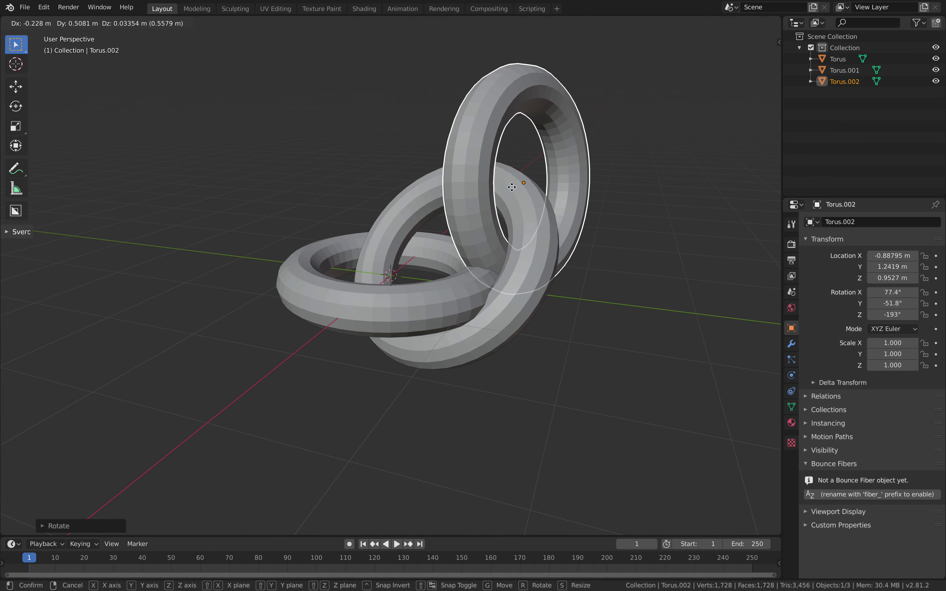
Step: Place the third ring so it links through the second, then duplicate it to the opposite end of the chain beside the flat ring
click(517, 200)
key(shift+d)
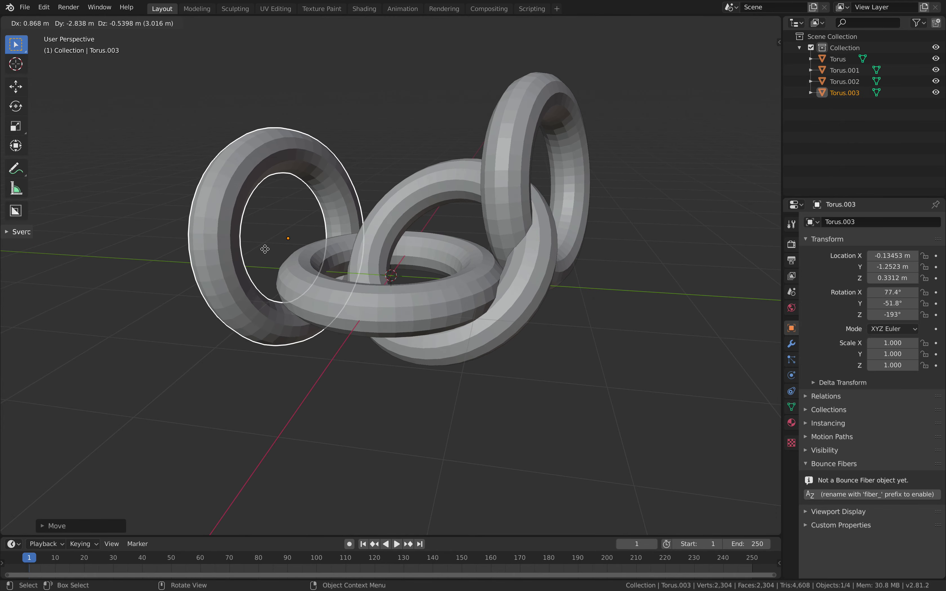
click(254, 242)
scroll(347, 234, up, 3)
scroll(347, 232, down, 1)
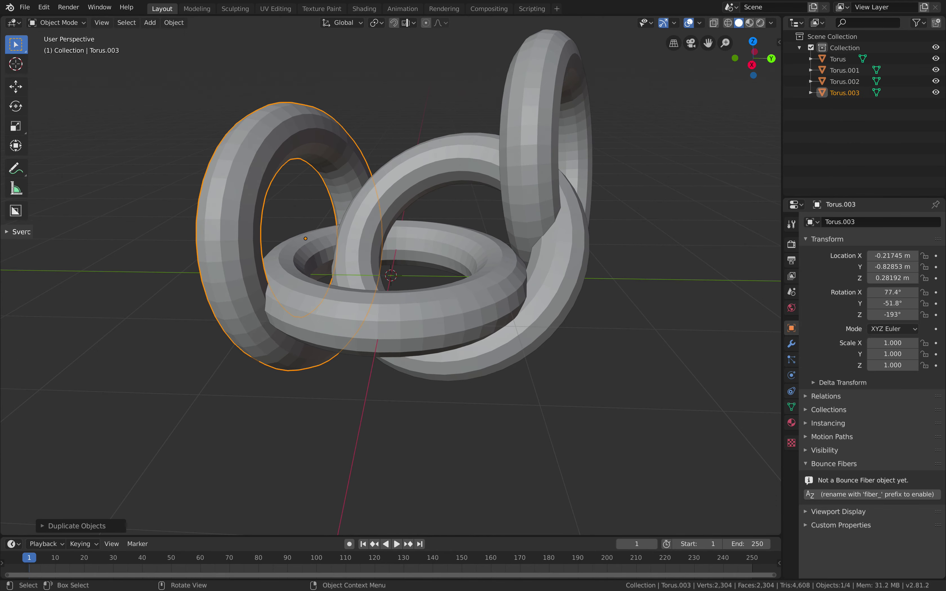
Step: Rotate the new ring freely and move it so it interlocks with the outer end of the flat ring
key(r)
key(r)
click(245, 238)
key(g)
click(244, 238)
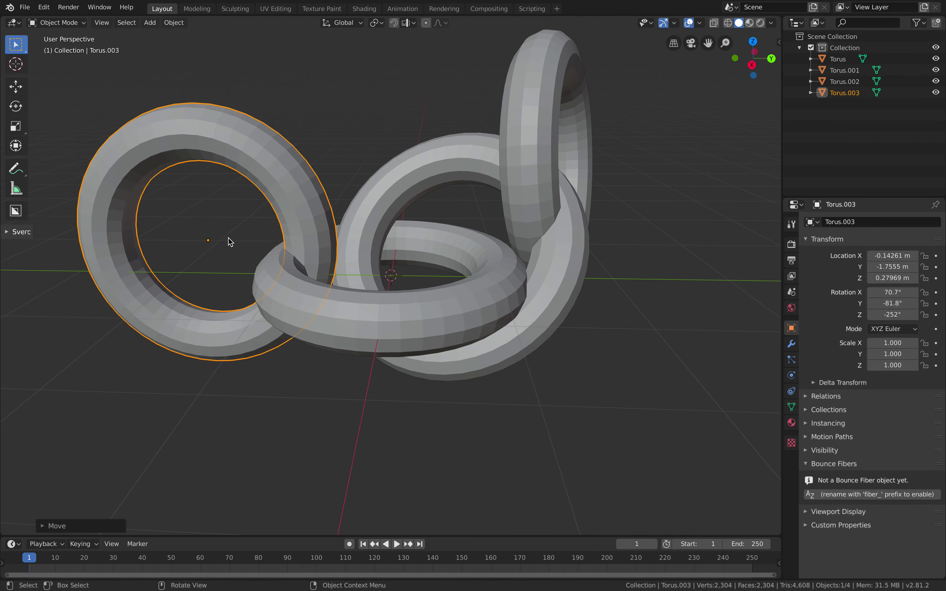
Step: Select all four interlocking rings and join them into a single object
middle_drag(400, 205, 424, 197)
click(378, 196)
key(a)
middle_drag(485, 190, 514, 242)
click(586, 214)
shift+click(449, 226)
shift+click(448, 272)
shift+click(319, 217)
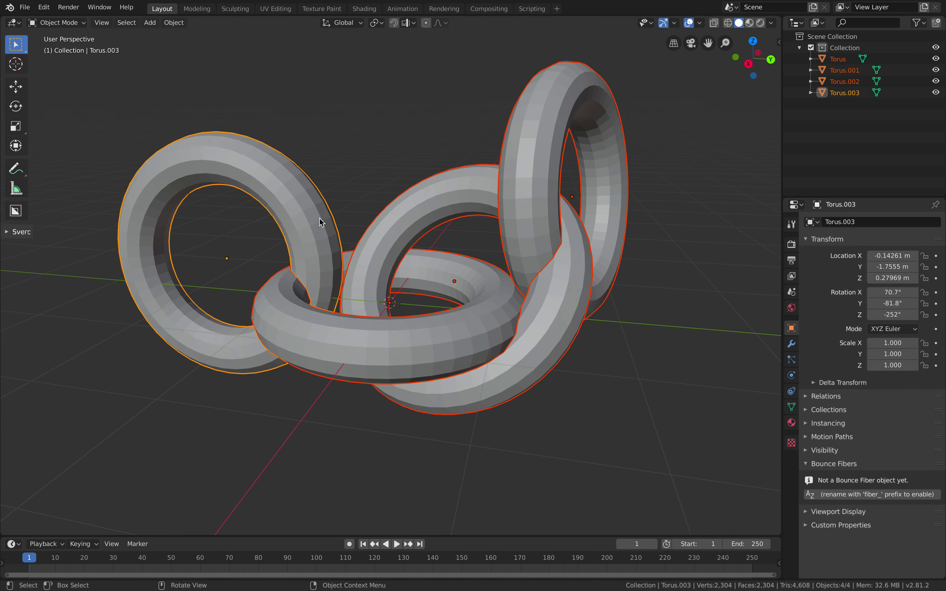
key(ctrl+j)
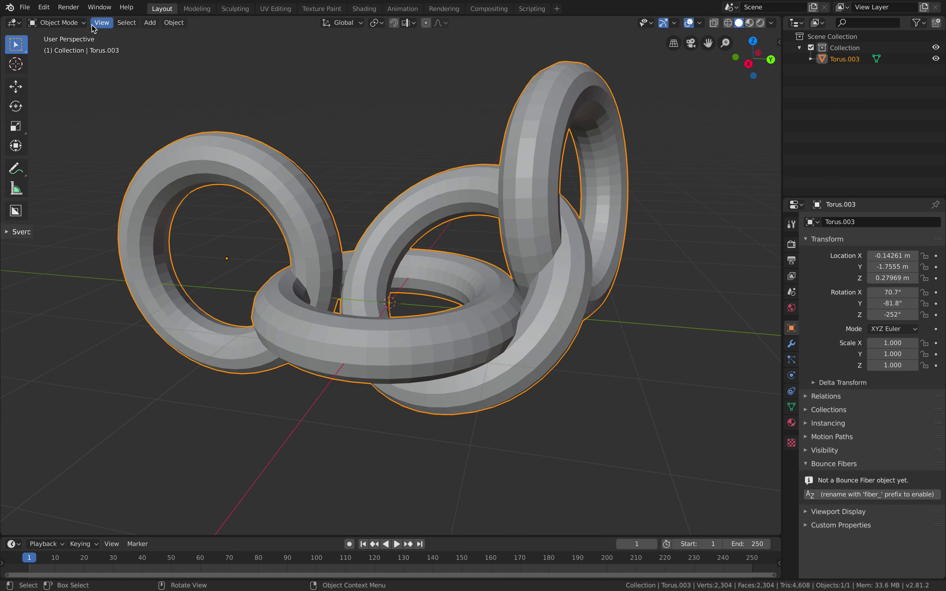
Step: Switch the joined rings to Sculpt Mode and show the viewport's tool settings
click(57, 23)
click(60, 59)
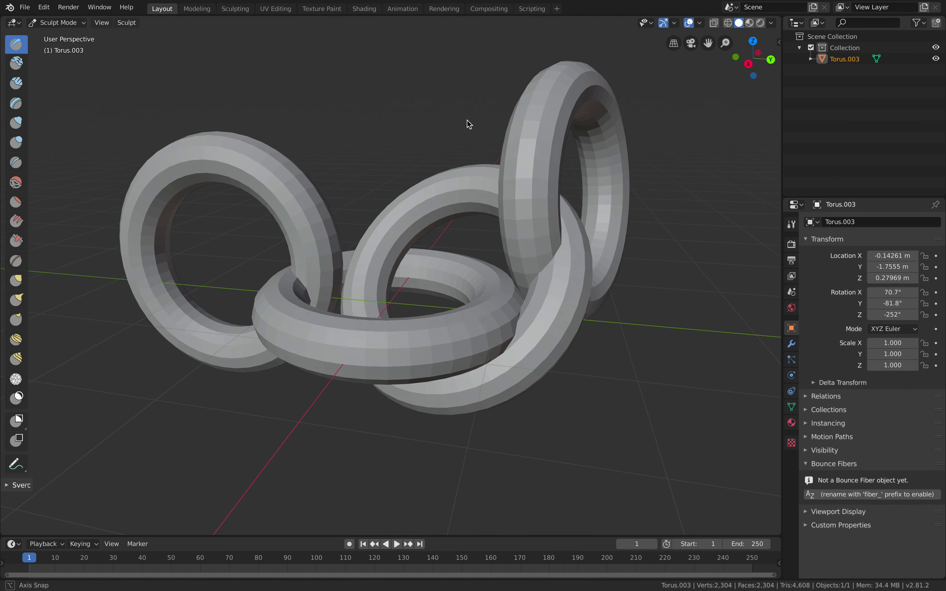
middle_drag(470, 125, 465, 120)
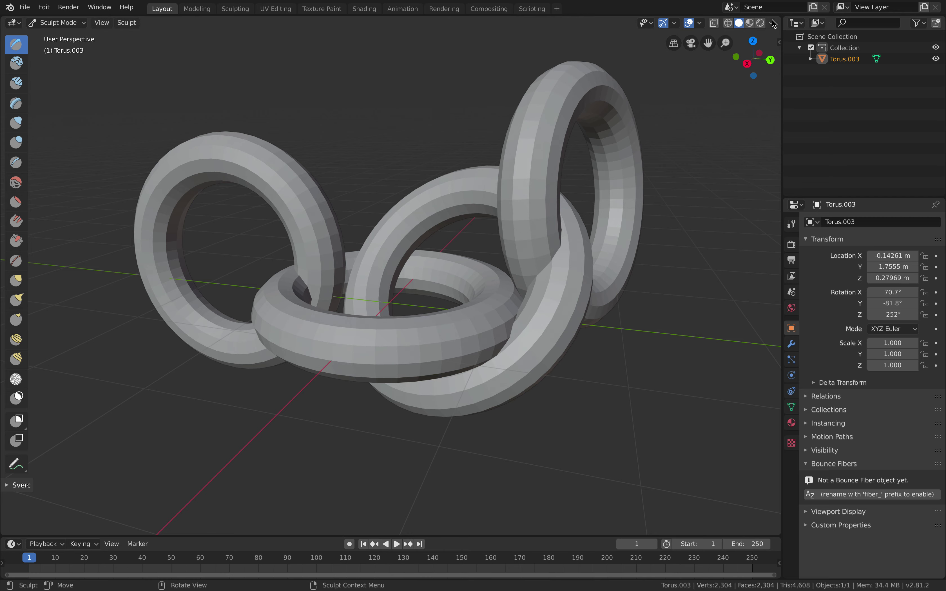
right_click(63, 23)
mouse_move(66, 29)
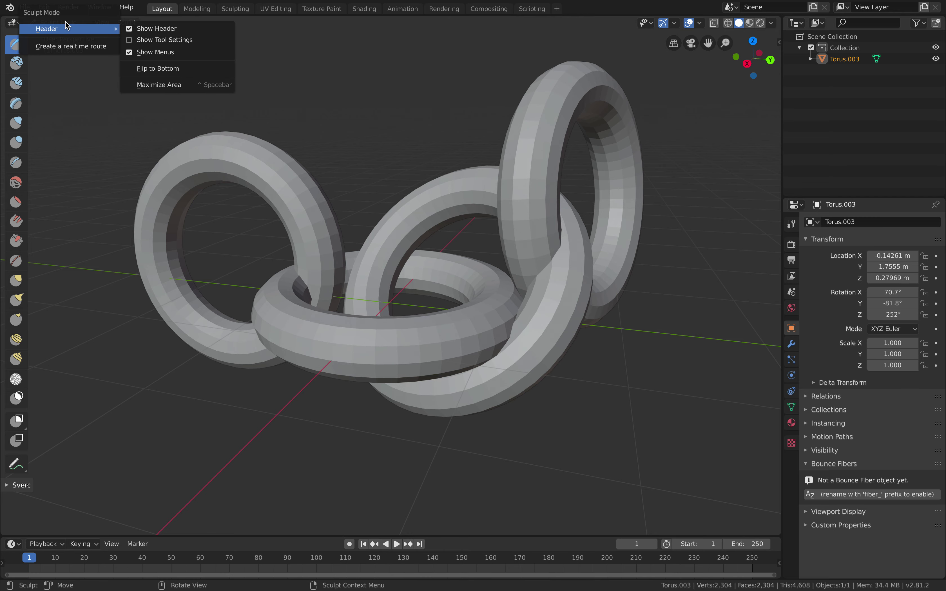
click(167, 40)
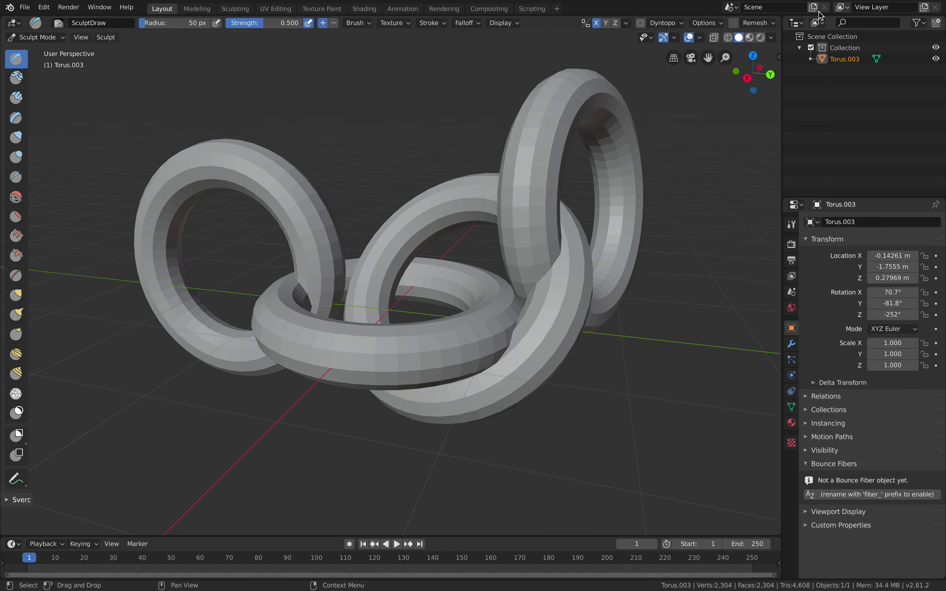
Step: Try a voxel remesh of the joined rings at 0.1 m, inspect the merged surface, and undo it
click(757, 23)
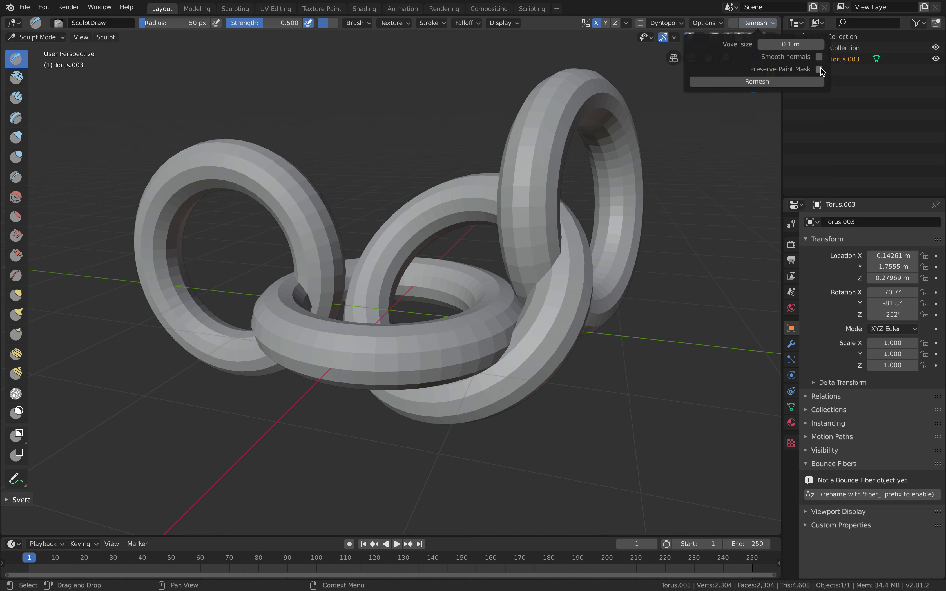
click(758, 81)
mouse_move(618, 145)
middle_down()
mouse_move(582, 136)
mouse_move(604, 143)
mouse_move(544, 175)
mouse_move(520, 172)
mouse_move(570, 227)
mouse_move(488, 156)
mouse_move(540, 105)
mouse_move(558, 186)
mouse_move(496, 172)
mouse_move(536, 130)
middle_up()
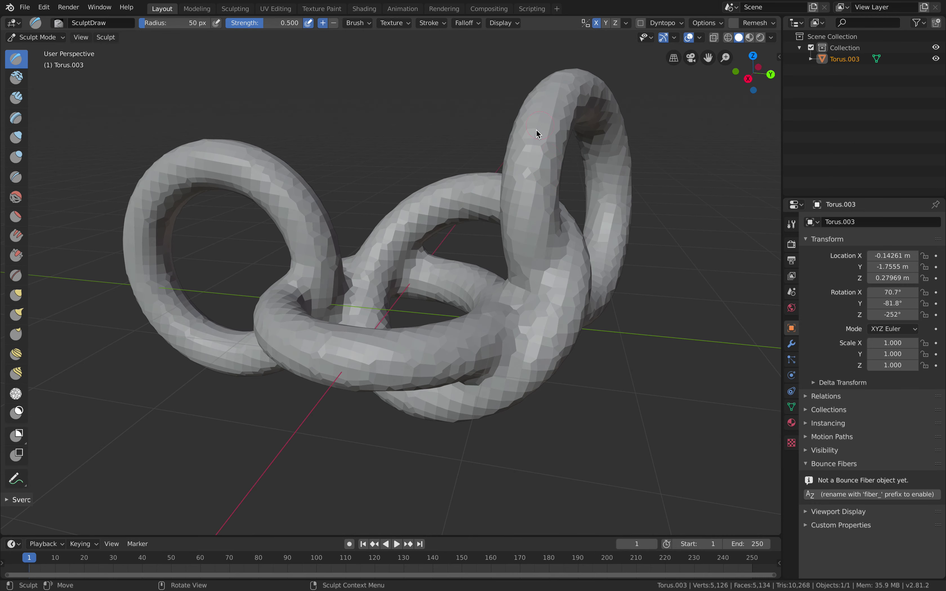
mouse_move(447, 198)
middle_down()
mouse_move(464, 207)
mouse_move(351, 195)
mouse_move(483, 211)
mouse_move(453, 204)
mouse_move(538, 203)
middle_up()
key(ctrl+z)
key(ctrl+z)
key(ctrl+z)
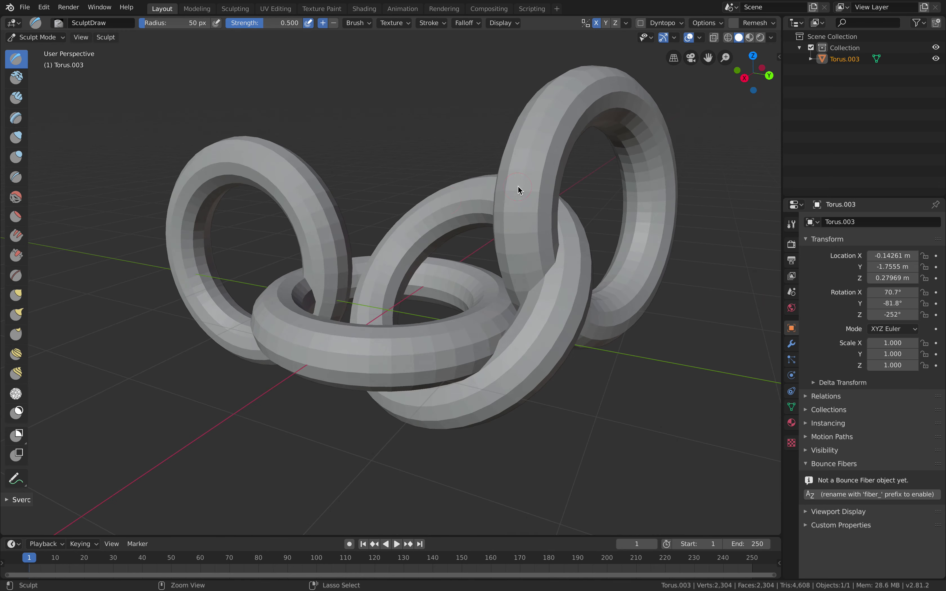
Step: Return to Object Mode and place a duplicate of the joined rings beside the original
click(27, 37)
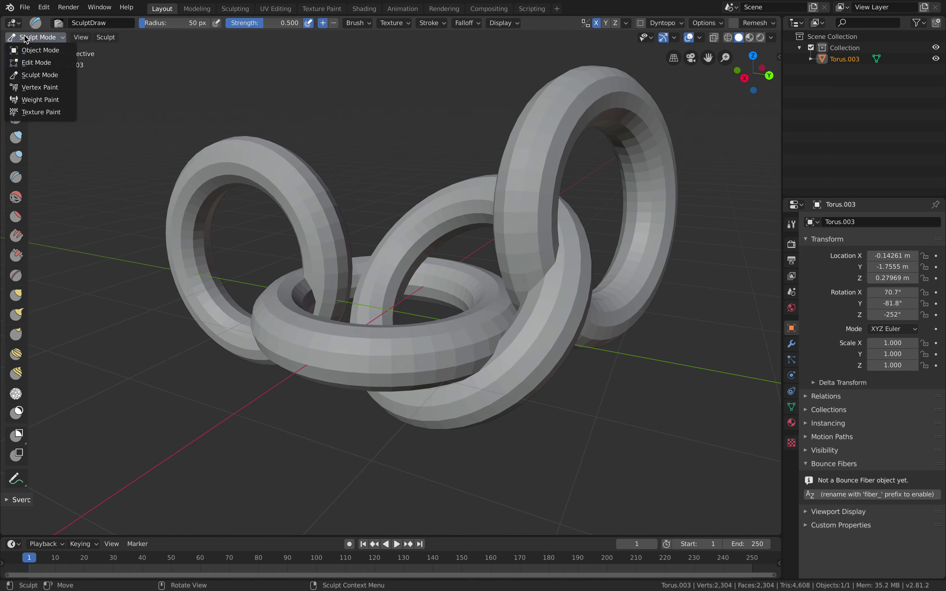
click(36, 50)
key(shift+d)
click(551, 175)
shift+middle_drag(551, 174, 450, 192)
Step: Add a Remesh modifier to the duplicate, try octree depth 6, and set the depth to 5
click(792, 344)
click(853, 221)
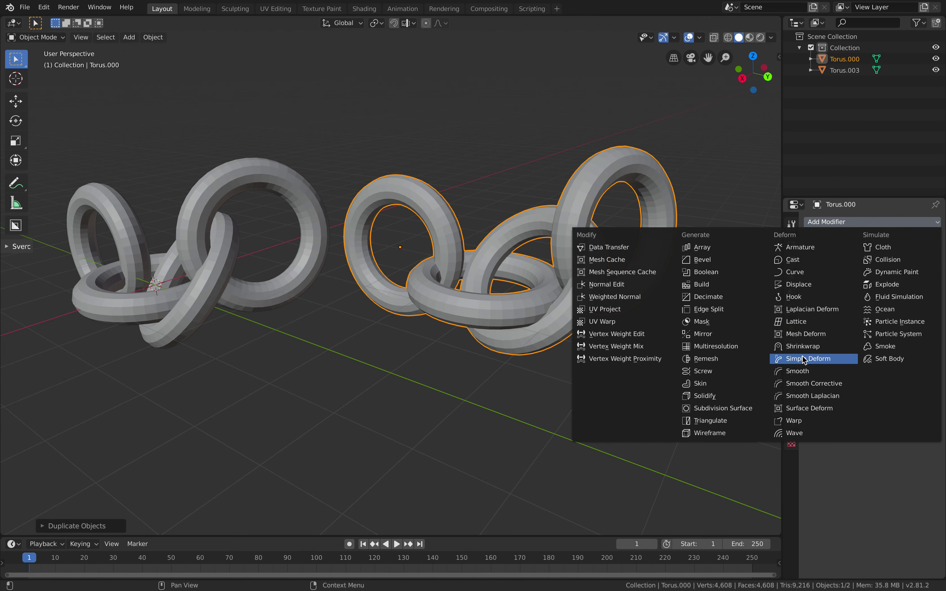
click(734, 360)
scroll(685, 332, up, 2)
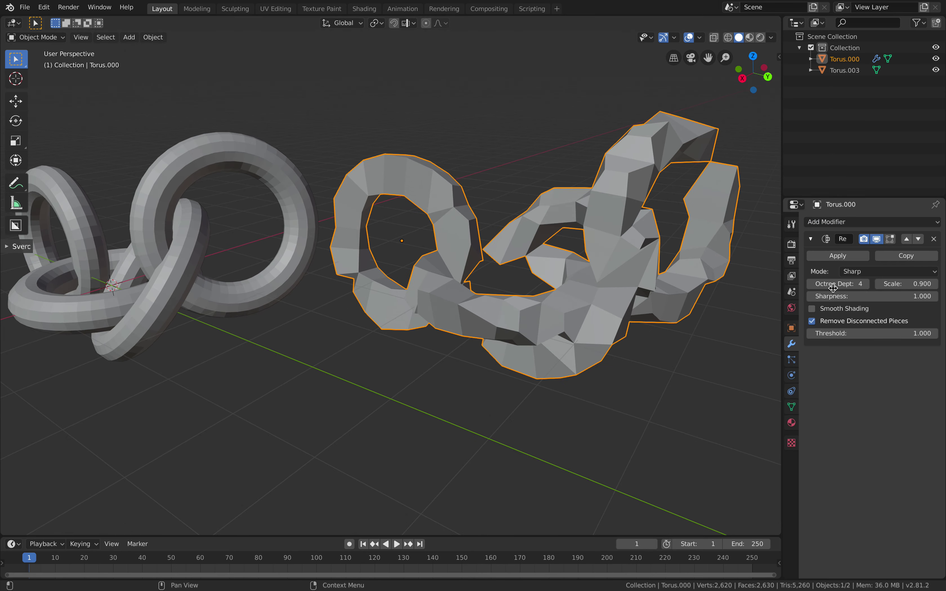
click(865, 284)
click(865, 285)
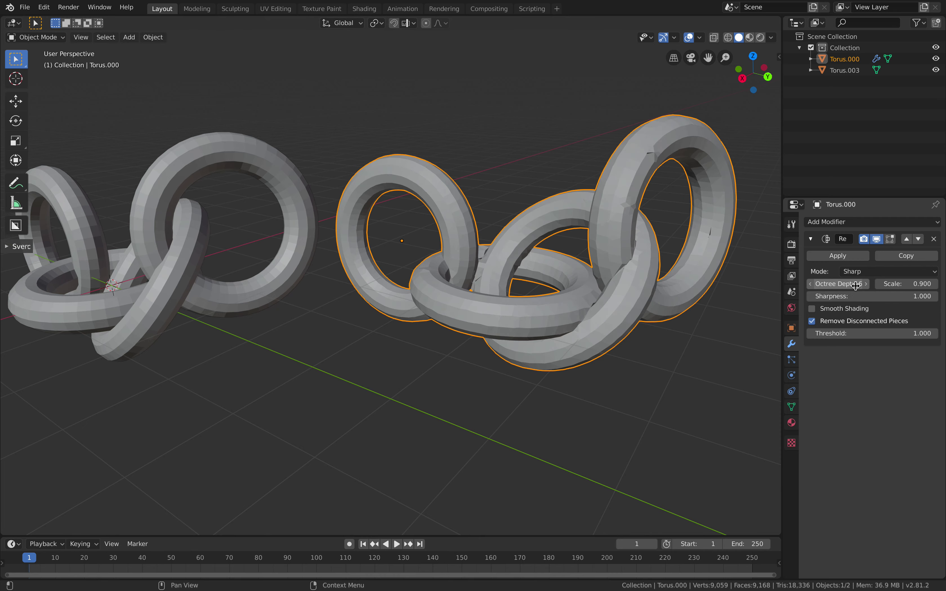
click(810, 284)
mouse_move(641, 274)
middle_down()
mouse_move(633, 269)
mouse_move(627, 290)
mouse_move(628, 282)
middle_up()
middle_drag(571, 209, 669, 229)
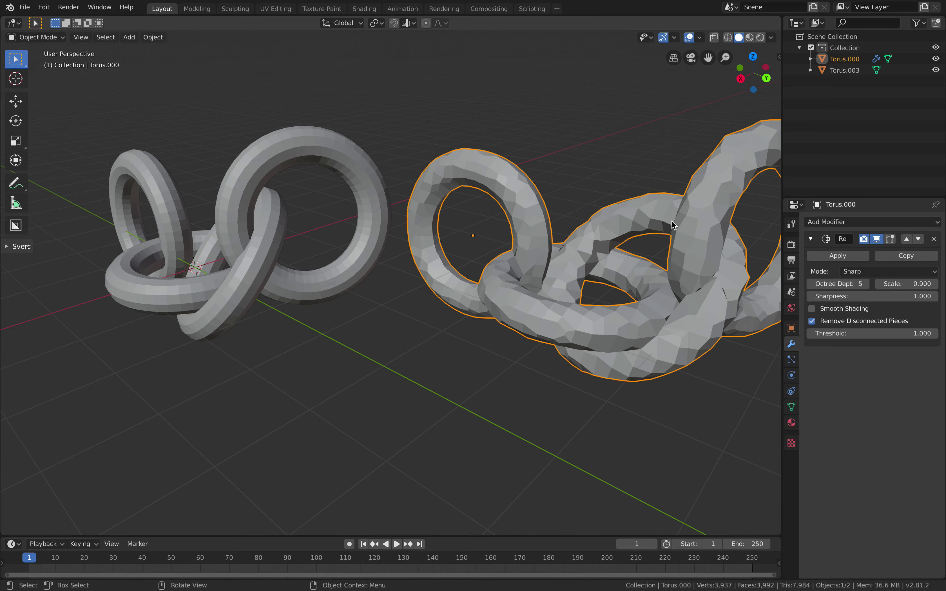
Step: Delete the remeshed duplicate and put the original joined rings back into Sculpt Mode
key(x)
click(669, 225)
shift+middle_drag(470, 208, 640, 227)
scroll(625, 226, up, 2)
click(537, 139)
shift+middle_drag(547, 175, 560, 187)
scroll(547, 183, up, 2)
middle_drag(457, 149, 469, 157)
click(35, 37)
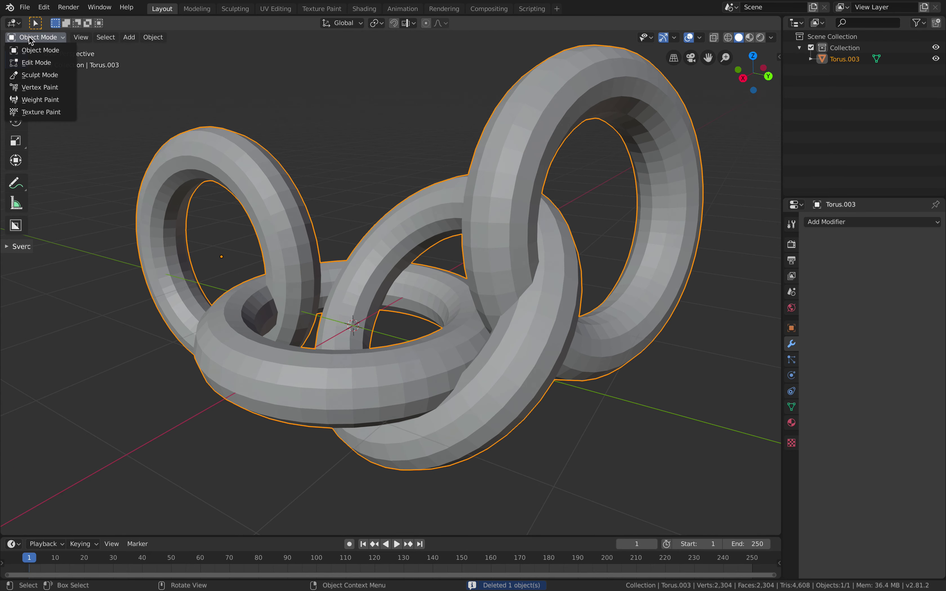
click(47, 75)
middle_drag(516, 162, 531, 158)
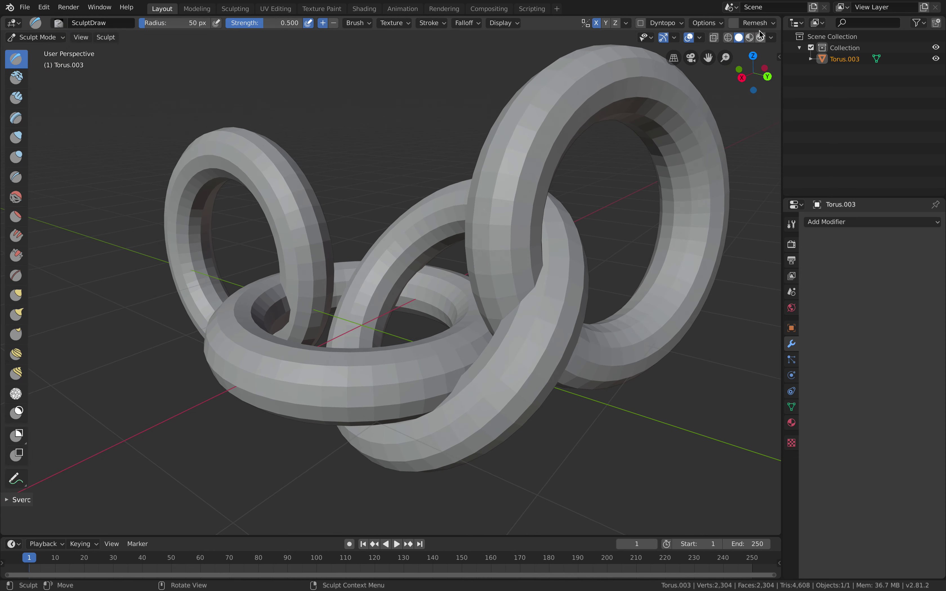
Step: Try a voxel remesh of the joined rings with a voxel size of 0.5 m and undo it
click(763, 23)
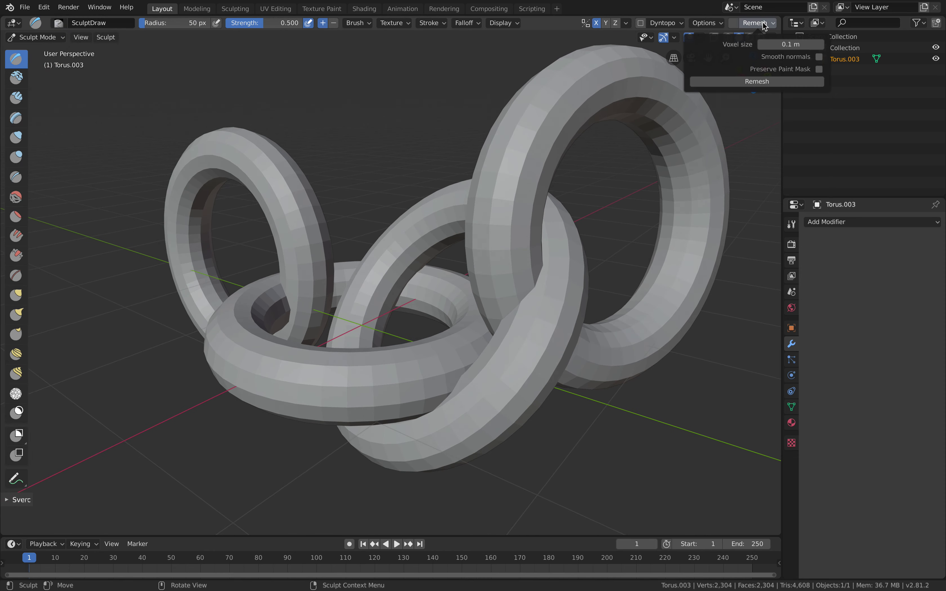
click(781, 40)
text(.5)
key(Return)
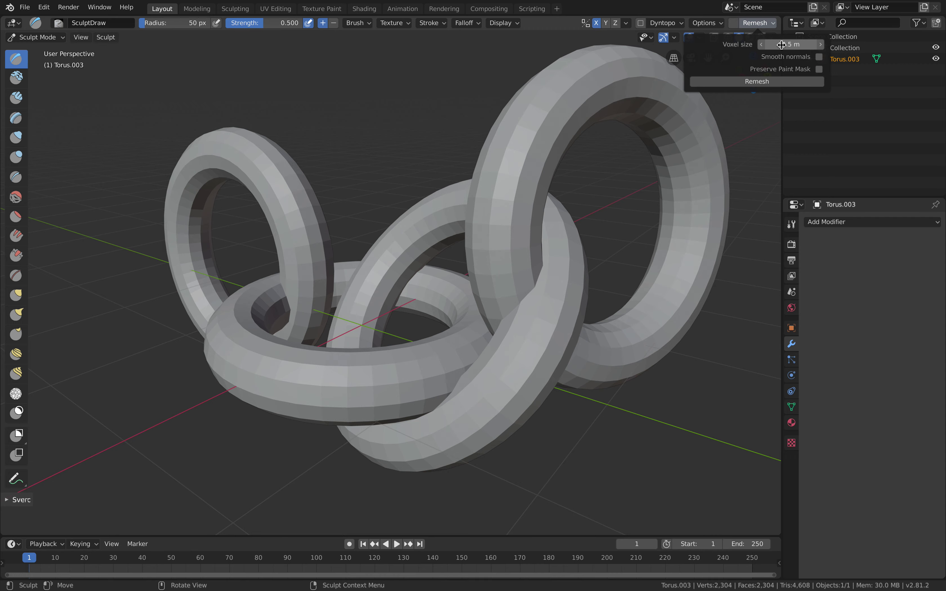
click(766, 81)
mouse_move(417, 212)
middle_down()
mouse_move(475, 216)
mouse_move(471, 202)
mouse_move(441, 202)
middle_up()
key(ctrl+z)
Step: Enable smooth normals, try a voxel remesh of the joined rings at 0.2 m, and undo the remesh
click(771, 37)
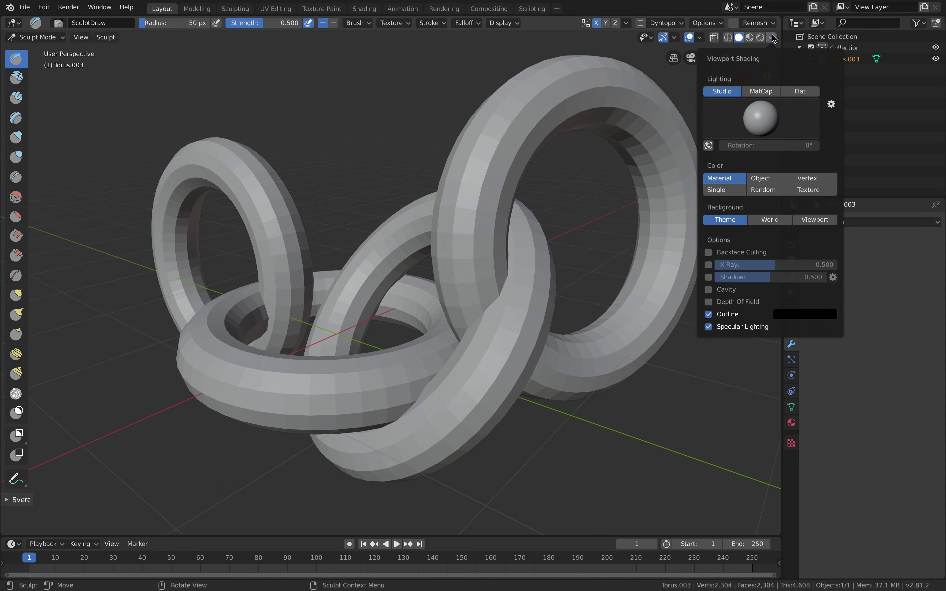
click(753, 23)
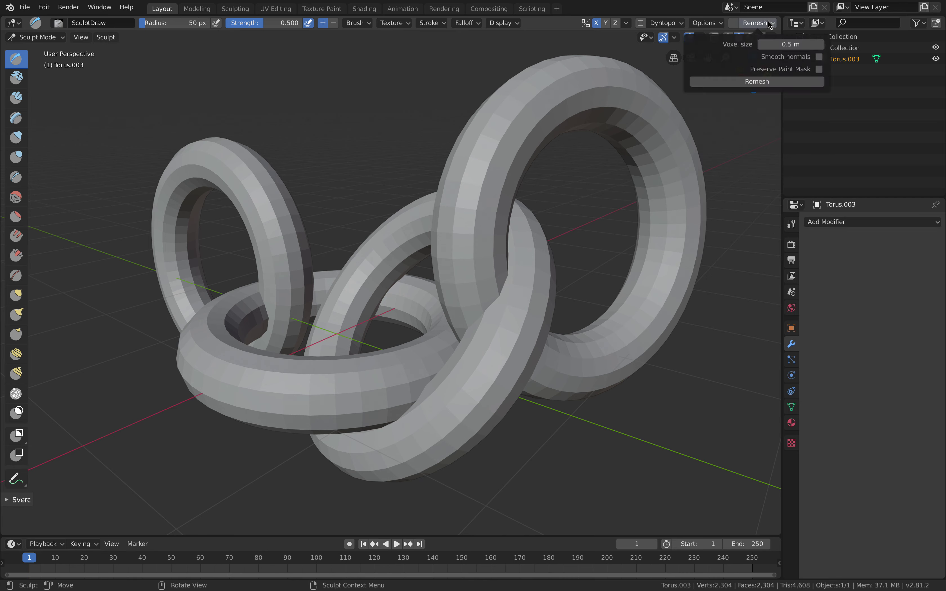
click(776, 44)
text(.2)
key(Return)
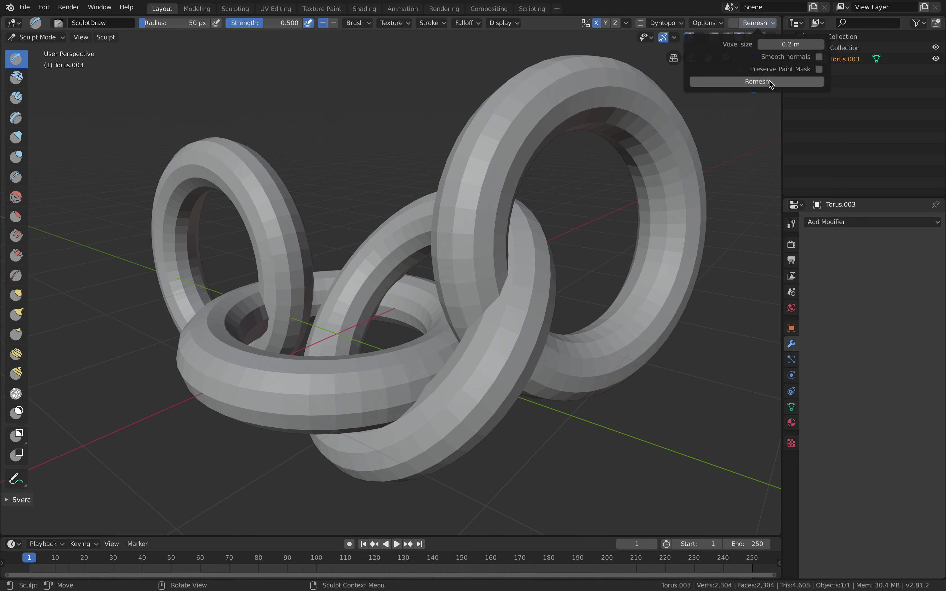
click(801, 81)
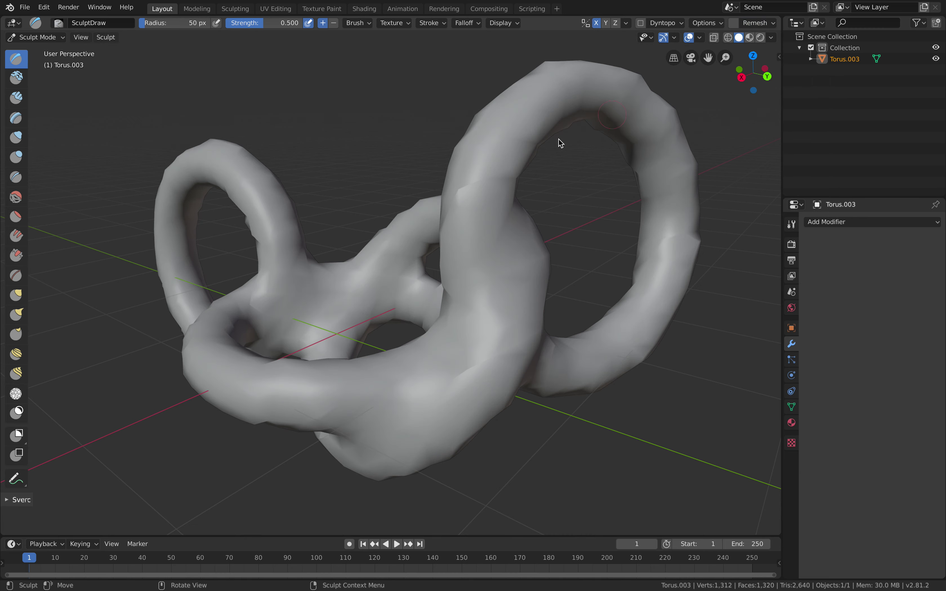
key(ctrl+z)
Step: Repeat the remesh with smooth normals at a 0.2 m voxel size and undo it again
click(748, 23)
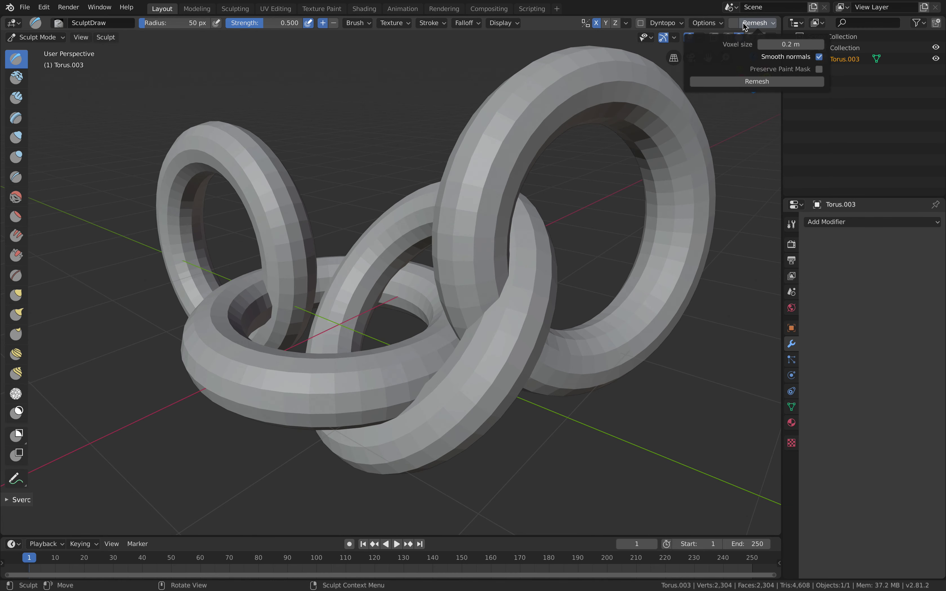
key(ctrl+shift+z)
key(ctrl+z)
click(749, 23)
click(772, 44)
text(0.2)
key(Return)
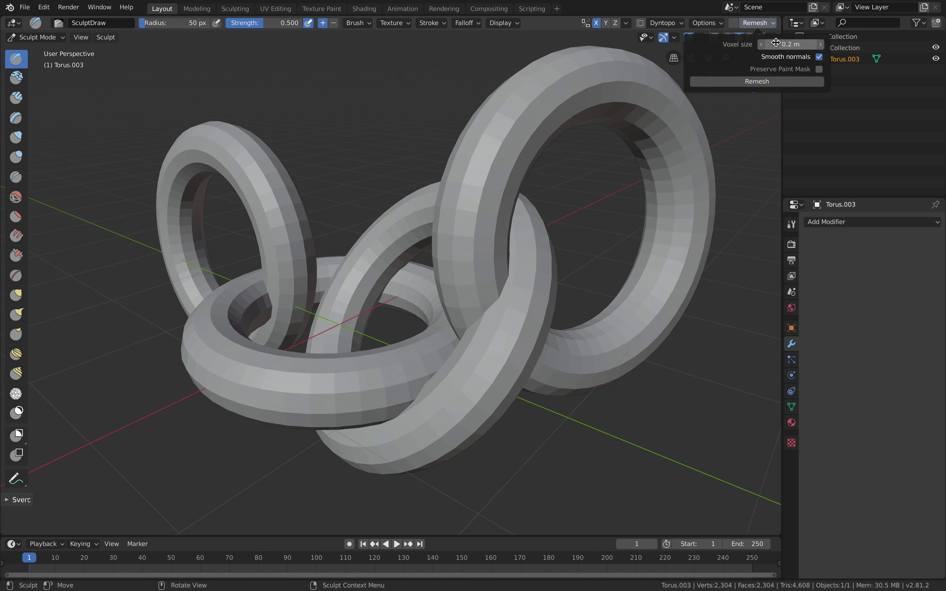
click(774, 79)
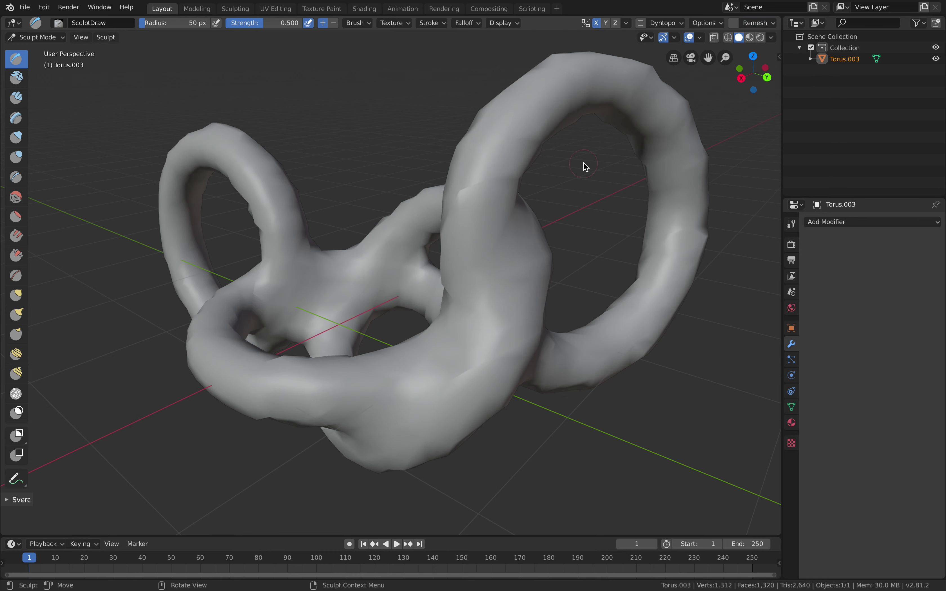
key(ctrl+z)
Step: Set a much finer voxel size, below 0.1 m, and remesh the joined rings with smooth normals
click(752, 23)
click(777, 44)
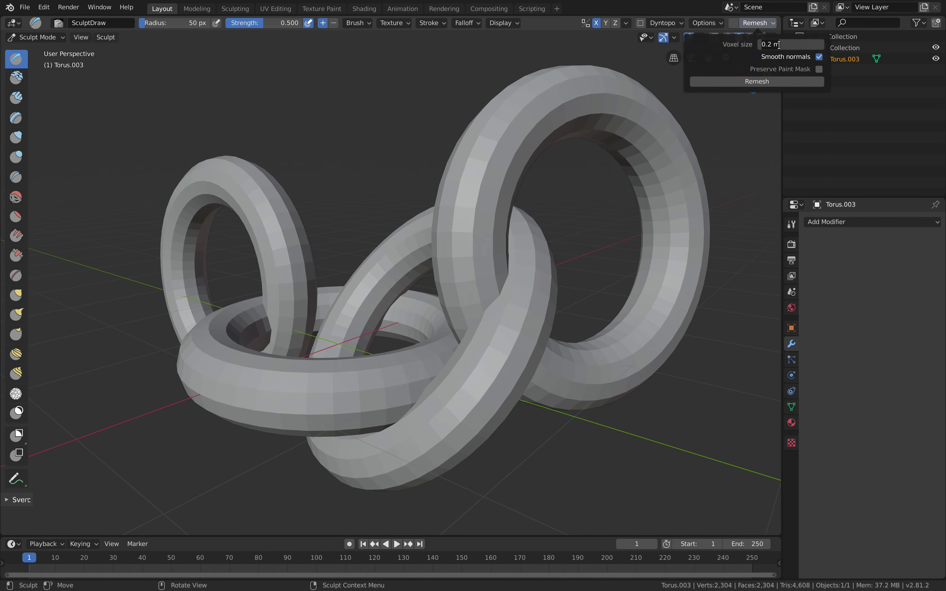
text(0.02)
key(Return)
click(768, 80)
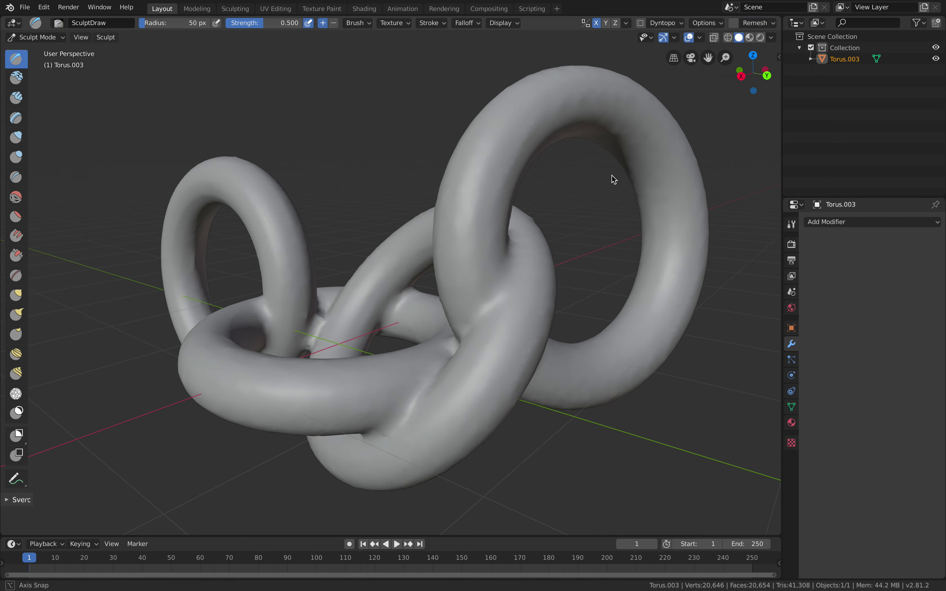
Step: Examine the remeshed rings from several angles, especially the junctions where the rings merge
scroll(507, 173, down, 2)
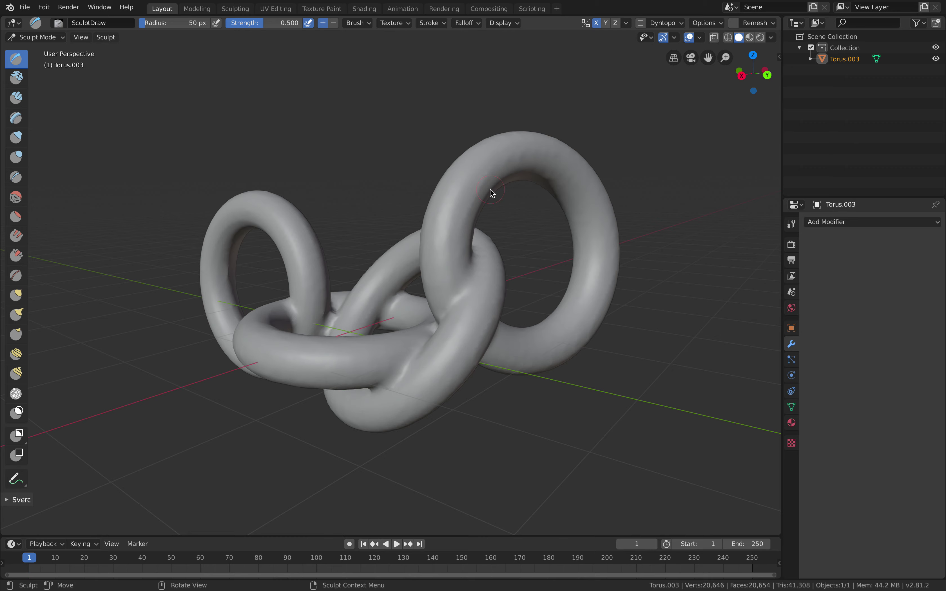
middle_drag(474, 231, 452, 309)
scroll(472, 280, down, 3)
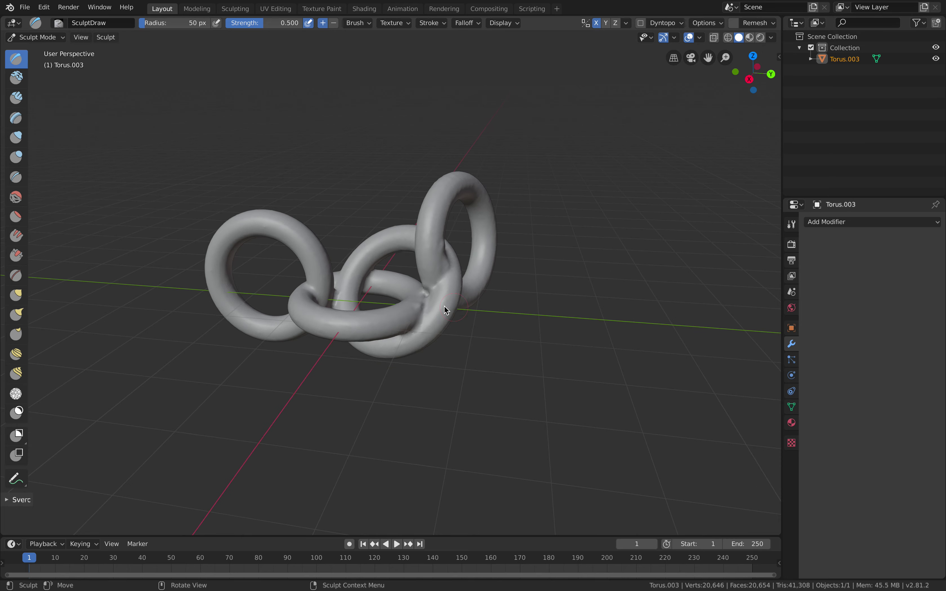
shift+middle_drag(421, 312, 470, 288)
scroll(384, 274, up, 2)
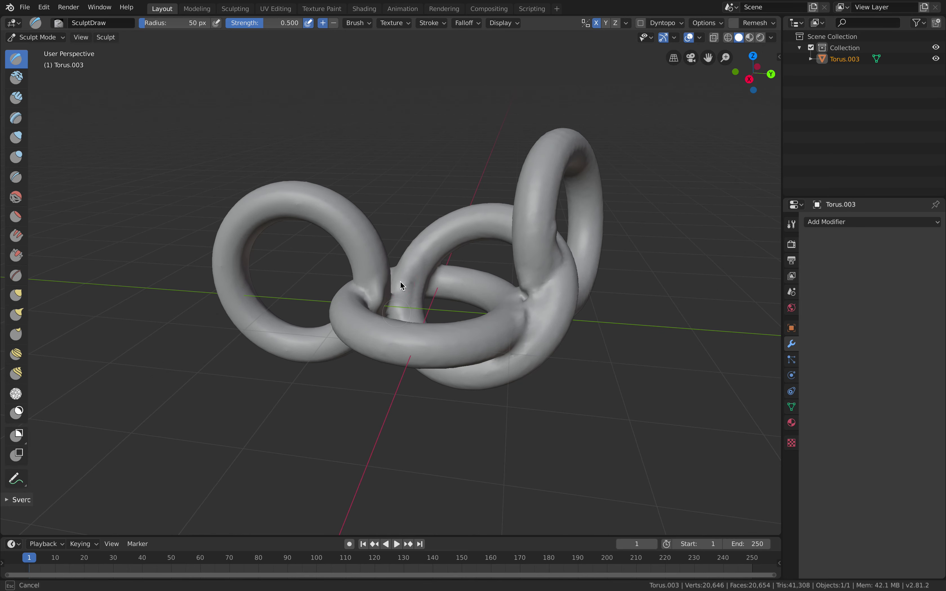
mouse_move(376, 310)
middle_down()
mouse_move(421, 285)
mouse_move(440, 238)
middle_up()
middle_drag(467, 283, 415, 250)
scroll(435, 264, up, 3)
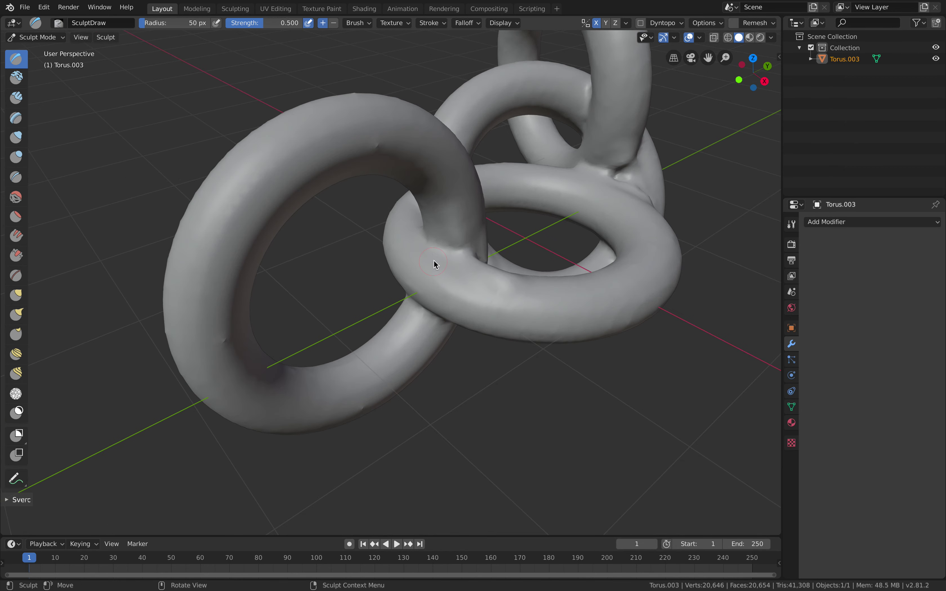
middle_drag(509, 271, 487, 252)
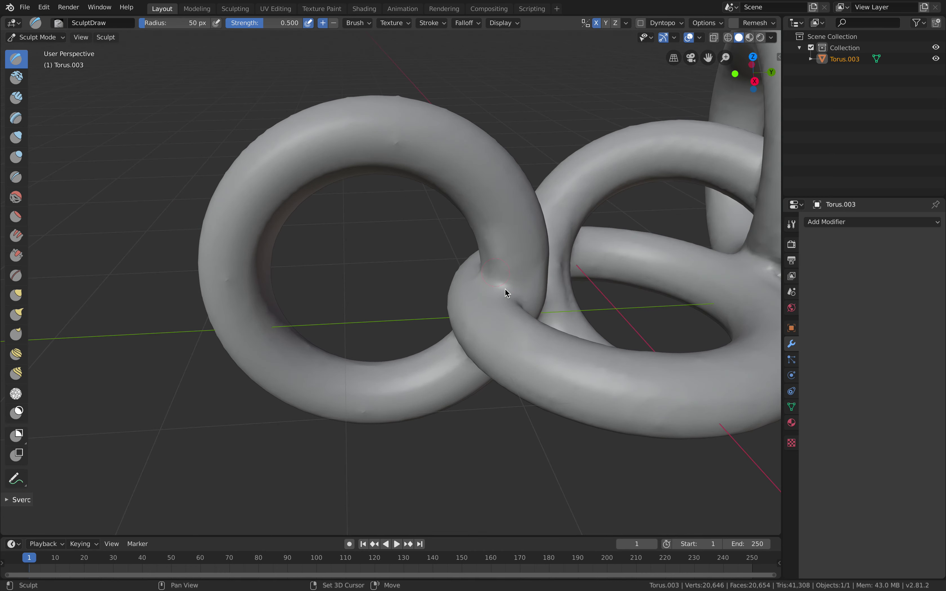
Step: Sculpt raised bumps along the upper and lower parts of the end ring with the Draw brush
scroll(499, 282, down, 3)
mouse_move(486, 290)
middle_down()
mouse_move(490, 239)
mouse_move(475, 205)
mouse_move(430, 221)
mouse_move(378, 309)
mouse_move(427, 381)
middle_up()
middle_drag(409, 347, 166, 222)
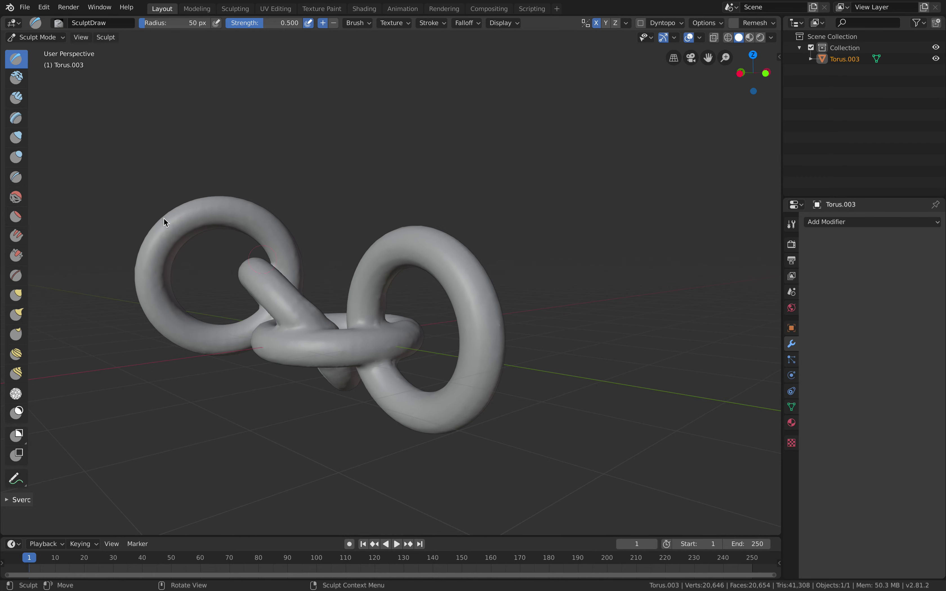
middle_drag(286, 217, 361, 295)
middle_drag(426, 269, 281, 242)
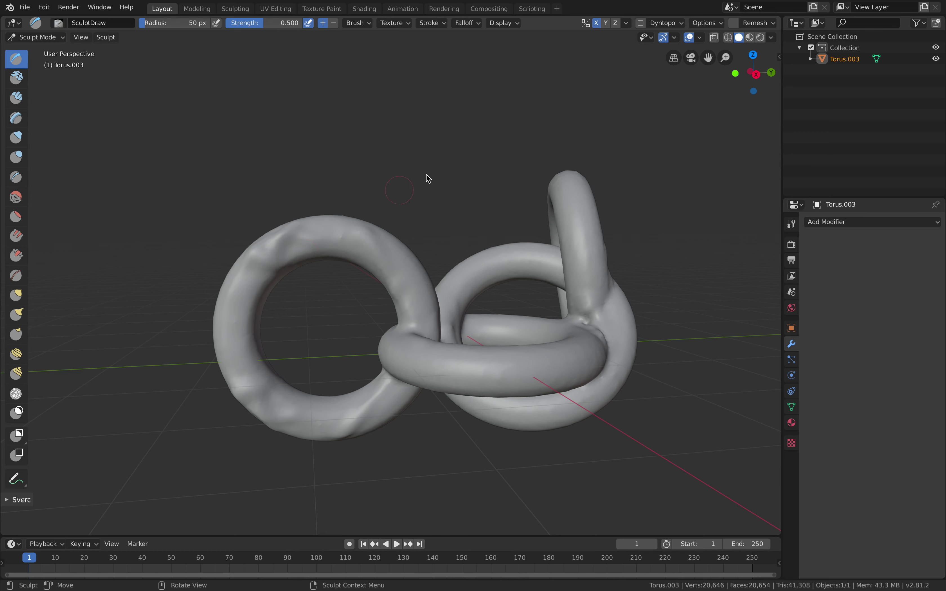
mouse_move(372, 215)
middle_down()
mouse_move(318, 262)
mouse_move(377, 217)
middle_up()
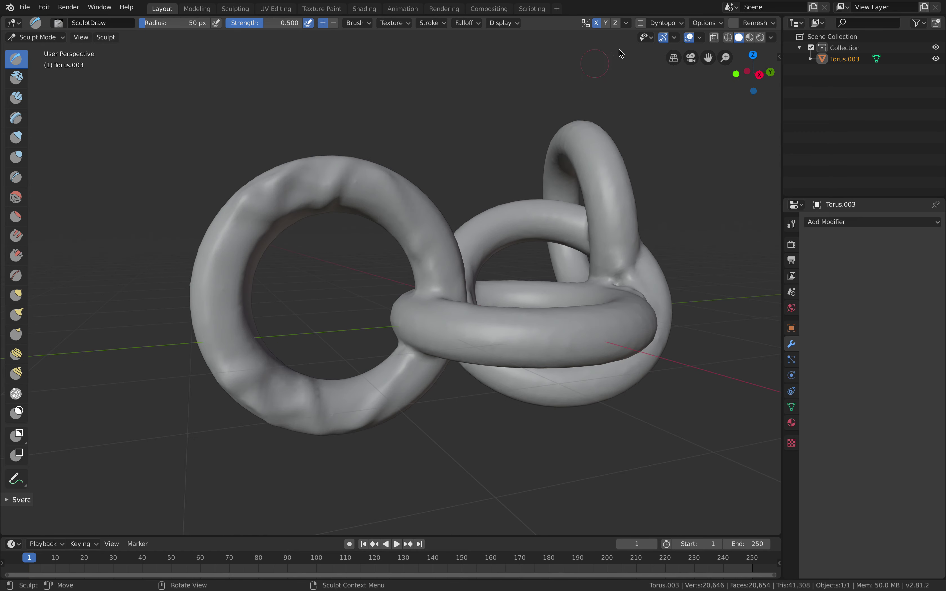
Step: Turn off X mirror symmetry and enable dynamic topology (Dyntopo) for sculpting
click(597, 23)
click(642, 24)
middle_drag(428, 178, 361, 187)
Step: Brush Draw strokes over the bumpy end ring, the flat ring and the ring junctions with Dyntopo active
drag(359, 182, 421, 206)
middle_drag(421, 206, 385, 192)
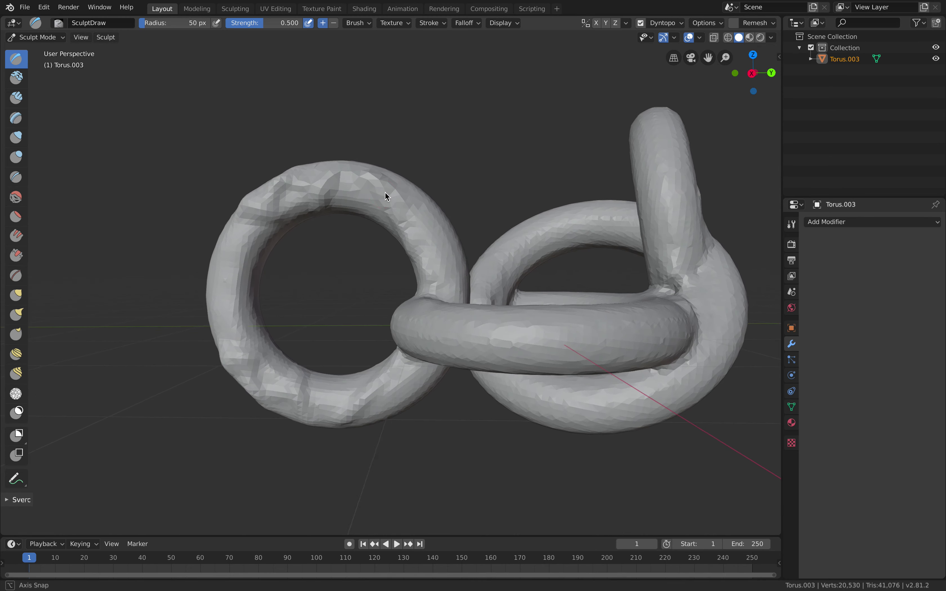
mouse_move(408, 229)
middle_down()
mouse_move(440, 270)
mouse_move(443, 304)
middle_up()
drag(444, 303, 553, 323)
mouse_move(553, 322)
middle_down()
mouse_move(591, 371)
mouse_move(609, 283)
mouse_move(622, 277)
middle_up()
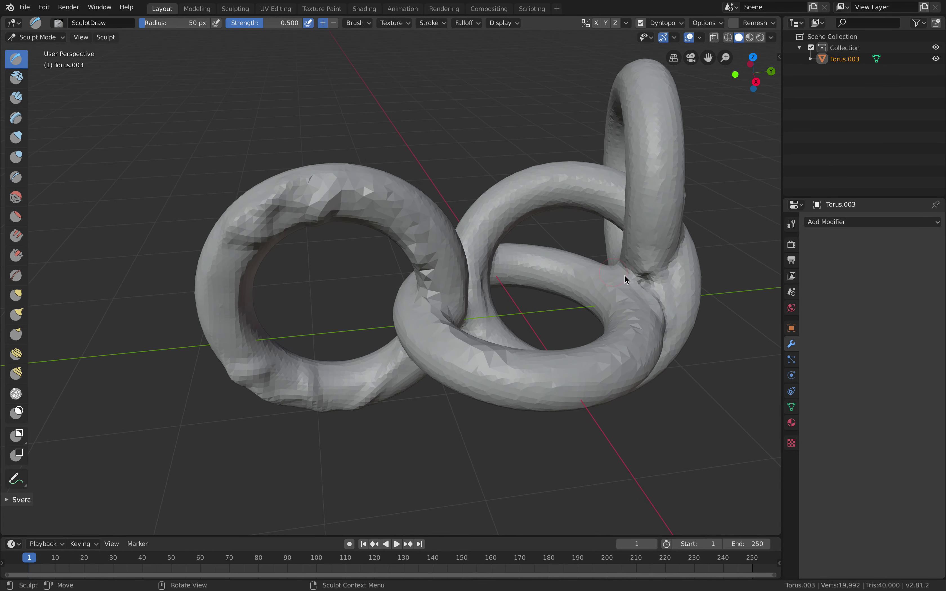
drag(625, 275, 647, 225)
shift+middle_drag(650, 252, 504, 268)
scroll(503, 264, up, 2)
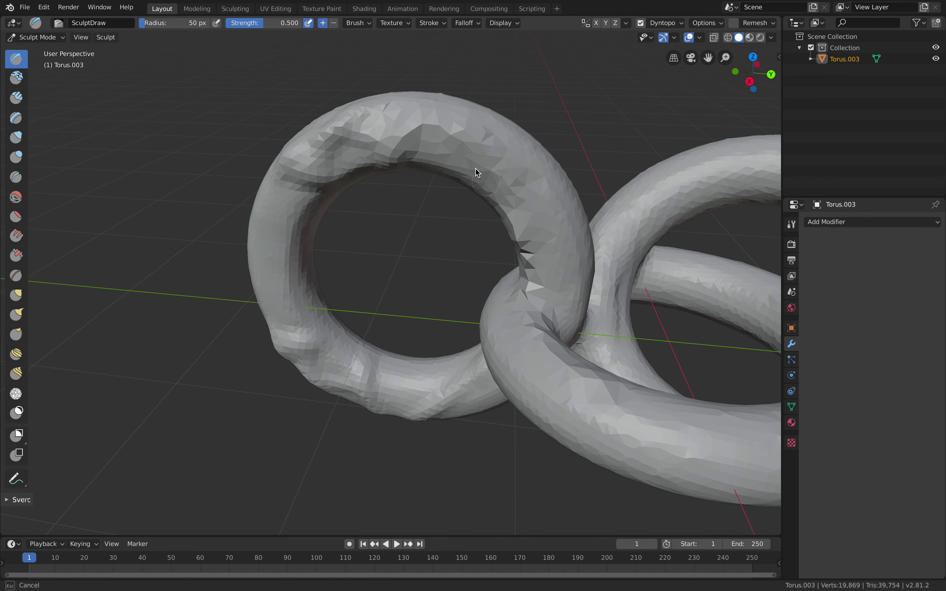
mouse_move(384, 140)
middle_down()
mouse_move(346, 158)
mouse_move(427, 186)
middle_up()
scroll(450, 190, up, 2)
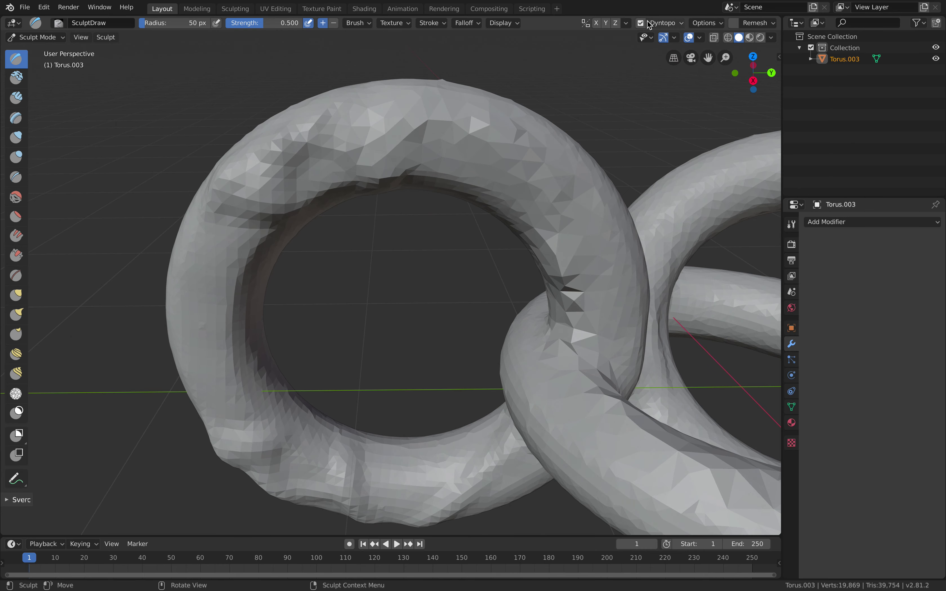
Step: Try a Draw stroke across the end ring from a far-out view and undo it
scroll(539, 95, down, 10)
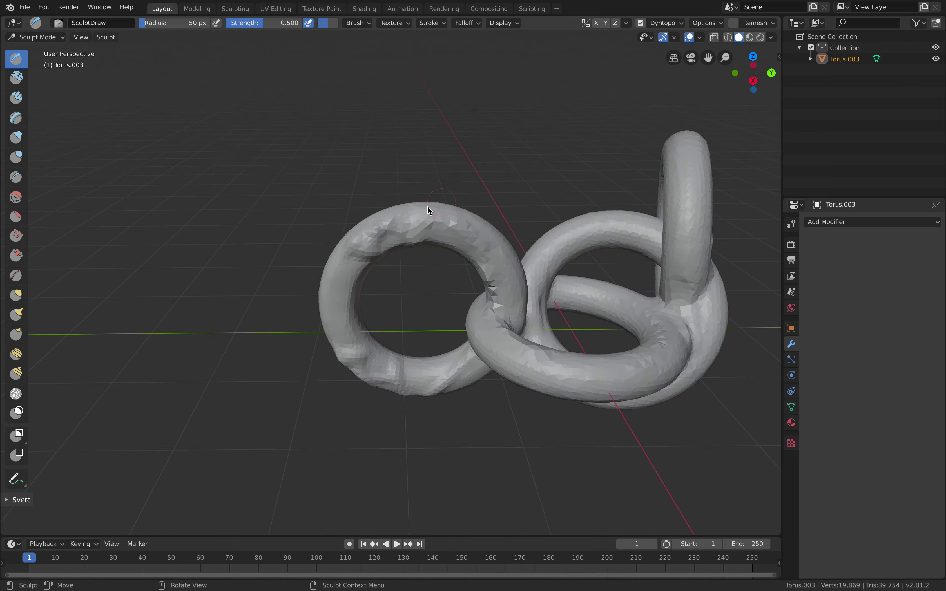
scroll(402, 280, up, 10)
scroll(395, 276, down, 8)
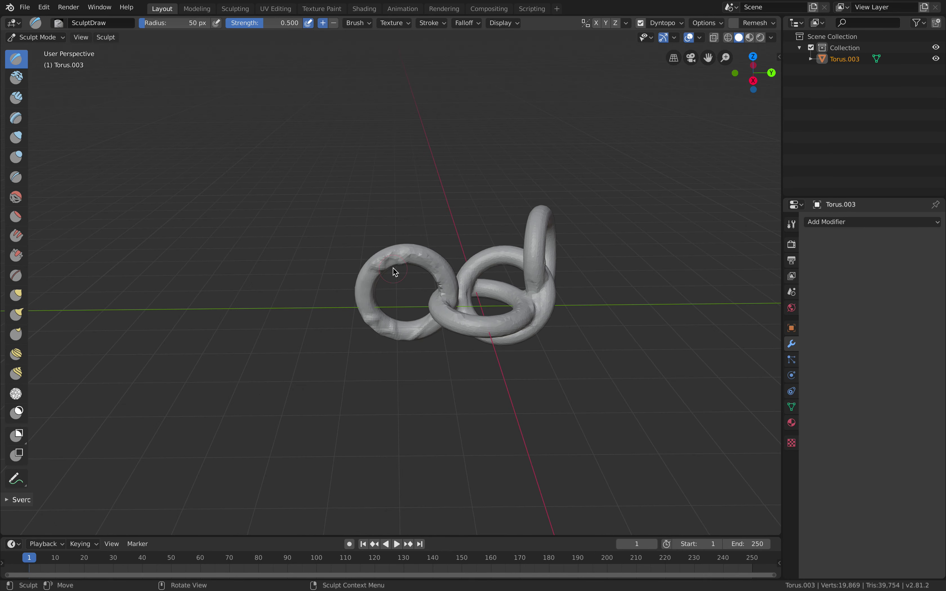
drag(389, 259, 387, 270)
scroll(387, 269, up, 5)
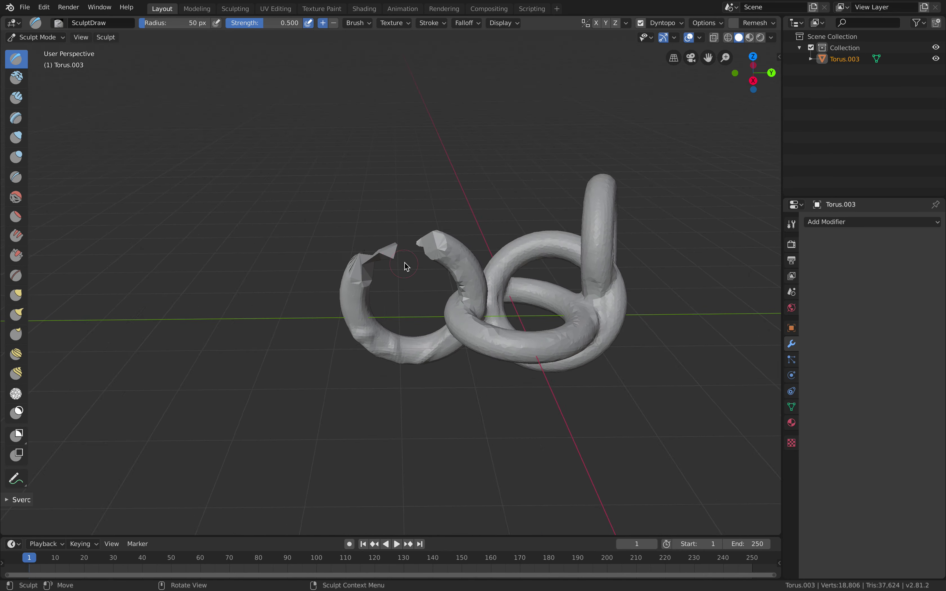
key(ctrl+z)
Step: Sculpt finely detailed marks and a carved pit into the upper part of the end ring from a close-up view
scroll(407, 242, up, 3)
scroll(395, 191, down, 3)
scroll(394, 196, up, 5)
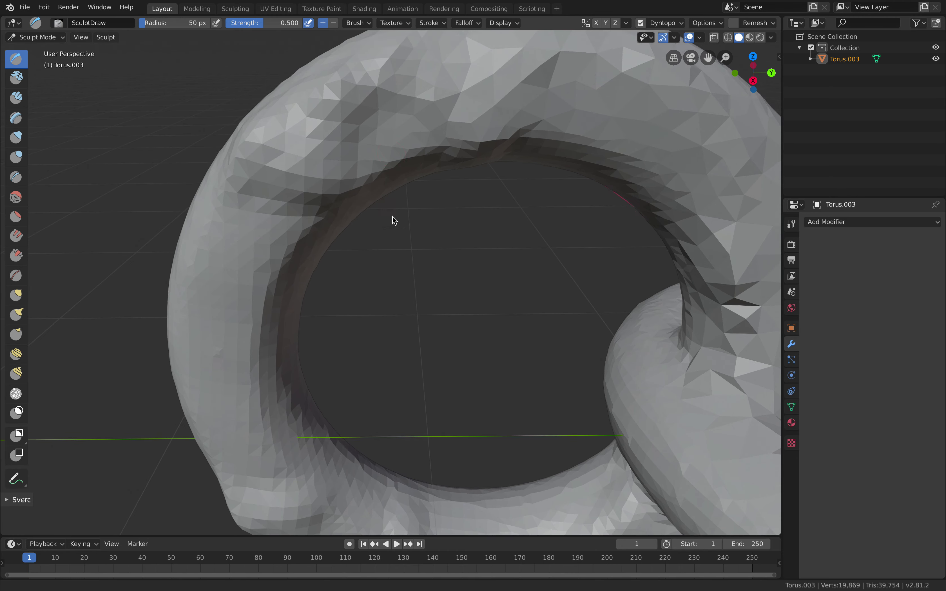
scroll(407, 161, down, 2)
mouse_move(407, 194)
mouse_down()
mouse_move(494, 237)
mouse_move(392, 266)
mouse_move(409, 174)
mouse_move(479, 200)
mouse_move(409, 177)
mouse_move(447, 276)
mouse_move(416, 205)
mouse_move(400, 269)
mouse_move(386, 213)
mouse_up()
scroll(427, 206, down, 1)
mouse_move(433, 240)
mouse_down()
mouse_move(430, 258)
mouse_move(427, 232)
mouse_move(407, 239)
mouse_move(408, 223)
mouse_up()
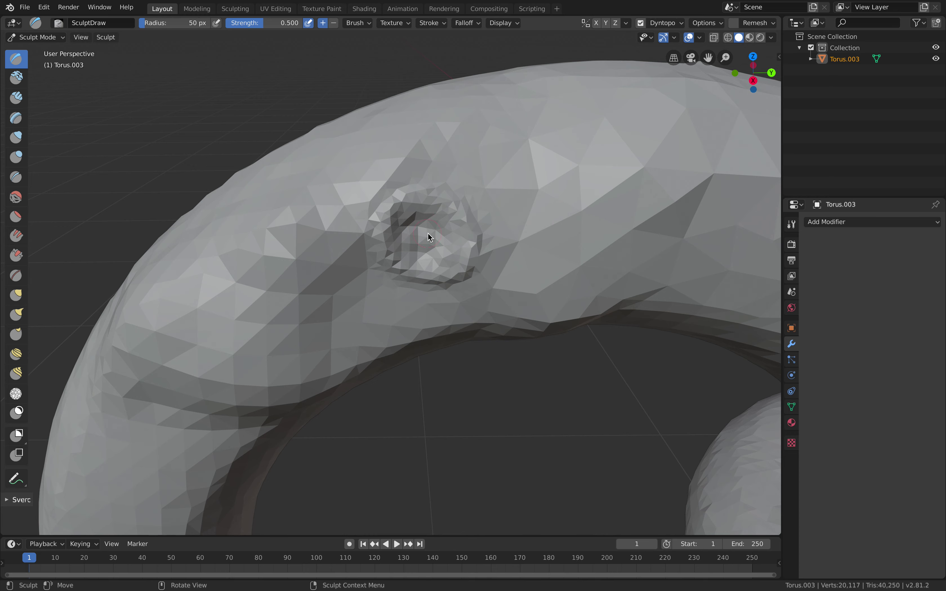
mouse_move(423, 229)
ctrl+mouse_down()
mouse_move(415, 238)
mouse_move(418, 225)
mouse_move(459, 231)
mouse_move(469, 199)
mouse_move(500, 232)
mouse_move(477, 244)
mouse_move(436, 194)
mouse_move(469, 178)
ctrl+mouse_up()
scroll(461, 231, up, 8)
mouse_move(489, 184)
mouse_down()
mouse_move(464, 257)
mouse_move(445, 232)
mouse_move(490, 241)
mouse_move(472, 230)
mouse_move(502, 220)
mouse_up()
Step: Add Draw strokes along the top of the end ring at several viewing distances to vary the Dyntopo detail
scroll(491, 242, down, 3)
scroll(473, 231, down, 3)
scroll(503, 224, down, 3)
drag(475, 262, 638, 243)
scroll(637, 242, down, 3)
drag(492, 238, 446, 250)
scroll(562, 177, down, 3)
scroll(492, 178, up, 3)
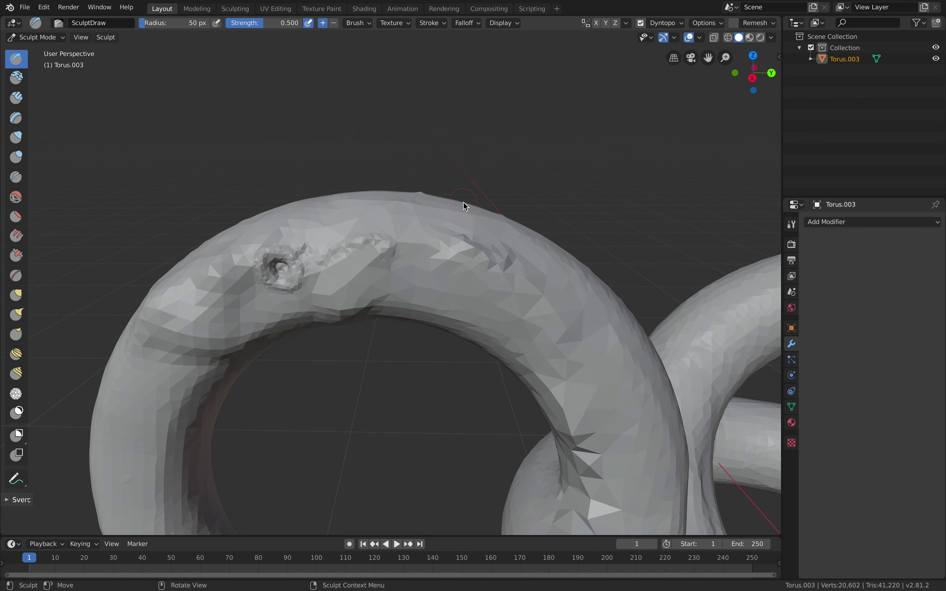
scroll(464, 206, down, 3)
scroll(396, 217, up, 3)
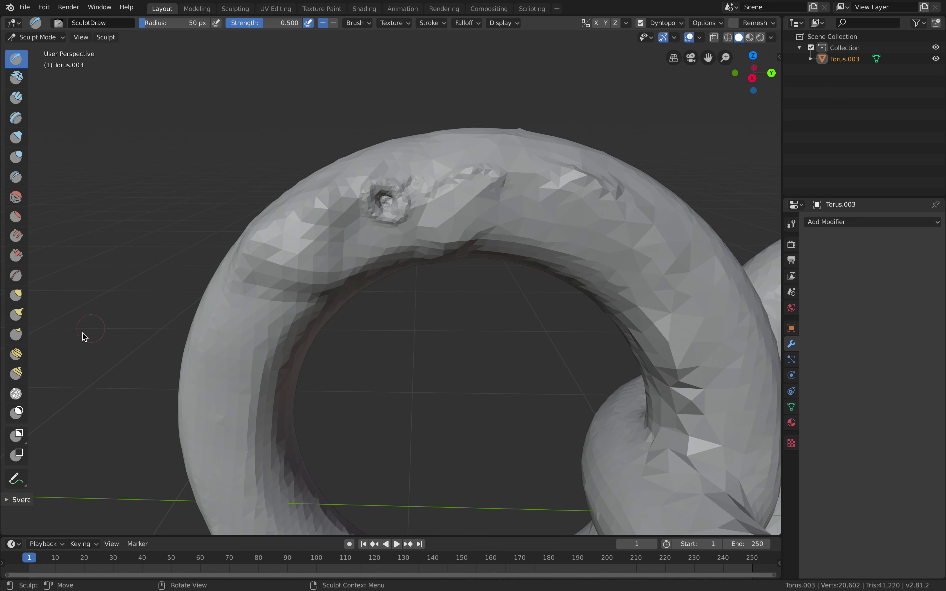
Step: Use the Simplify brush to smooth away the fine sculpted detail on the upper part of the end ring
click(16, 394)
middle_drag(297, 270, 367, 242)
scroll(404, 224, down, 3)
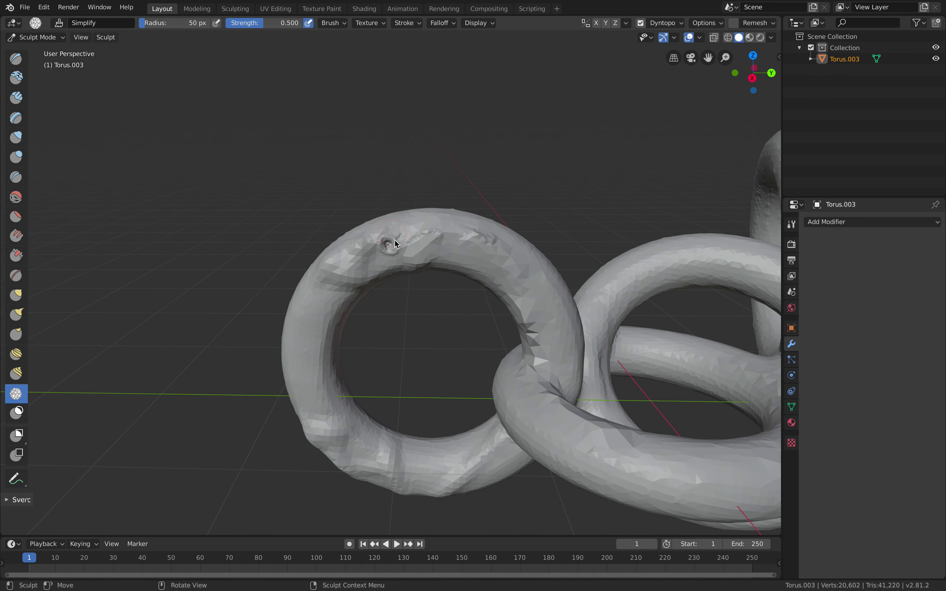
middle_drag(375, 255, 363, 289)
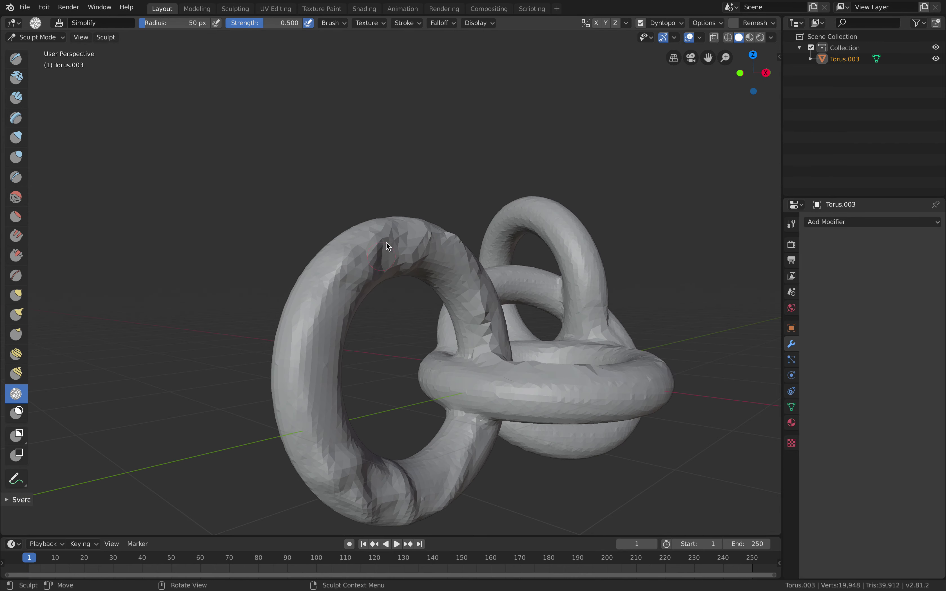
scroll(363, 289, up, 2)
middle_drag(382, 249, 422, 239)
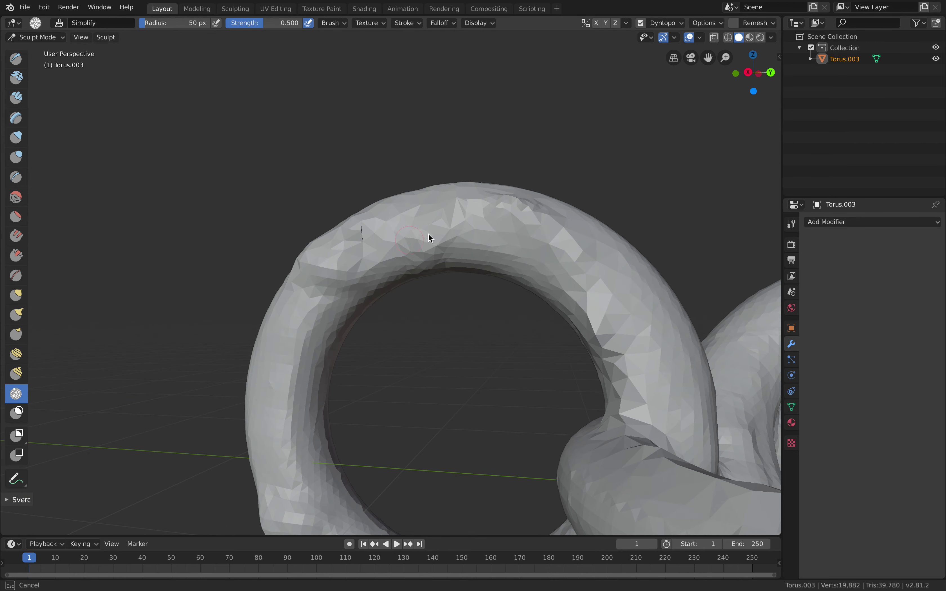
middle_drag(357, 240, 296, 260)
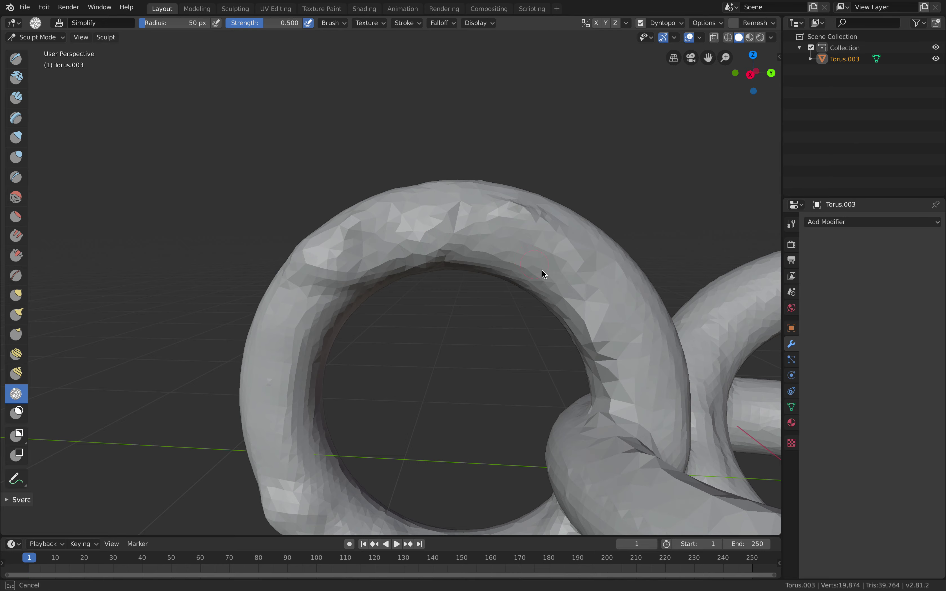
Step: Simplify the mesh around the rest of the end ring and at its junction with the neighbouring ring
middle_drag(541, 269, 405, 253)
drag(405, 253, 503, 277)
mouse_move(502, 277)
middle_down()
mouse_move(477, 241)
mouse_move(342, 314)
middle_up()
drag(342, 318, 409, 432)
mouse_move(409, 431)
middle_down()
mouse_move(318, 333)
mouse_move(341, 287)
mouse_move(431, 293)
mouse_move(383, 250)
middle_up()
drag(383, 250, 359, 226)
mouse_move(358, 226)
middle_down()
mouse_move(384, 327)
mouse_move(331, 335)
mouse_move(406, 311)
middle_up()
drag(406, 311, 381, 316)
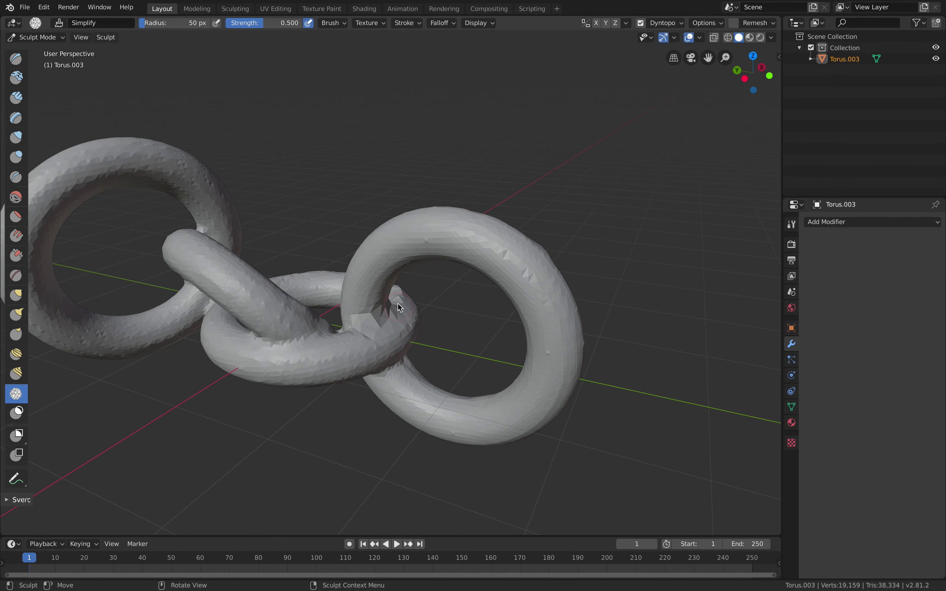
Step: Simplify the mesh on the remaining rings, working around the model from other sides
mouse_move(391, 306)
middle_down()
mouse_move(326, 309)
mouse_move(52, 99)
middle_up()
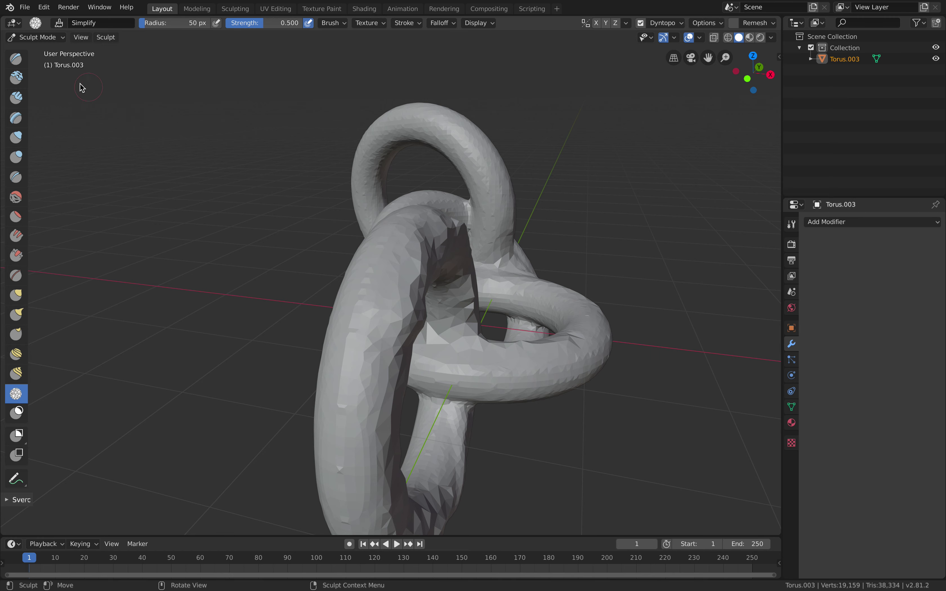
middle_drag(171, 166, 473, 256)
scroll(473, 257, down, 3)
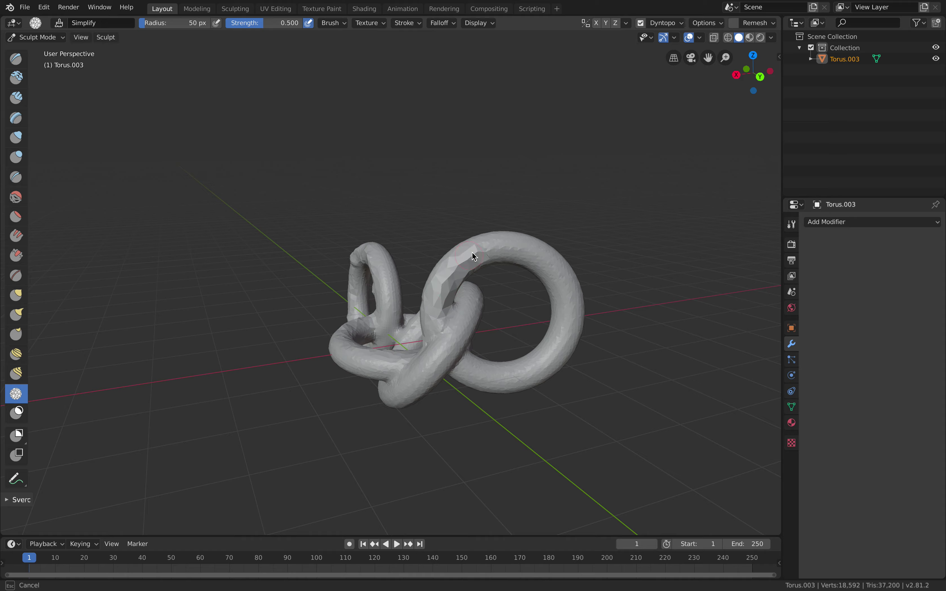
middle_drag(557, 269, 649, 108)
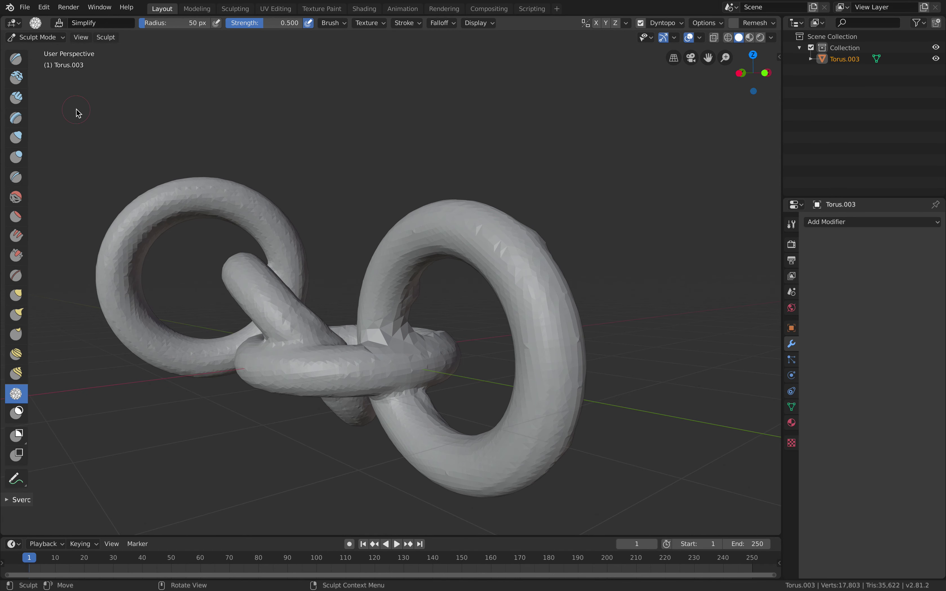
Step: Return to the SculptDraw brush and paint strokes over the rings and their junctions from several sides
click(16, 58)
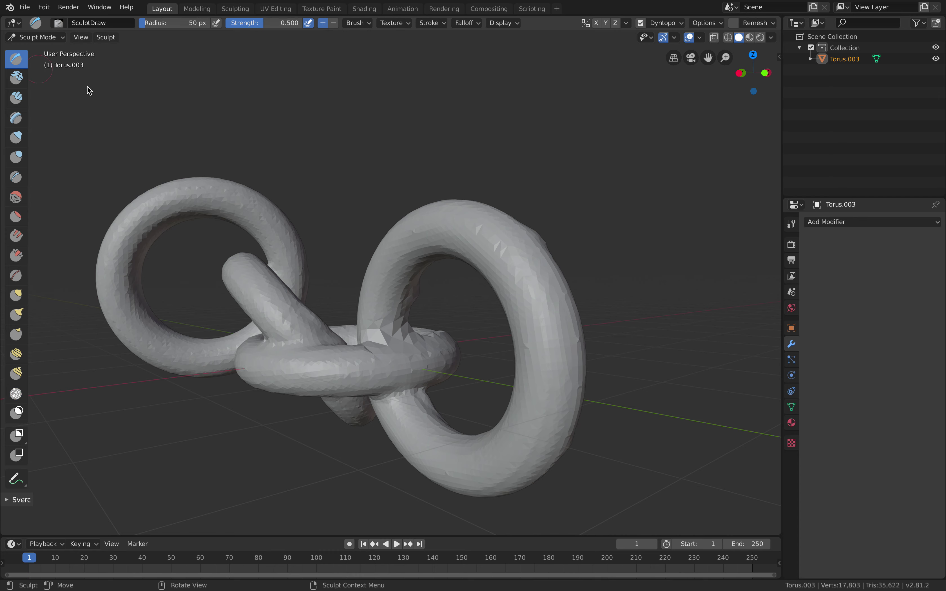
shift+middle_drag(88, 88, 344, 126)
drag(434, 240, 438, 249)
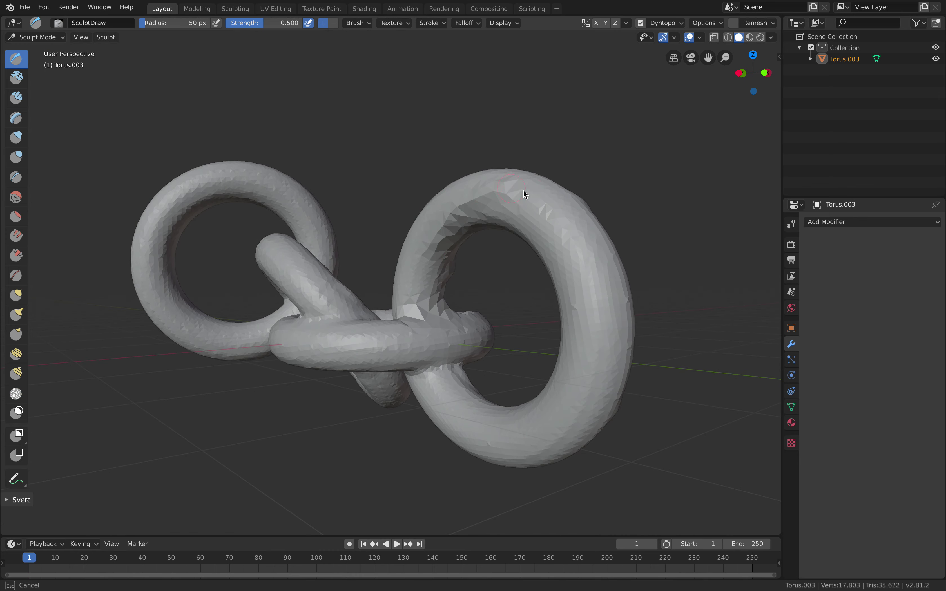
middle_drag(523, 189, 579, 227)
mouse_move(617, 328)
mouse_down()
mouse_move(604, 376)
mouse_move(506, 441)
mouse_up()
scroll(528, 438, up, 3)
mouse_move(690, 342)
middle_down()
mouse_move(551, 384)
mouse_move(377, 368)
middle_up()
mouse_move(338, 335)
mouse_down()
mouse_move(341, 304)
mouse_move(357, 289)
mouse_up()
middle_drag(420, 274, 341, 264)
drag(393, 273, 406, 281)
mouse_move(407, 281)
middle_down()
mouse_move(401, 317)
mouse_move(491, 395)
middle_up()
drag(492, 395, 484, 391)
middle_drag(484, 391, 445, 368)
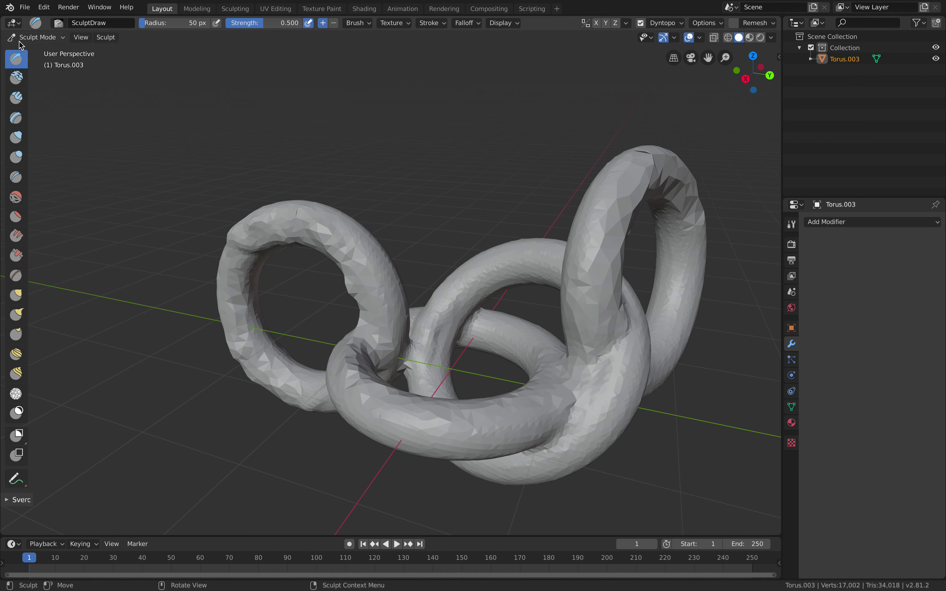
Step: Switch to Object Mode and delete the fused ring mesh
click(23, 37)
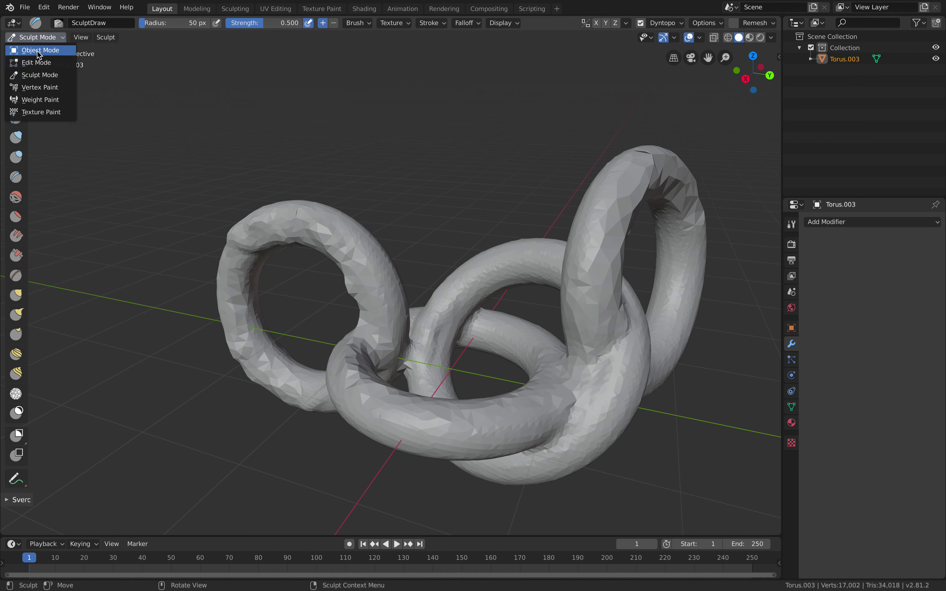
click(30, 47)
middle_drag(375, 196, 422, 207)
key(Delete)
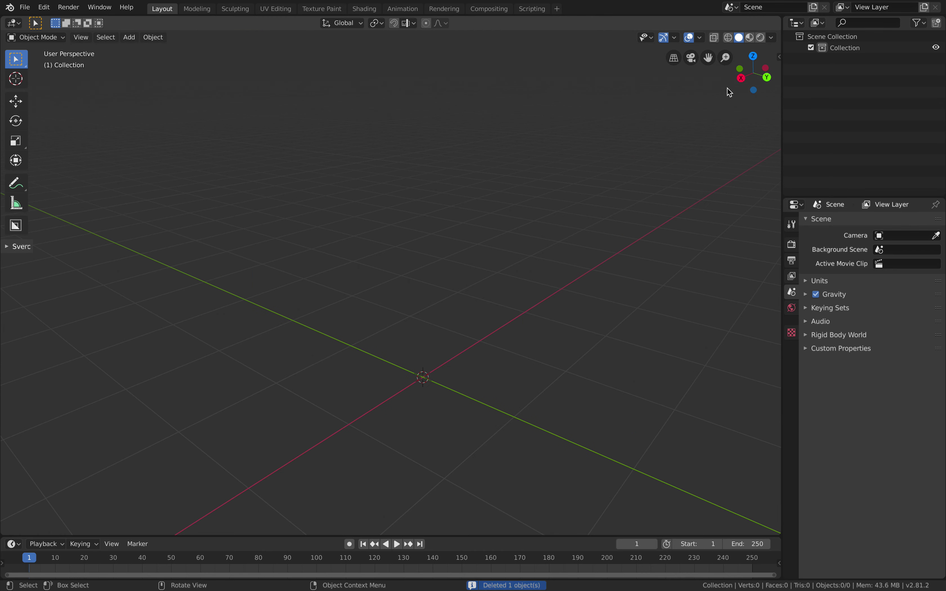
Step: Split the 3D viewport horizontally, make the upper area a Sverchok Nodes editor and create a new node tree
drag(778, 18, 755, 251)
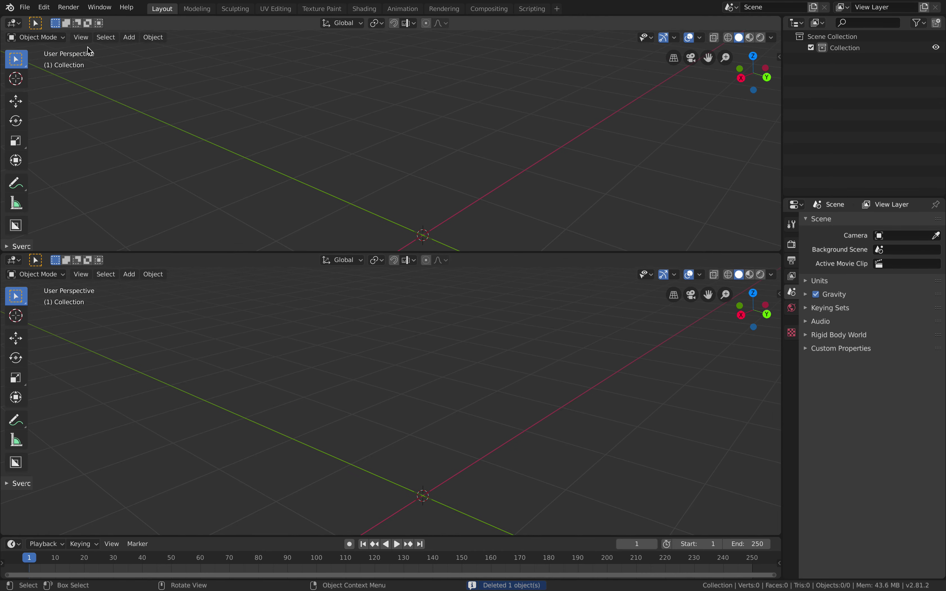
click(14, 22)
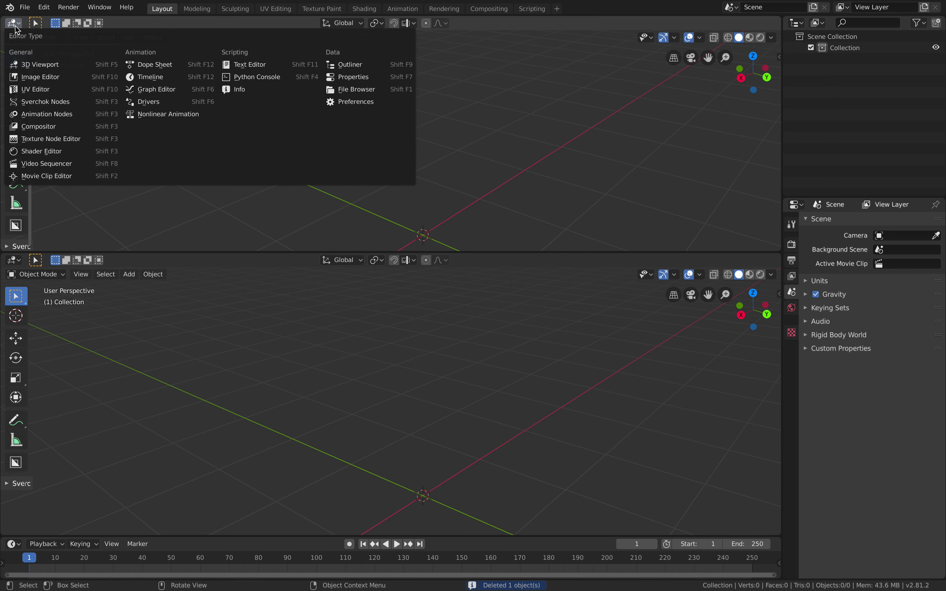
click(44, 101)
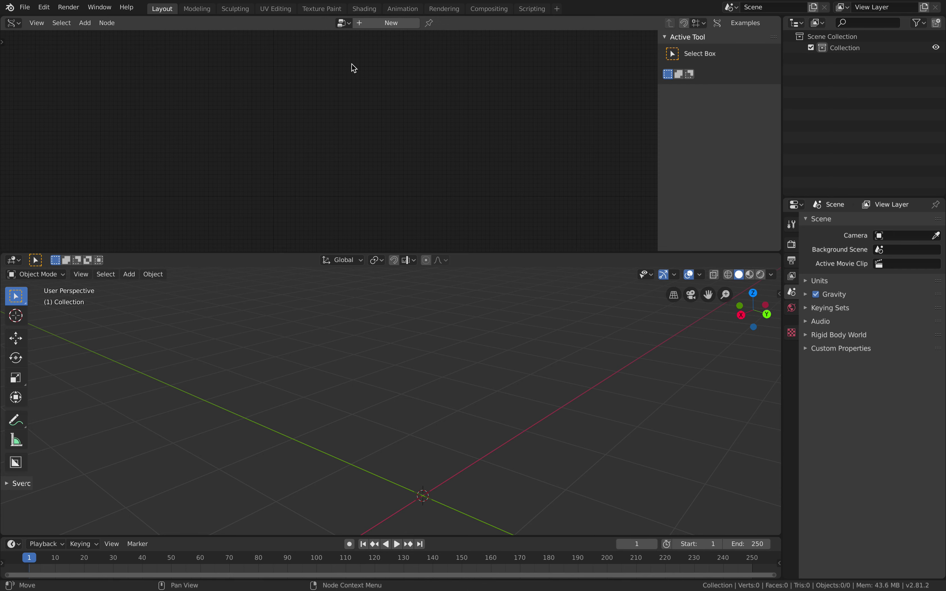
click(366, 23)
Step: Add a Box node to the Sverchok node tree
key(alt+space)
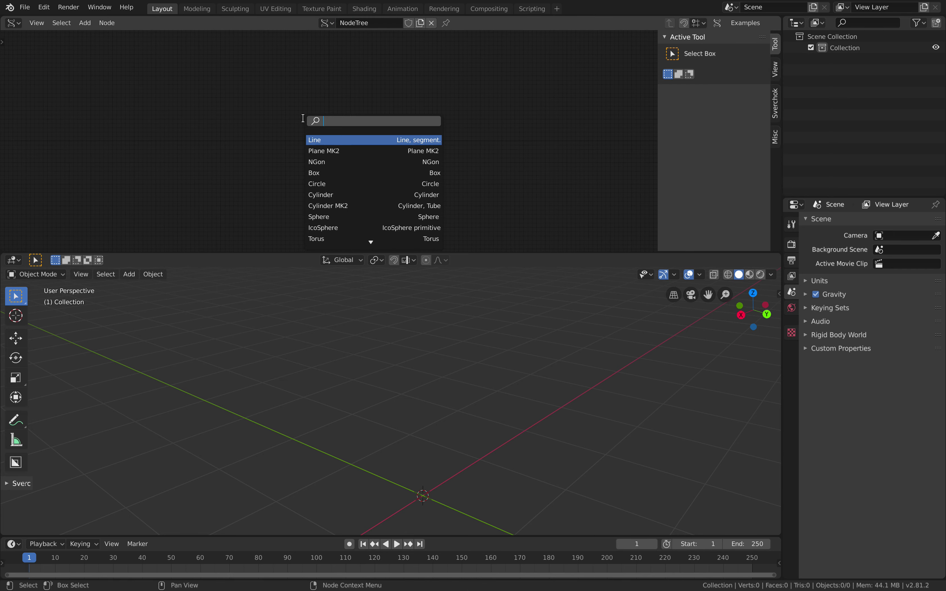
text(box)
key(Return)
click(303, 118)
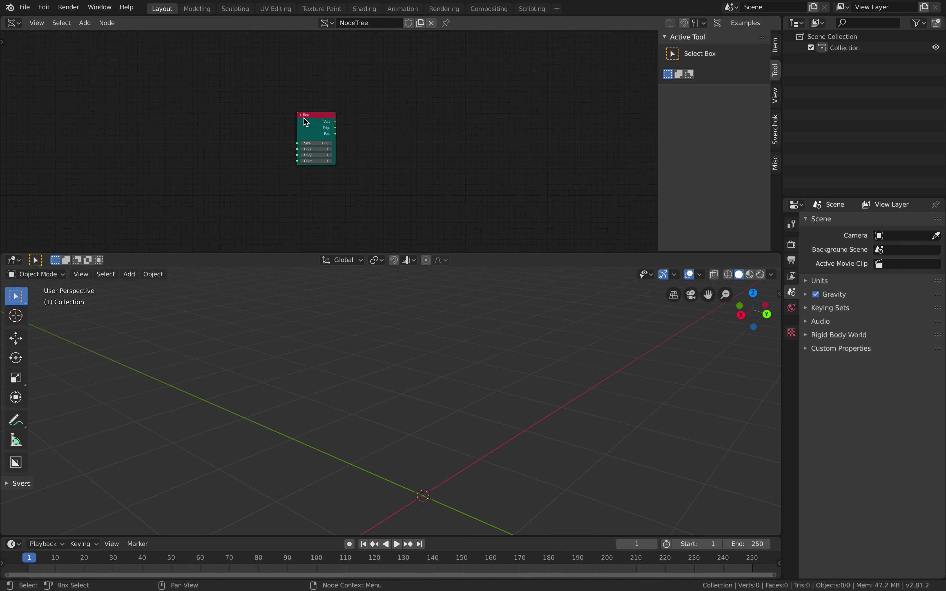
Step: Add a Viewer BMesh node beside the Box node and move the Box node farther away from it
key(alt+space)
text(bmesh)
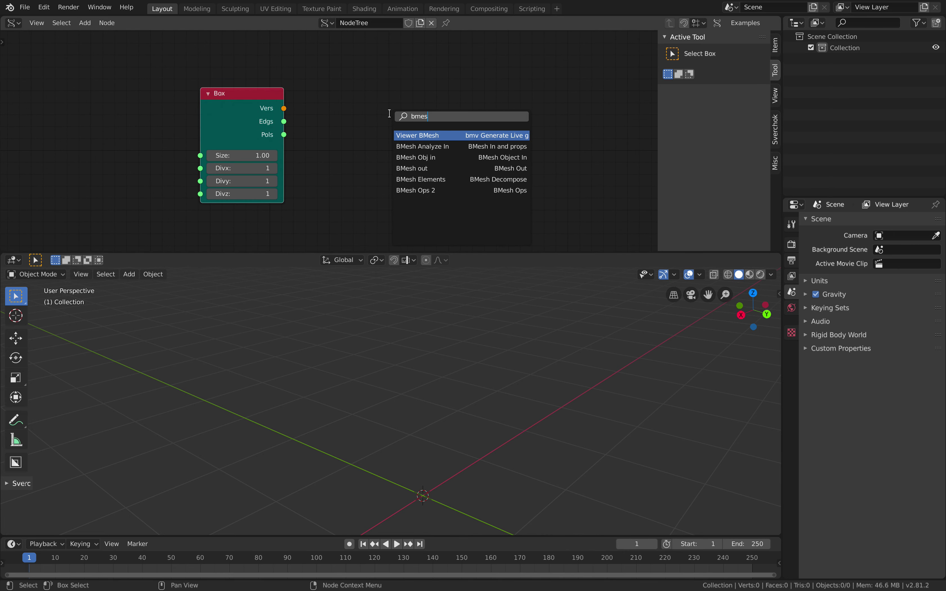
key(Return)
click(467, 84)
drag(240, 89, 213, 63)
Step: Add a Randomize input vertices node below the Box node in the Sverchok tree
key(shift+a)
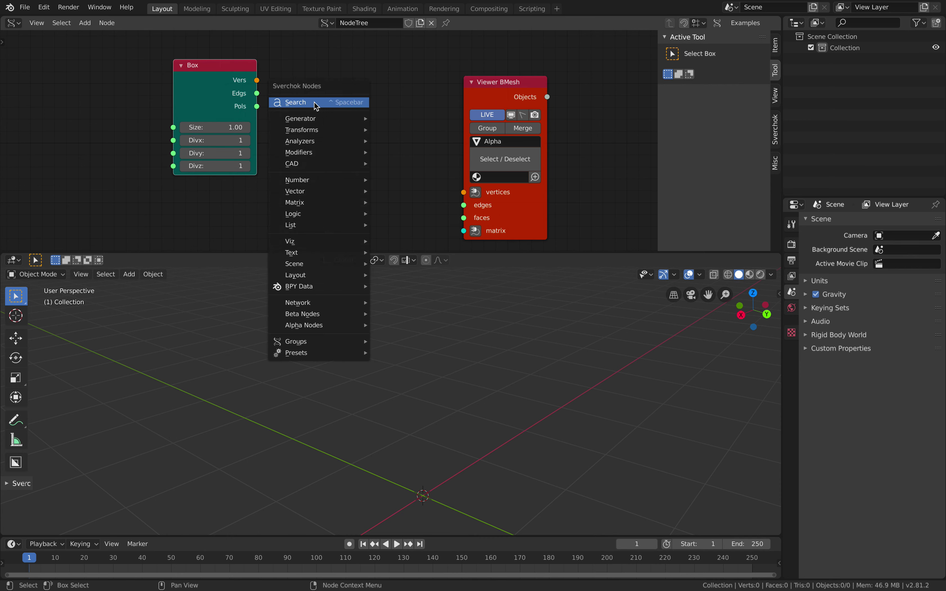
click(314, 101)
text(randomi)
key(Return)
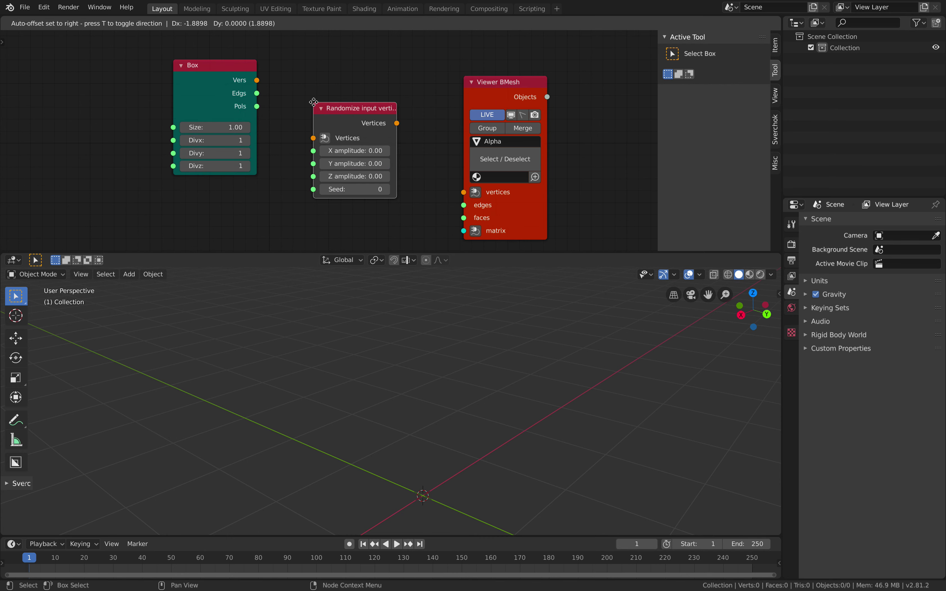
click(282, 181)
Step: Link the Randomize node's Vertices output to the Viewer BMesh matrix input and shift the Randomize node towards the viewer
drag(323, 184, 383, 199)
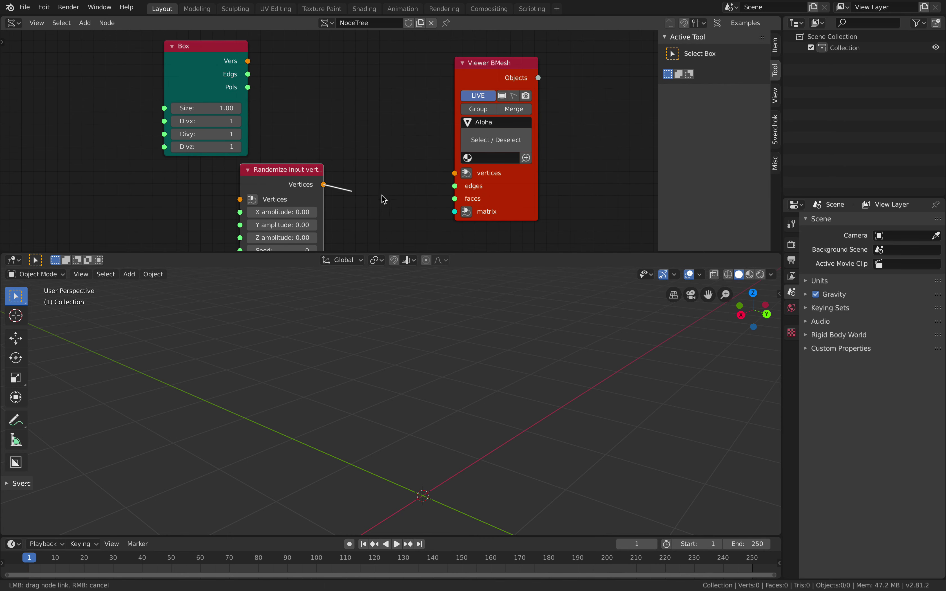
drag(447, 211, 449, 211)
middle_drag(349, 189, 362, 172)
drag(301, 157, 352, 161)
Step: Add a Random Vector MK2 node with a Count of 20 and link its Random output to the Viewer BMesh matrix input
key(alt+space)
text(random)
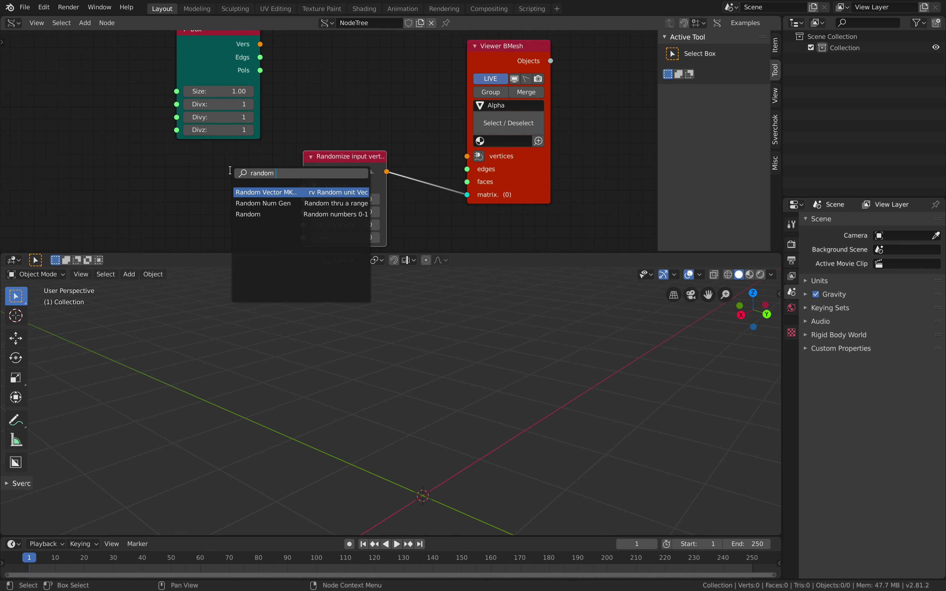
key(Return)
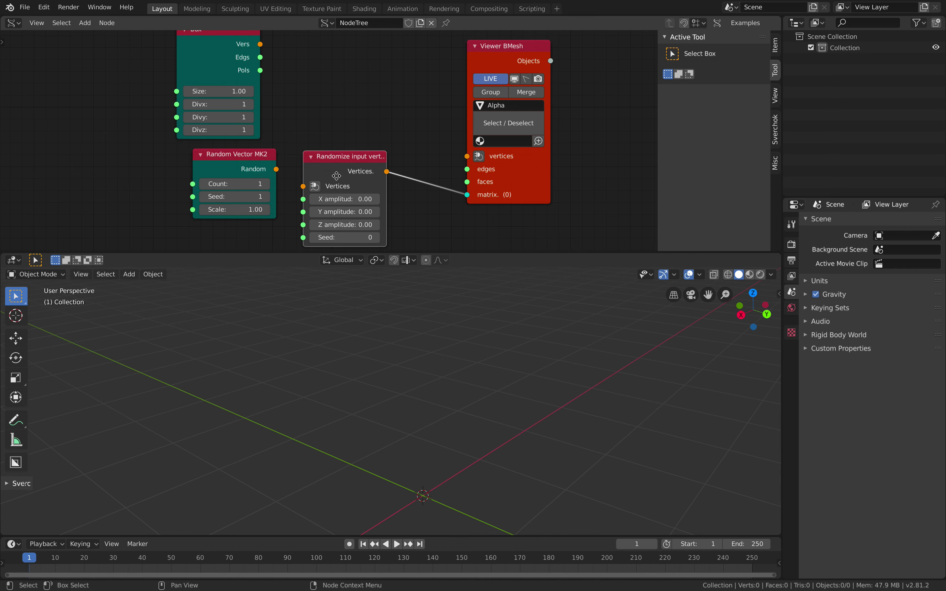
click(336, 206)
drag(276, 169, 467, 194)
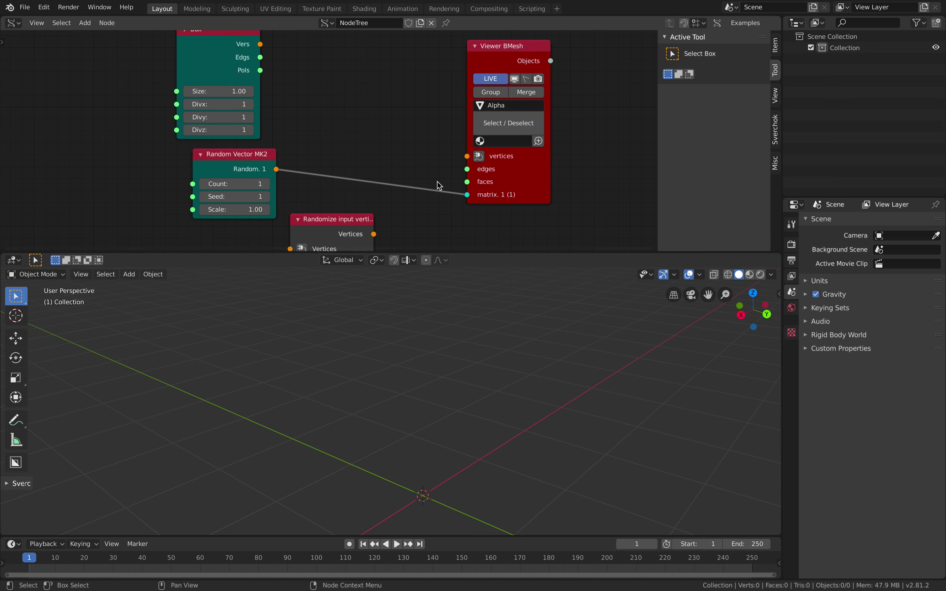
text(20)
key(Return)
Step: Link the Box node's Vers and Pols outputs to the Viewer BMesh vertices and faces inputs
shift+scroll(281, 86, up, 1)
drag(262, 63, 469, 175)
drag(263, 89, 386, 158)
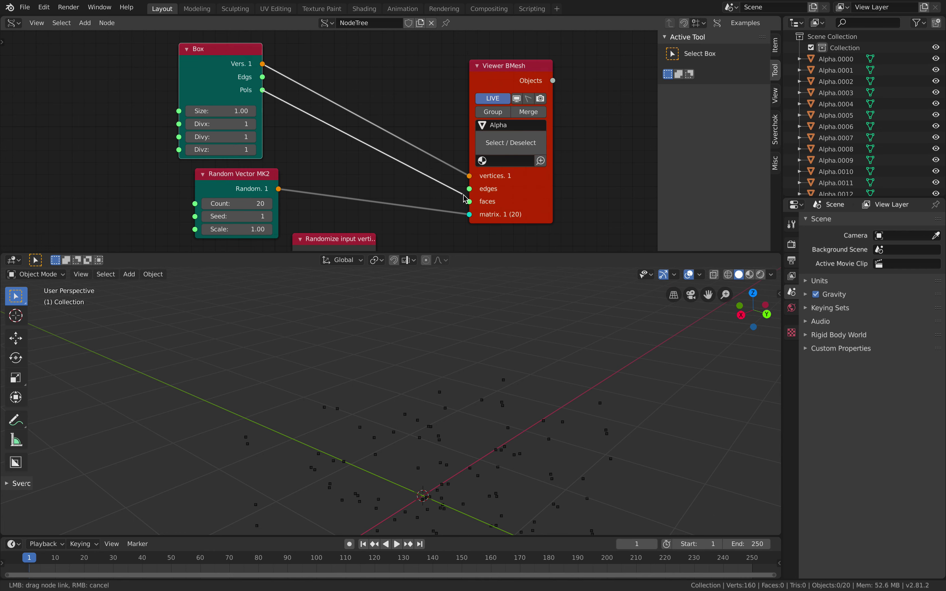
drag(463, 196, 469, 201)
Step: Set the Random Vector MK2 node's Seed to 33 and Scale to 1.12, and select one of the generated boxes
scroll(436, 416, down, 5)
middle_drag(435, 416, 466, 402)
shift+middle_drag(466, 402, 429, 344)
scroll(433, 350, up, 2)
shift+scroll(254, 203, down, 1)
mouse_move(254, 206)
mouse_down()
mouse_move(274, 206)
mouse_move(256, 219)
mouse_move(291, 219)
mouse_move(269, 219)
mouse_up()
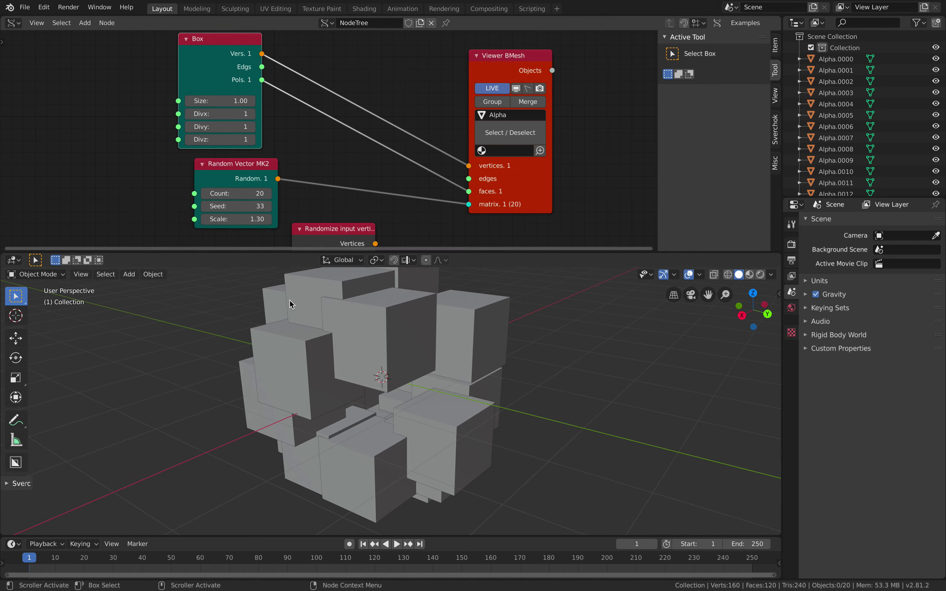
middle_drag(297, 327, 324, 326)
mouse_move(260, 219)
mouse_down()
mouse_move(278, 219)
mouse_move(246, 219)
mouse_up()
middle_drag(407, 358, 280, 321)
click(398, 364)
ctrl+middle_drag(280, 320, 333, 323)
click(291, 317)
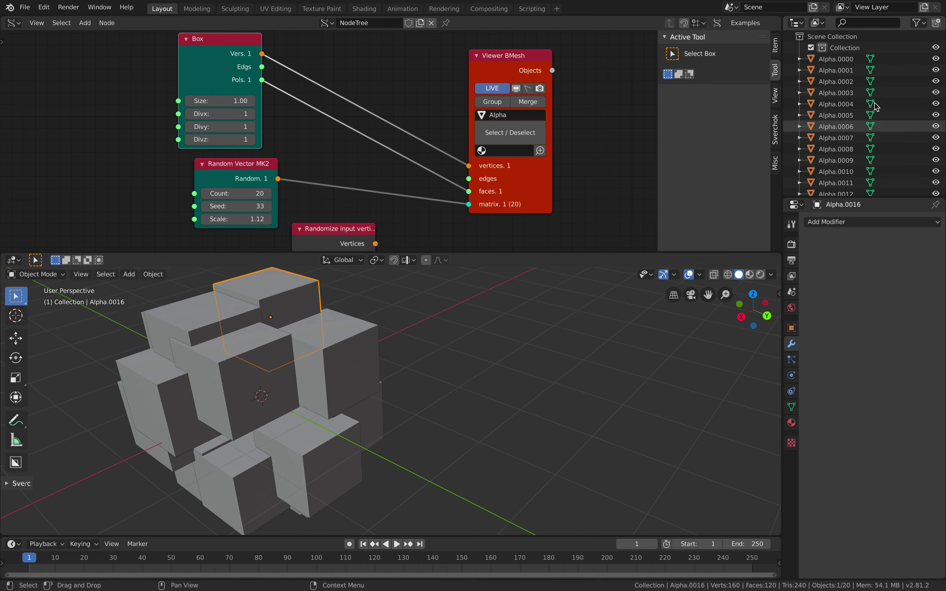
Step: Save the Blender file as sculptVoxel_001 in the Desktop folder
key(super+s)
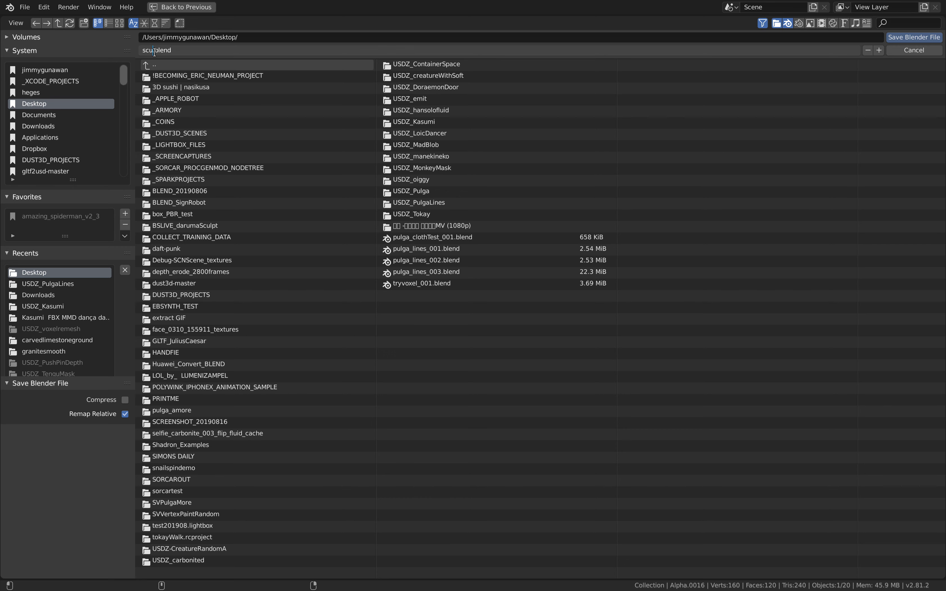
text(sculptVoxel_001)
key(Return)
click(919, 37)
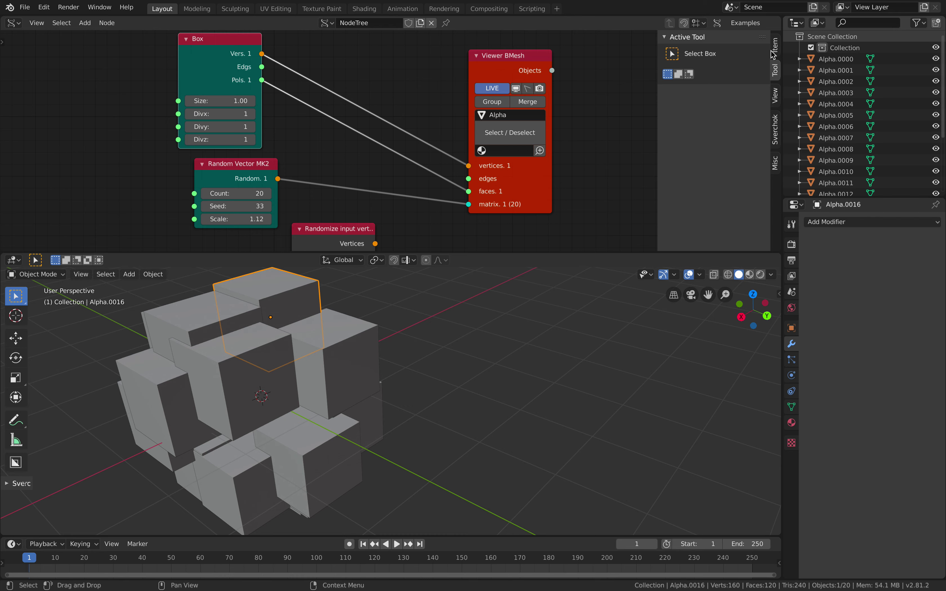
Step: Enable Merge on the Viewer BMesh node and select the merged box mesh
click(535, 109)
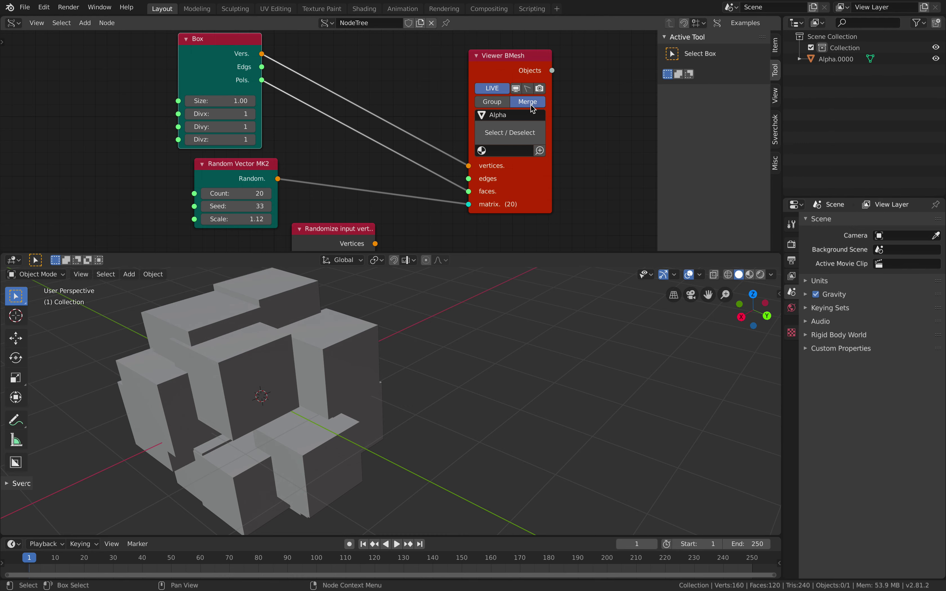
click(324, 319)
scroll(409, 171, down, 1)
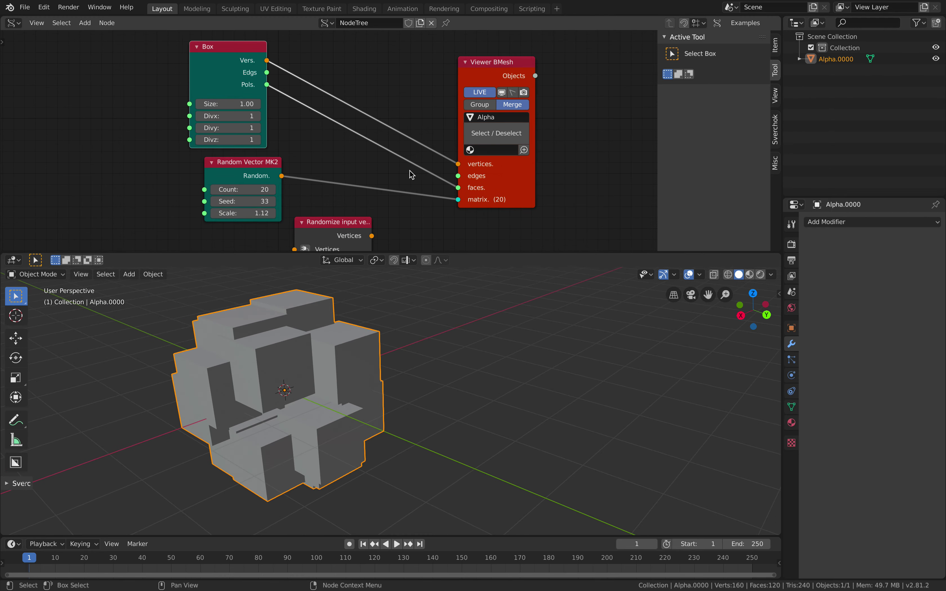
Step: Set the Random Vector MK2 node's Seed to 69 and Scale to 0.58, and rearrange it and the Viewer BMesh node
drag(265, 167, 320, 166)
mouse_move(286, 201)
mouse_down()
mouse_move(313, 201)
mouse_move(300, 201)
mouse_up()
drag(295, 162, 285, 149)
drag(293, 199, 310, 200)
drag(508, 172, 514, 160)
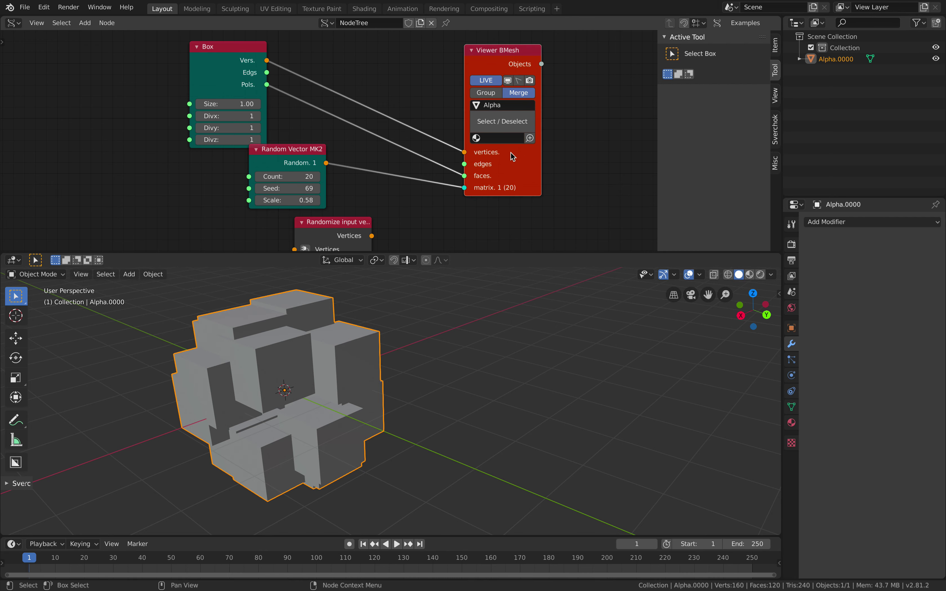
Step: Experiment with the Box size and random seed, ending with a Box Size of 0.65 and a Seed of 123
drag(245, 86, 264, 97)
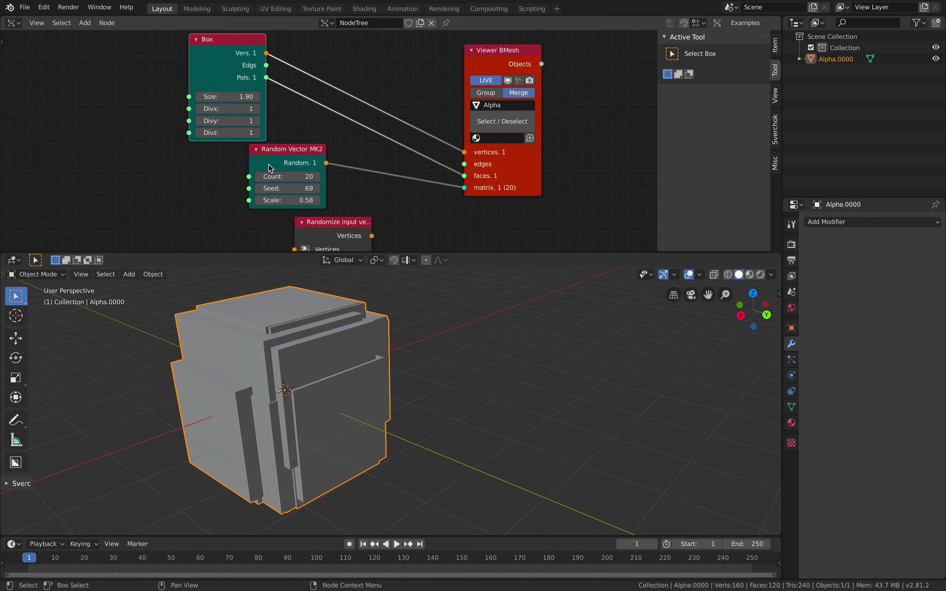
drag(289, 189, 309, 189)
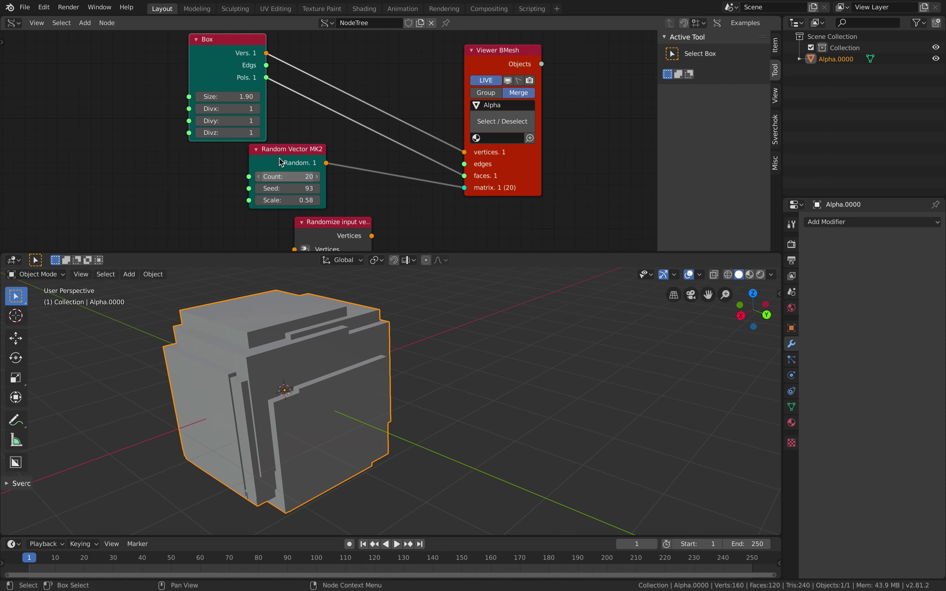
drag(235, 96, 183, 96)
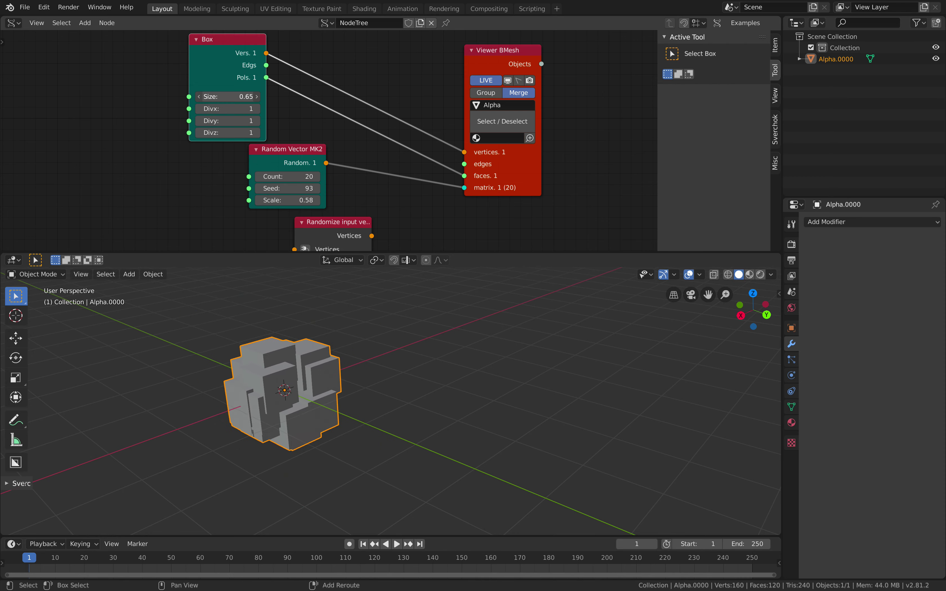
drag(296, 188, 319, 188)
scroll(428, 340, up, 1)
Step: Save the file, duplicate the merged box mesh and place the copy beside the original
key(ctrl+s)
scroll(415, 329, up, 1)
middle_drag(319, 334, 348, 352)
key(shift+d)
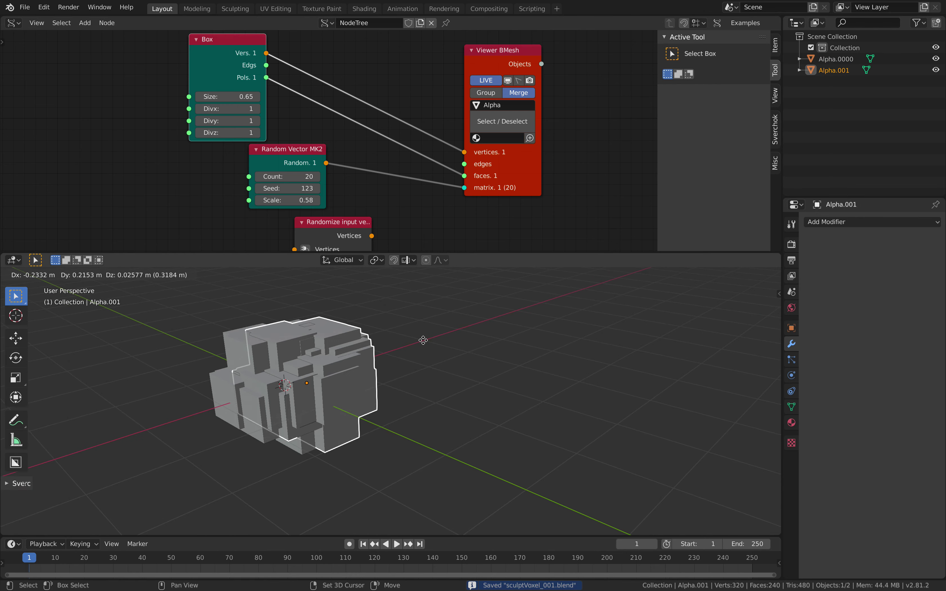
click(500, 343)
scroll(477, 348, up, 3)
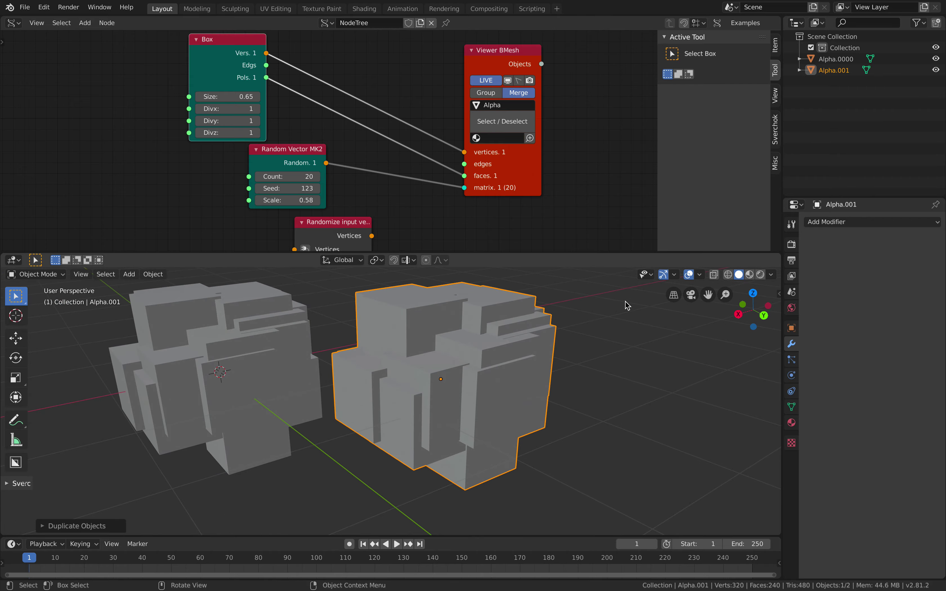
Step: Inspect the two box meshes in wireframe shading and return to solid shading
key(z)
click(370, 329)
mouse_move(463, 327)
middle_down()
mouse_move(474, 312)
mouse_move(480, 339)
middle_up()
key(z)
click(516, 339)
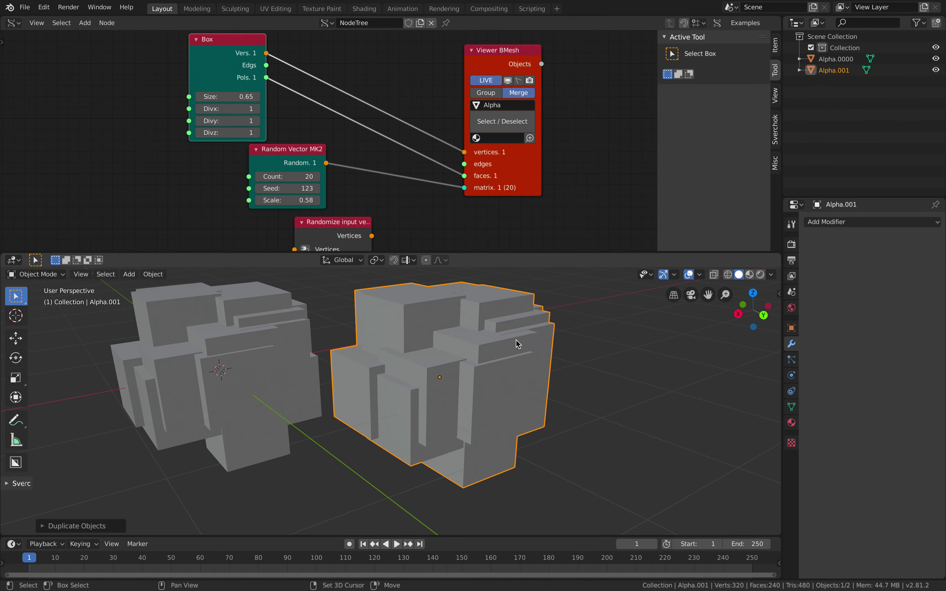
Step: Switch the duplicated mesh to Sculpt Mode and enlarge the 3D viewport
click(63, 275)
click(39, 311)
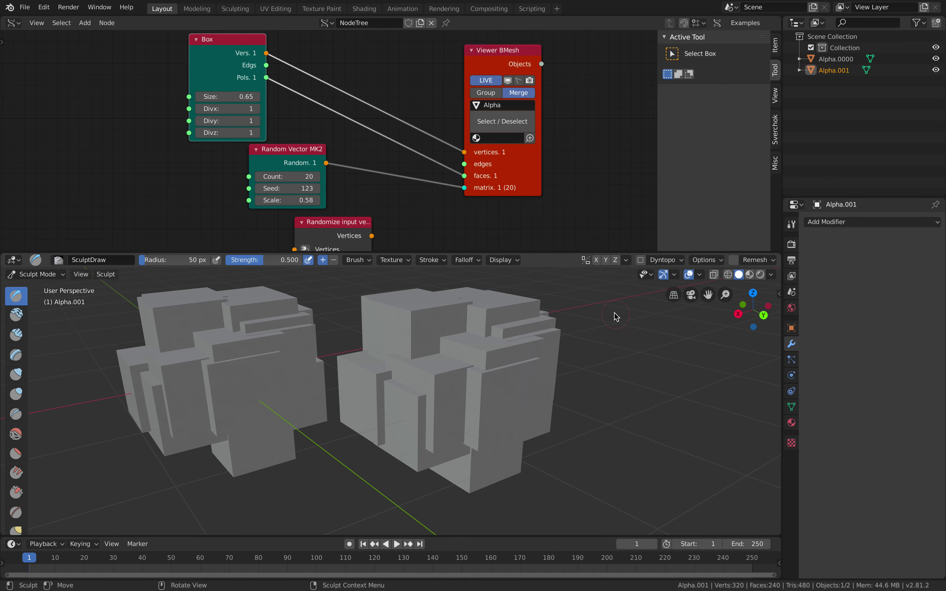
drag(648, 253, 645, 216)
mouse_move(641, 184)
middle_down()
mouse_move(588, 142)
mouse_move(627, 190)
middle_up()
Step: Try a coarse voxel remesh on the duplicated mesh and undo it
click(735, 223)
mouse_move(527, 331)
middle_down()
mouse_move(492, 321)
mouse_move(528, 332)
mouse_move(461, 336)
mouse_move(449, 327)
mouse_move(479, 316)
mouse_move(494, 336)
mouse_move(511, 334)
mouse_move(199, 324)
middle_up()
scroll(457, 349, up, 2)
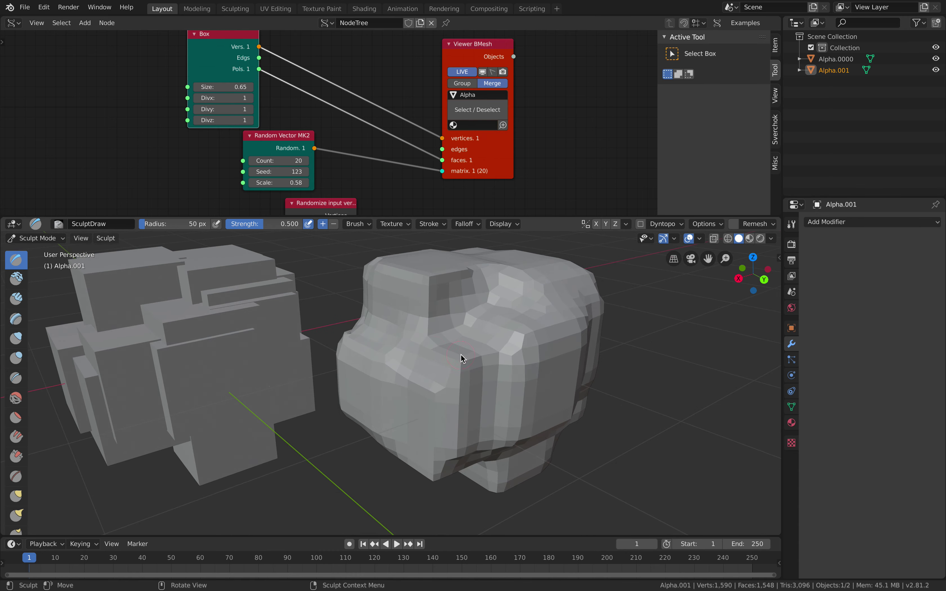
key(ctrl+z)
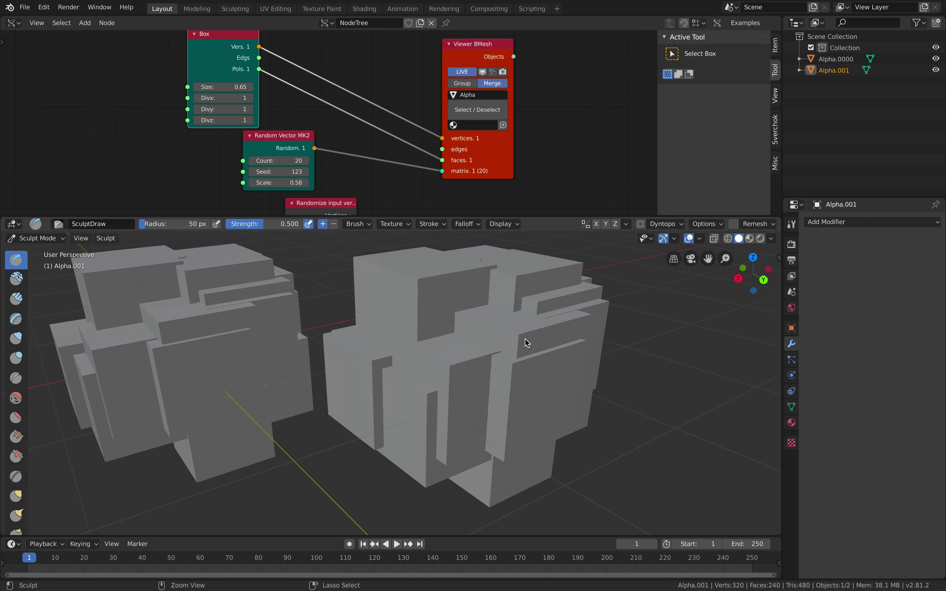
Step: Voxel remesh the duplicated box mesh with a voxel size of 0.02 m
scroll(550, 337, down, 1)
click(752, 224)
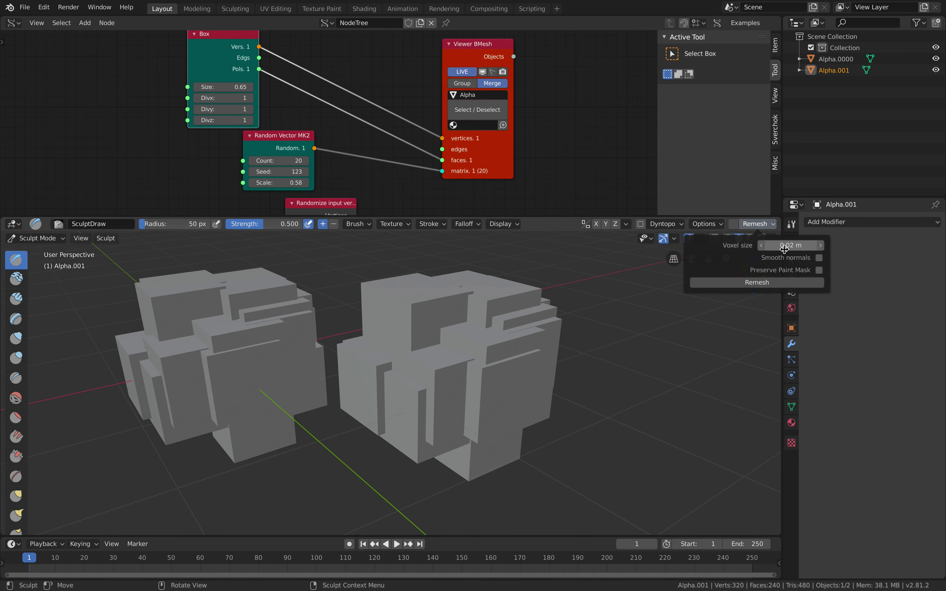
click(801, 282)
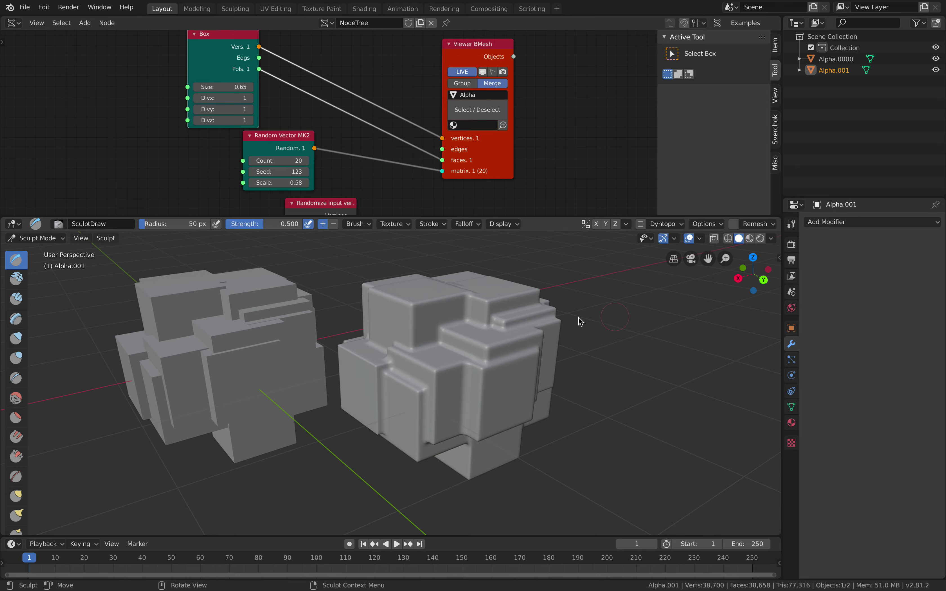
Step: Examine the remeshed copy's topology by alternating between wireframe and solid shading, ending in wireframe
mouse_move(581, 321)
middle_down()
mouse_move(493, 329)
mouse_move(497, 294)
mouse_move(490, 344)
mouse_move(482, 330)
mouse_move(497, 328)
middle_up()
key(z)
click(461, 298)
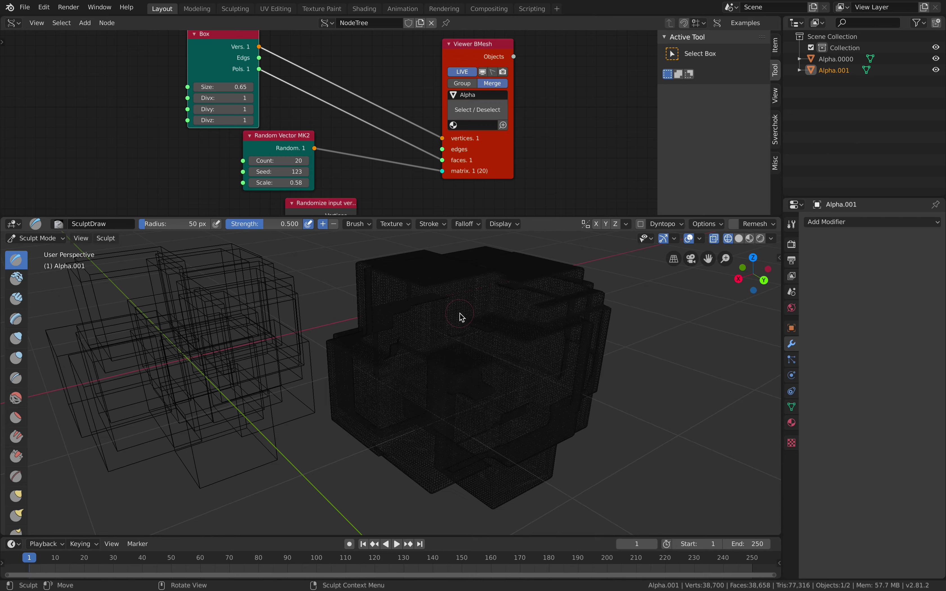
key(z)
click(537, 320)
key(z)
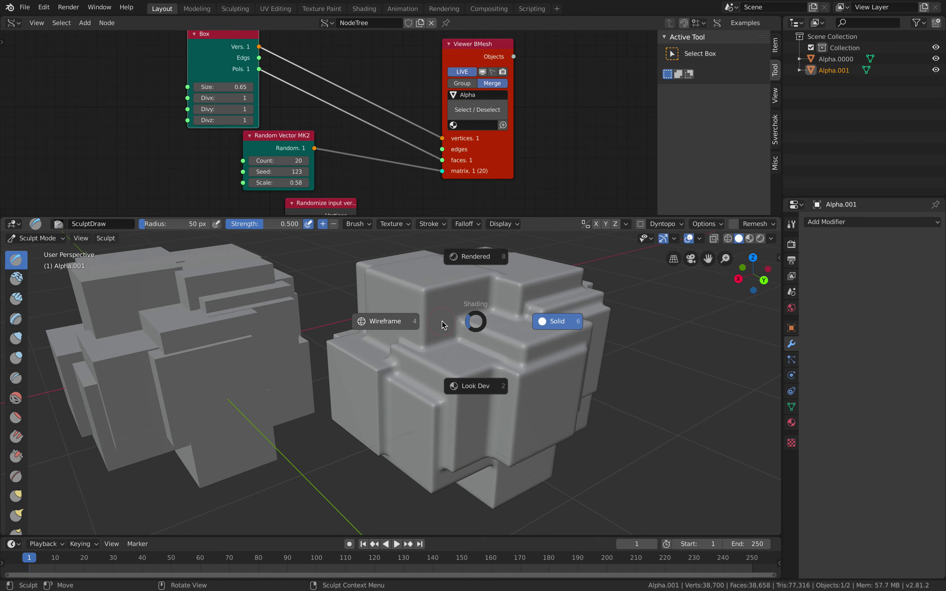
click(388, 319)
Step: Switch the remeshed copy back to Object Mode
click(35, 238)
click(37, 248)
scroll(375, 327, down, 3)
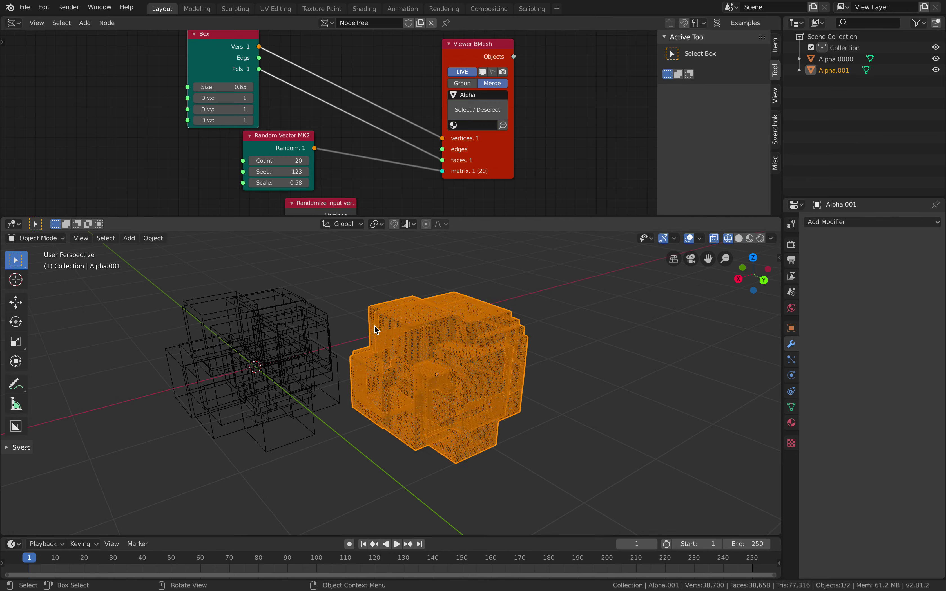
Step: Duplicate the remeshed object and move the new copy clear of it, away from the original boxes
shift+middle_drag(444, 327, 295, 327)
key(shift+d)
click(468, 326)
key(g)
click(500, 321)
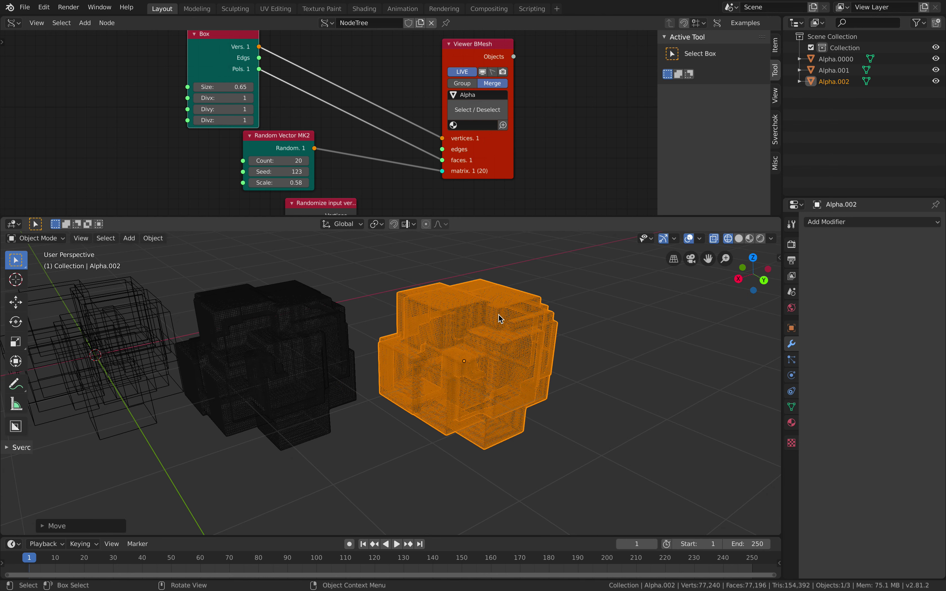
Step: Add a Decimate modifier to the newest copy and set its collapse Ratio to 0.1
scroll(500, 321, up, 2)
click(836, 221)
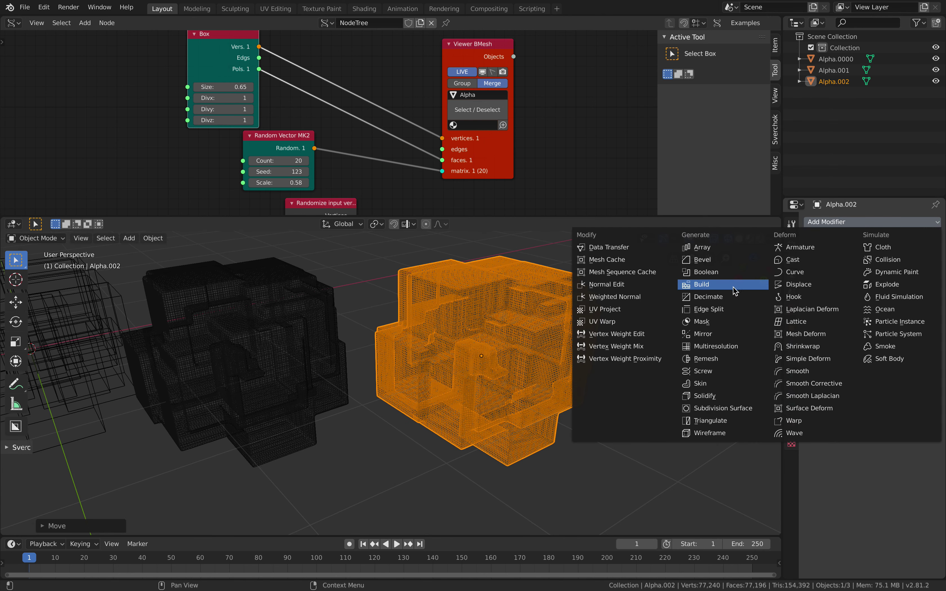
click(708, 296)
click(845, 284)
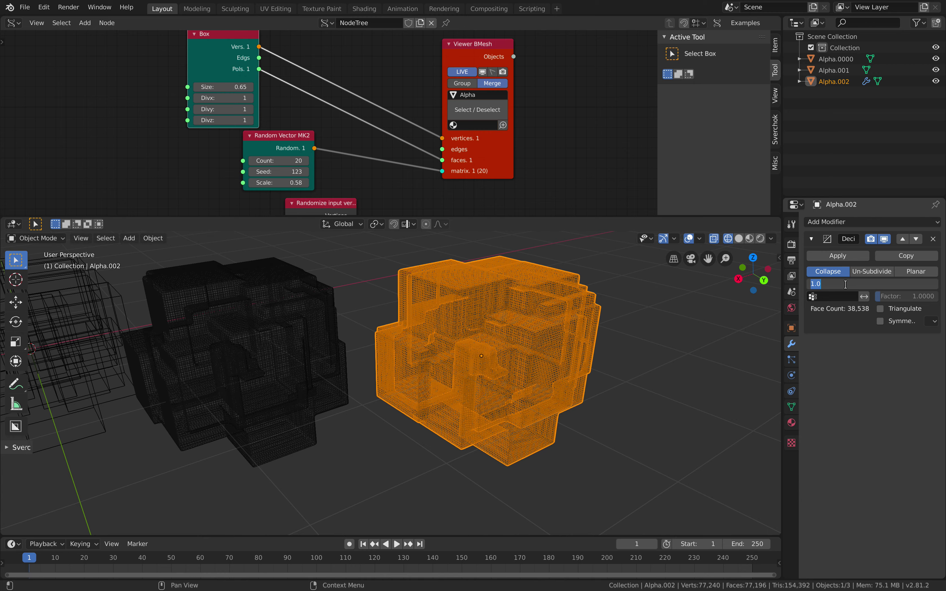
text(.1)
key(Return)
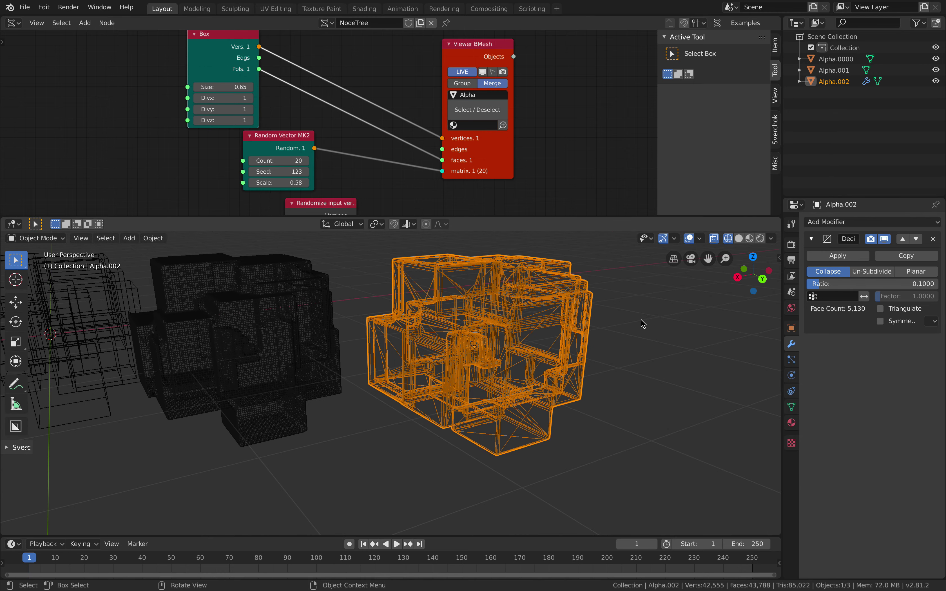
Step: Apply the Decimate modifier and inspect the reduced copy in solid shading
middle_drag(581, 327, 540, 326)
key(z)
click(591, 333)
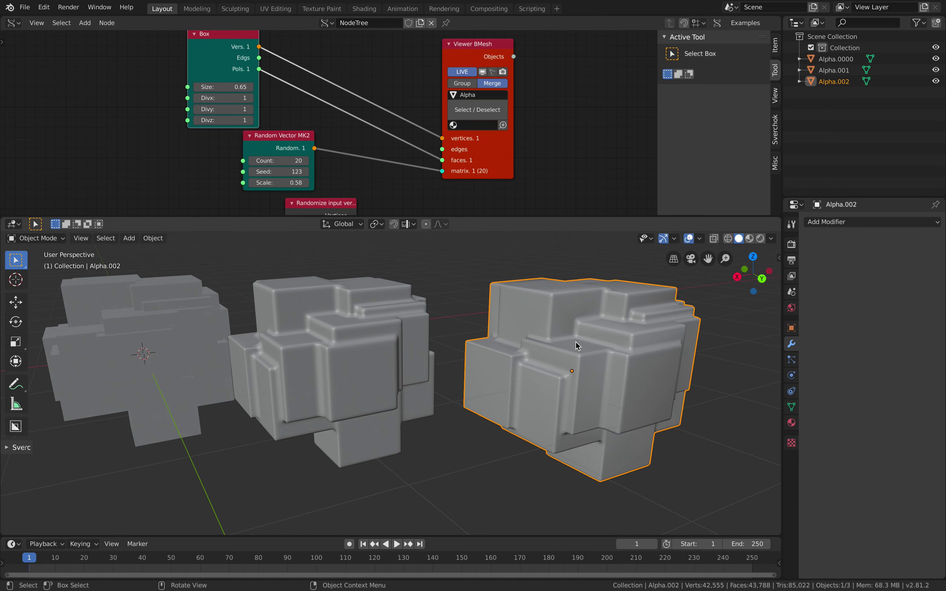
Step: Delete the decimated copy and frame the two remaining meshes
key(Delete)
key(Home)
scroll(493, 328, down, 3)
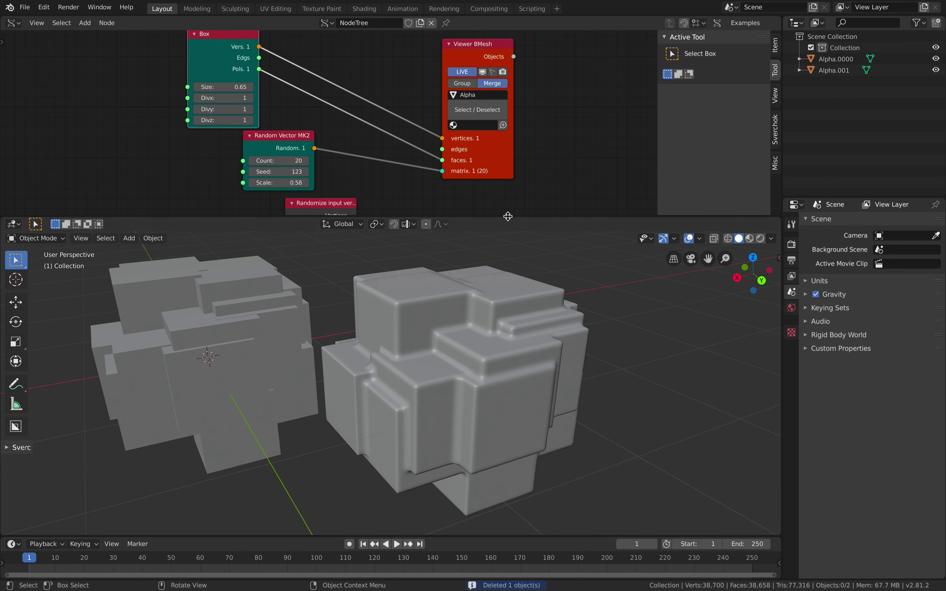
Step: Enlarge the 3D viewport further by shrinking the node editor area
drag(510, 217, 475, 166)
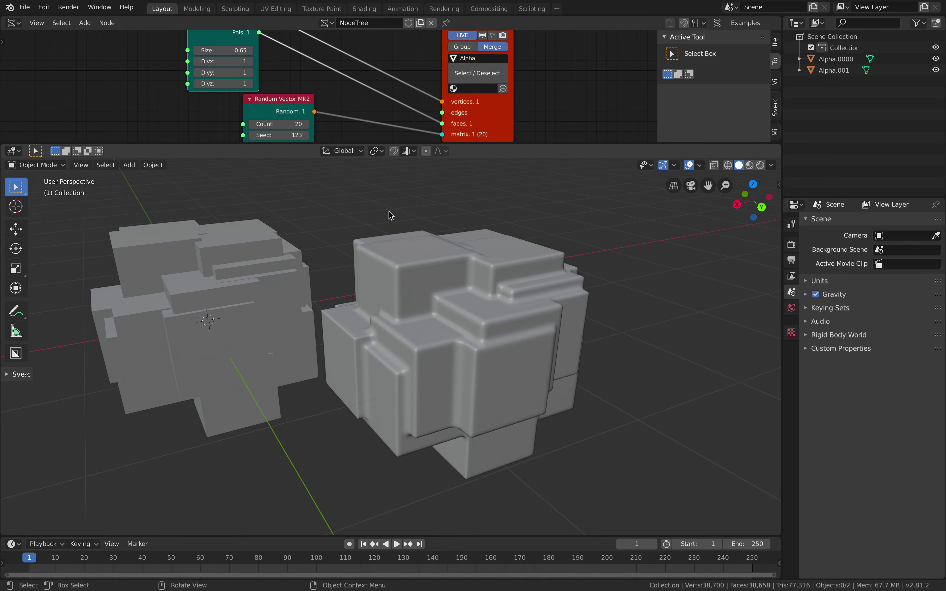
Step: Put the voxel-remeshed copy into Sculpt Mode and draw curved SculptDraw strokes on its side and upper faces
click(409, 256)
click(35, 165)
click(47, 201)
middle_drag(186, 243, 455, 285)
scroll(461, 275, up, 1)
drag(467, 265, 447, 313)
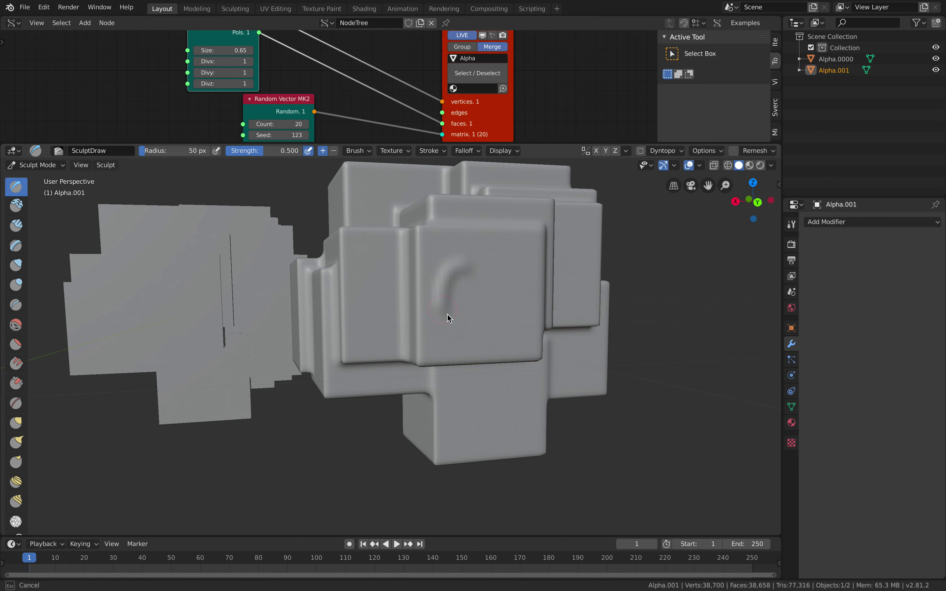
mouse_move(447, 299)
middle_down()
mouse_move(503, 359)
mouse_move(441, 290)
middle_up()
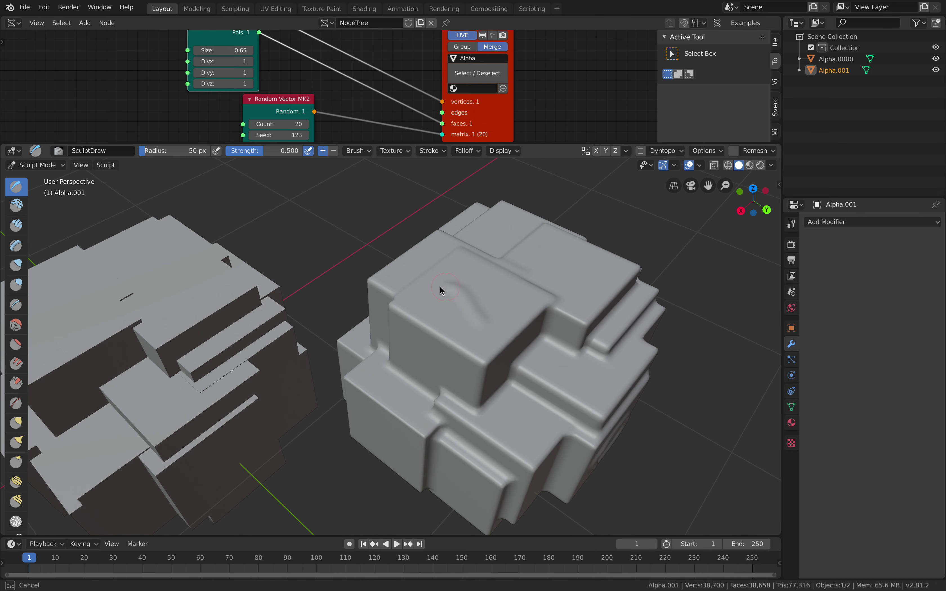
scroll(471, 348, down, 2)
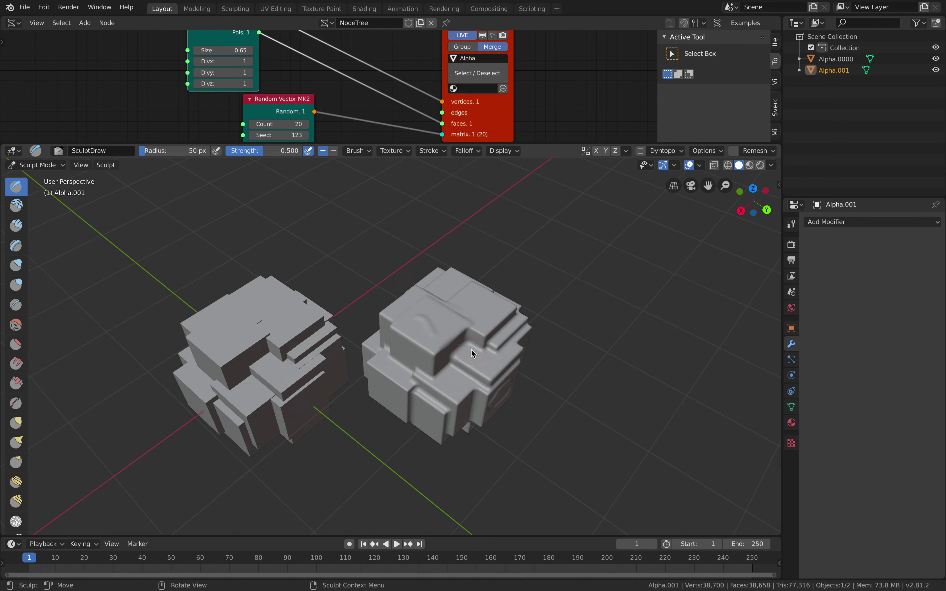
Step: Sculpt a raised ring and soft ridges on the upper faces of the remeshed copy with the SculptDraw brush
scroll(415, 328, up, 2)
middle_drag(402, 314, 431, 298)
scroll(439, 303, down, 3)
mouse_move(475, 329)
middle_down()
mouse_move(432, 343)
mouse_move(431, 397)
mouse_move(470, 377)
middle_up()
scroll(432, 342, up, 3)
mouse_move(469, 377)
mouse_down()
mouse_move(483, 361)
mouse_move(446, 344)
mouse_up()
middle_drag(426, 394, 435, 363)
scroll(435, 363, up, 3)
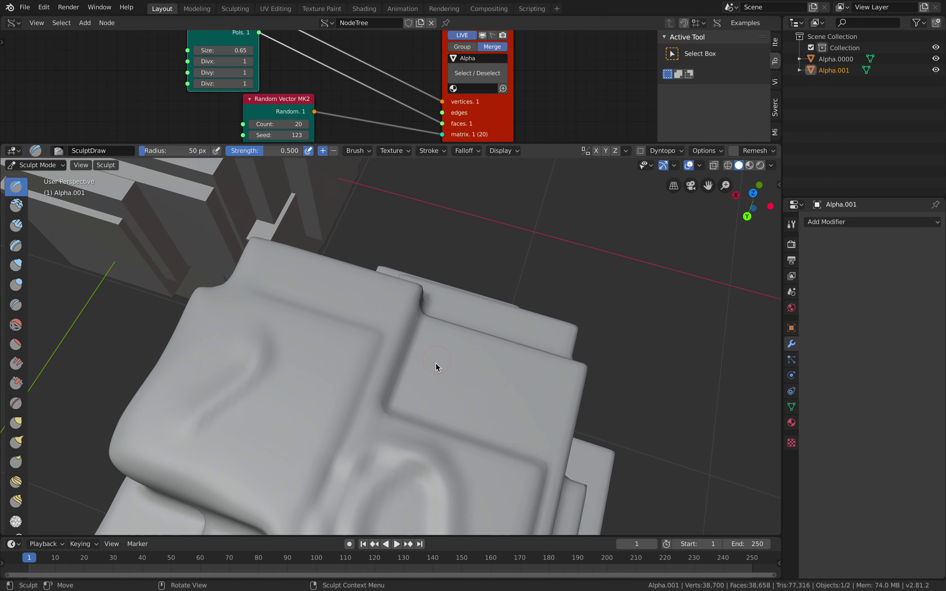
scroll(435, 362, down, 5)
drag(439, 289, 446, 304)
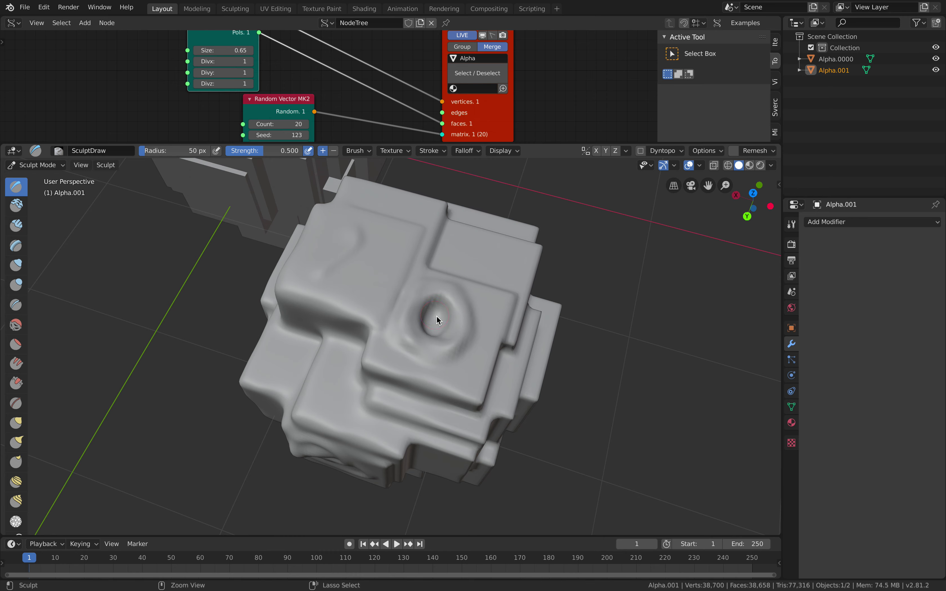
Step: Add short SculptDraw strokes across the side blocks of the remeshed copy to soften their flat faces
middle_drag(436, 315, 436, 341)
drag(441, 325, 461, 332)
middle_drag(461, 332, 447, 331)
mouse_move(394, 333)
mouse_down()
mouse_move(401, 321)
mouse_move(409, 334)
mouse_up()
mouse_move(409, 335)
middle_down()
mouse_move(412, 309)
mouse_move(378, 355)
mouse_move(409, 297)
middle_up()
mouse_move(353, 335)
mouse_down()
mouse_move(390, 292)
mouse_move(390, 320)
mouse_move(367, 333)
mouse_up()
mouse_move(379, 334)
middle_down()
mouse_move(478, 284)
mouse_move(408, 258)
middle_up()
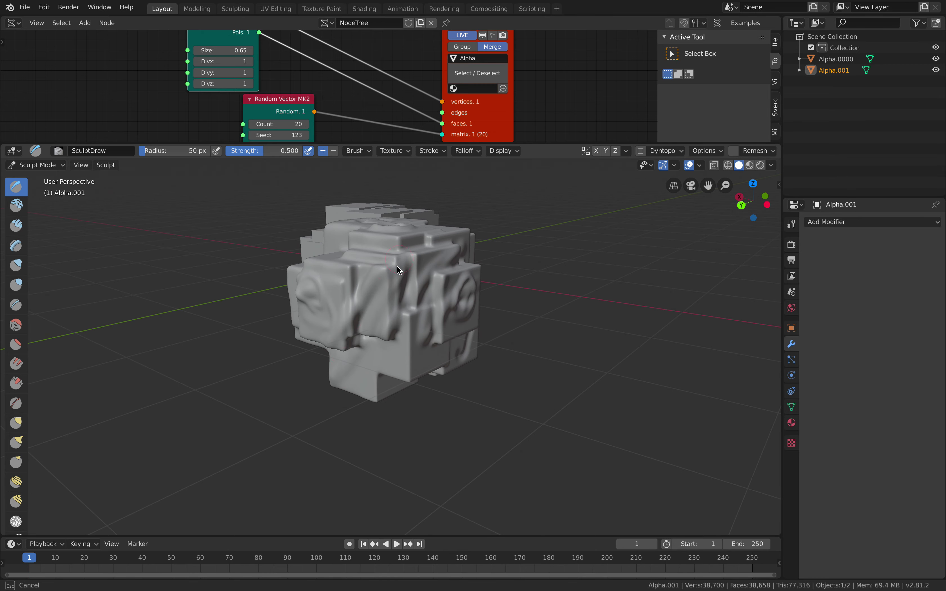
Step: Build long vertical ridges down the sides of the remeshed copy with repeated SculptDraw strokes
scroll(452, 321, up, 3)
mouse_move(424, 294)
middle_down()
mouse_move(453, 309)
mouse_move(490, 258)
middle_up()
scroll(455, 293, down, 5)
mouse_move(474, 296)
mouse_down()
mouse_move(441, 343)
mouse_move(411, 340)
mouse_up()
middle_drag(430, 223, 437, 274)
drag(432, 296, 419, 350)
drag(397, 301, 393, 356)
drag(366, 281, 366, 344)
middle_drag(380, 347, 405, 313)
scroll(405, 285, up, 3)
middle_drag(408, 267, 433, 281)
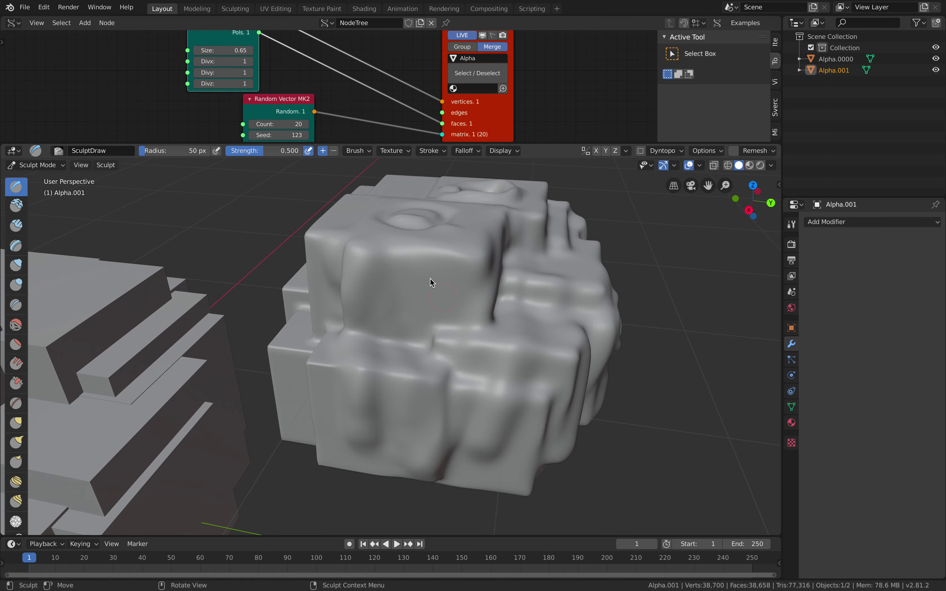
Step: Add SculptDraw strokes over the remaining blocky faces of the remeshed copy to give it a rock-like form
middle_drag(463, 315, 416, 341)
drag(415, 340, 417, 331)
middle_drag(416, 328, 382, 377)
drag(387, 332, 389, 303)
scroll(391, 321, down, 6)
mouse_move(426, 332)
middle_down()
mouse_move(358, 340)
mouse_move(438, 401)
mouse_move(392, 339)
mouse_move(397, 311)
mouse_move(385, 342)
mouse_move(391, 296)
middle_up()
scroll(392, 295, up, 5)
Step: Return to Object Mode and select the node-generated box mesh
click(35, 166)
click(39, 178)
mouse_move(135, 223)
middle_down()
mouse_move(367, 276)
mouse_move(362, 294)
mouse_move(336, 275)
middle_up()
scroll(362, 295, up, 3)
click(363, 294)
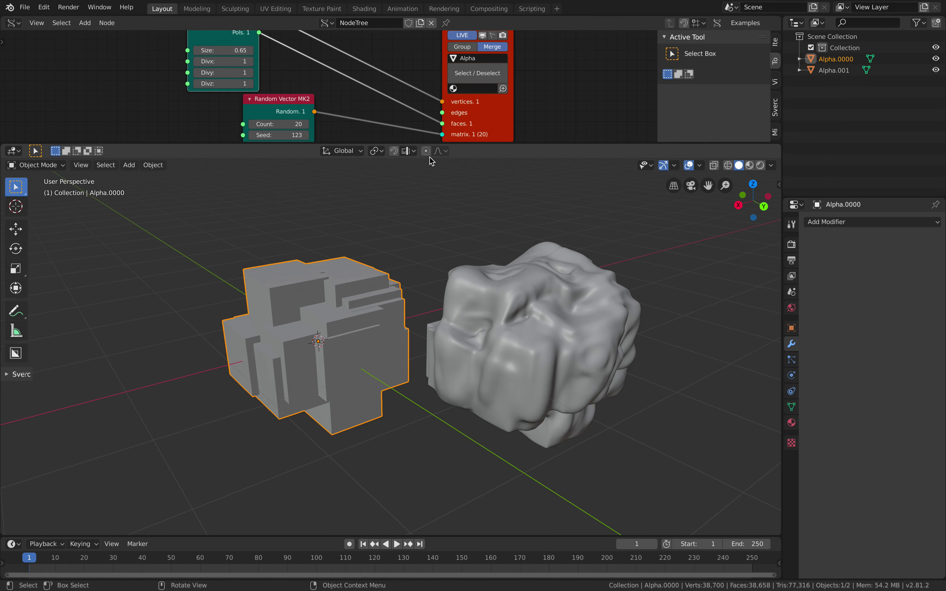
Step: Enlarge the node editor area and select the sculpted mesh in the viewport
drag(433, 146, 432, 289)
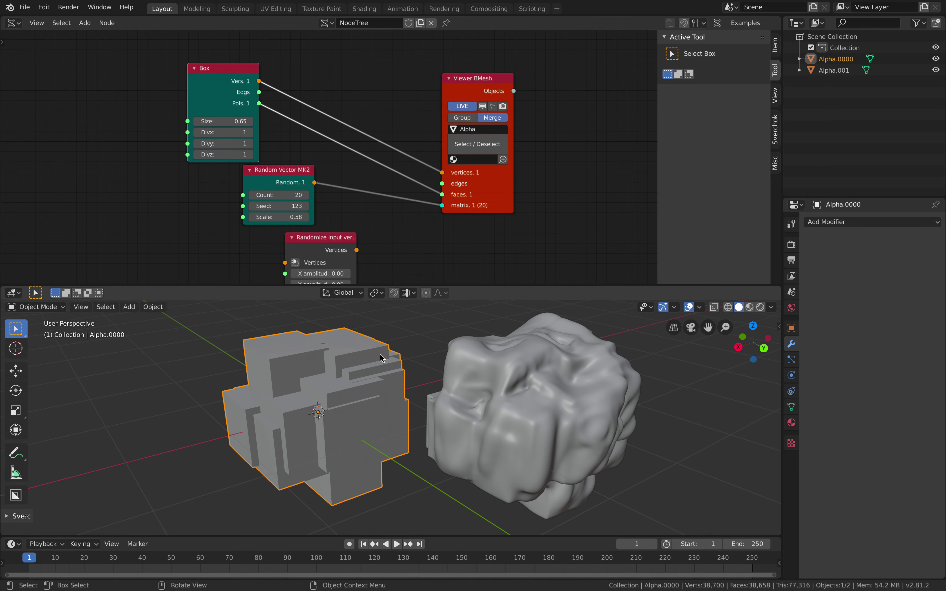
mouse_move(402, 361)
middle_down()
mouse_move(380, 382)
mouse_move(444, 362)
mouse_move(453, 336)
middle_up()
click(443, 361)
drag(464, 285, 471, 227)
middle_drag(473, 310, 477, 308)
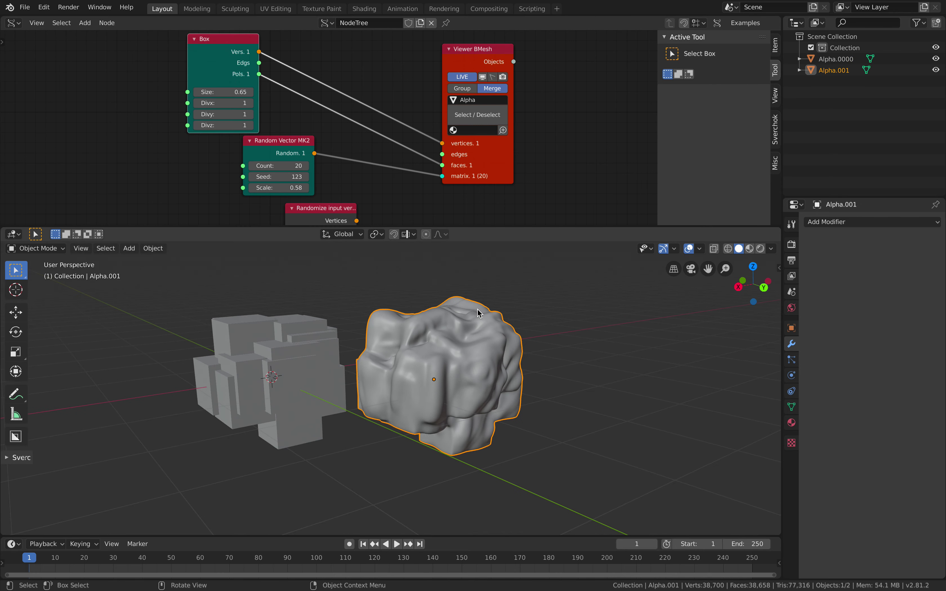
Step: Put the sculpted mesh back into Sculpt Mode and choose the Grab brush
click(43, 245)
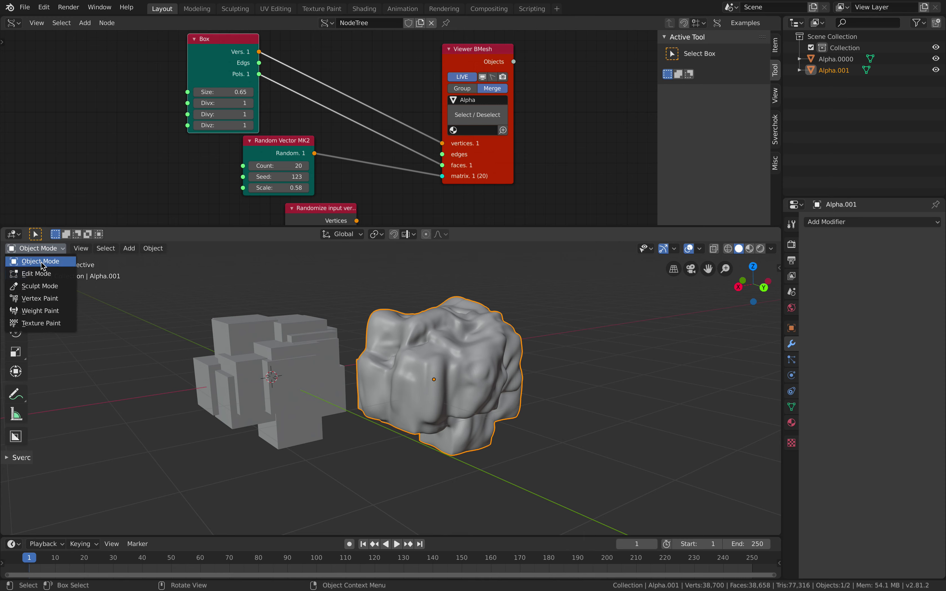
click(45, 287)
middle_drag(401, 359, 439, 339)
scroll(438, 339, down, 1)
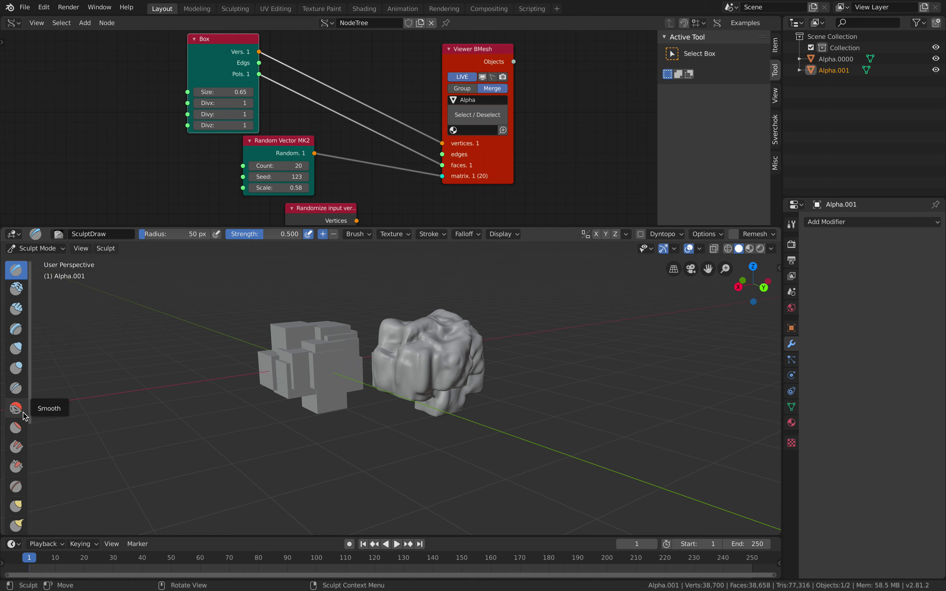
click(21, 512)
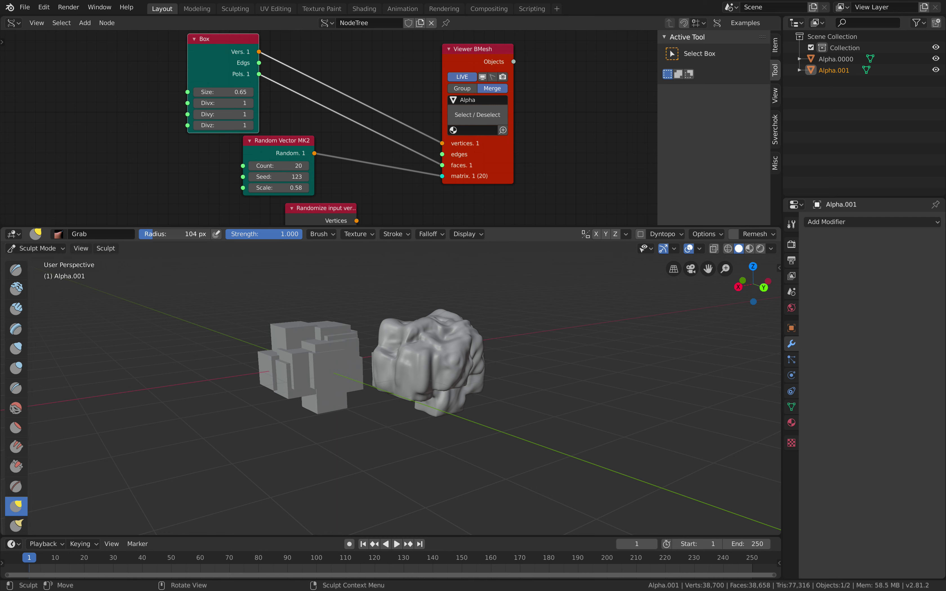
Step: Pull the outer edges of the sculpted mesh into larger bulges with the Grab brush, enlarging its radius to 147 px
drag(431, 315, 445, 311)
drag(467, 332, 479, 329)
drag(473, 372, 483, 380)
drag(463, 398, 472, 409)
mouse_move(447, 409)
mouse_down()
mouse_move(445, 426)
mouse_move(400, 402)
mouse_move(376, 350)
mouse_up()
mouse_move(417, 338)
middle_down()
mouse_move(375, 317)
mouse_move(403, 329)
mouse_move(399, 356)
mouse_move(371, 368)
middle_up()
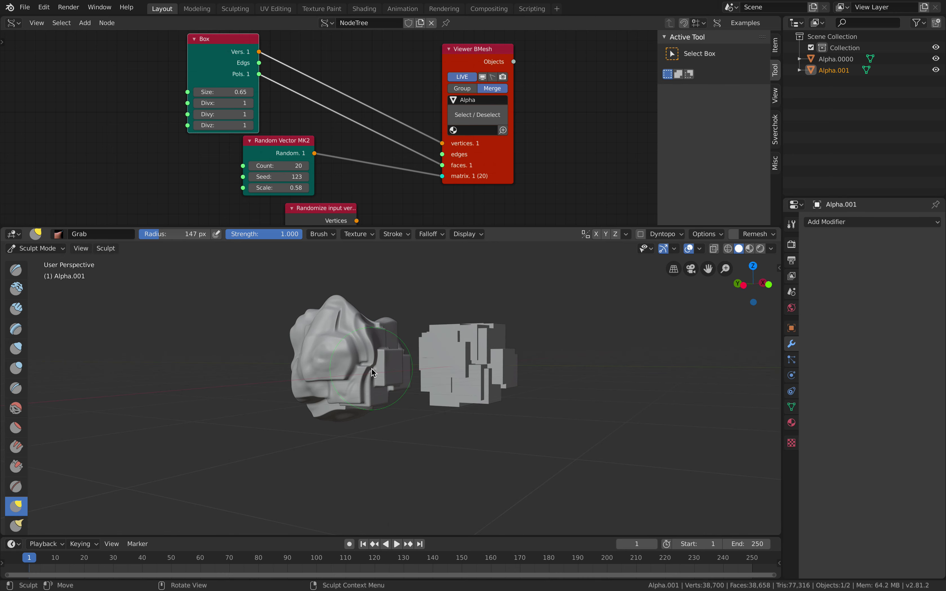
middle_drag(362, 404, 469, 394)
middle_drag(453, 317, 43, 294)
Step: Leave Sculpt Mode for Object Mode and select the node-generated box mesh
click(25, 250)
click(35, 261)
middle_drag(430, 333, 402, 332)
click(389, 331)
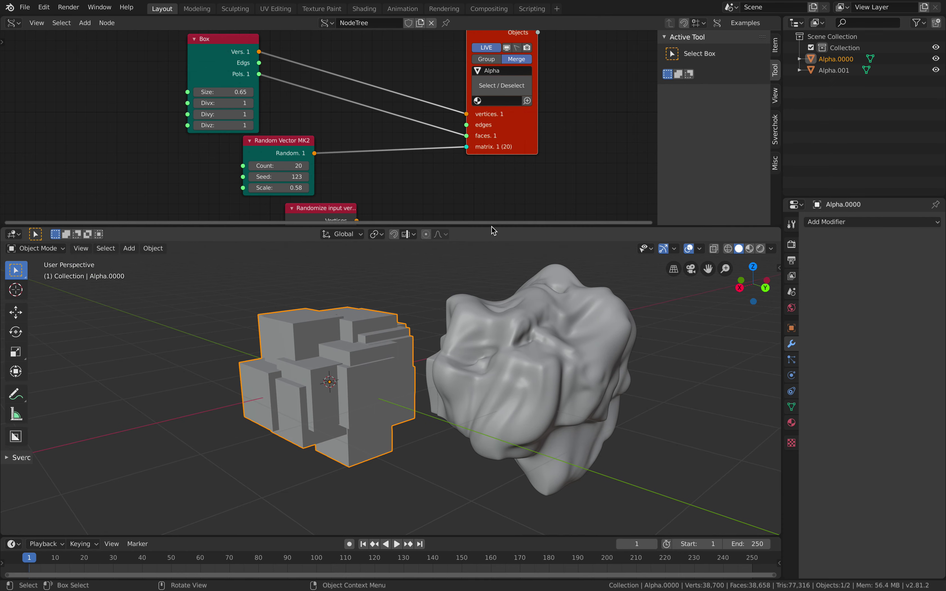
Step: Set the Random Vector seed to 193 and insert the Randomize input vertices node before the viewer, with X, Y and Z amplitudes of 0.24
drag(491, 227, 494, 281)
middle_drag(397, 358, 377, 375)
drag(280, 203, 308, 203)
drag(319, 242, 388, 170)
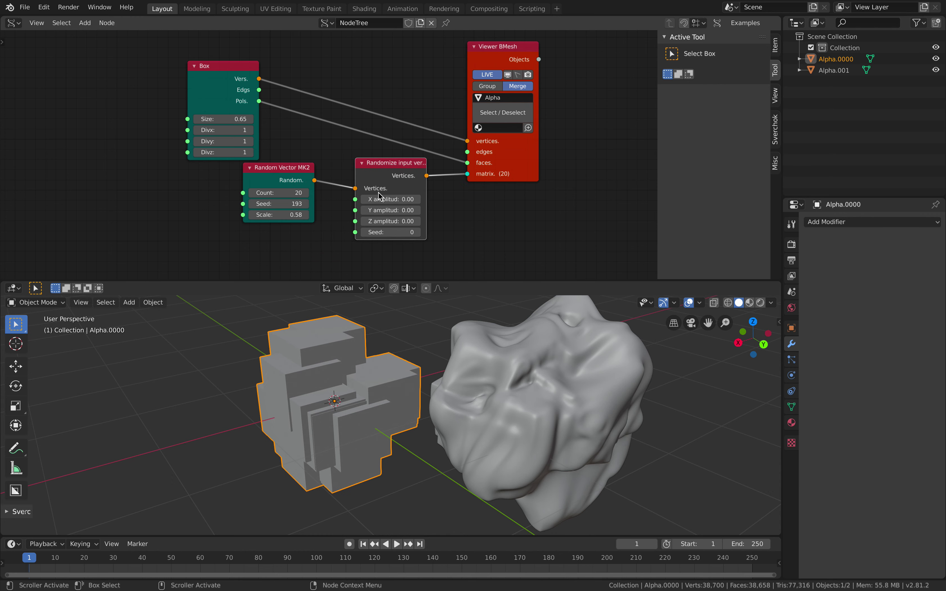
mouse_move(390, 220)
mouse_down()
mouse_move(404, 220)
mouse_move(395, 220)
mouse_up()
Step: Save the file and insert a Matrix in node between the Randomize input vertices node and the Viewer BMesh matrix input
drag(513, 155, 564, 118)
key(ctrl+s)
key(alt+space)
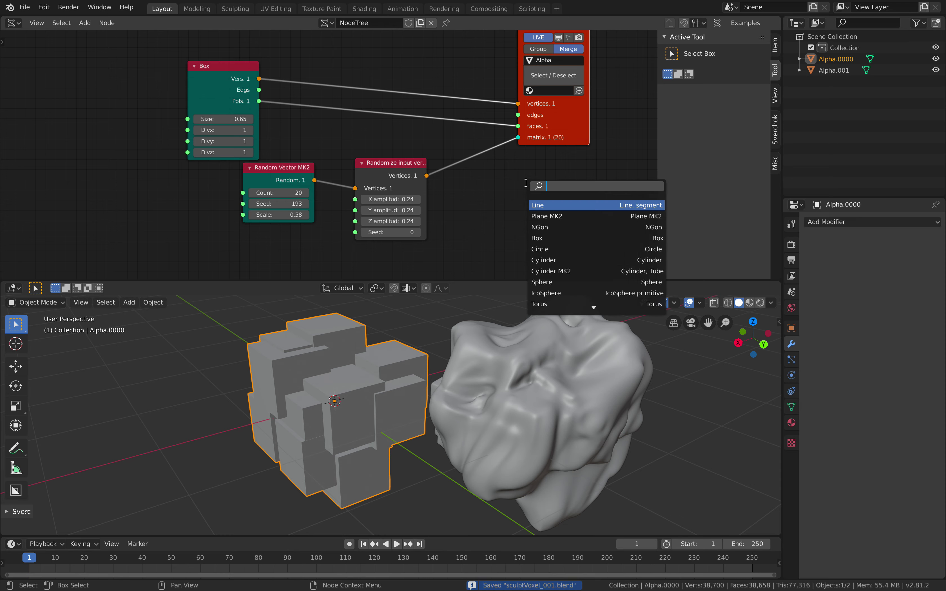
text(matrix in)
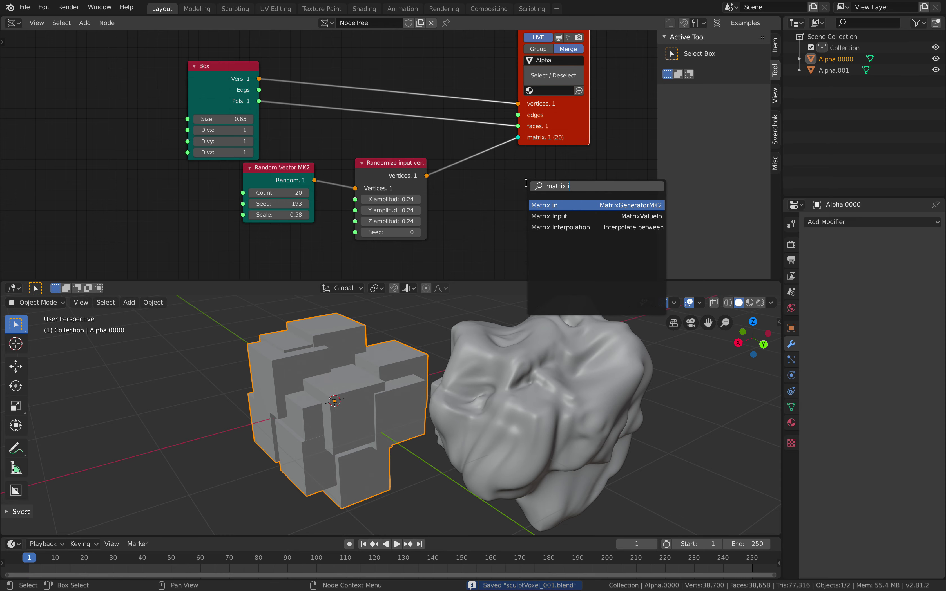
key(Return)
click(476, 147)
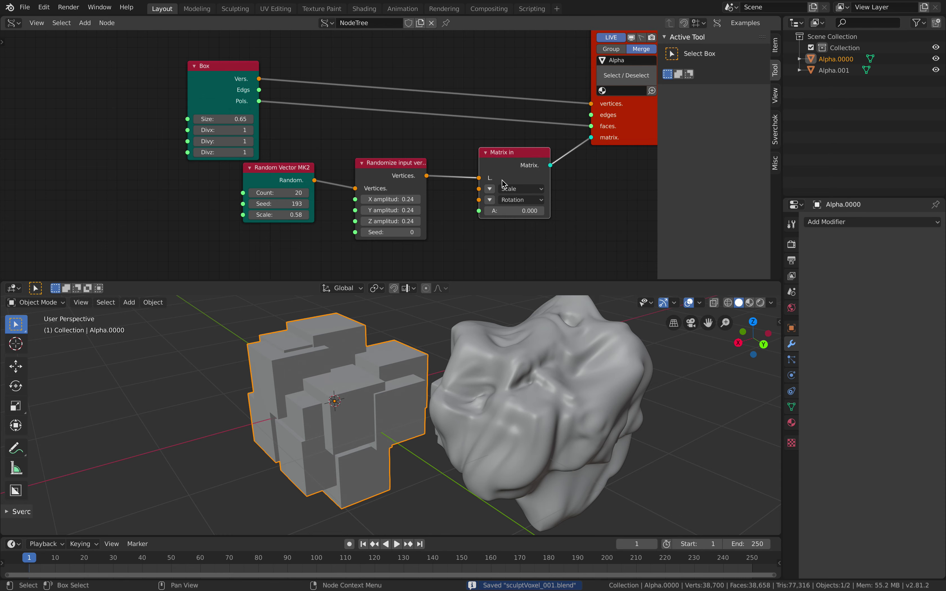
Step: Spread out the Matrix in, Randomize input vertices, Random Vector and Viewer BMesh nodes to clear space between them
drag(502, 179, 538, 176)
middle_drag(550, 204, 528, 180)
drag(373, 138, 354, 109)
middle_drag(426, 157, 419, 155)
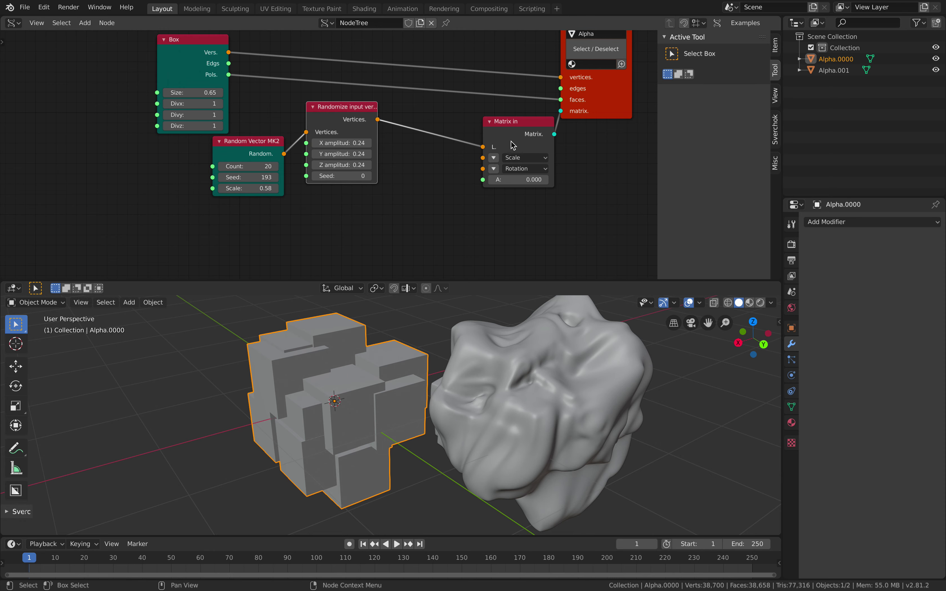
drag(511, 141, 488, 157)
drag(595, 113, 612, 106)
drag(332, 119, 327, 118)
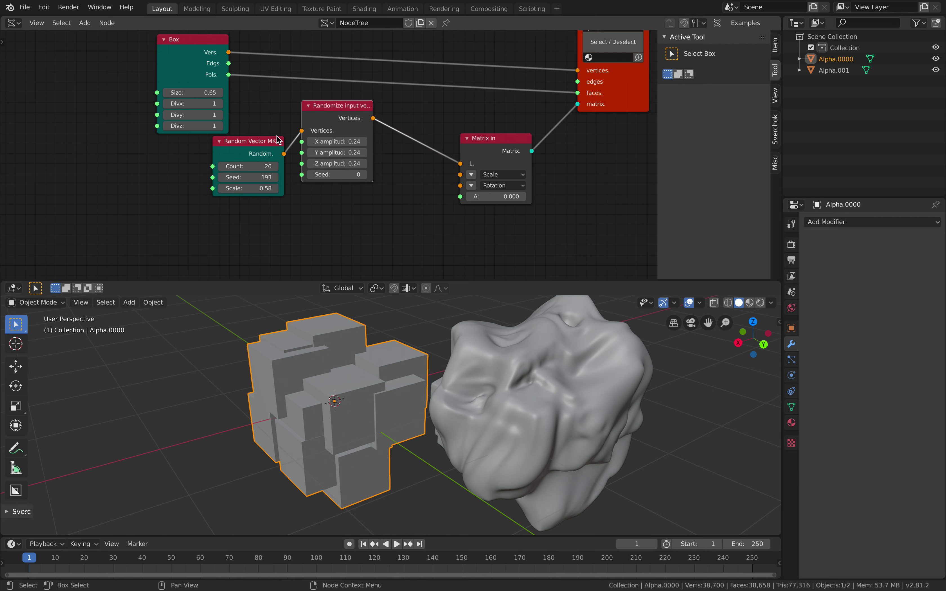
drag(277, 140, 241, 158)
drag(336, 106, 329, 108)
Step: Feed the random vectors into Matrix in's rotation with angle A 38.280, set the Random Vector seed to 265, and save the file
drag(246, 172, 458, 213)
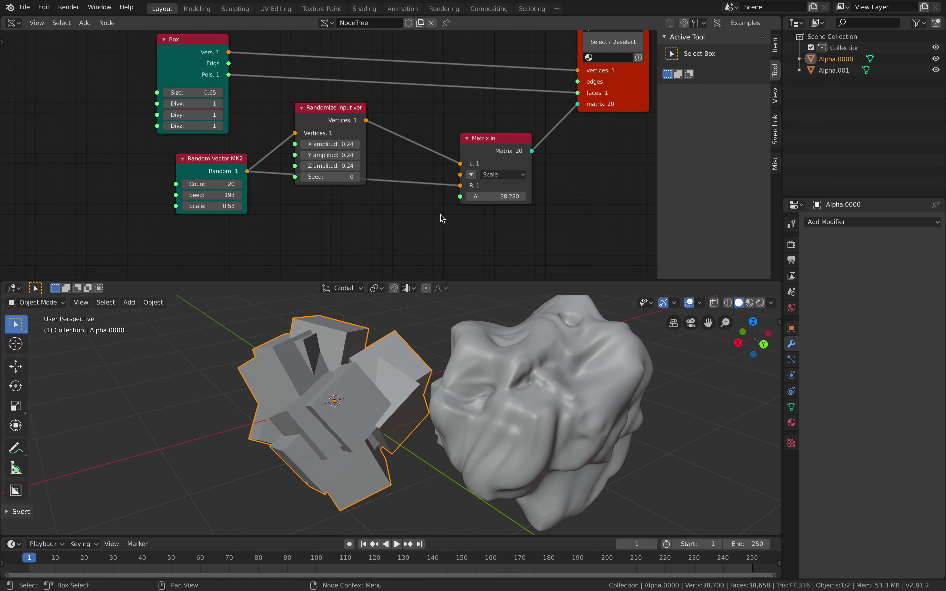
drag(234, 169, 235, 214)
mouse_move(297, 391)
middle_down()
mouse_move(337, 439)
mouse_move(323, 381)
middle_up()
key(ctrl+s)
Step: Duplicate the rotated box mesh to the far side of the sculpted mesh and space the meshes apart
key(shift+d)
click(642, 374)
shift+middle_drag(418, 381, 354, 392)
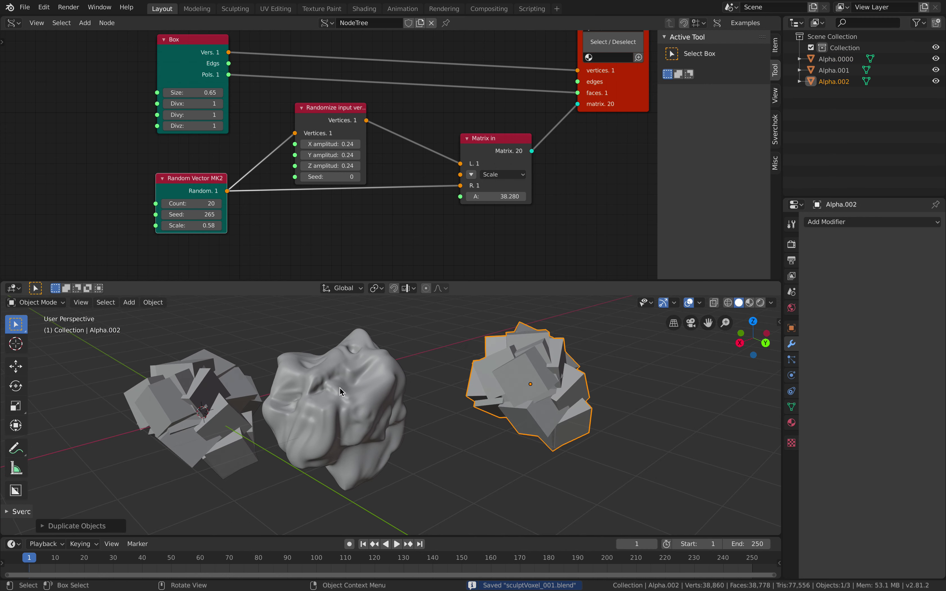
click(326, 388)
key(g)
click(393, 382)
click(524, 384)
key(g)
click(557, 389)
mouse_move(555, 388)
shift+middle_down()
mouse_move(526, 390)
mouse_move(458, 363)
shift+middle_up()
Step: Put the new duplicate into Sculpt Mode and voxel-remesh it with a voxel size of 0.05
click(52, 305)
click(39, 340)
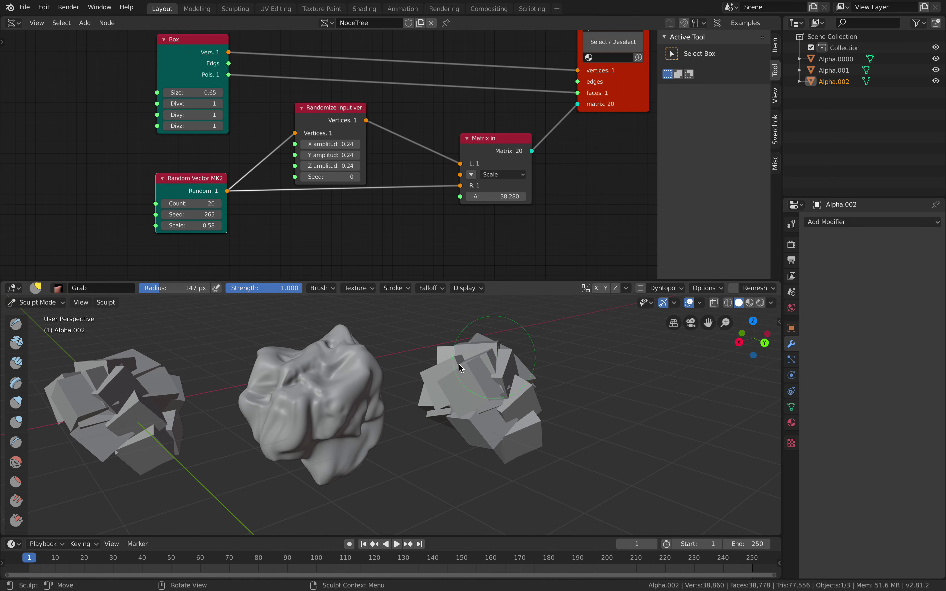
click(734, 288)
middle_drag(520, 360, 618, 382)
key(ctrl+z)
click(746, 292)
click(768, 309)
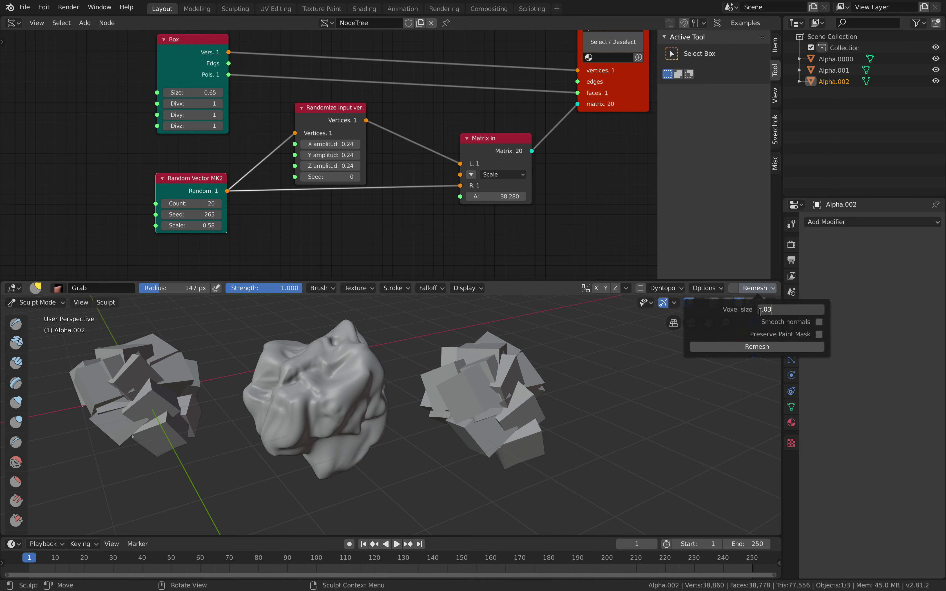
text(0.05)
key(Return)
click(729, 346)
Step: Choose the SculptDraw brush and work over the remeshed duplicate from several sides
scroll(566, 363, up, 1)
middle_drag(566, 364, 502, 372)
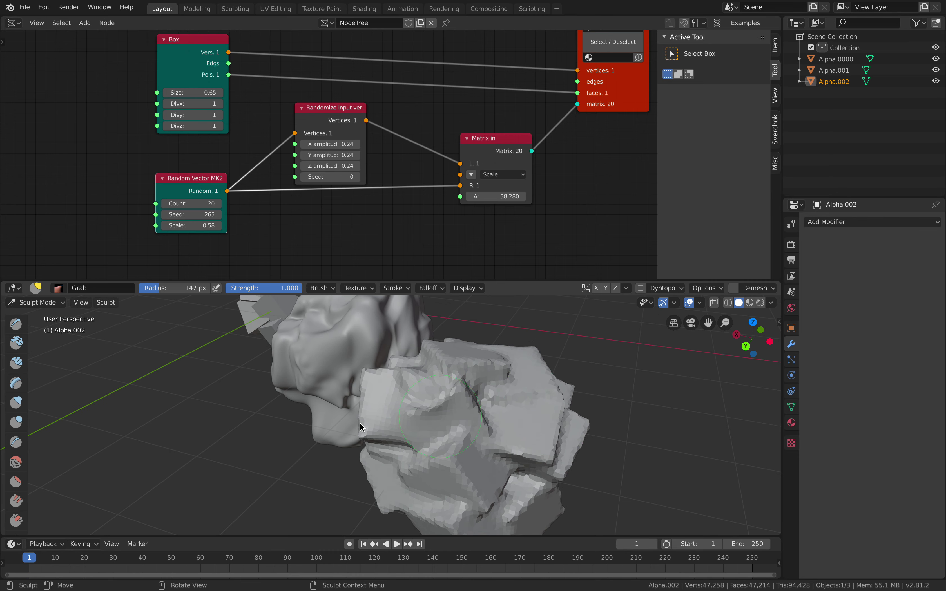
click(16, 324)
mouse_move(510, 410)
middle_down()
mouse_move(456, 398)
mouse_move(449, 375)
mouse_move(452, 385)
middle_up()
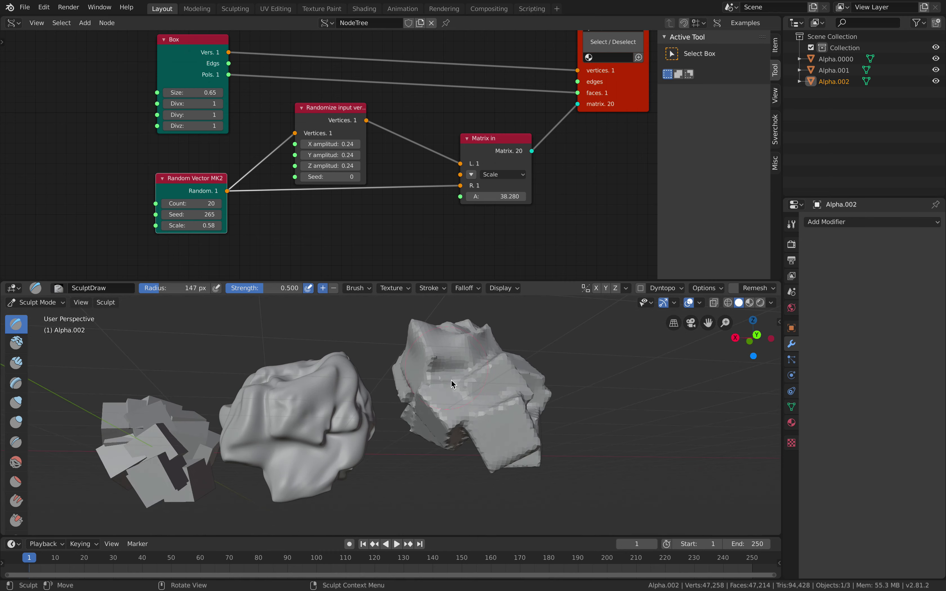
scroll(508, 422, up, 5)
mouse_move(481, 434)
middle_down()
mouse_move(386, 403)
mouse_move(353, 404)
middle_up()
mouse_move(319, 474)
middle_down()
mouse_move(358, 376)
mouse_move(377, 395)
mouse_move(483, 385)
mouse_move(457, 406)
mouse_move(460, 382)
mouse_move(295, 346)
mouse_move(439, 334)
middle_up()
Step: Enable Dyntopo, sculpt the duplicate's surface from all around with SculptDraw, and return to Object Mode
click(640, 290)
mouse_move(413, 367)
middle_down()
mouse_move(383, 399)
mouse_move(411, 388)
mouse_move(374, 445)
mouse_move(400, 448)
mouse_move(401, 399)
mouse_move(419, 403)
mouse_move(390, 398)
middle_up()
middle_drag(426, 427, 386, 424)
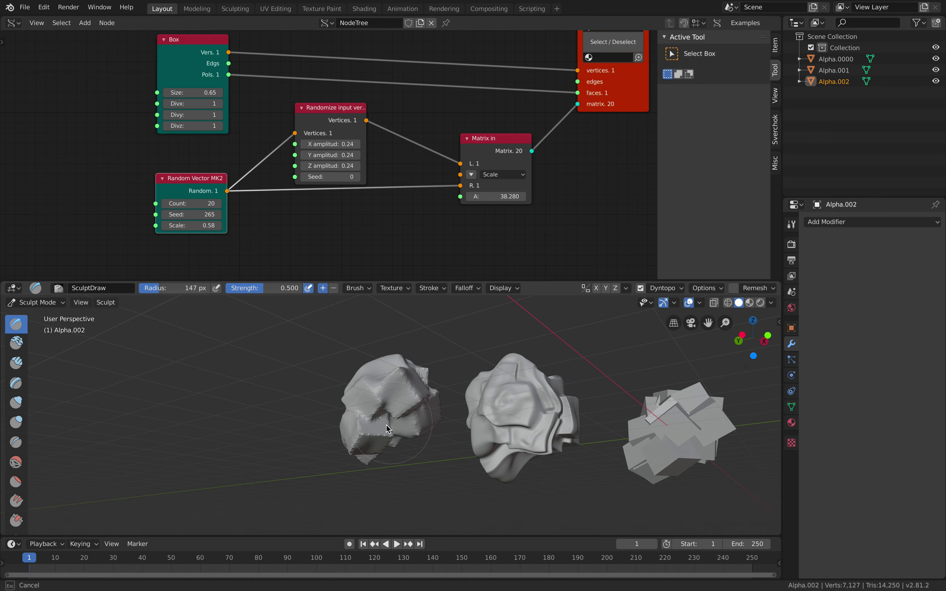
middle_drag(296, 418, 61, 338)
click(27, 302)
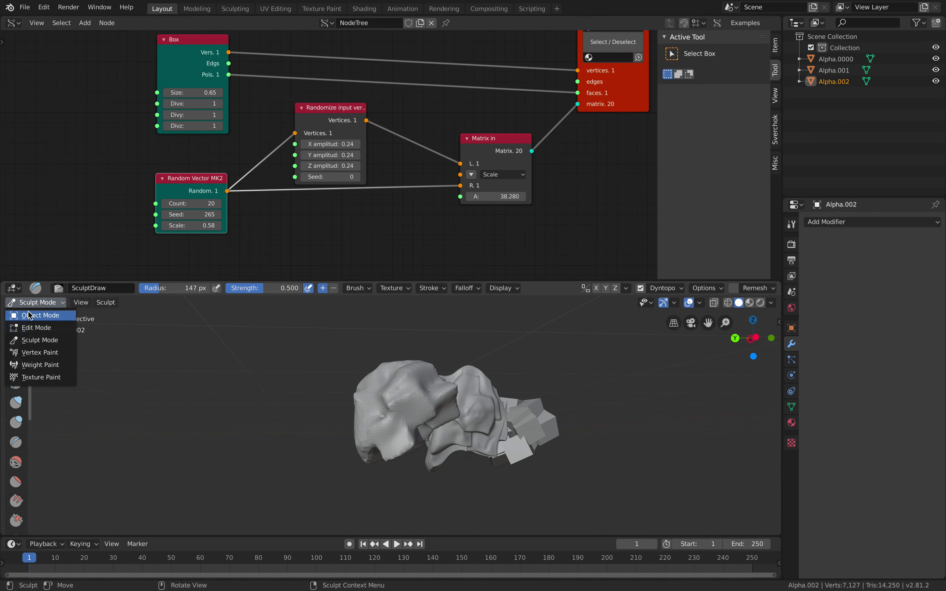
click(31, 314)
middle_drag(415, 395, 481, 400)
Step: Switch to the Safari browser and search Google Images for "doraemon bells" in a new tab
key(ctrl+Right)
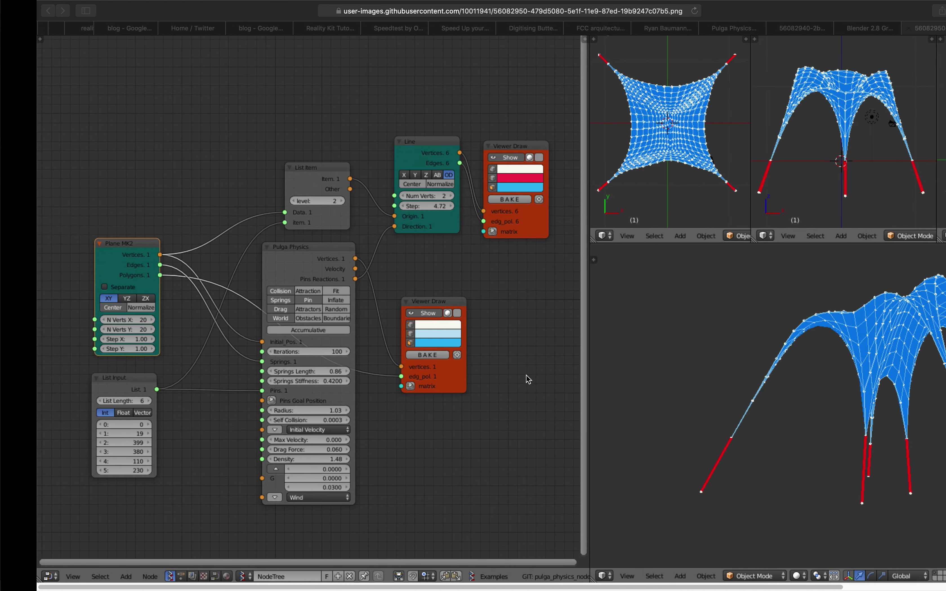
click(939, 29)
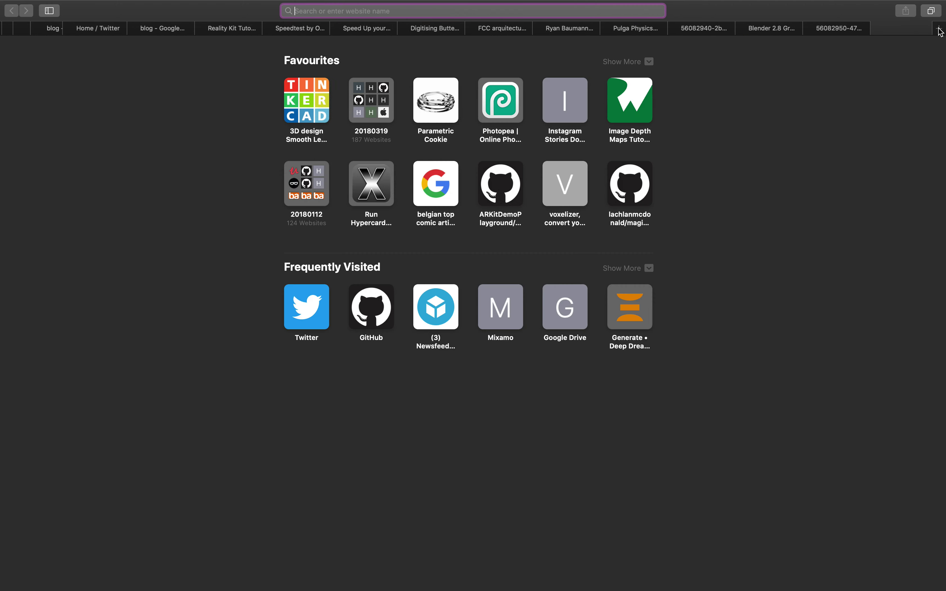
text(dora)
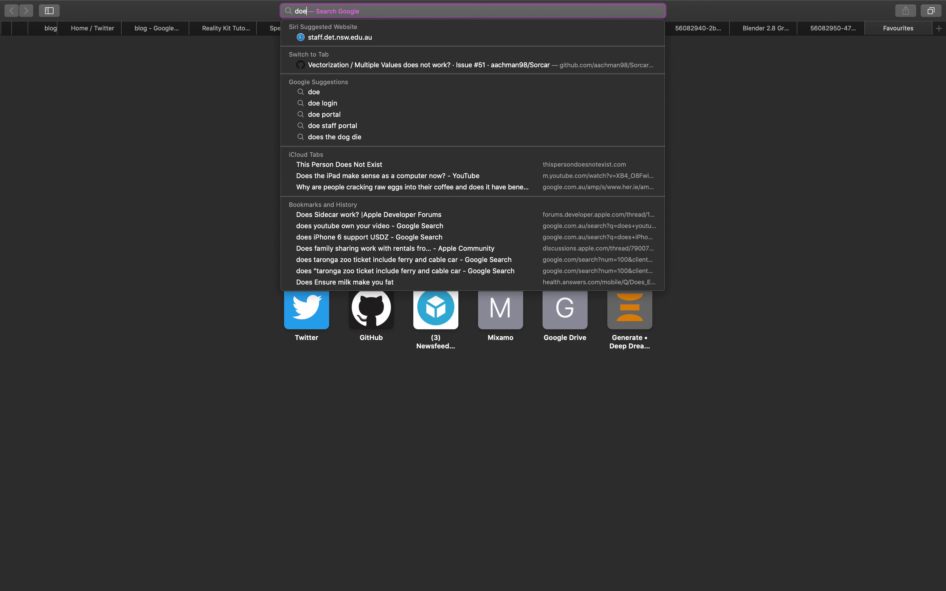
text(emon)
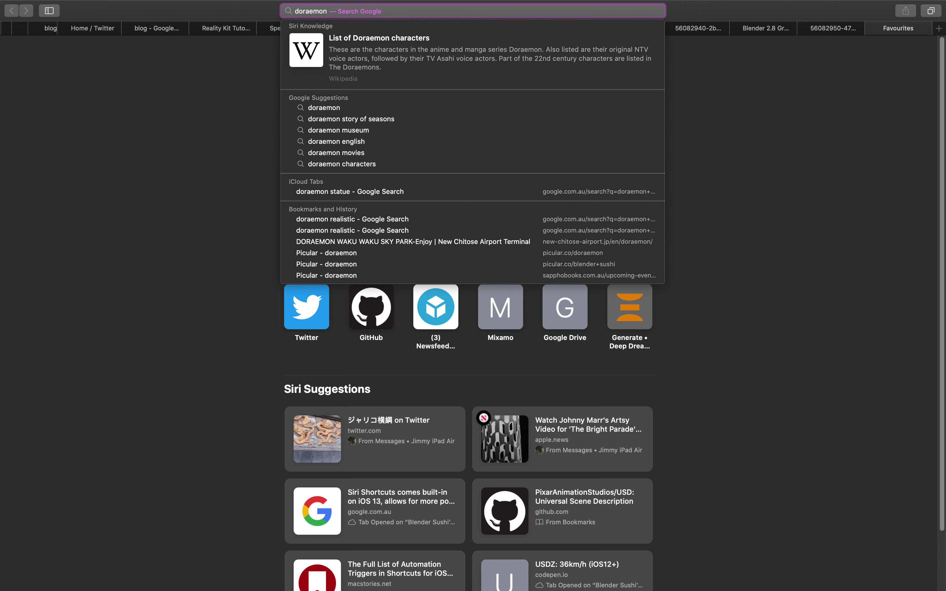
text( bells)
key(Return)
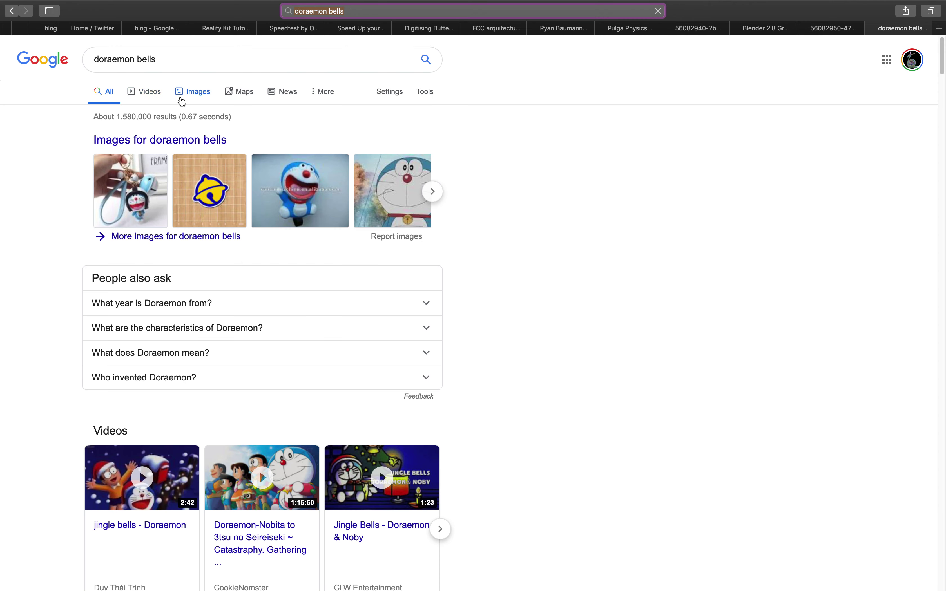
click(183, 101)
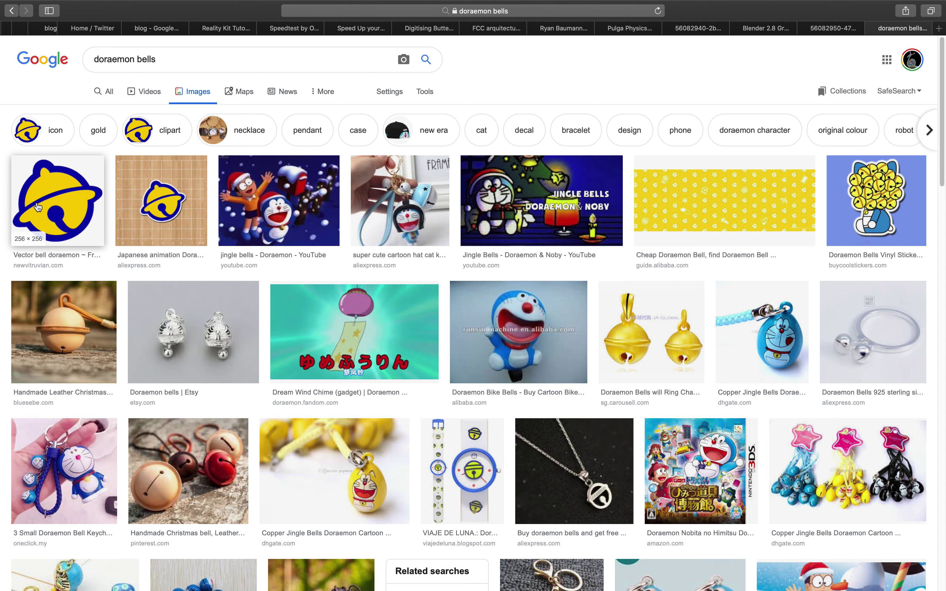
Step: Enlarge the handmade leather jingle bell photo in the image results and switch back to Blender
click(76, 316)
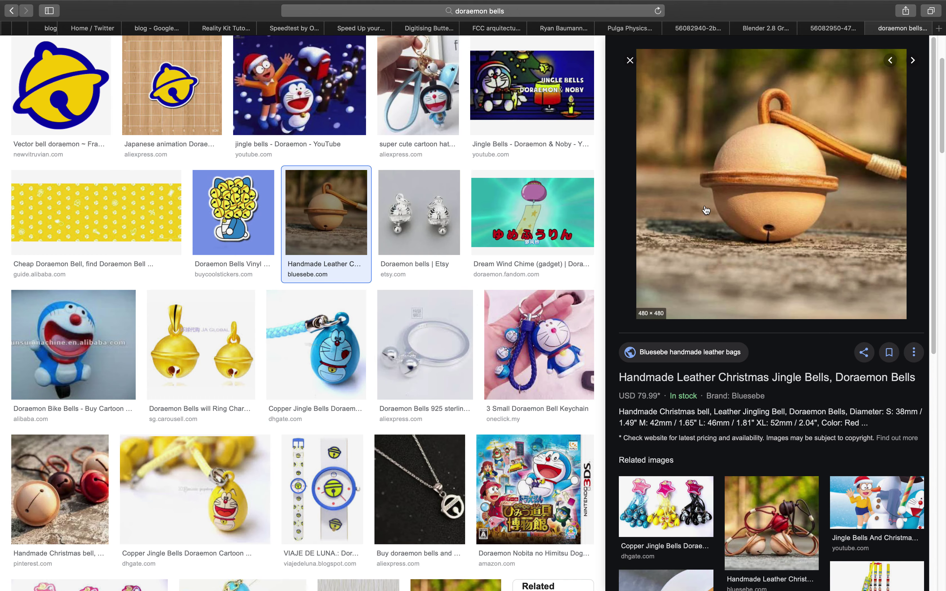
key(ctrl+Left)
mouse_move(412, 327)
middle_down()
mouse_move(409, 372)
mouse_move(483, 355)
middle_up()
scroll(410, 373, down, 2)
Step: Save the current file and save an incremented version of it as sculptVoxel_002.blend
key(super+s)
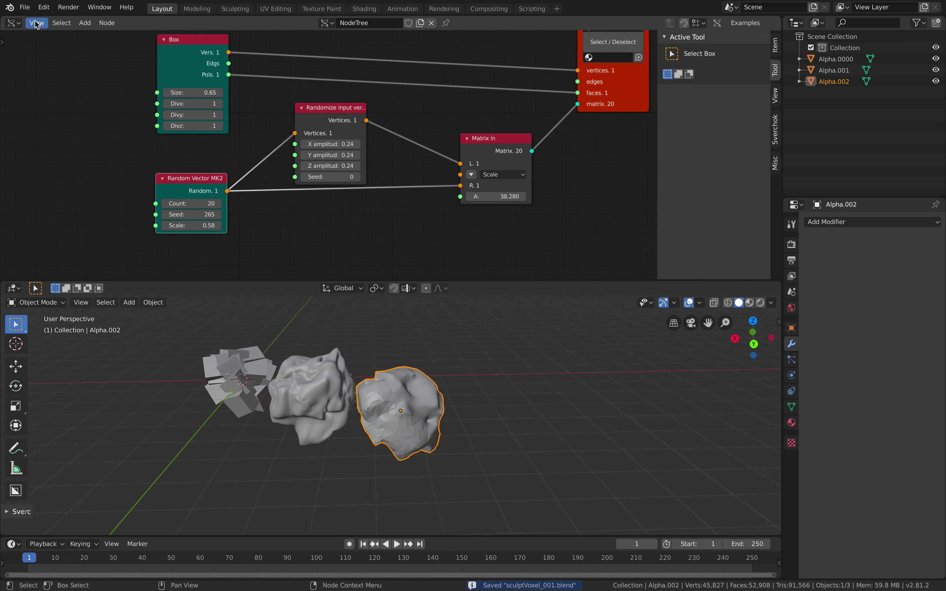
click(25, 7)
click(54, 93)
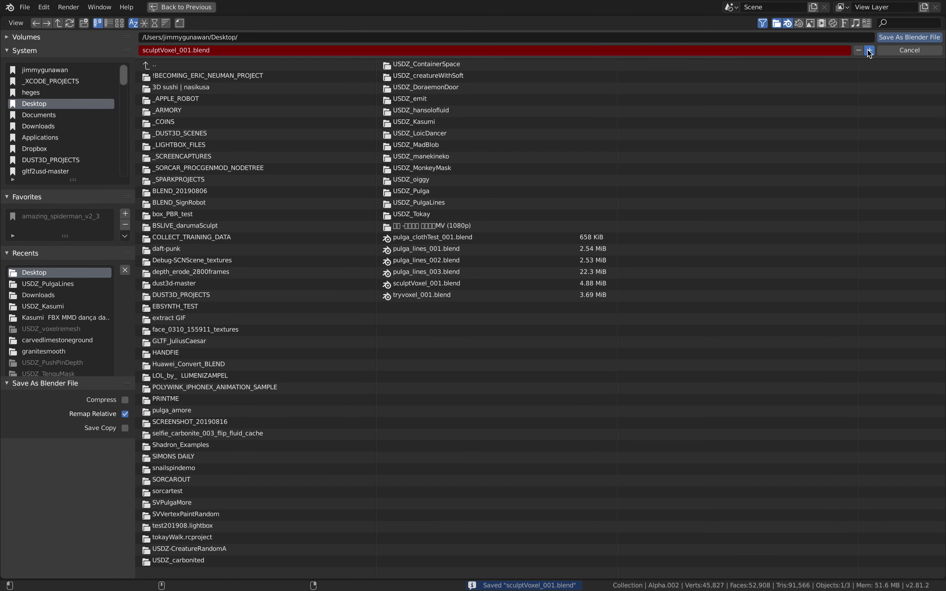
key(Escape)
Step: Start a new General file and delete the default camera, cube and light
click(24, 7)
mouse_move(116, 20)
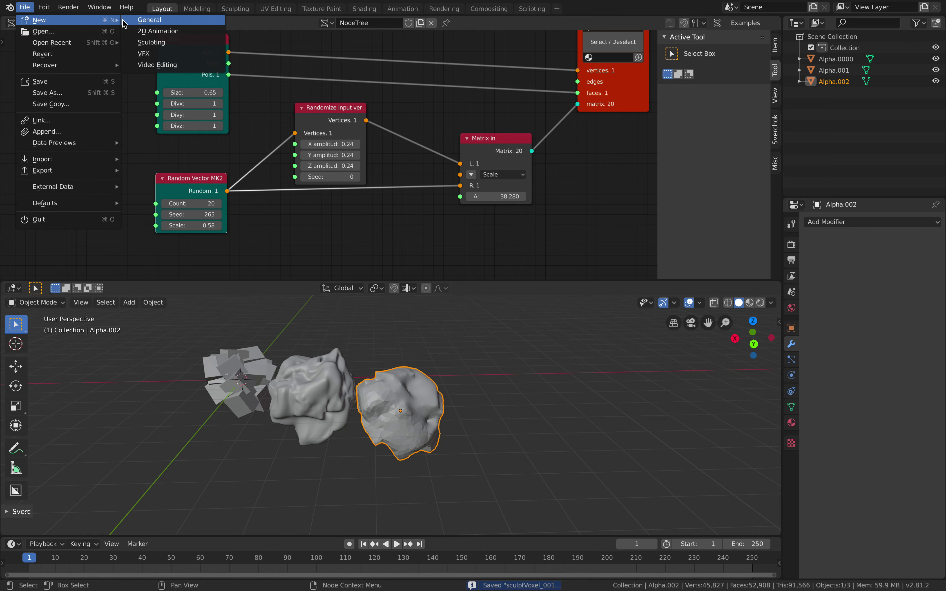
key(Return)
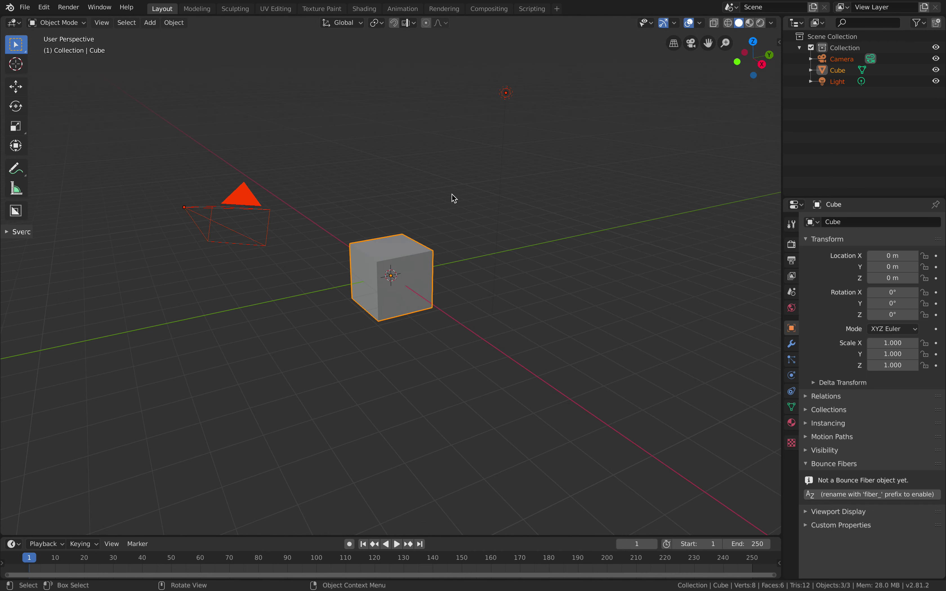
key(Delete)
Step: Save the empty scene on the Desktop as doraemon_bell.blend
key(shift+a)
mouse_move(371, 194)
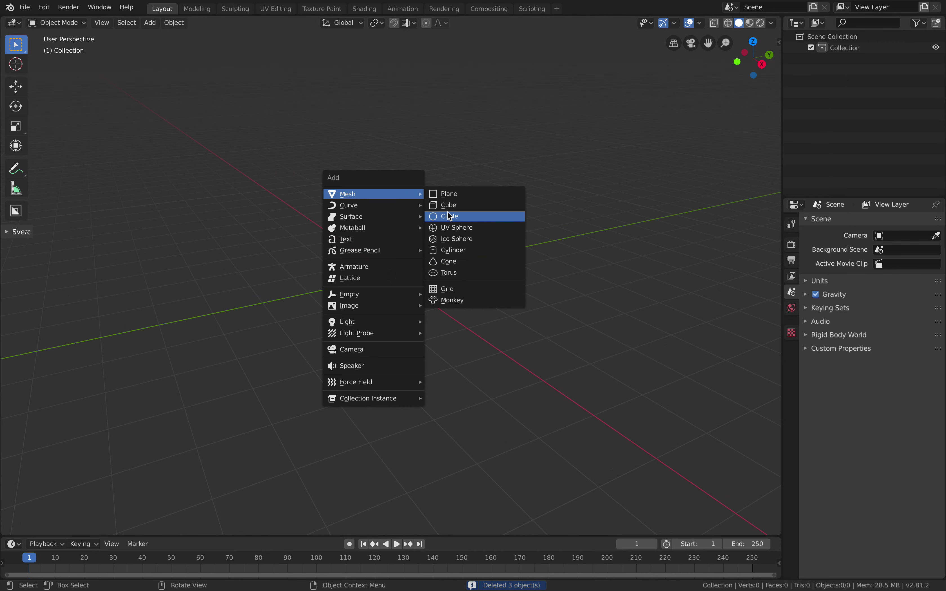
click(33, 10)
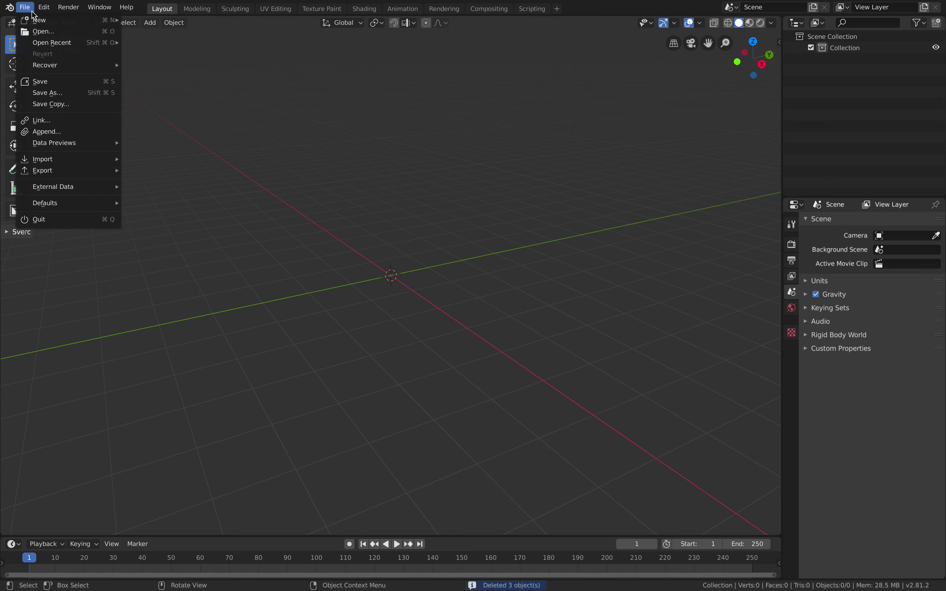
click(58, 94)
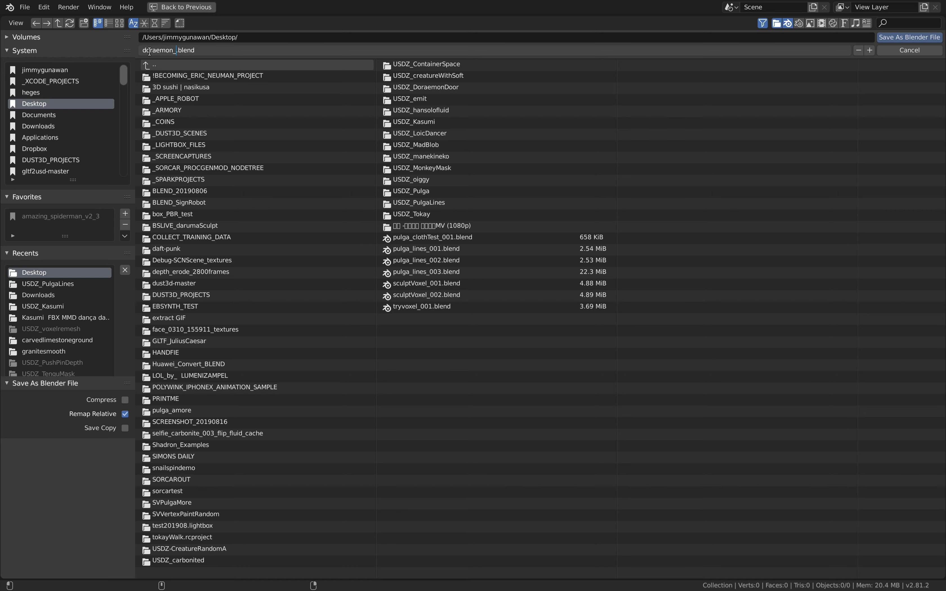
key(Return)
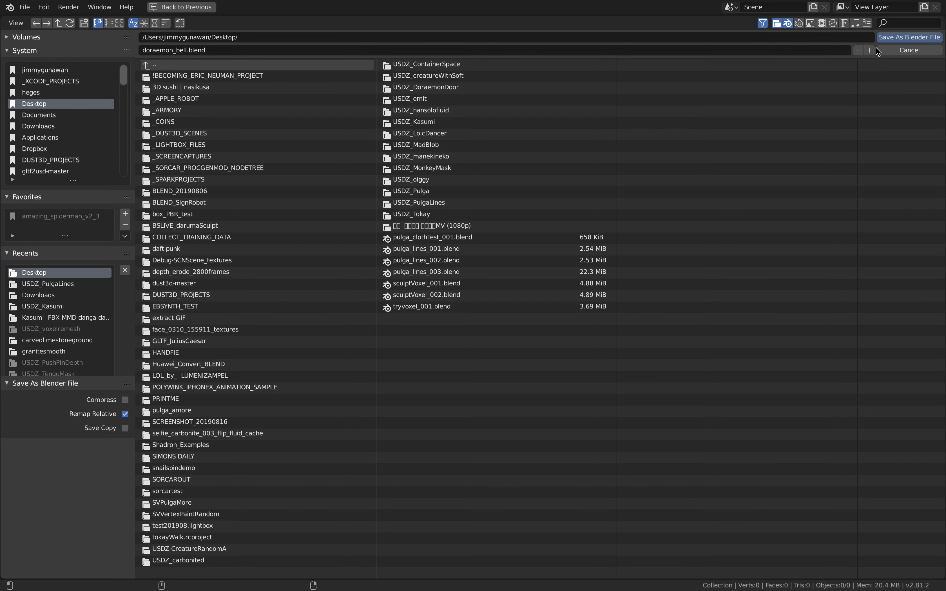
click(889, 39)
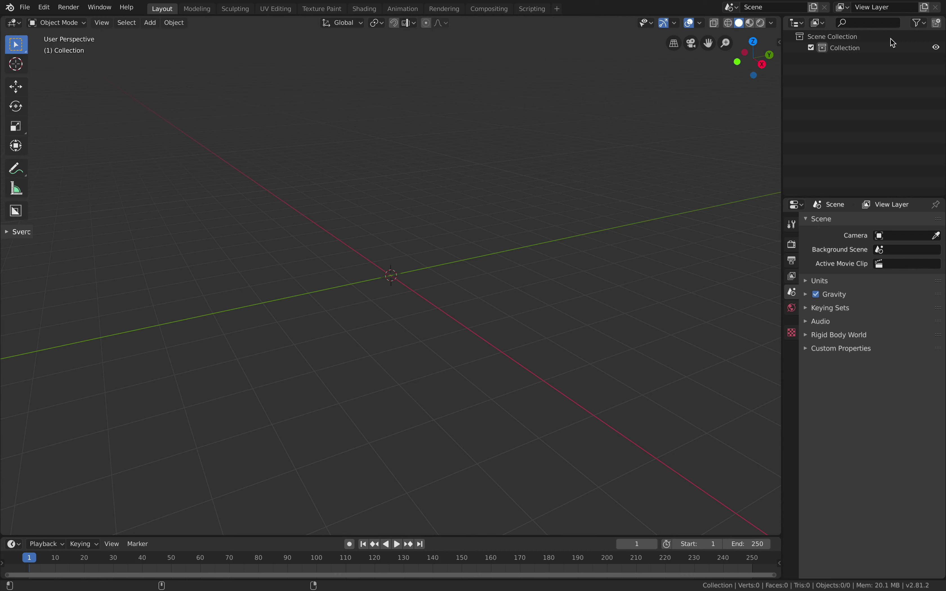
Step: Add a torus at the world origin and rotate it 90° about the X axis so it stands upright
key(shift+a)
mouse_move(397, 210)
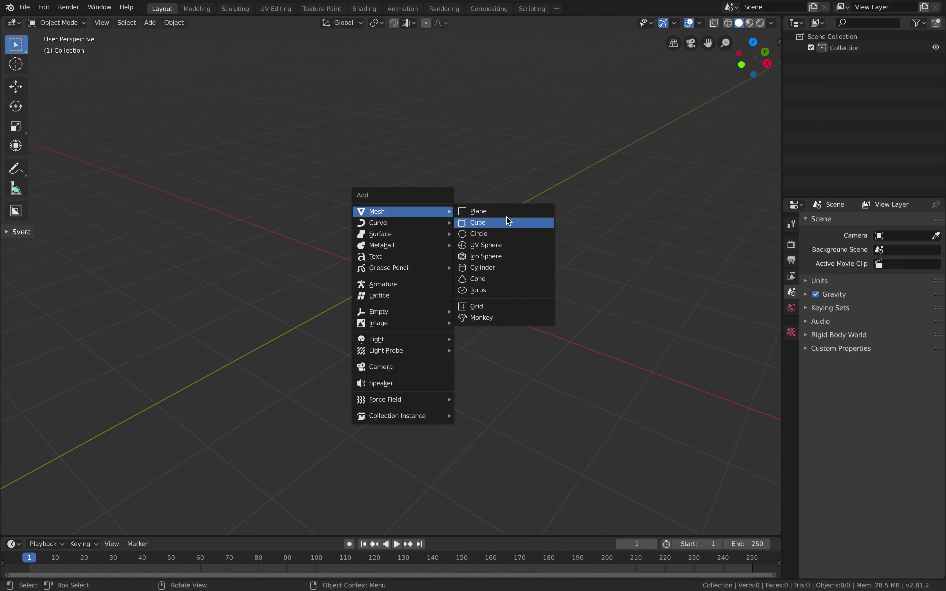
click(493, 290)
mouse_move(457, 267)
middle_down()
mouse_move(428, 260)
mouse_move(448, 262)
middle_up()
scroll(447, 262, up, 2)
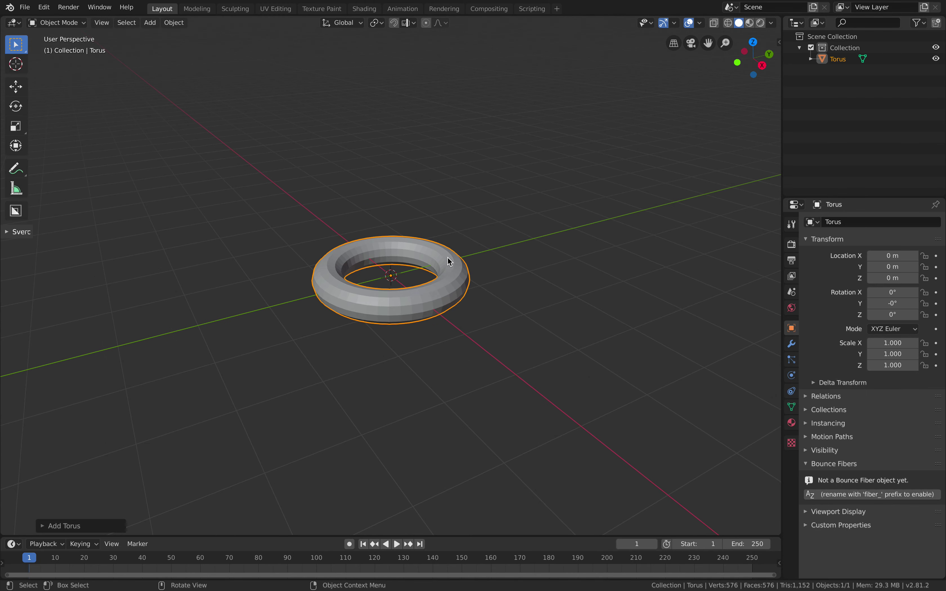
key(r)
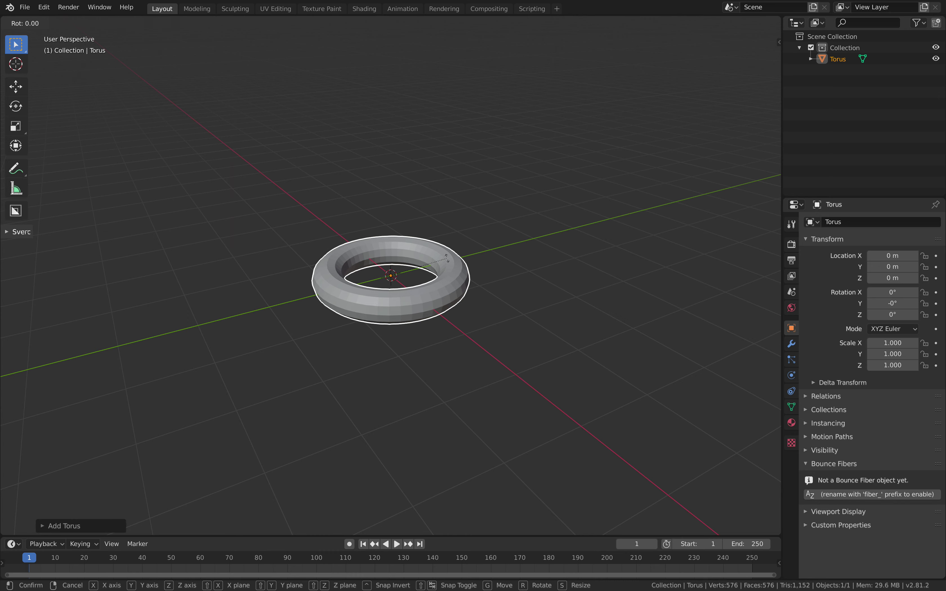
key(x)
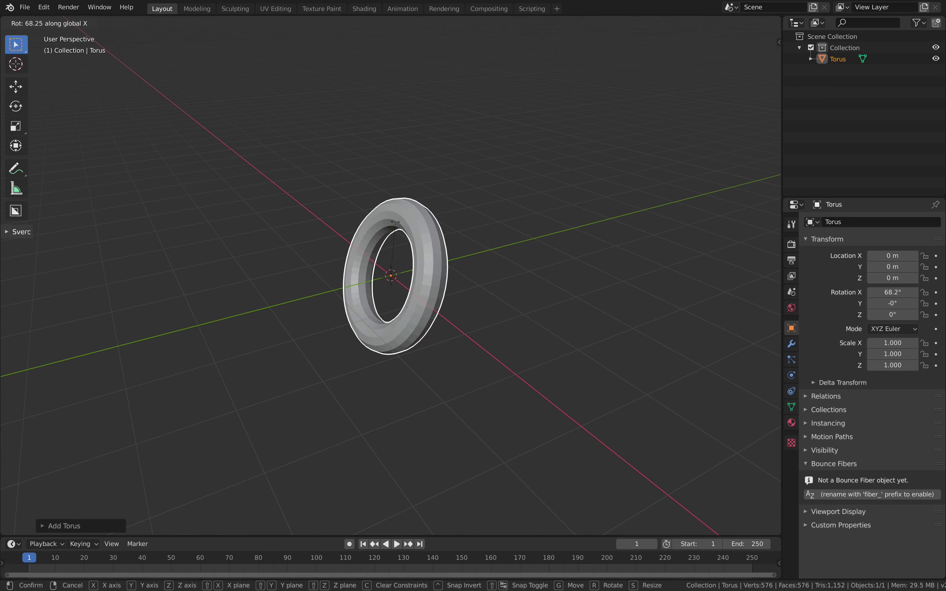
text(90)
key(Return)
Step: Raise the upright torus along the Z axis to about 2.25 m
middle_drag(398, 222, 471, 226)
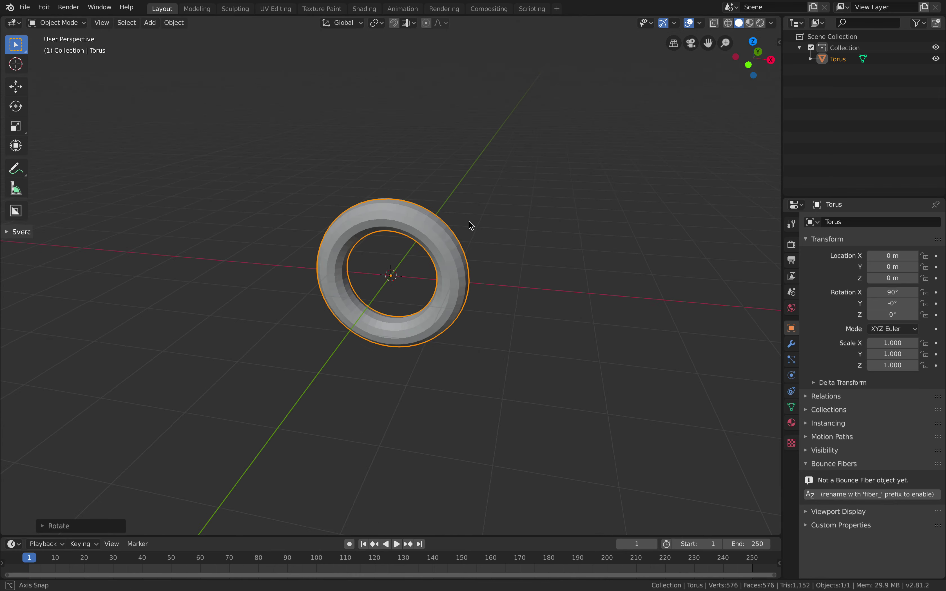
key(g)
key(z)
click(496, 98)
scroll(497, 97, down, 1)
Step: Add a UV sphere at the origin below the torus and scale it uniformly to about 2.35
key(shift+a)
mouse_move(416, 194)
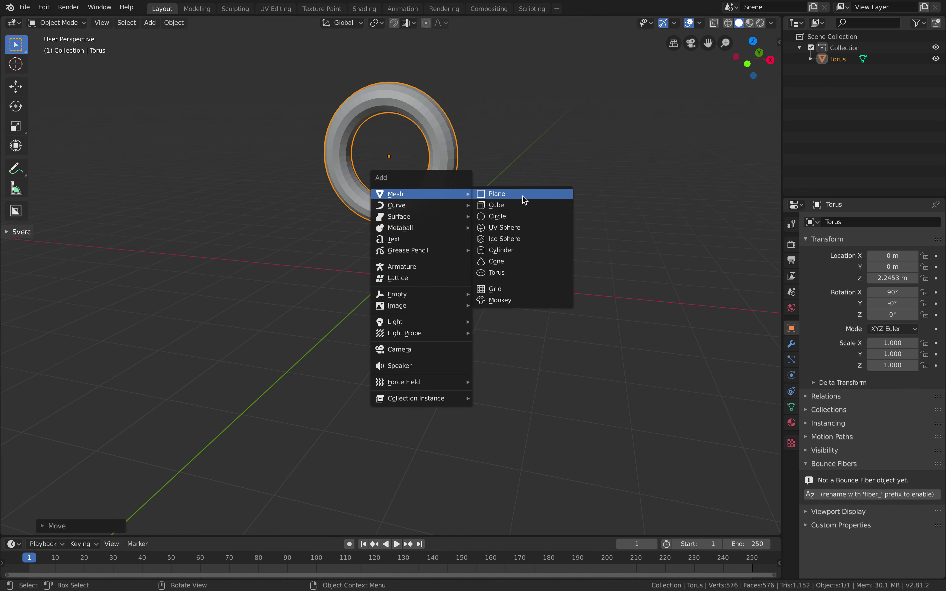
click(510, 231)
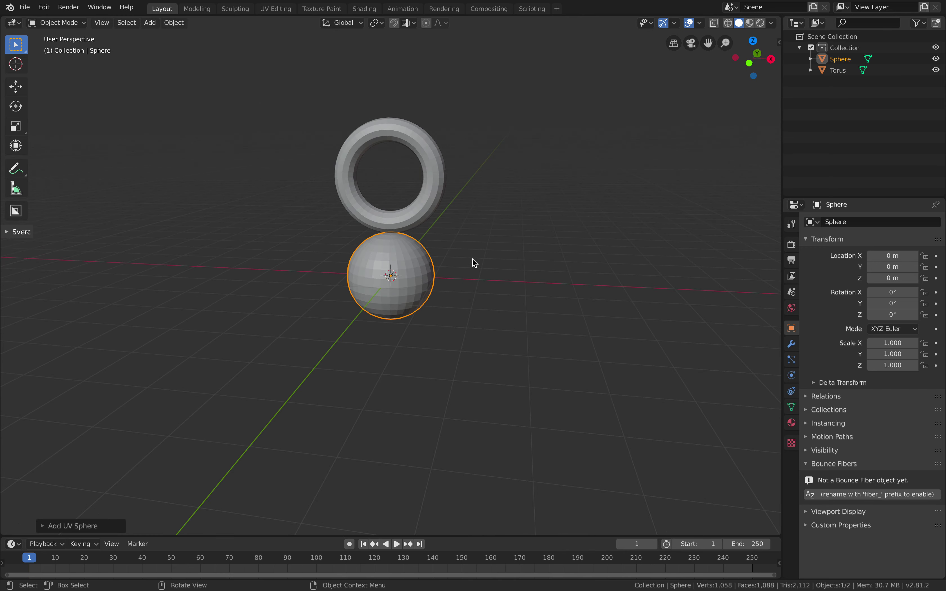
key(s)
click(583, 242)
Step: Add a cylinder at the origin and scale it uniformly to about 2.86 so it encloses the sphere
key(shift+a)
mouse_move(543, 233)
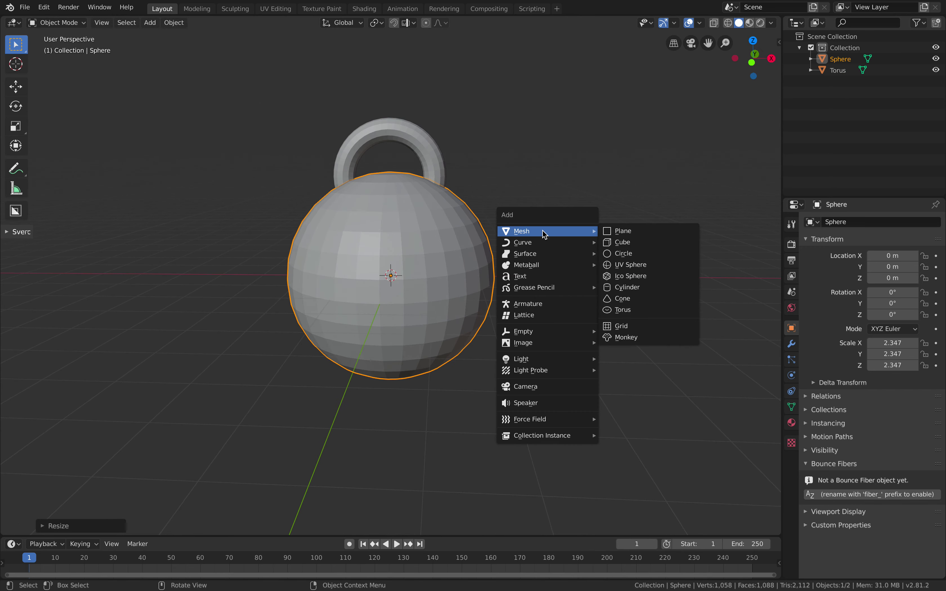
click(617, 288)
key(s)
click(589, 251)
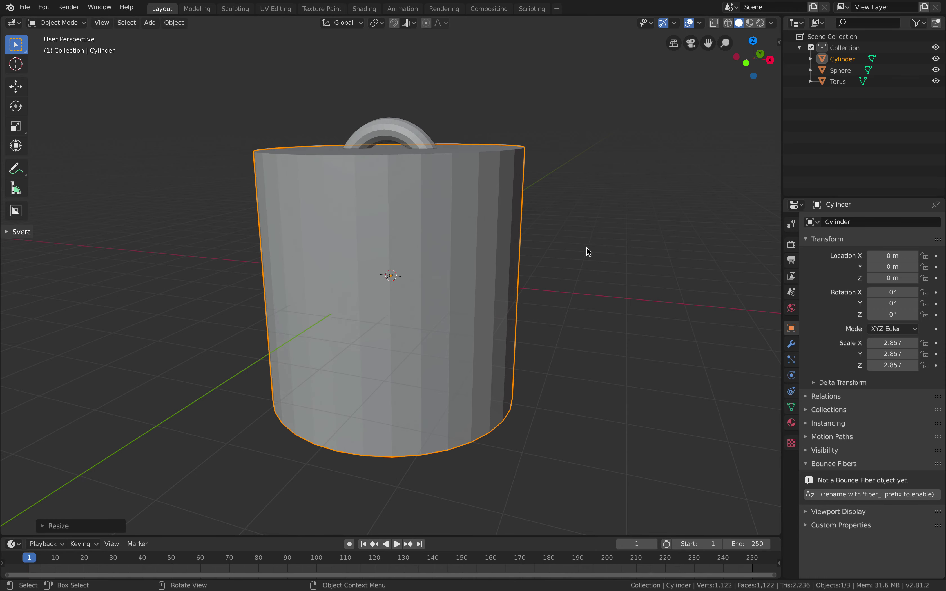
Step: Flatten the cylinder along the Z axis into a thin band around the sphere's middle
middle_drag(588, 252, 580, 255)
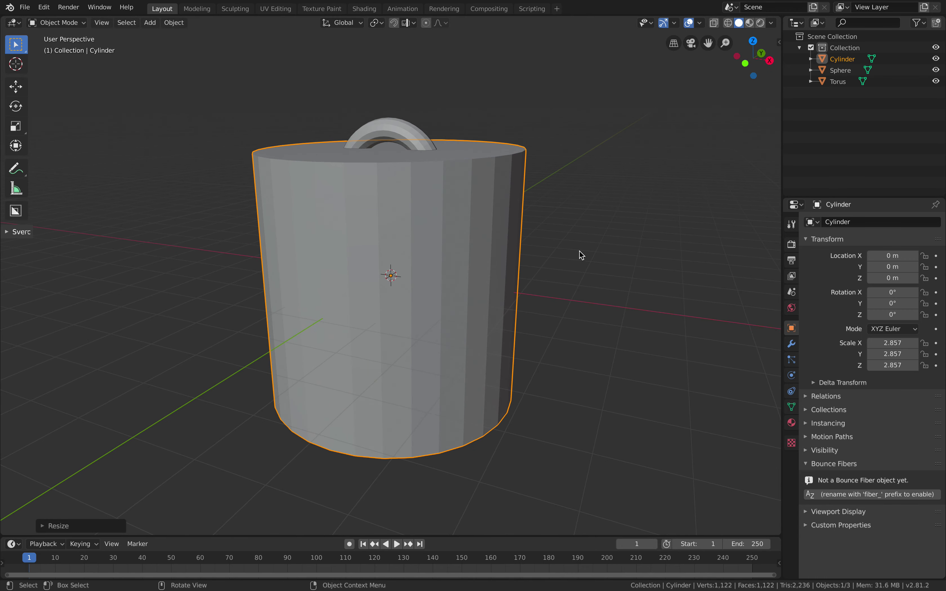
key(s)
key(z)
click(400, 272)
Step: Compare the torus with the reference bell, scale it to about 0.74 and lower it about 0.1 m along Z
click(437, 166)
middle_drag(433, 183, 475, 177)
key(ctrl+Right)
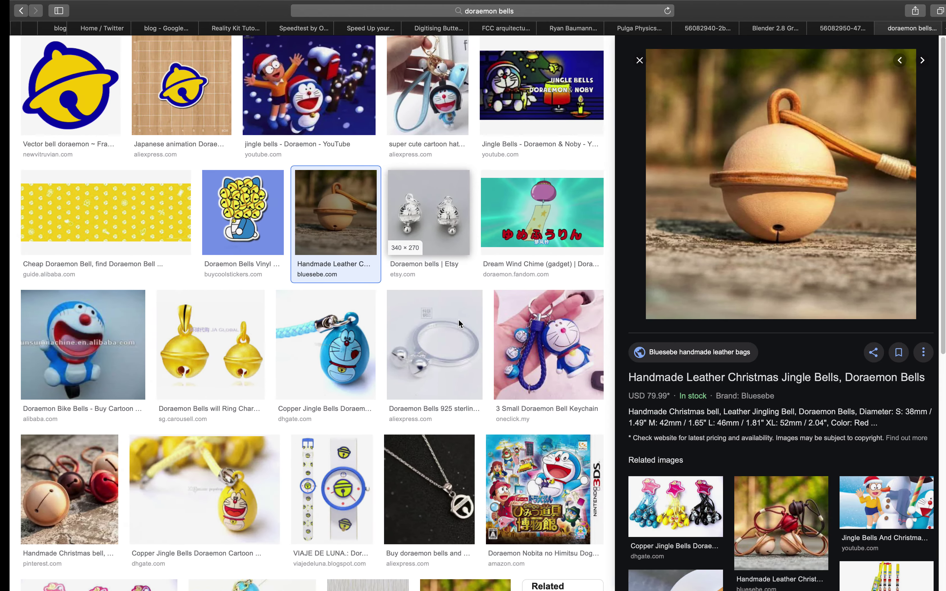
key(ctrl+Left)
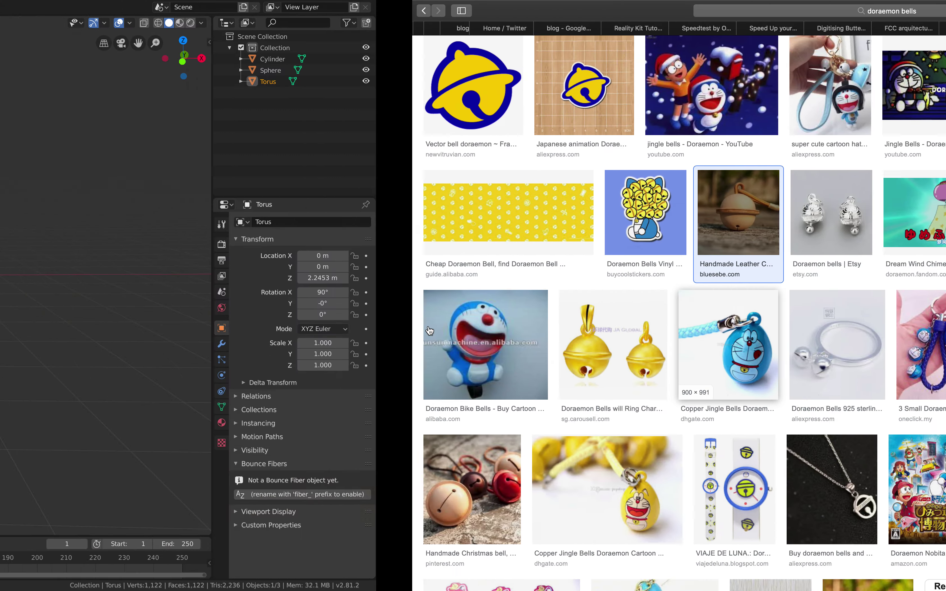
key(s)
click(451, 178)
key(g)
key(z)
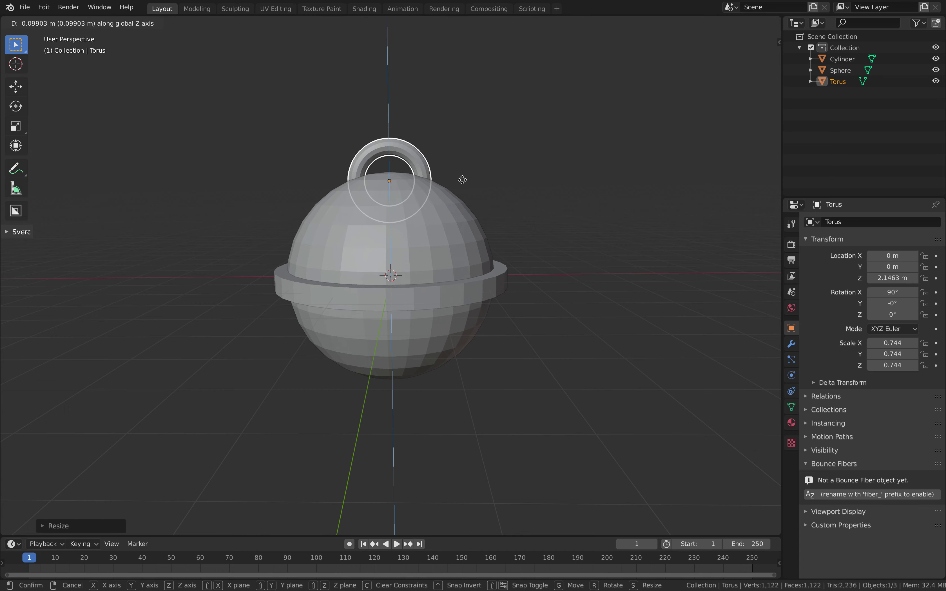
click(464, 180)
Step: Add a Displace modifier to the torus and reduce its Strength so the ring is only slightly thickened
scroll(510, 204, up, 2)
click(790, 343)
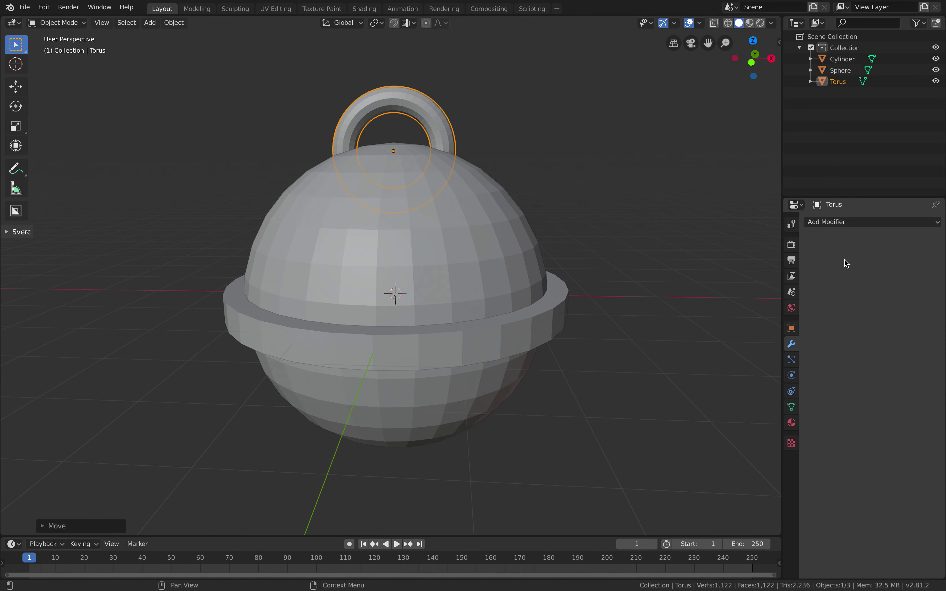
click(848, 223)
middle_drag(453, 160, 439, 181)
mouse_move(461, 136)
middle_down()
mouse_move(474, 139)
mouse_move(450, 110)
mouse_move(469, 129)
middle_up()
key(Tab)
key(Tab)
click(832, 222)
click(799, 285)
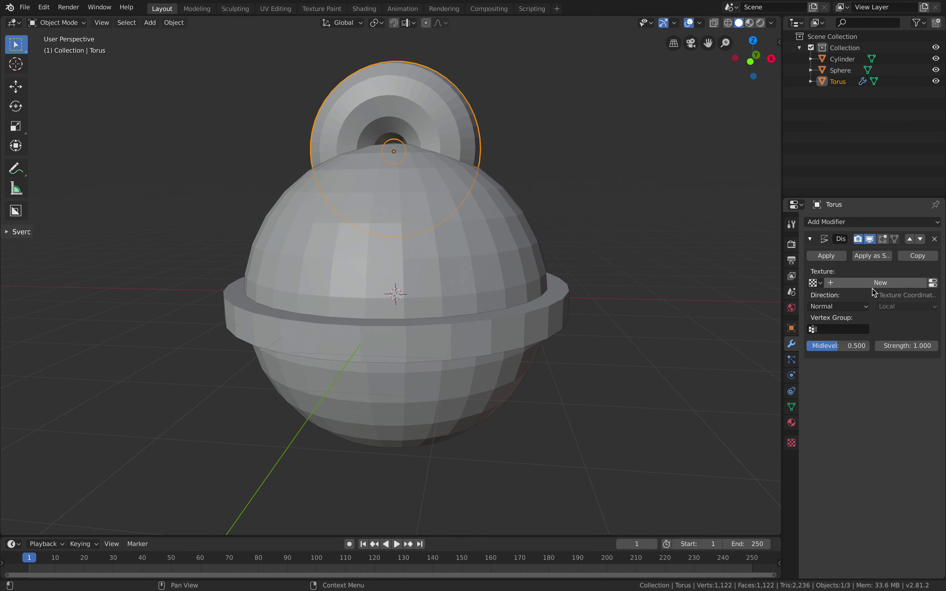
mouse_move(907, 345)
mouse_down()
mouse_move(895, 346)
mouse_move(906, 345)
mouse_up()
Step: Check the reference bell photo and join the torus, sphere and band into one object
middle_drag(545, 215, 498, 250)
scroll(542, 204, down, 1)
key(super+Tab)
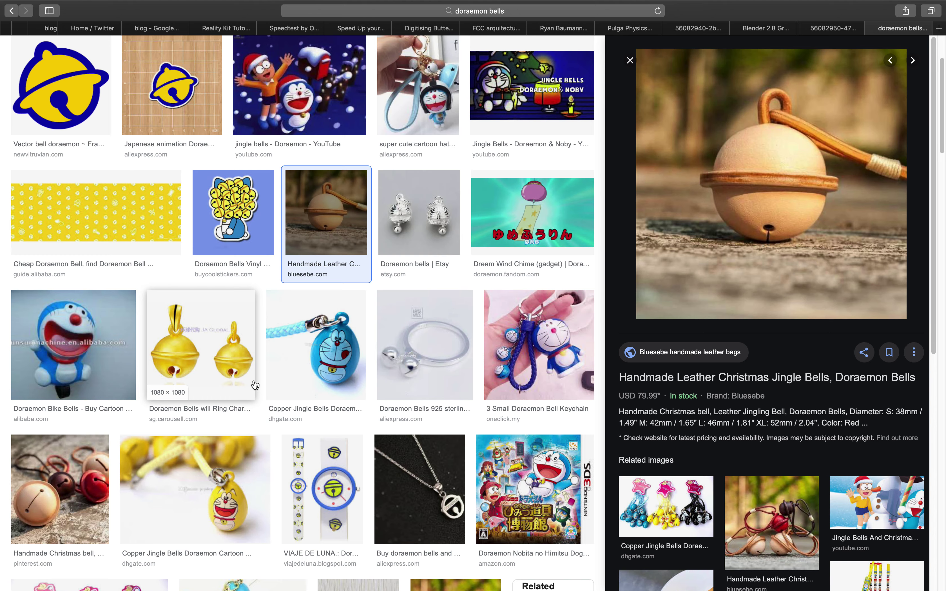
key(ctrl+Left)
shift+click(475, 208)
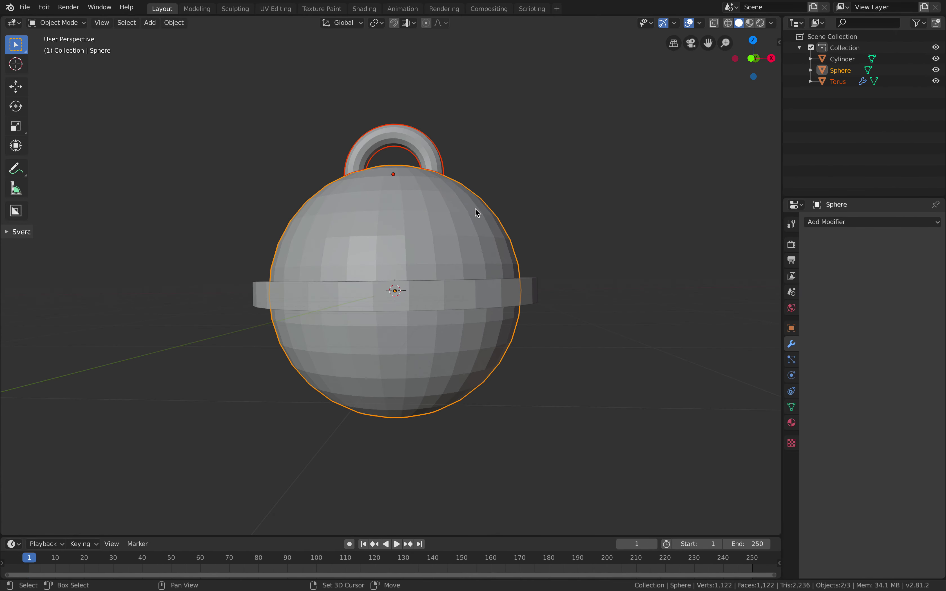
shift+click(470, 289)
middle_drag(470, 289, 490, 280)
scroll(491, 219, up, 2)
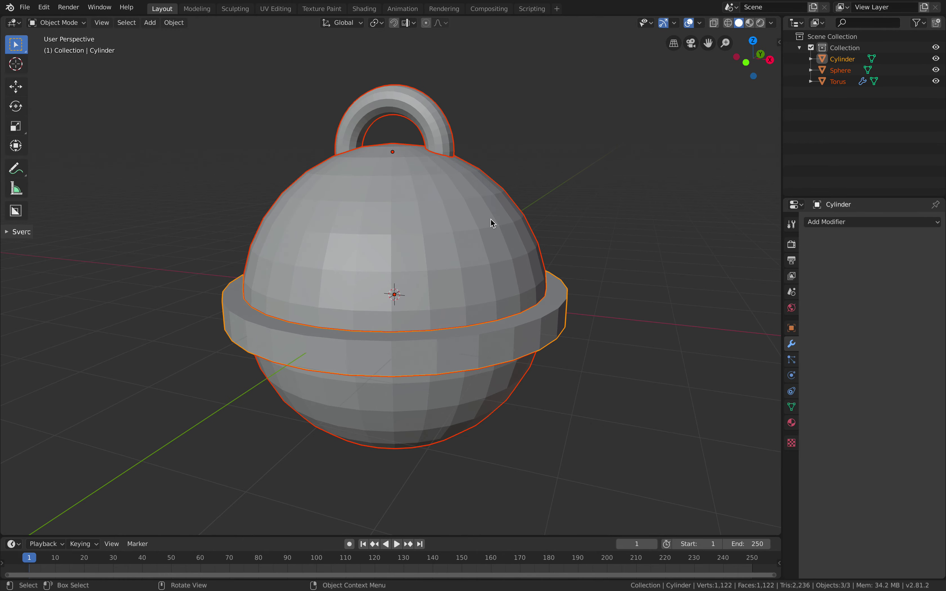
key(ctrl+j)
middle_drag(491, 219, 507, 281)
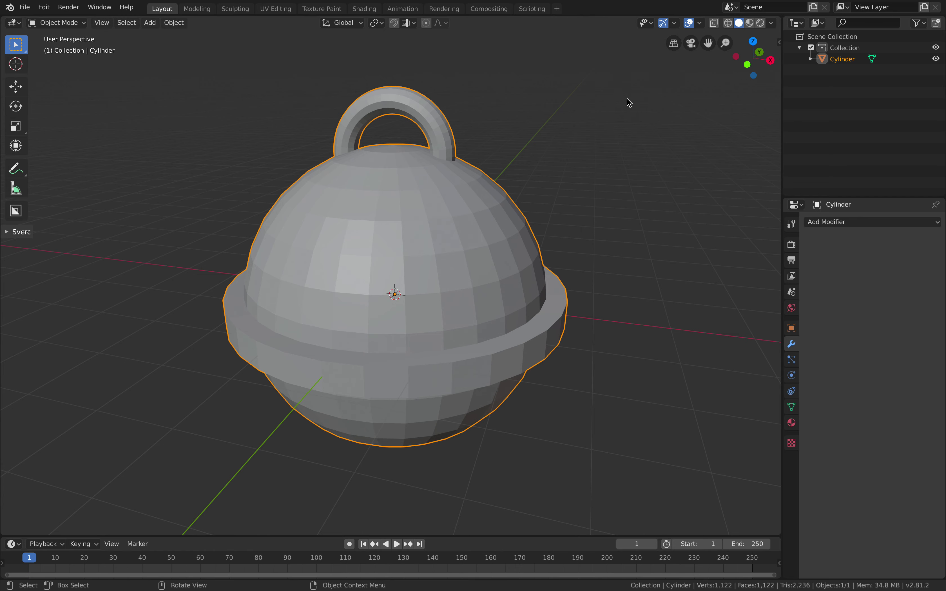
Step: Put the joined bell into Sculpt Mode and show the tool settings in the viewport header
shift+middle_drag(475, 113, 476, 114)
click(66, 23)
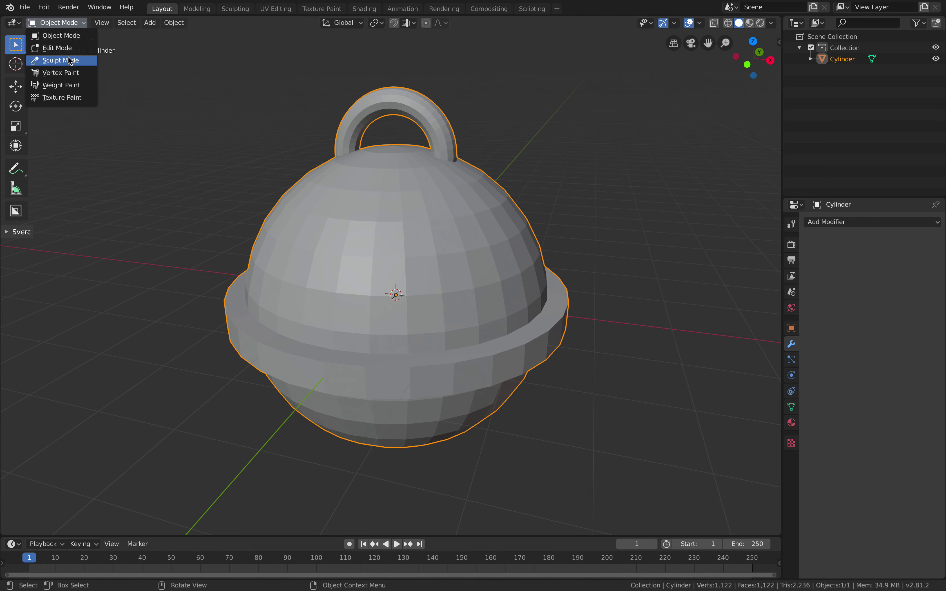
click(70, 59)
middle_drag(274, 165, 291, 164)
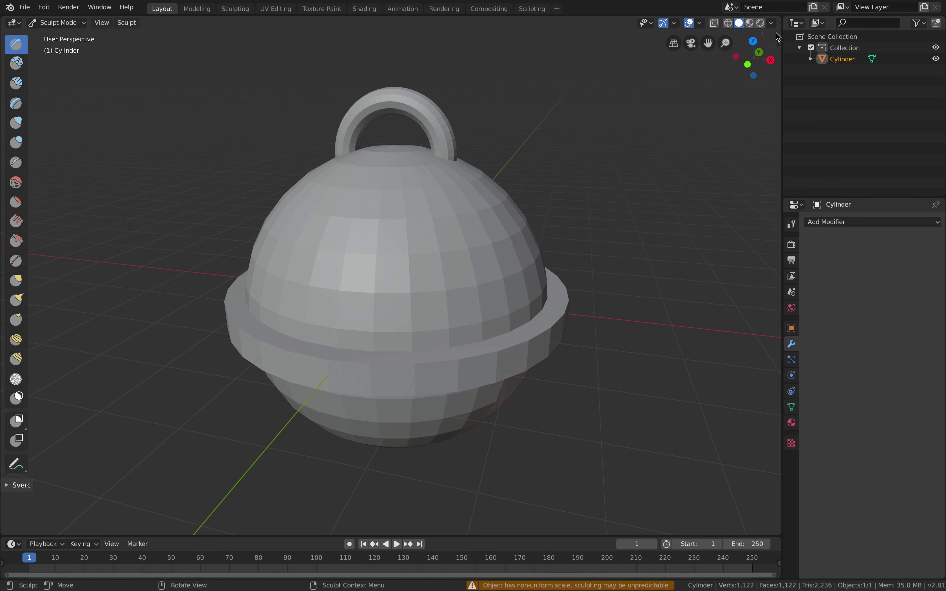
right_click(61, 26)
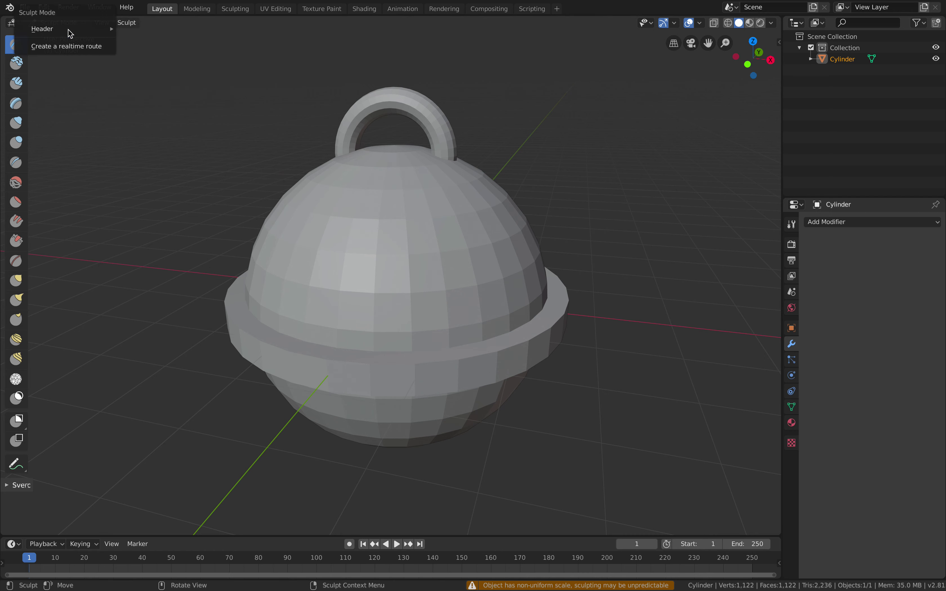
mouse_move(69, 29)
click(143, 41)
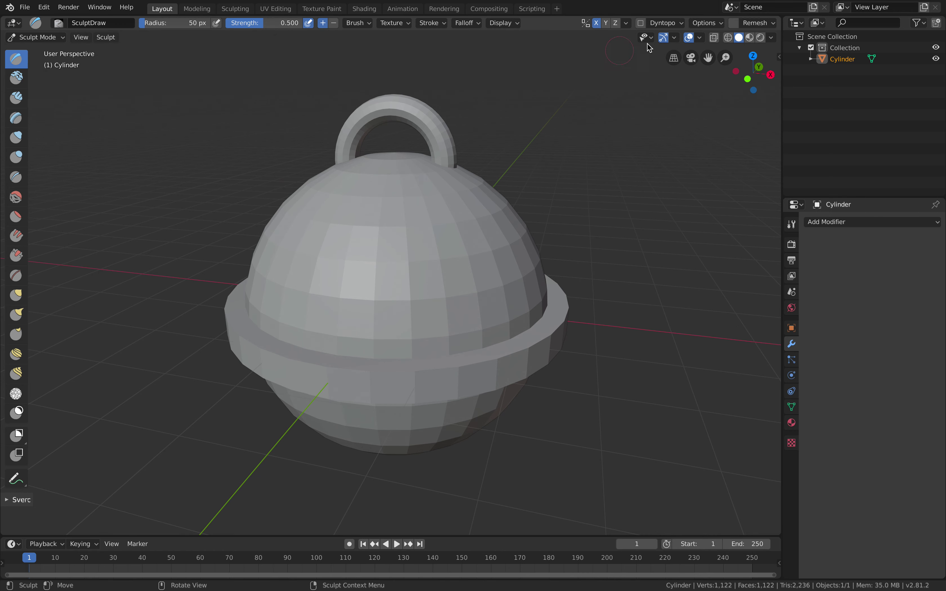
click(736, 22)
mouse_move(664, 164)
middle_down()
mouse_move(565, 193)
mouse_move(520, 233)
mouse_move(441, 233)
mouse_move(440, 256)
mouse_move(509, 255)
mouse_move(433, 127)
mouse_move(489, 139)
mouse_move(470, 148)
middle_up()
scroll(564, 193, up, 2)
scroll(486, 136, down, 2)
key(ctrl+z)
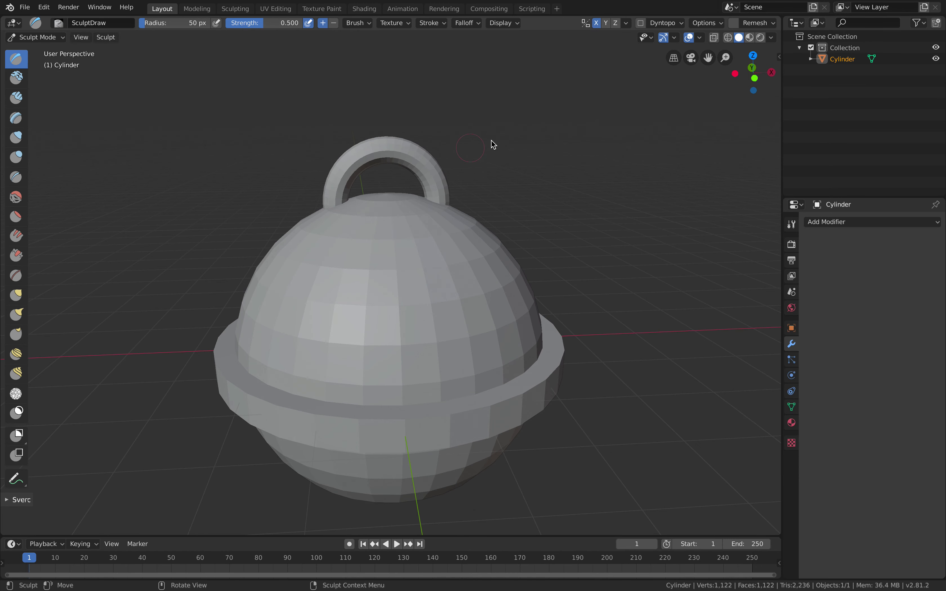
Step: Try to remesh the joined bell with a voxel size of 0.5 m and undo it
click(759, 24)
click(776, 44)
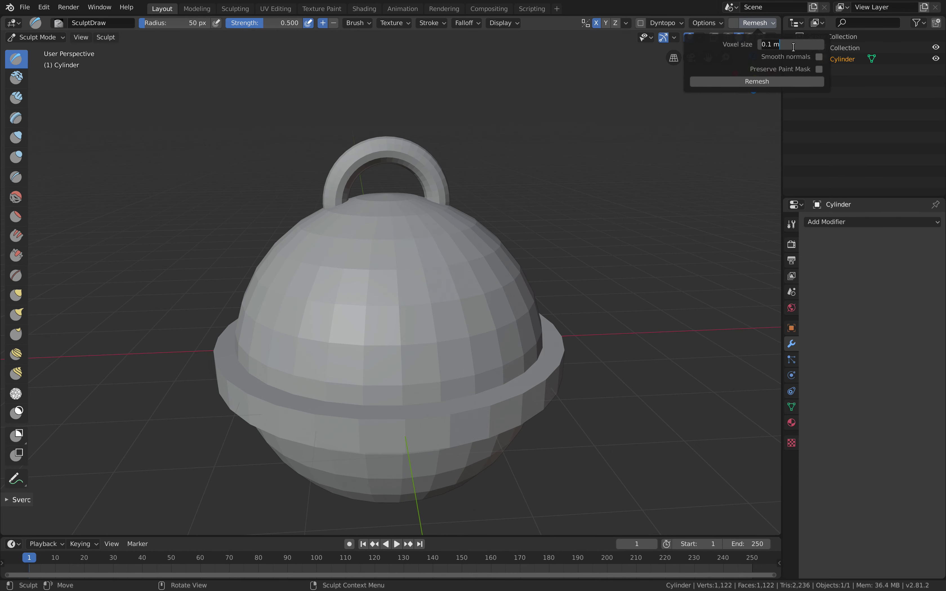
text(.5)
key(Return)
click(767, 81)
middle_drag(684, 129, 562, 162)
key(ctrl+z)
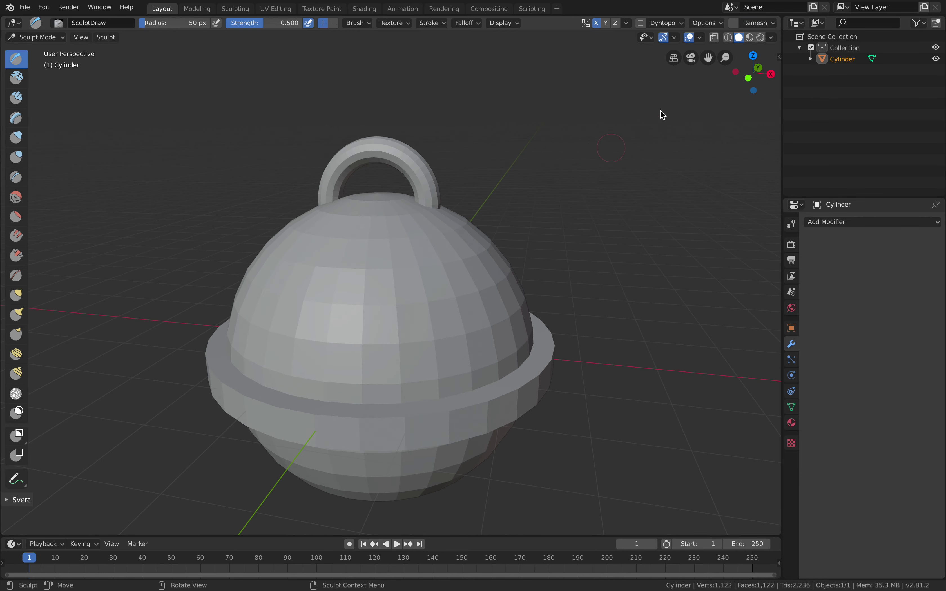
Step: Set the remesh voxel size to 0.05 m
click(766, 23)
click(774, 44)
text(0.05)
key(Return)
Step: Try the voxel remesh without Smooth normals, check the ring and dome, and undo it
click(767, 83)
middle_drag(541, 201, 572, 199)
scroll(463, 180, up, 6)
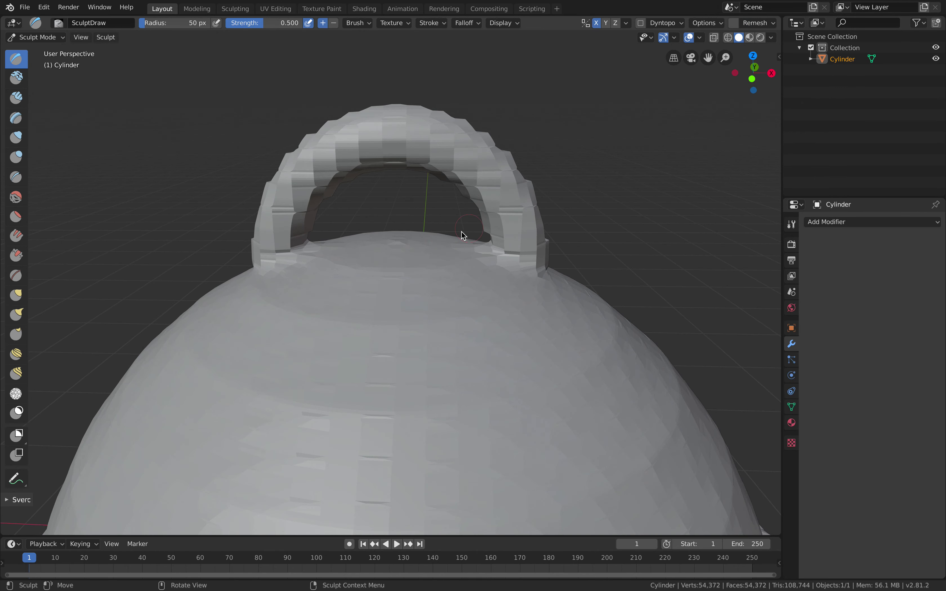
scroll(441, 236, down, 3)
middle_drag(422, 229, 463, 237)
key(ctrl+z)
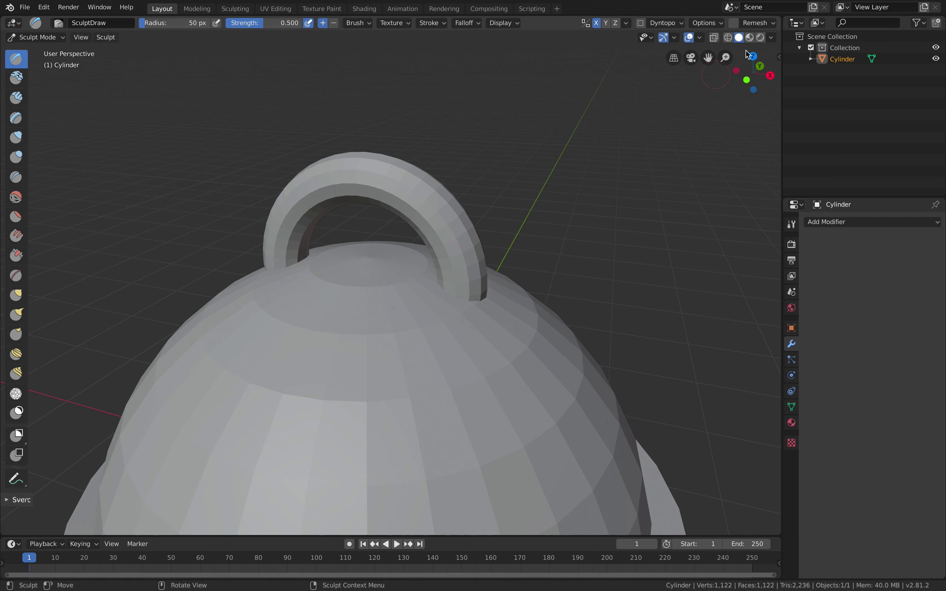
Step: Enable Smooth normals and remesh the bell at the 0.05 m voxel size
click(760, 24)
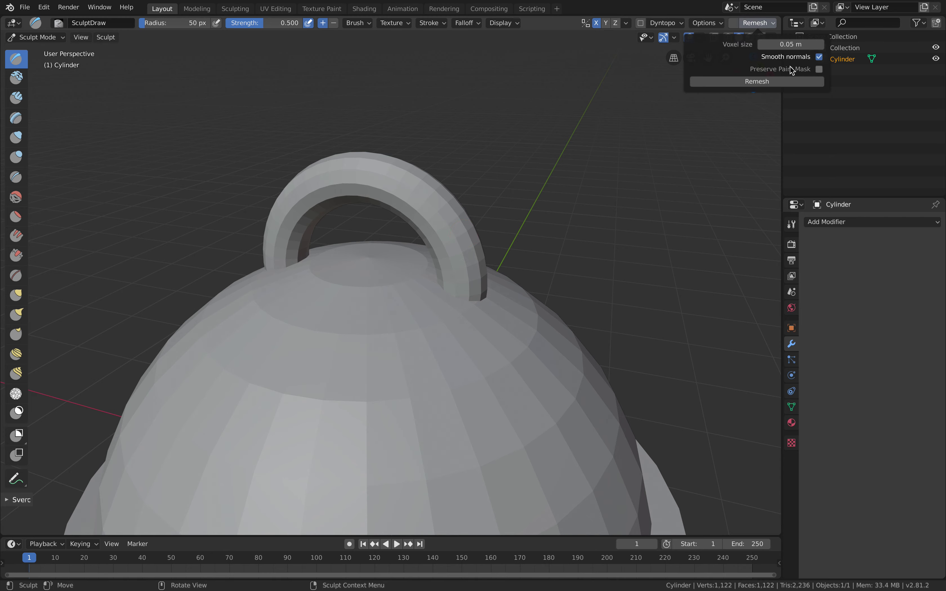
click(781, 81)
middle_drag(621, 183, 634, 152)
scroll(539, 258, down, 4)
scroll(489, 257, down, 1)
middle_drag(490, 257, 547, 264)
scroll(434, 274, down, 1)
scroll(443, 304, down, 4)
middle_drag(434, 274, 420, 310)
Step: Examine the remeshed ring up close and its mesh density in wireframe shading, returning to solid shading
scroll(431, 277, up, 4)
scroll(491, 312, up, 3)
scroll(504, 293, up, 1)
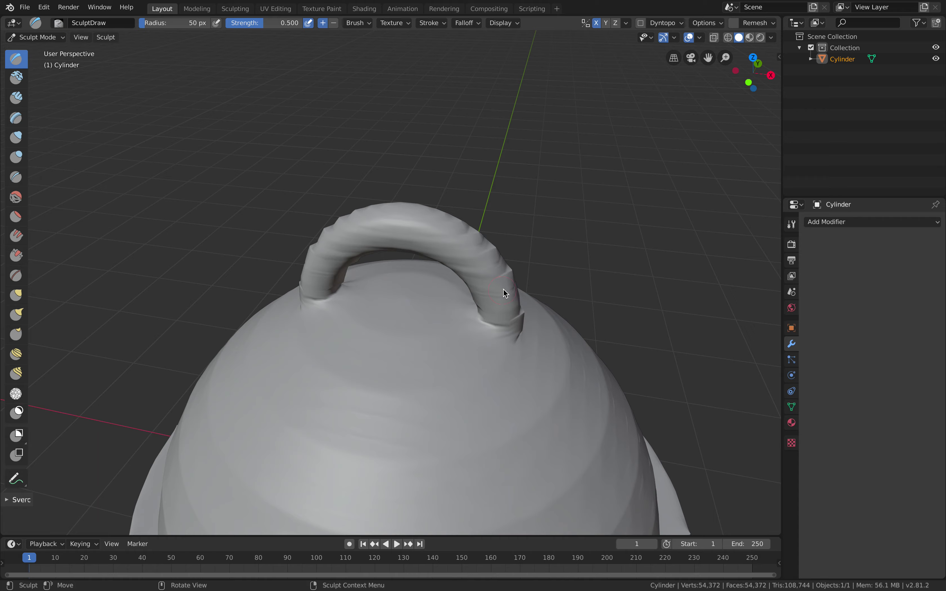
middle_drag(503, 294, 507, 301)
key(z)
click(445, 291)
key(z)
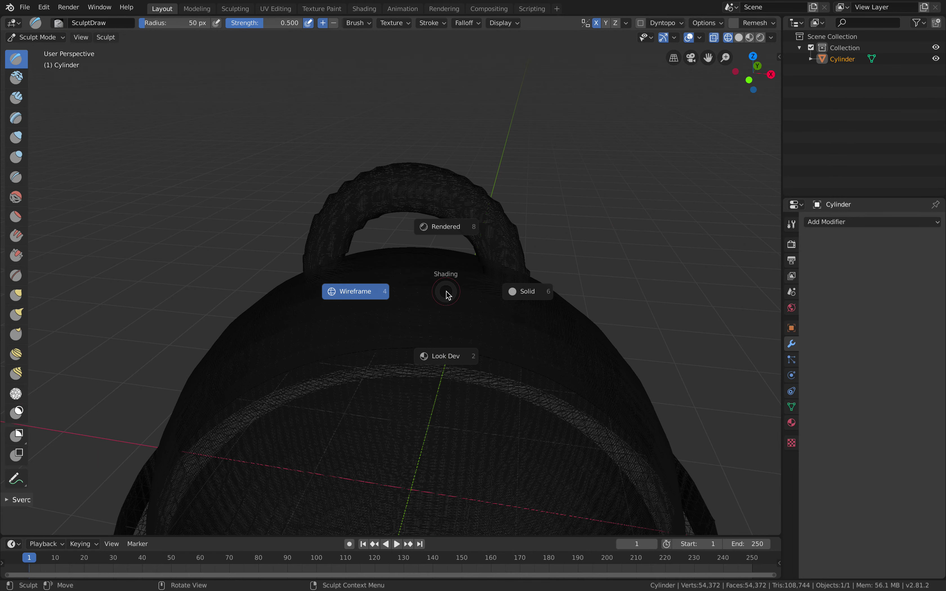
click(504, 293)
scroll(493, 281, down, 3)
scroll(480, 266, down, 2)
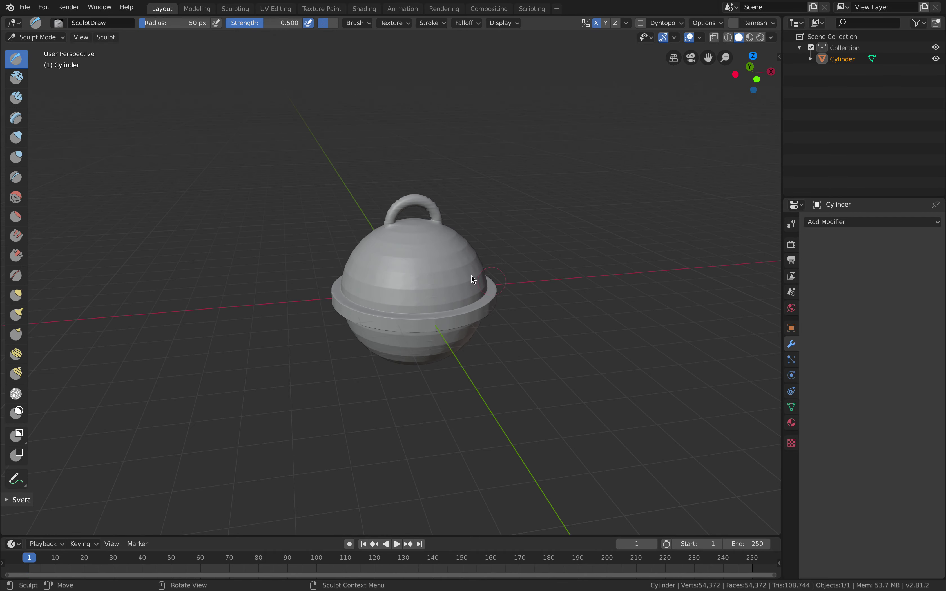
middle_drag(446, 270, 351, 260)
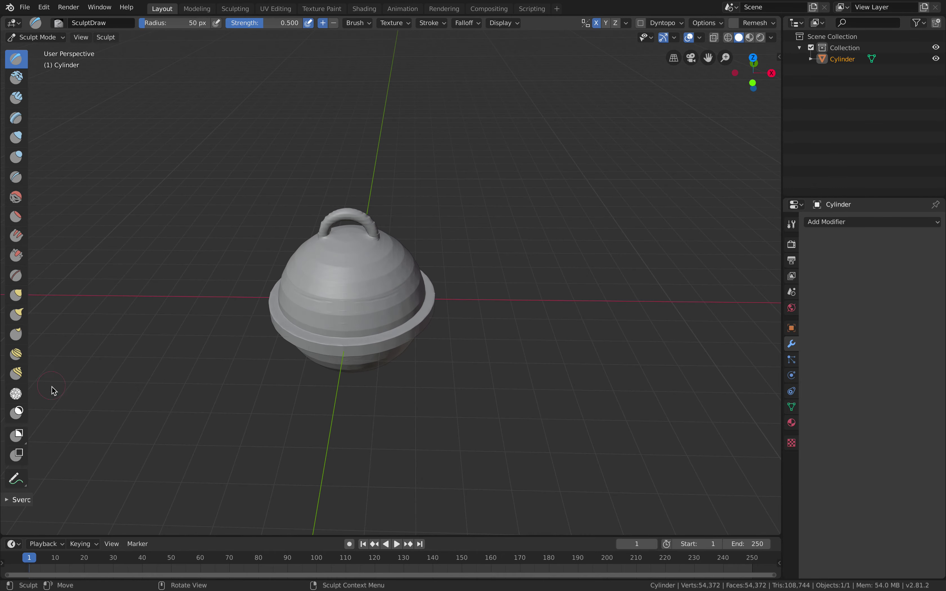
Step: Choose the Simplify brush at 50 px radius and 0.500 strength and try it on the bell's upper dome
click(16, 394)
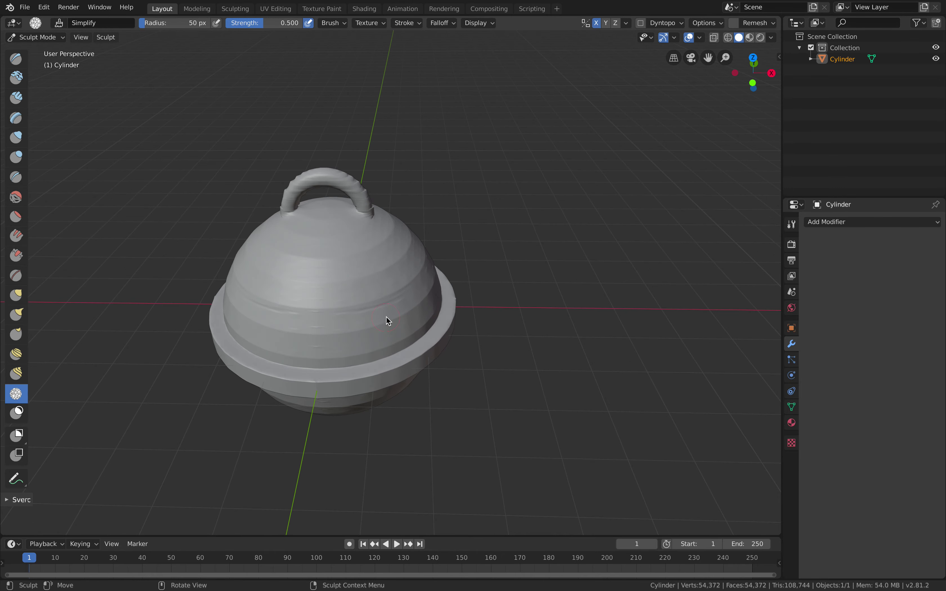
middle_drag(397, 296, 360, 299)
right_click(378, 276)
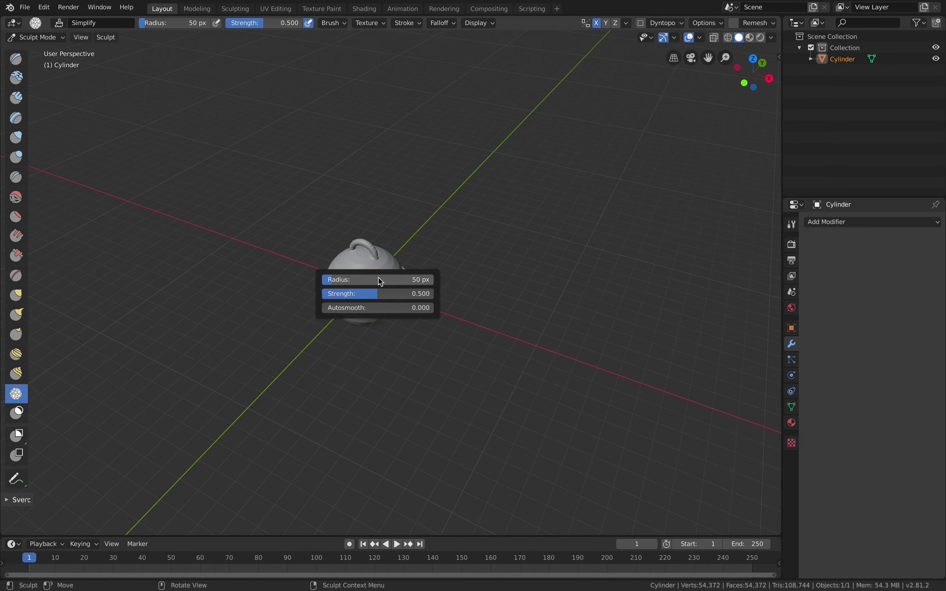
middle_drag(388, 226, 384, 263)
middle_drag(369, 226, 390, 272)
scroll(406, 250, up, 2)
Step: Check the dome's mesh density in wireframe shading and return to solid shading
key(z)
click(381, 262)
scroll(401, 259, up, 3)
key(z)
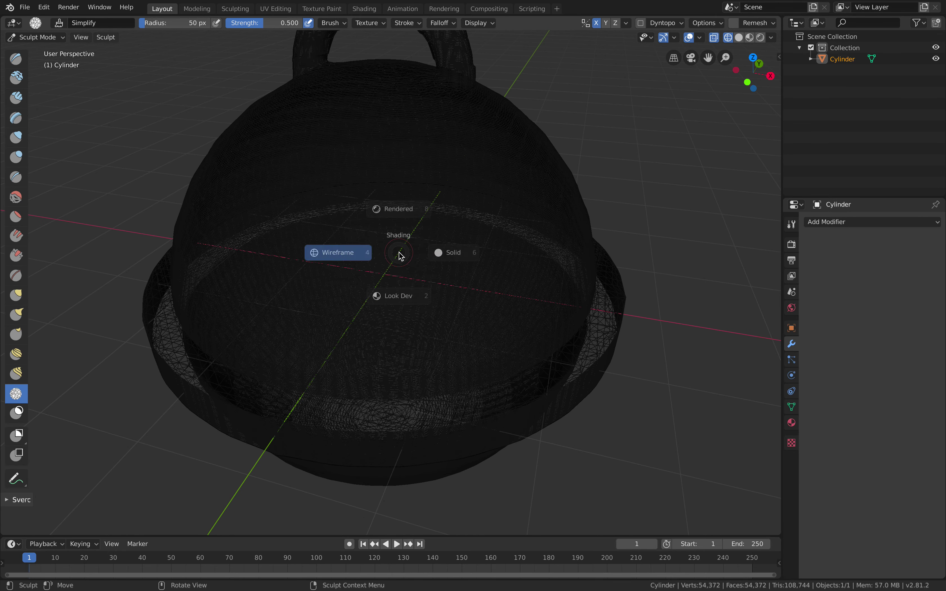
click(433, 252)
scroll(426, 250, down, 4)
mouse_move(366, 253)
middle_down()
mouse_move(305, 277)
mouse_move(397, 274)
mouse_move(415, 265)
mouse_move(396, 276)
mouse_move(431, 261)
mouse_move(225, 178)
middle_up()
scroll(410, 269, down, 3)
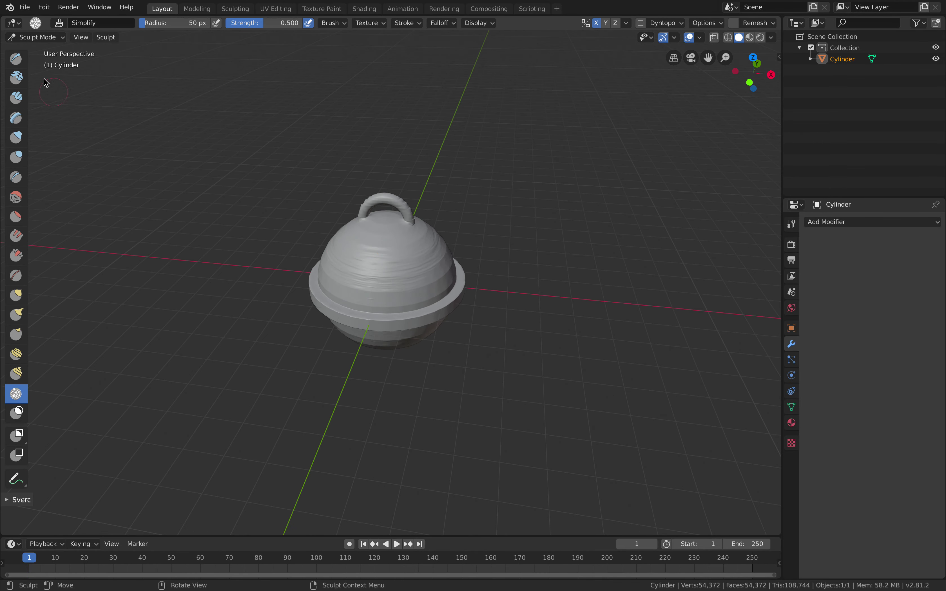
Step: Switch back to the SculptDraw brush
key(x)
mouse_move(391, 274)
middle_down()
mouse_move(433, 271)
mouse_move(441, 243)
mouse_move(377, 271)
middle_up()
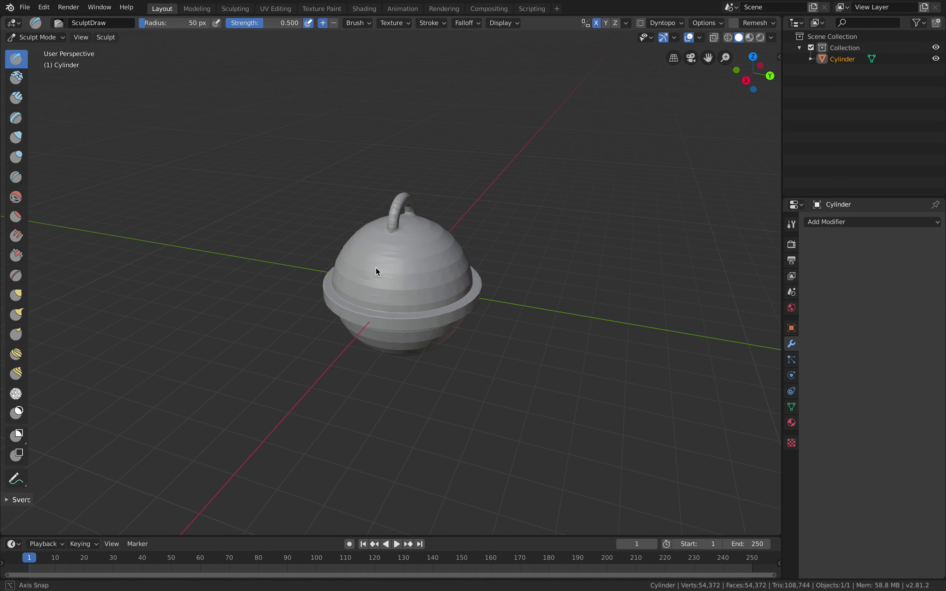
middle_drag(412, 239, 377, 301)
scroll(414, 233, up, 6)
scroll(377, 301, up, 2)
middle_drag(436, 212, 454, 252)
scroll(449, 286, down, 3)
middle_drag(448, 318, 393, 285)
Step: Inspect the whole bell from the side in wireframe shading and restore solid shading
key(z)
click(338, 249)
mouse_move(338, 249)
middle_down()
mouse_move(428, 190)
mouse_move(492, 228)
mouse_move(472, 243)
middle_up()
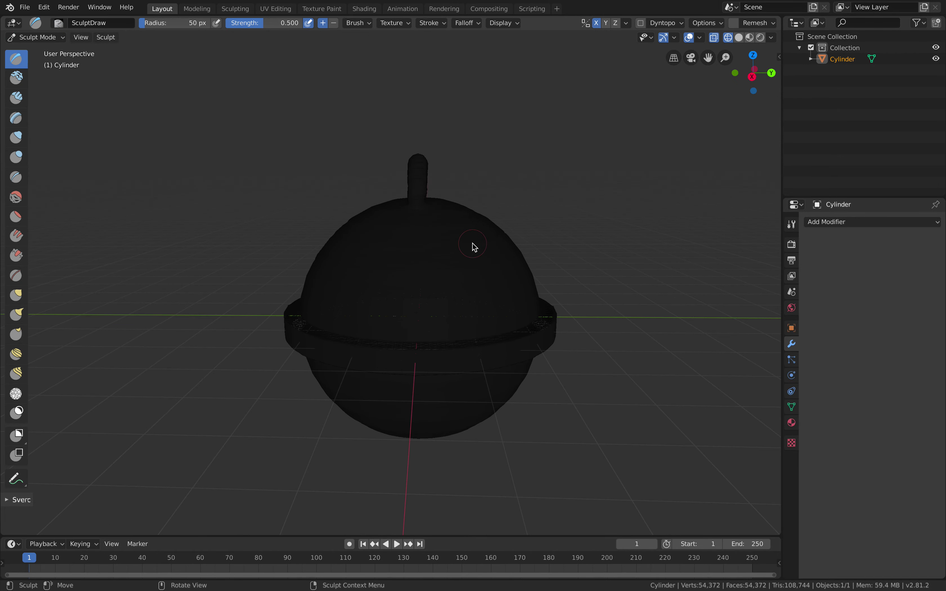
key(z)
click(543, 244)
middle_drag(543, 243, 479, 255)
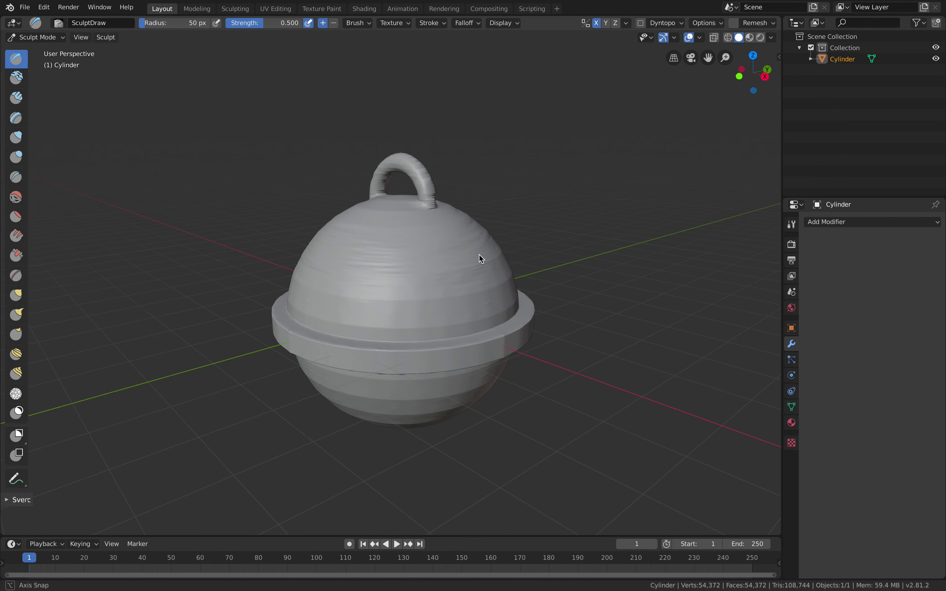
Step: Put the bell in Object Mode and search the Doraemon bell images in the browser for a reference of the underside slot
click(35, 37)
click(42, 48)
middle_drag(141, 115, 436, 219)
key(ctrl+Right)
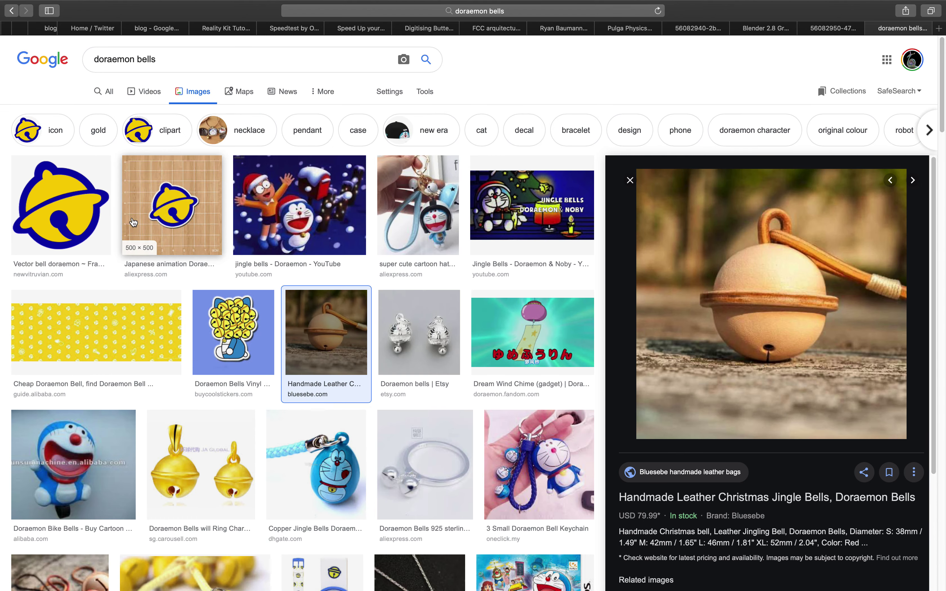
scroll(321, 393, down, 10)
scroll(321, 393, down, 3)
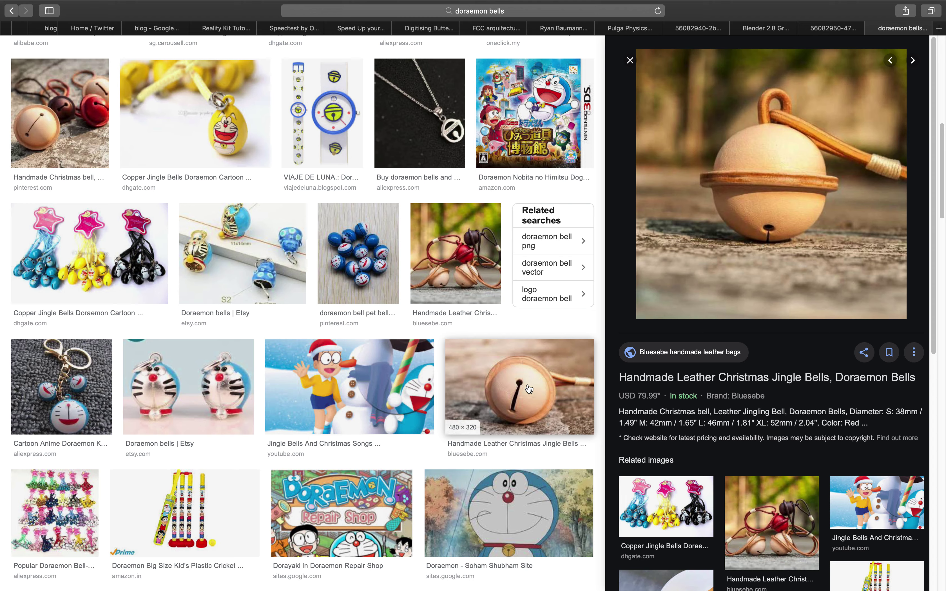
scroll(519, 390, down, 1)
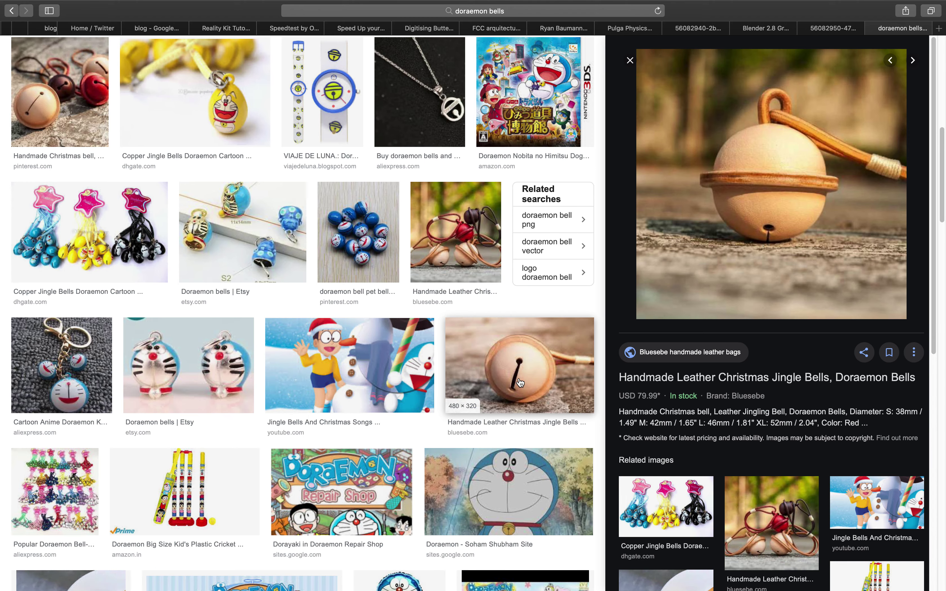
key(ctrl+Left)
middle_drag(517, 380, 121, 179)
Step: Return the bell to Sculpt Mode and turn off X mirror symmetry for sculpting on its underside
click(35, 37)
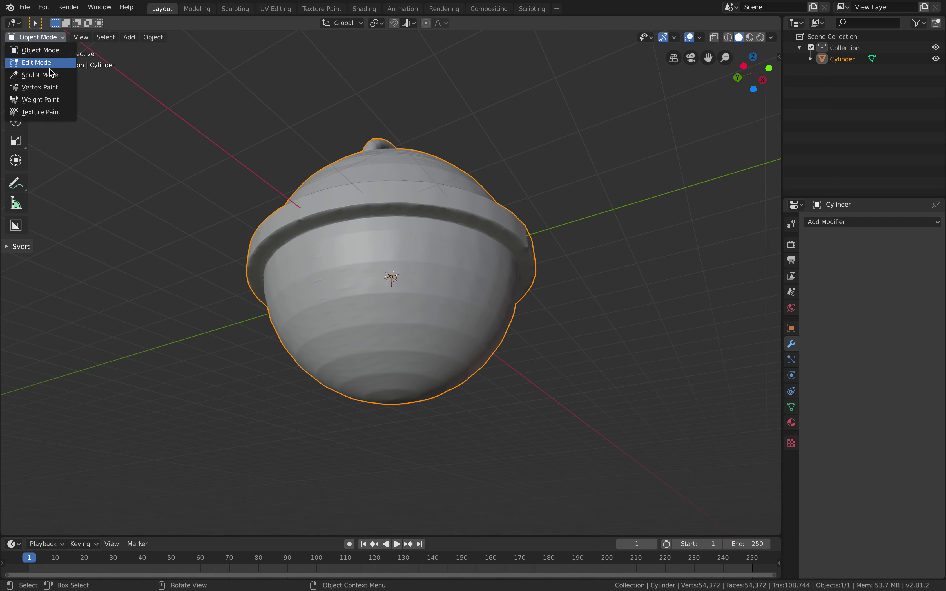
click(35, 74)
mouse_move(417, 307)
middle_down()
mouse_move(435, 267)
mouse_move(445, 314)
mouse_move(463, 288)
middle_up()
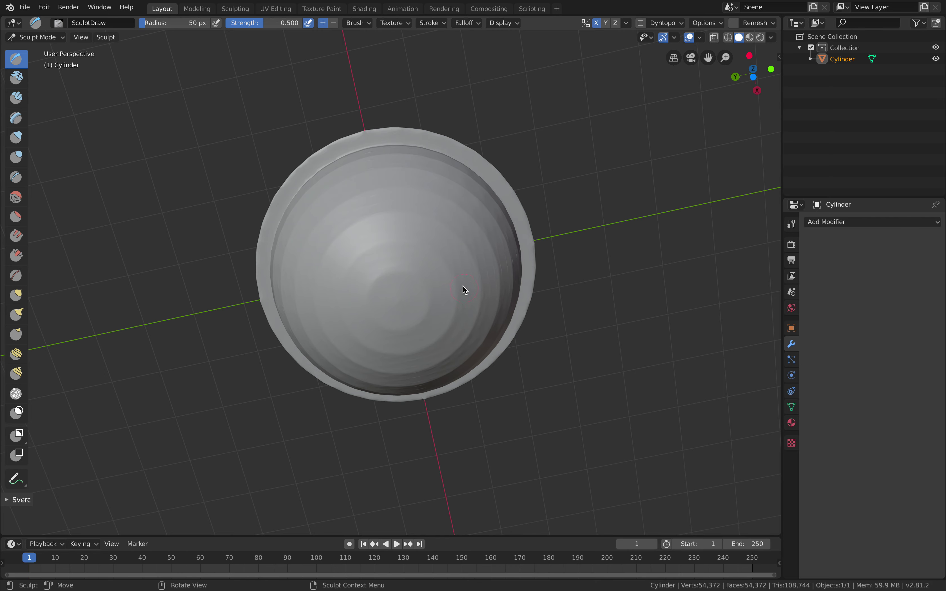
drag(452, 285, 454, 281)
mouse_move(452, 276)
middle_down()
mouse_move(436, 261)
mouse_move(403, 286)
middle_up()
middle_drag(442, 259, 402, 257)
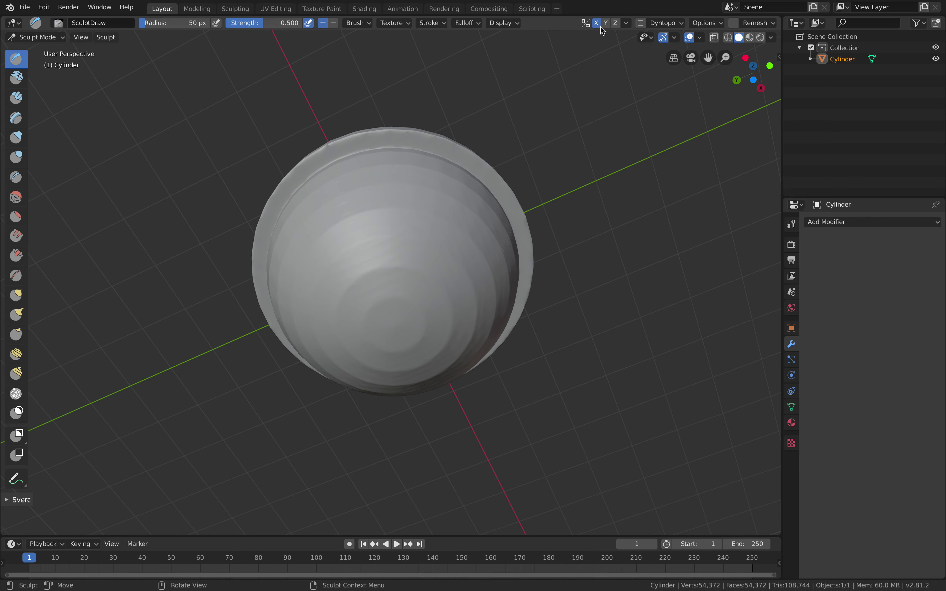
mouse_move(481, 260)
middle_down()
mouse_move(469, 212)
mouse_move(428, 258)
mouse_move(477, 228)
mouse_move(469, 233)
mouse_move(480, 259)
middle_up()
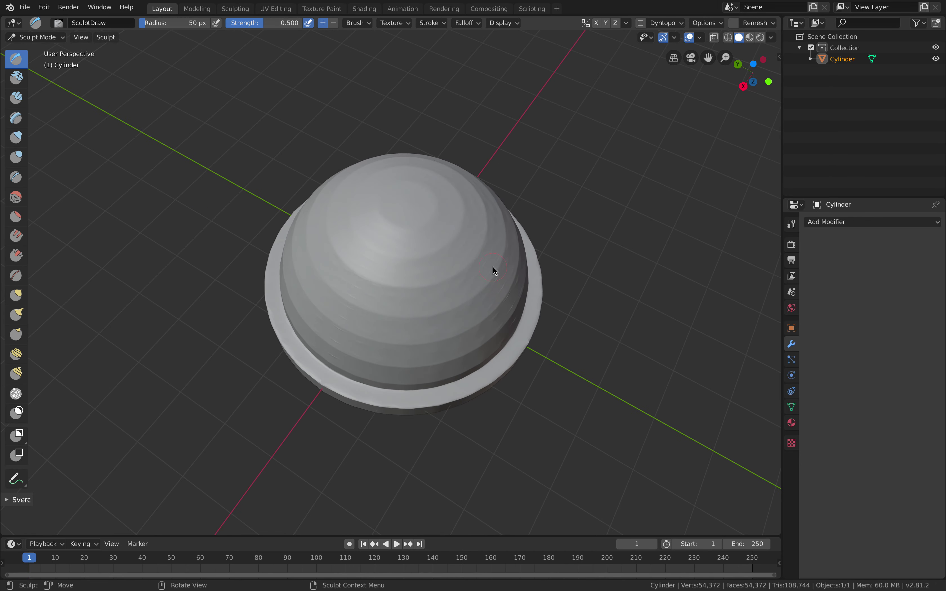
Step: Carve trial grooves into the bell's underside with inverted SculptDraw strokes
ctrl+drag(490, 265, 489, 265)
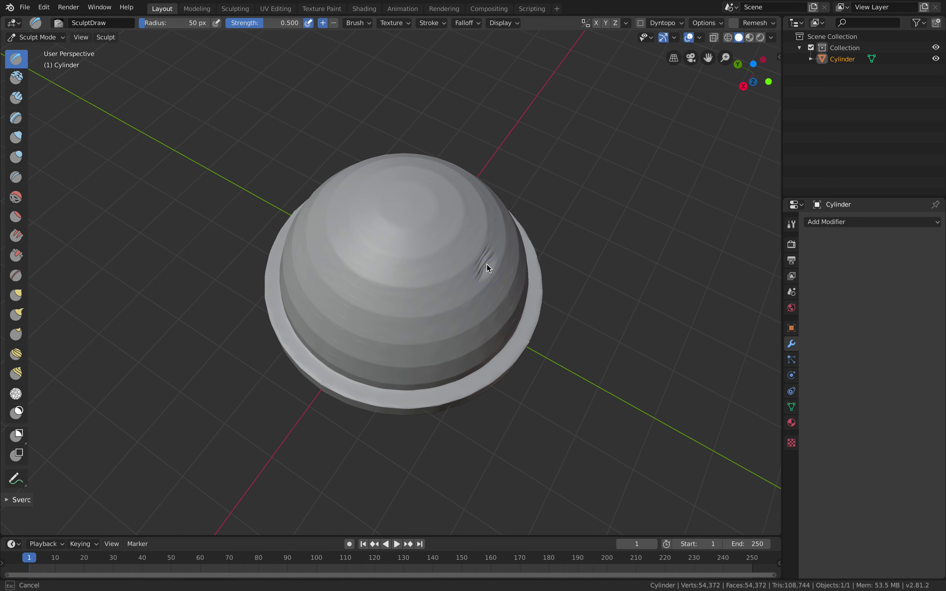
middle_drag(395, 192, 414, 242)
mouse_move(336, 275)
ctrl+mouse_down()
mouse_move(306, 274)
mouse_move(451, 270)
ctrl+mouse_up()
mouse_move(452, 270)
middle_down()
mouse_move(399, 318)
mouse_move(422, 307)
mouse_move(380, 293)
middle_up()
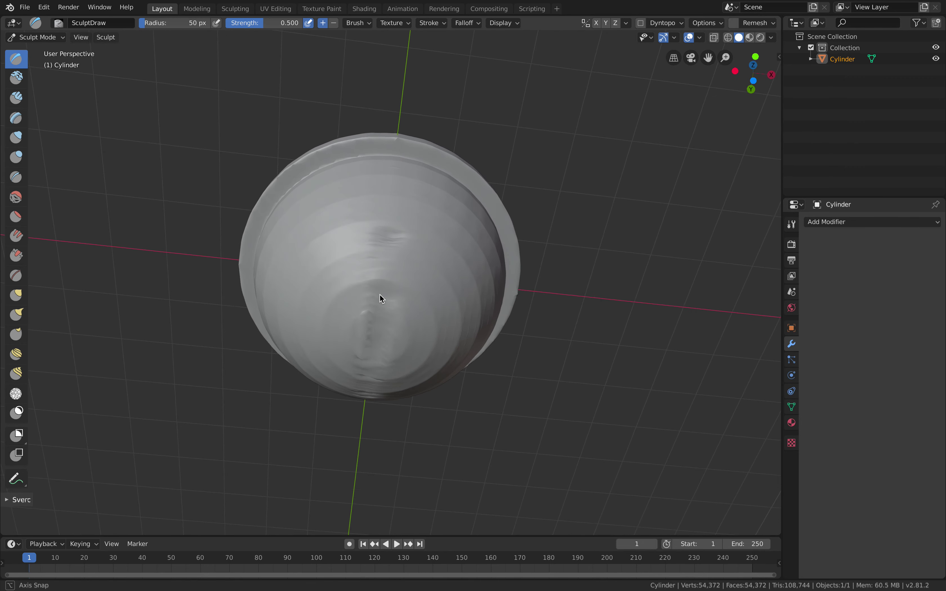
Step: Enable Dyntopo and carve a slot across the bell's underside with inverted SculptDraw strokes
mouse_move(390, 243)
middle_down()
mouse_move(469, 195)
mouse_move(389, 294)
mouse_move(392, 261)
middle_up()
click(641, 23)
ctrl+drag(384, 248, 408, 253)
middle_drag(407, 253, 400, 230)
ctrl+drag(399, 190, 369, 308)
ctrl+drag(373, 267, 367, 347)
middle_drag(367, 273, 383, 184)
Step: Sculpt additional raising and carving strokes on the lower half near the end of the slot
mouse_move(343, 278)
mouse_down()
mouse_move(341, 310)
mouse_move(331, 287)
mouse_move(329, 307)
mouse_up()
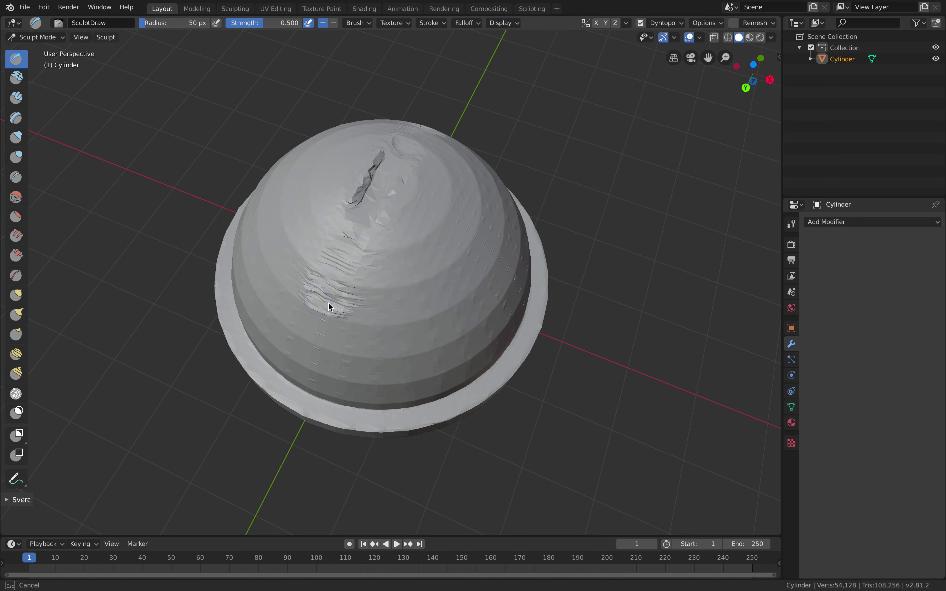
mouse_move(306, 270)
ctrl+mouse_down()
mouse_move(330, 296)
mouse_move(314, 268)
mouse_move(360, 286)
ctrl+mouse_up()
mouse_move(396, 268)
middle_down()
mouse_move(412, 234)
mouse_move(422, 317)
mouse_move(394, 275)
mouse_move(390, 297)
middle_up()
scroll(413, 234, up, 4)
scroll(424, 240, down, 4)
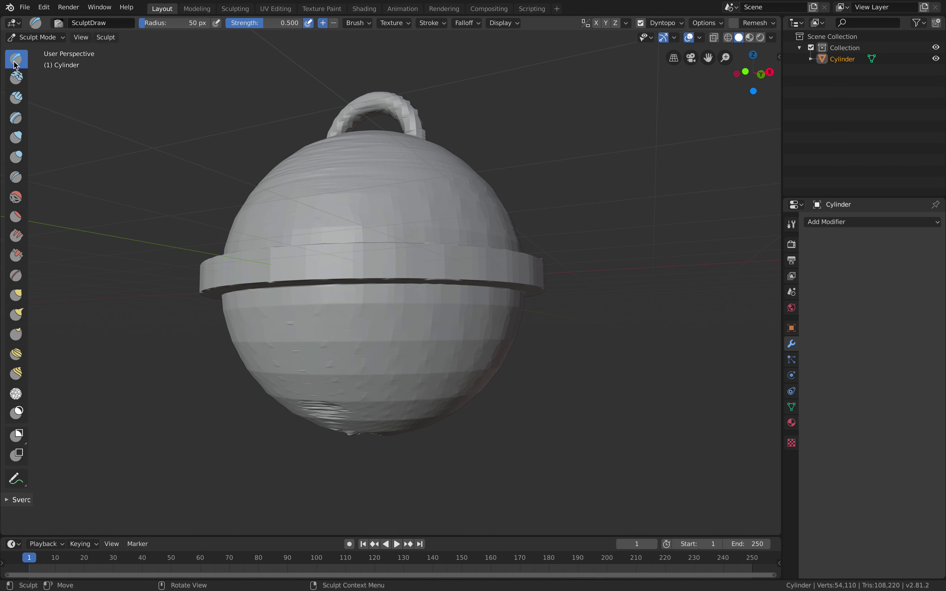
mouse_move(156, 195)
middle_down()
mouse_move(286, 228)
mouse_move(366, 219)
mouse_move(366, 206)
mouse_move(313, 228)
middle_up()
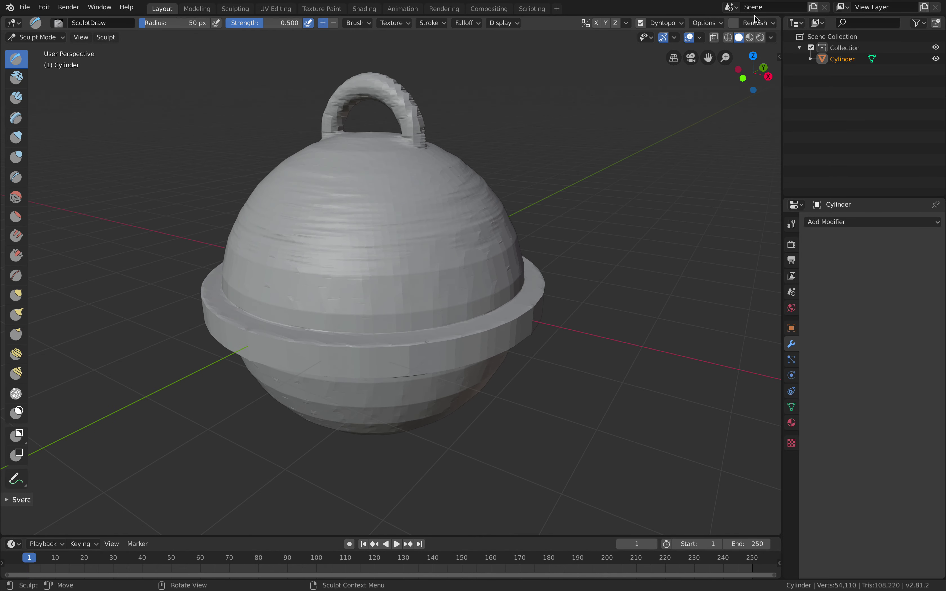
Step: Try to remesh the sculpted bell with a voxel size of 0.08 m
click(747, 23)
double_click(790, 45)
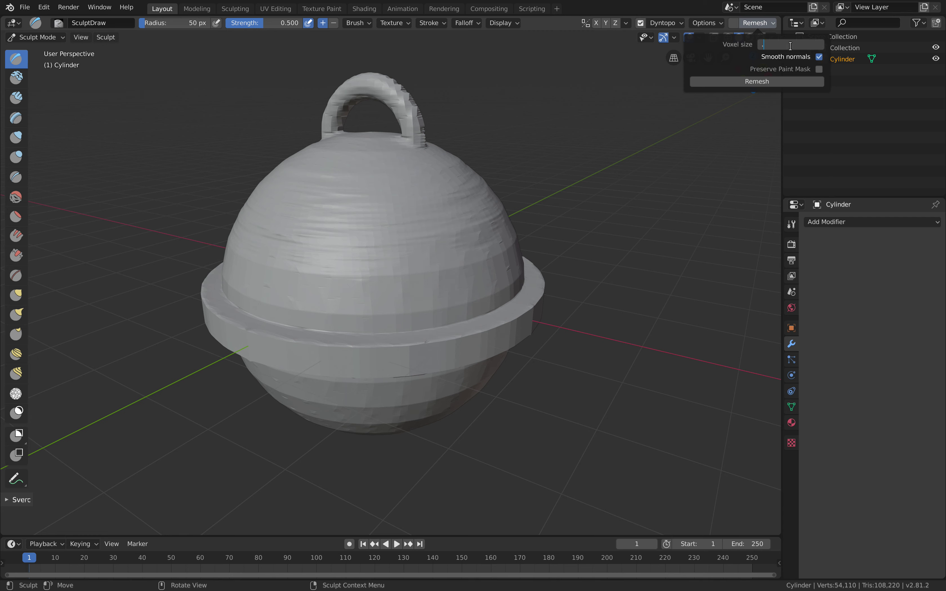
text(.08)
key(Return)
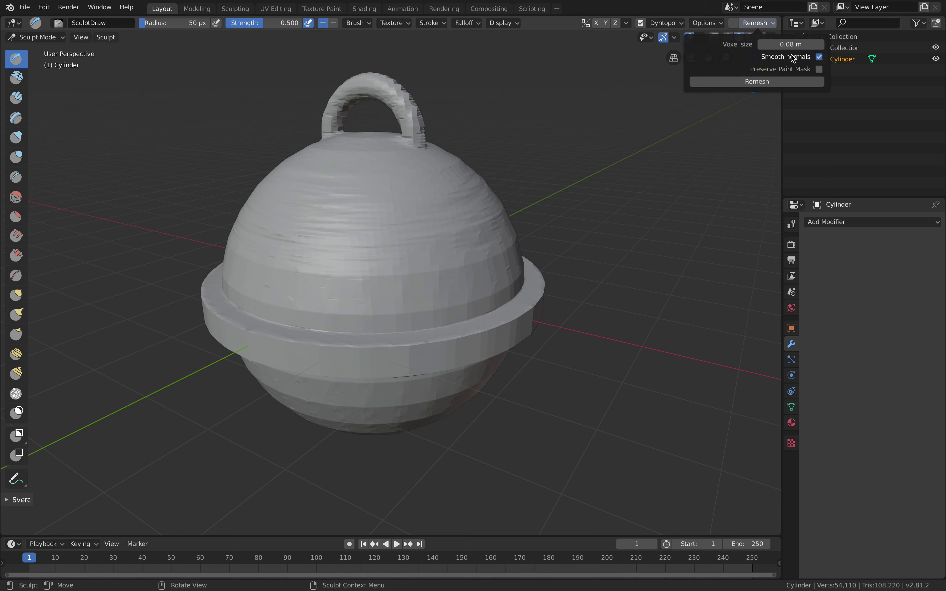
click(757, 82)
mouse_move(579, 189)
middle_down()
mouse_move(602, 180)
mouse_move(590, 183)
middle_up()
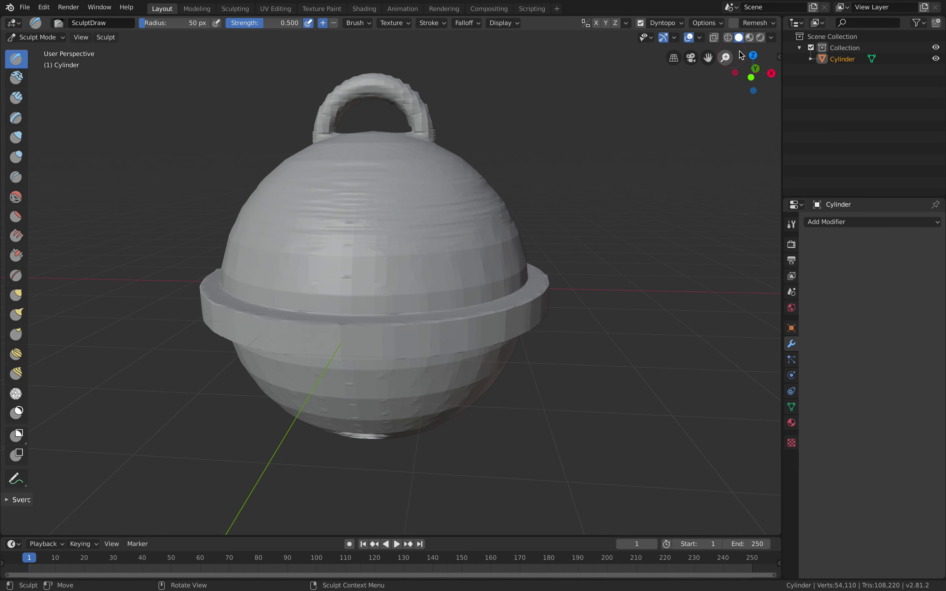
Step: Set the voxel size to 0.2 m and try to remesh the bell again
click(737, 23)
double_click(764, 43)
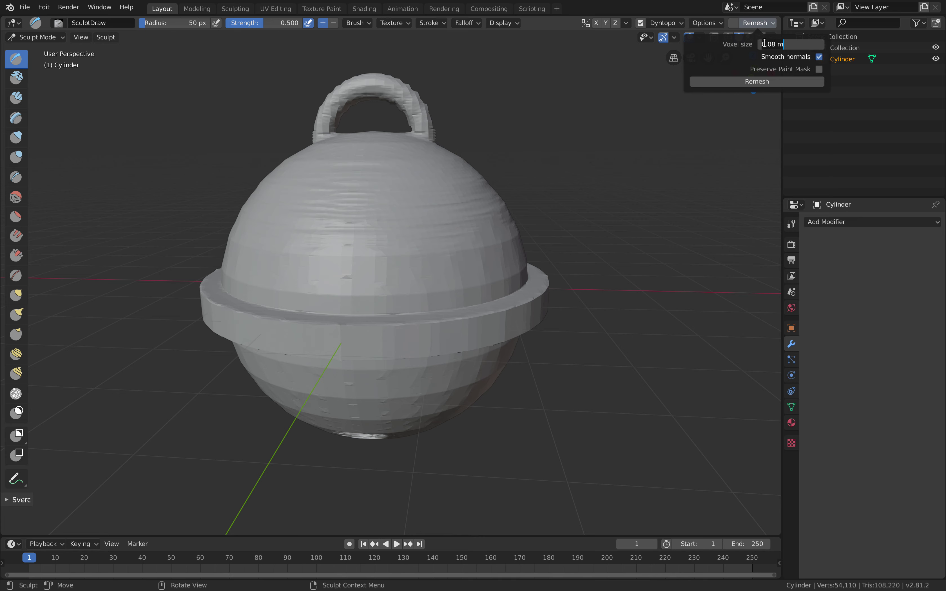
text(.2)
key(Return)
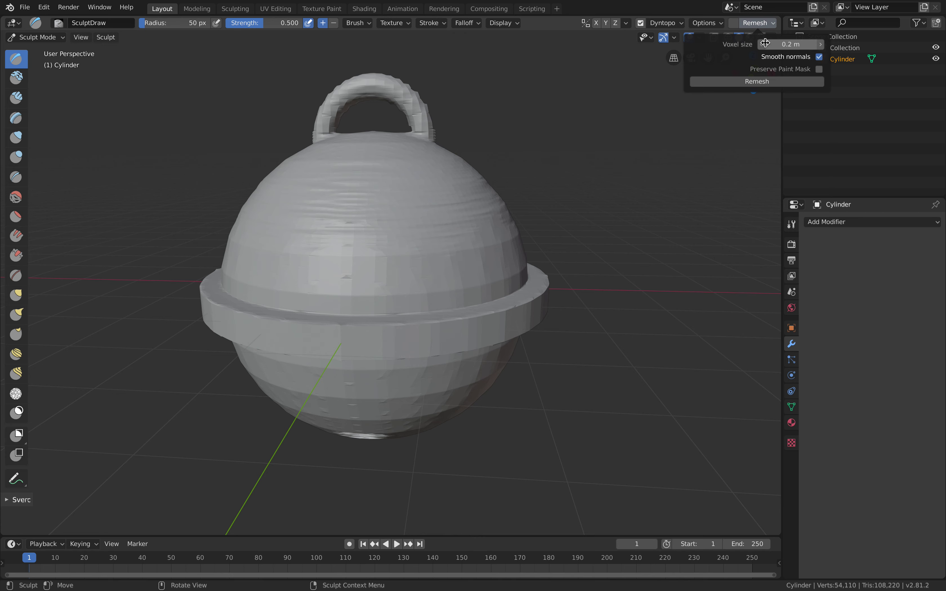
click(766, 82)
middle_drag(578, 166, 324, 154)
middle_drag(401, 167, 433, 166)
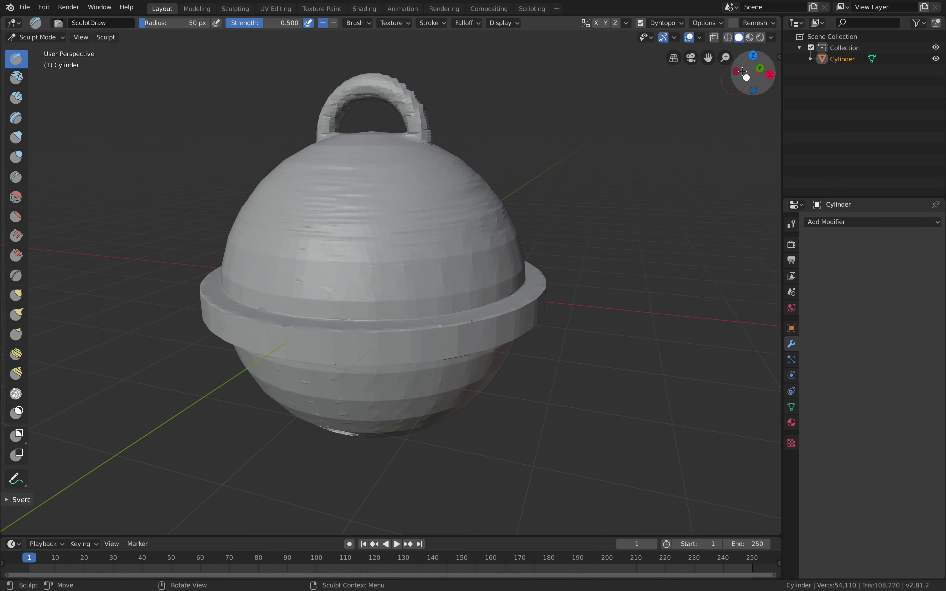
Step: Set the voxel size to 0.5 m and try to remesh the bell, checking the dome's surface
click(755, 23)
double_click(770, 44)
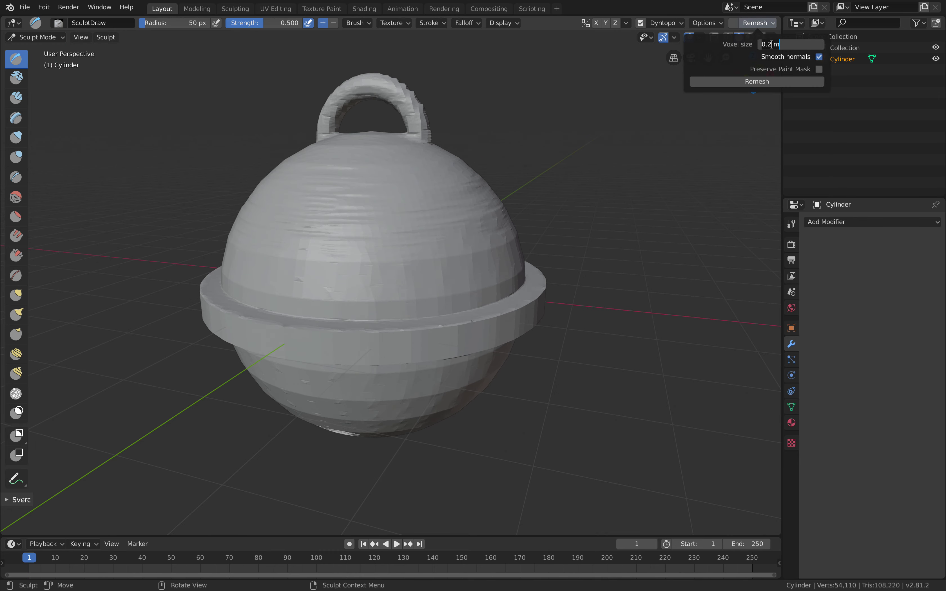
key(Return)
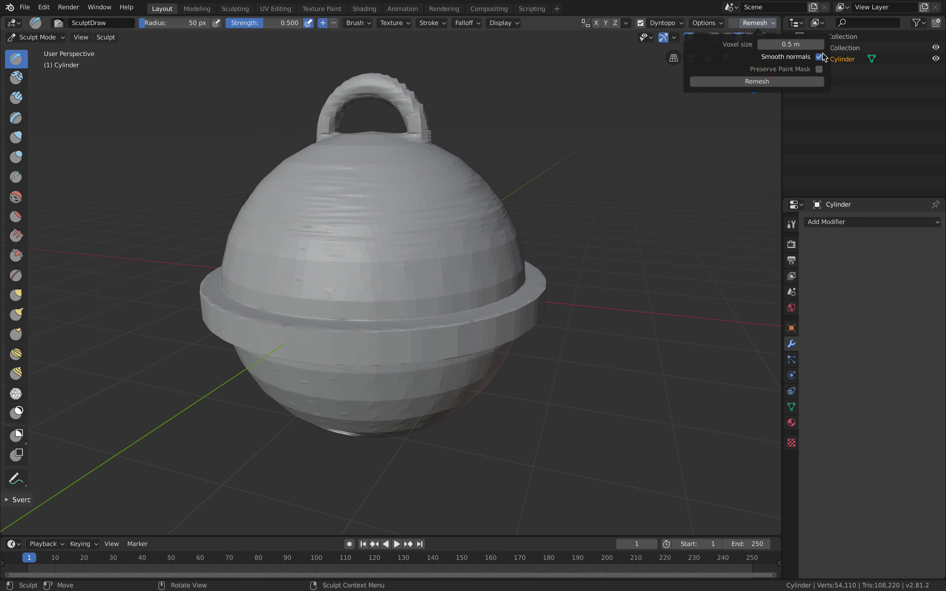
click(774, 85)
click(769, 83)
shift+middle_drag(496, 155, 518, 159)
mouse_move(424, 174)
mouse_down()
mouse_move(408, 226)
mouse_move(427, 241)
mouse_up()
scroll(392, 239, up, 3)
middle_drag(391, 239, 406, 219)
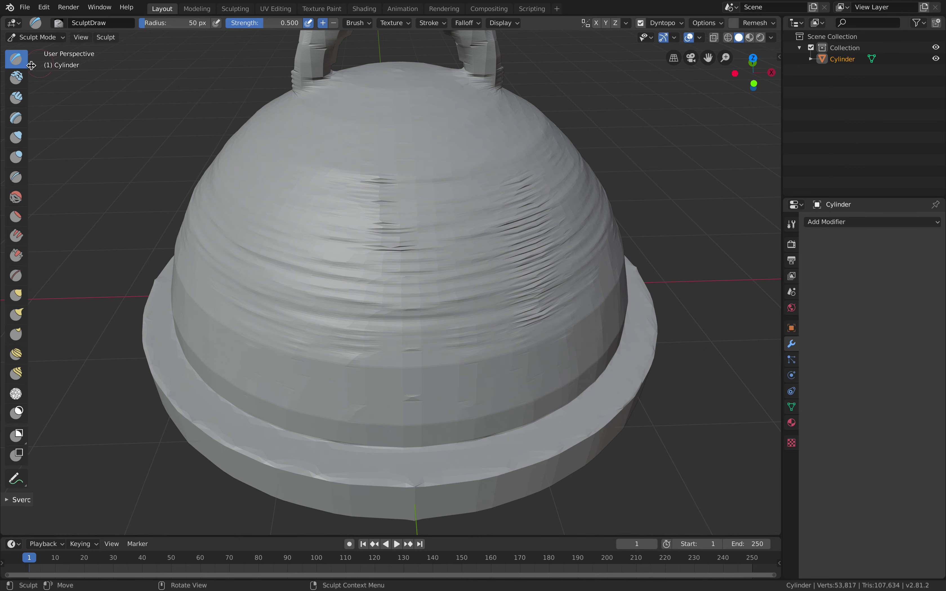
Step: Switch to Object Mode and check the bell's mesh in wireframe shading before restoring solid shading
click(30, 37)
click(40, 50)
middle_drag(245, 192, 289, 169)
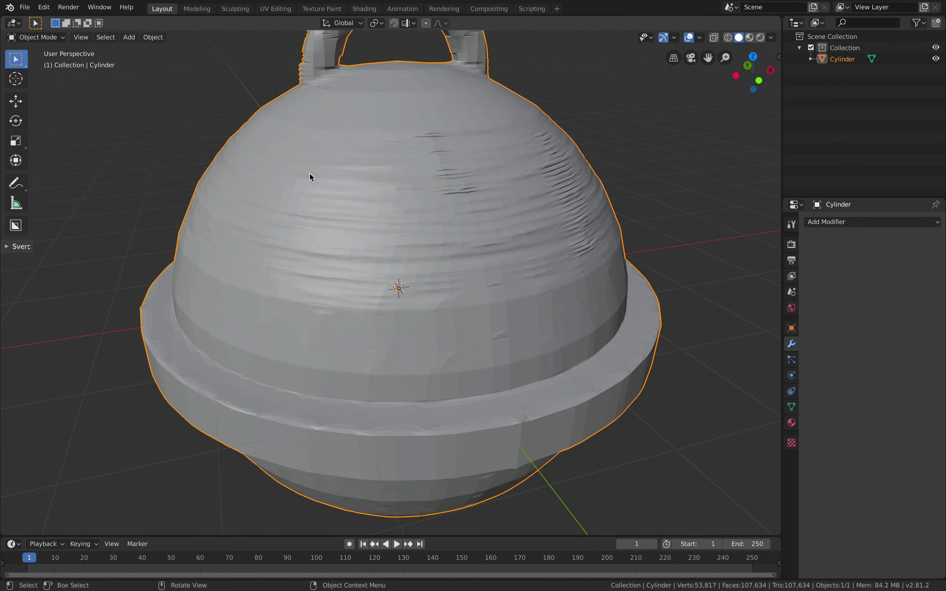
scroll(567, 264, down, 2)
key(z)
click(526, 267)
key(z)
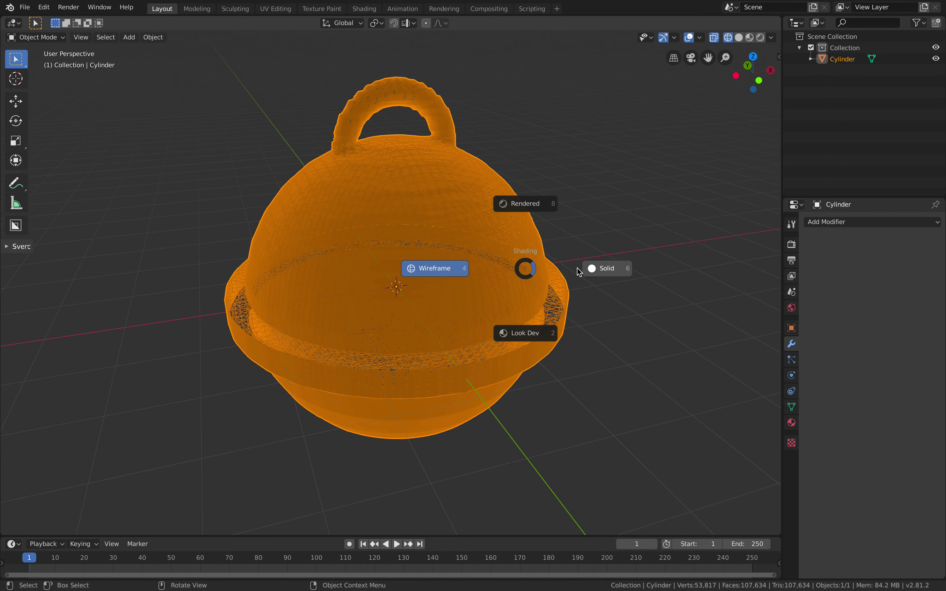
click(580, 269)
Step: Examine the dome's ridged surface up close and inspect its mesh density in wireframe shading
middle_drag(551, 227, 506, 228)
scroll(506, 228, up, 2)
scroll(506, 228, up, 2)
key(z)
click(519, 226)
key(z)
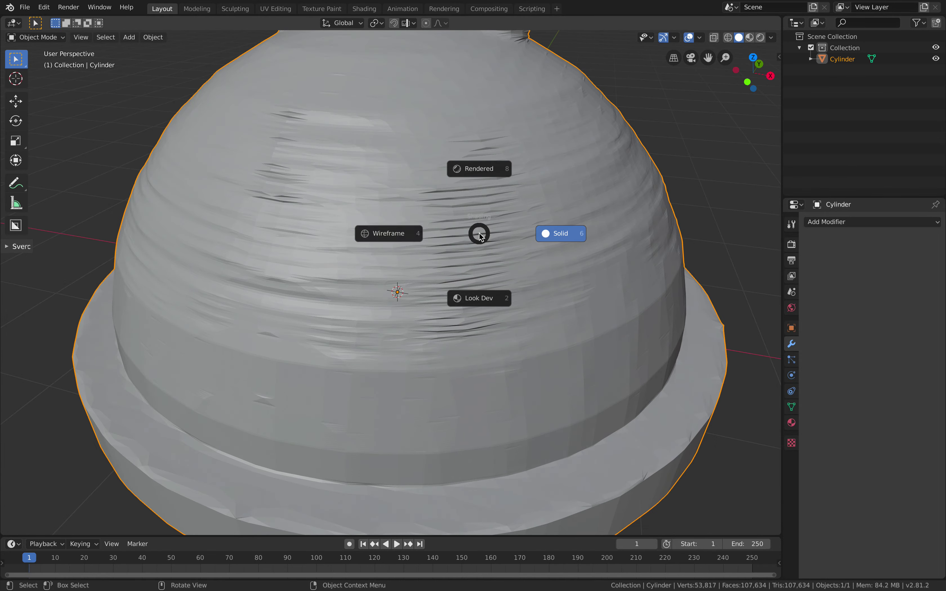
click(421, 236)
scroll(422, 236, down, 3)
middle_drag(436, 240, 503, 254)
scroll(443, 264, up, 5)
scroll(450, 265, down, 6)
Step: Add a Decimate modifier to the bell with a Collapse ratio of 0.1 and apply it
click(825, 222)
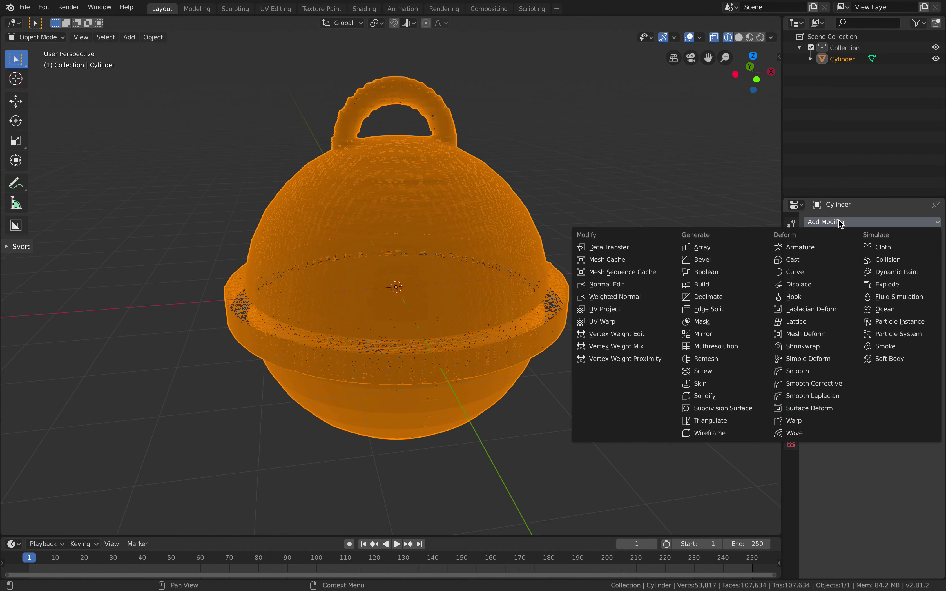
click(711, 297)
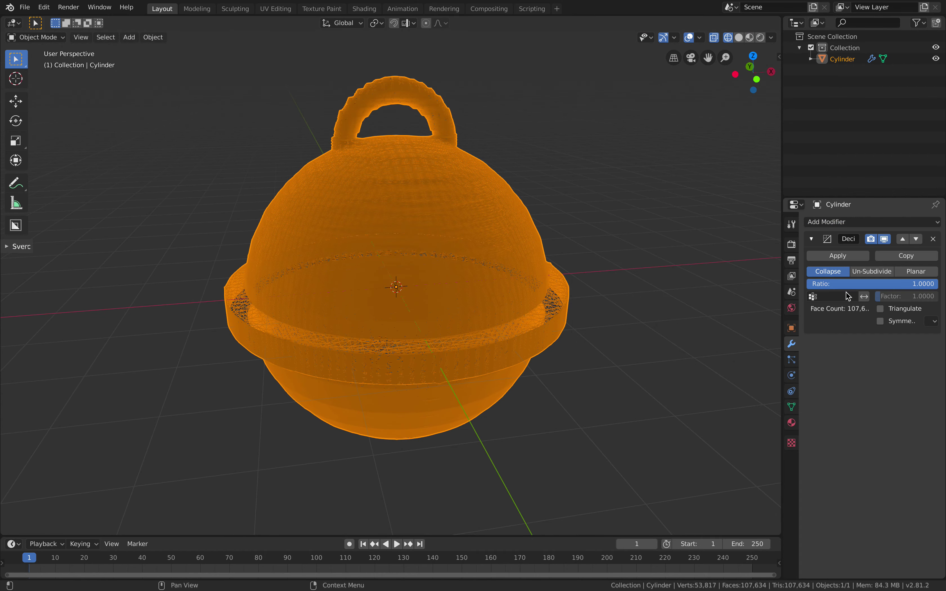
click(863, 285)
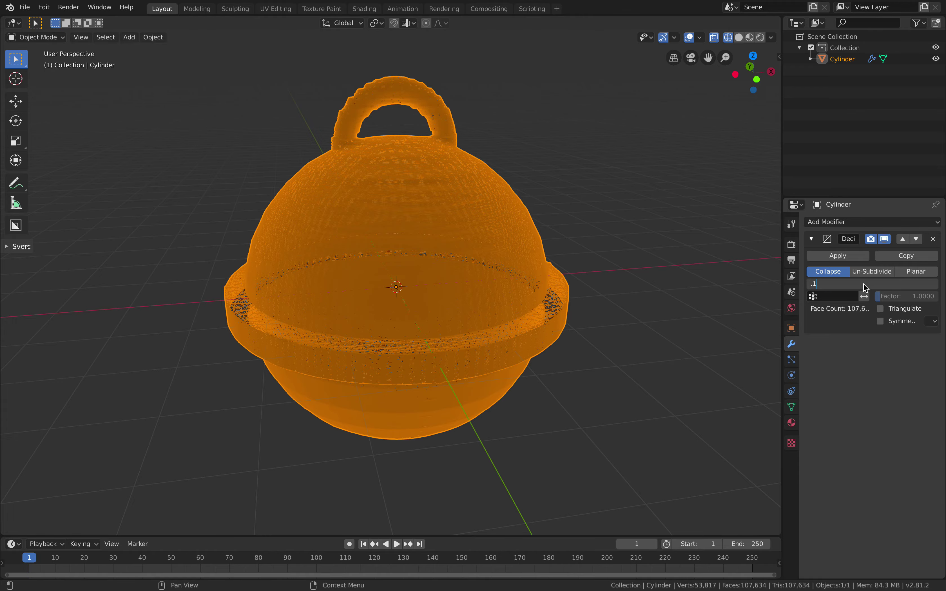
key(Return)
click(832, 258)
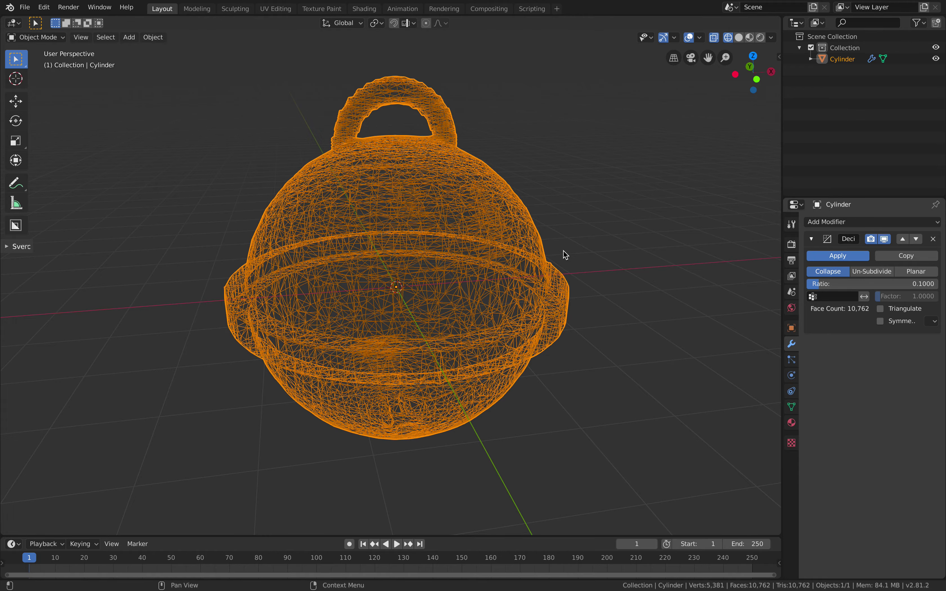
Step: Return to solid shading and examine the decimated bell's surface from the front and side
mouse_move(563, 250)
middle_down()
mouse_move(495, 201)
mouse_move(434, 198)
middle_up()
key(z)
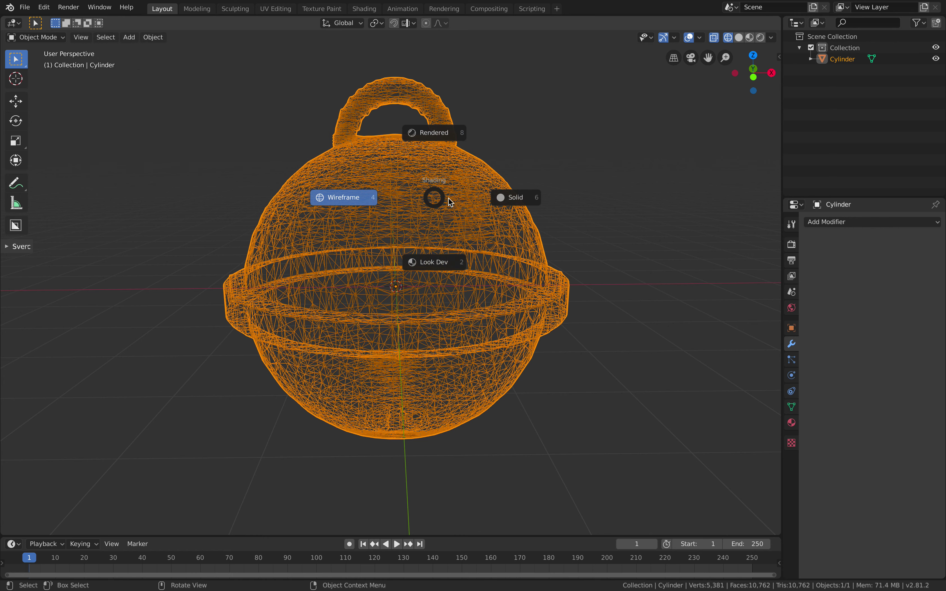
click(490, 195)
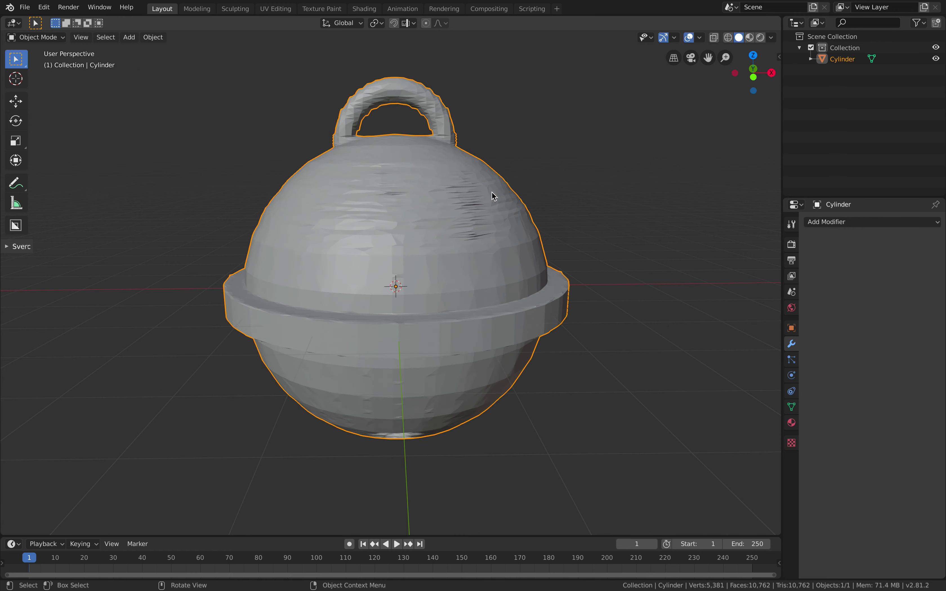
middle_drag(492, 192, 468, 199)
shift+middle_drag(468, 199, 459, 220)
scroll(459, 220, up, 2)
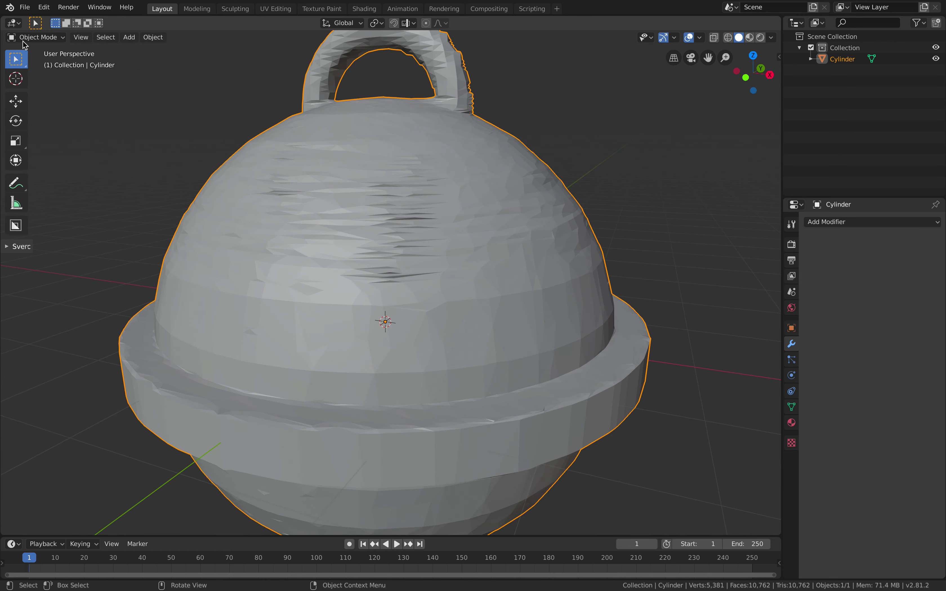
Step: Switch to Sculpt Mode and stroke the Simplify brush over the ridged patches on the upper dome
click(34, 37)
click(43, 74)
scroll(165, 211, down, 3)
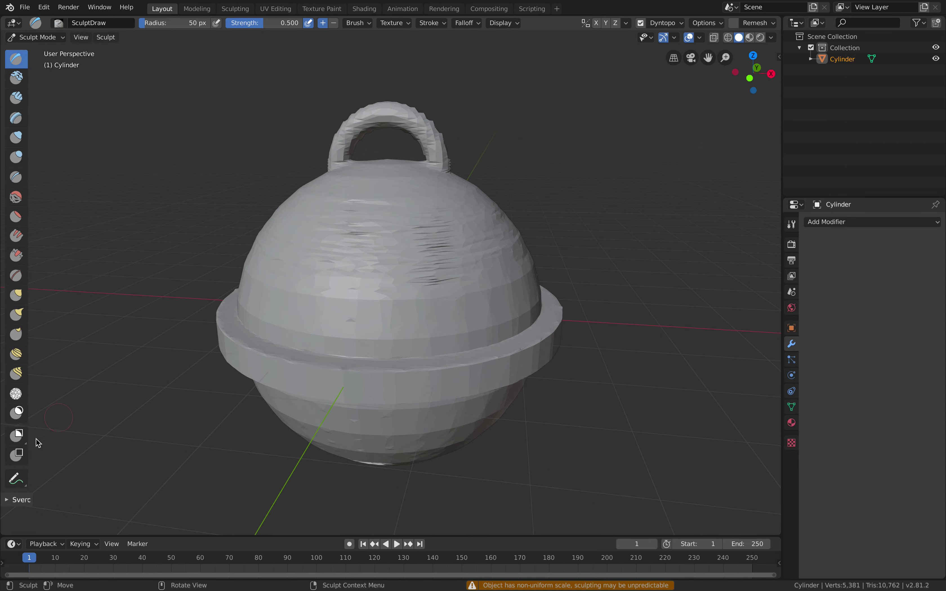
click(16, 394)
scroll(405, 265, down, 2)
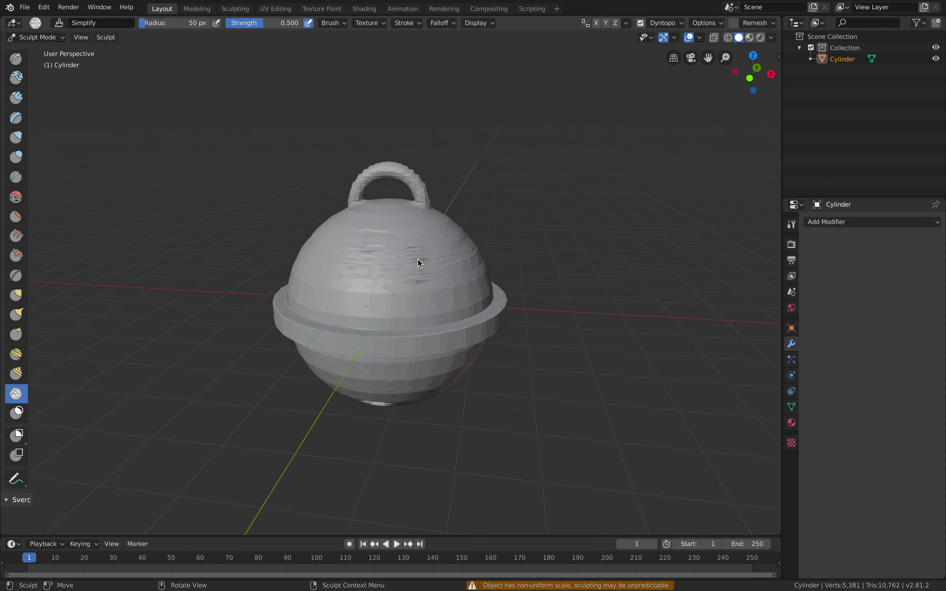
drag(417, 259, 412, 255)
middle_drag(413, 255, 404, 266)
mouse_move(414, 269)
mouse_down()
mouse_move(397, 282)
mouse_move(362, 258)
mouse_move(382, 289)
mouse_up()
scroll(381, 261, up, 5)
scroll(387, 270, down, 5)
Step: Try another Simplify stroke across the upper dome and undo it
middle_drag(382, 290, 360, 289)
mouse_move(360, 289)
mouse_down()
mouse_move(397, 294)
mouse_move(403, 255)
mouse_move(394, 287)
mouse_up()
scroll(397, 294, down, 7)
scroll(394, 287, up, 8)
mouse_move(388, 263)
middle_down()
mouse_move(438, 230)
mouse_move(412, 231)
middle_up()
key(ctrl+z)
Step: Return the bell to Object Mode and save the scene as doraemon_bell2.blend
click(29, 38)
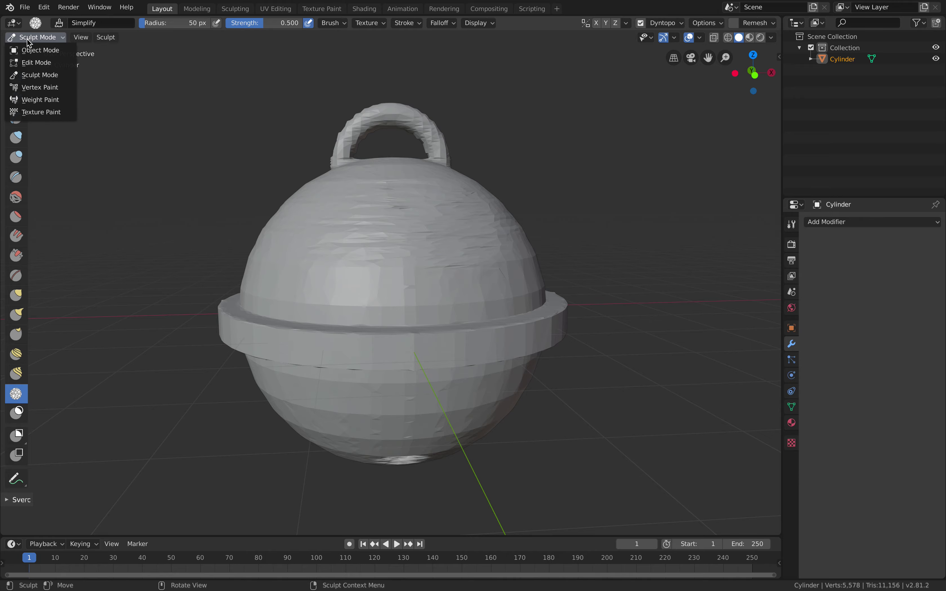
click(32, 50)
mouse_move(263, 171)
middle_down()
mouse_move(308, 132)
mouse_move(359, 113)
mouse_move(340, 188)
mouse_move(239, 186)
mouse_move(285, 180)
mouse_move(267, 183)
middle_up()
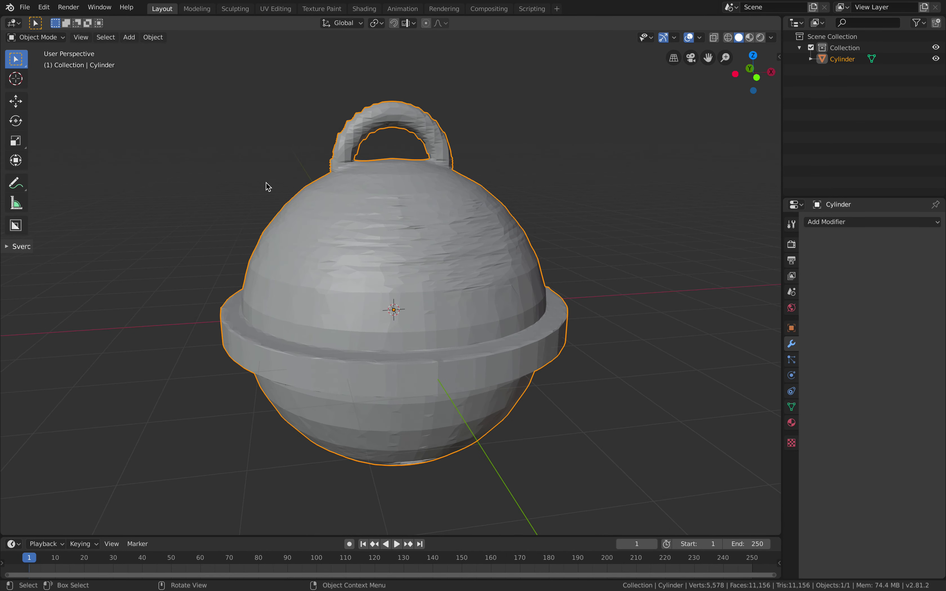
click(24, 8)
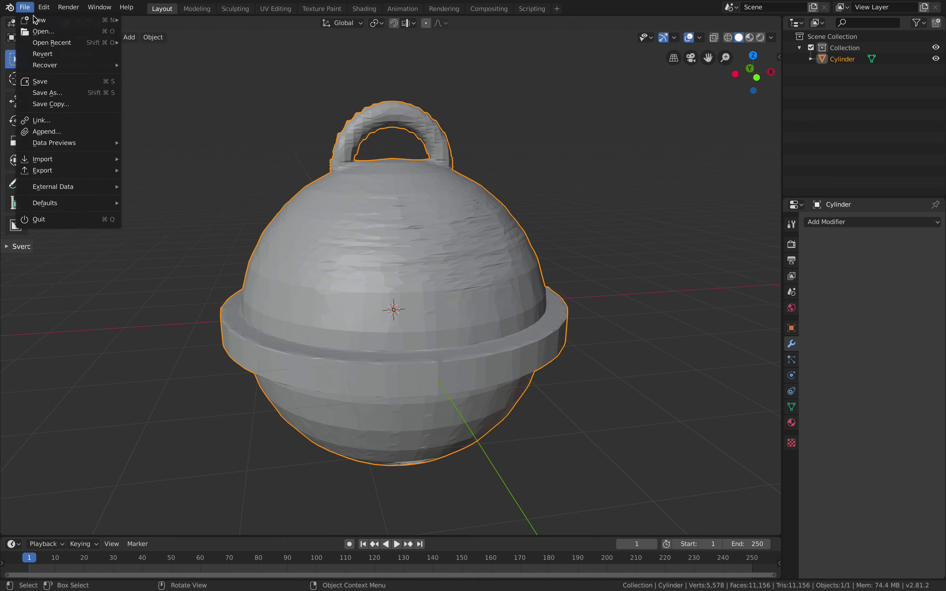
click(62, 93)
click(909, 37)
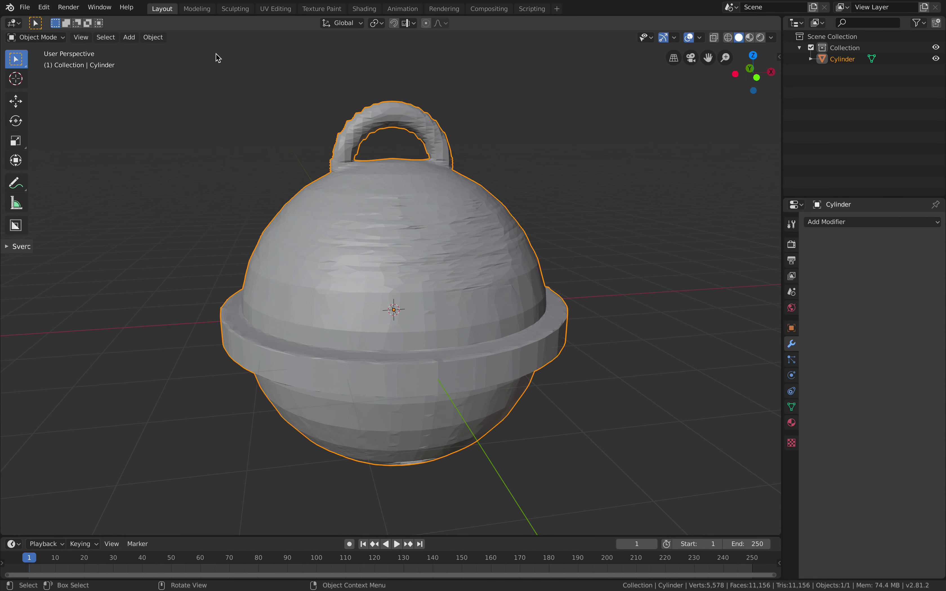
Step: Open the recent file doraemon_bell1.blend
click(23, 8)
mouse_move(48, 47)
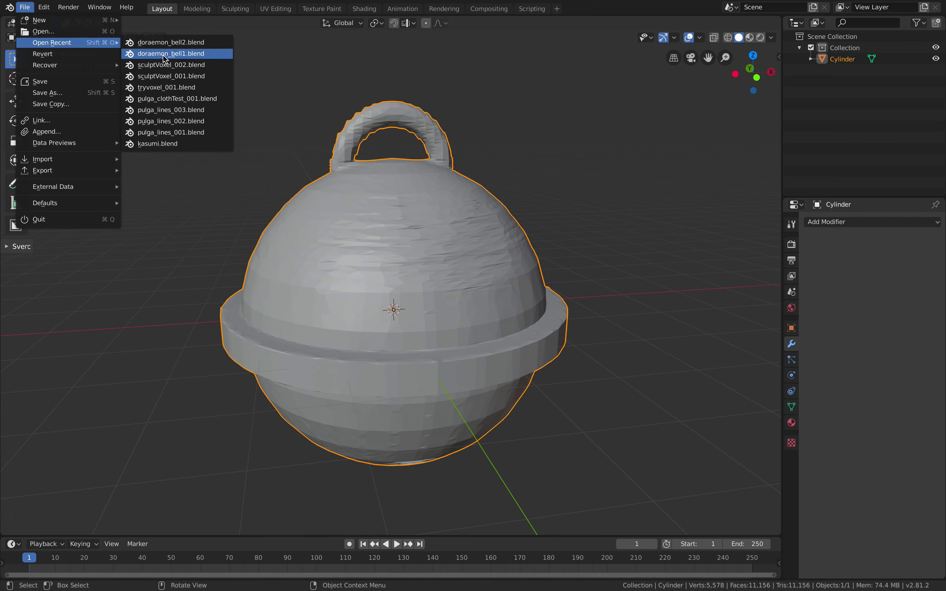
click(164, 55)
middle_drag(335, 188, 397, 264)
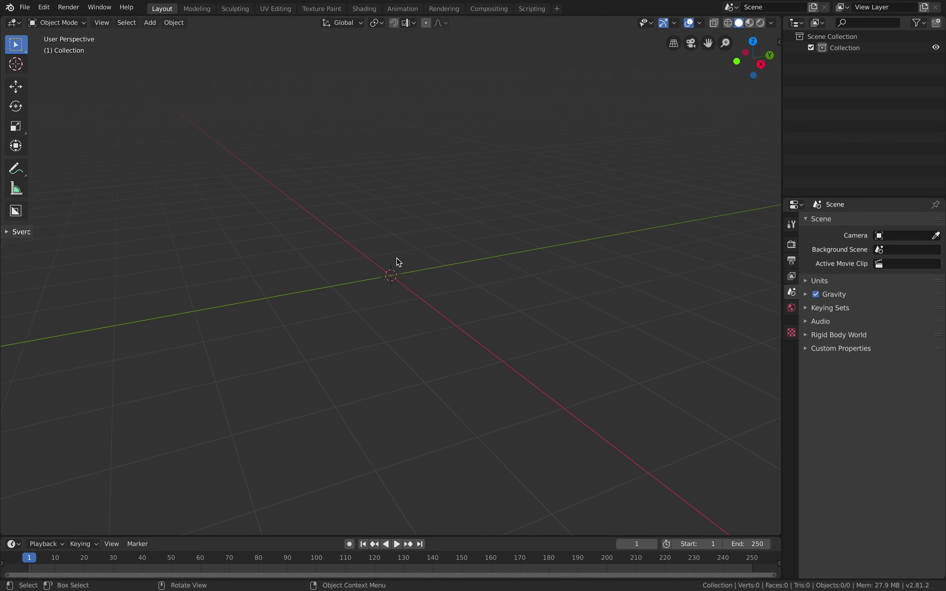
Step: Add a mesh cube at the origin as the base of the new bell body
key(shift+a)
mouse_move(384, 198)
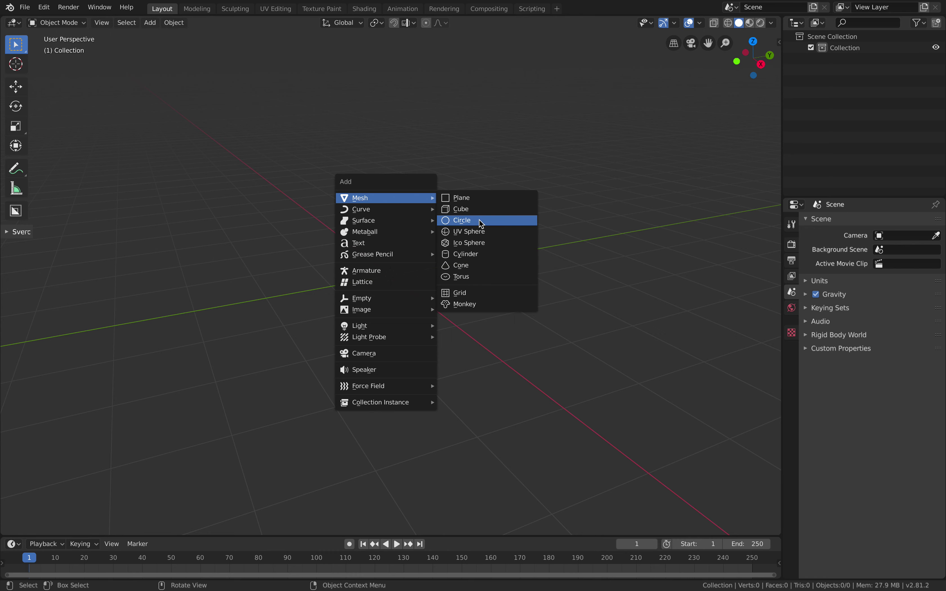
click(477, 211)
scroll(472, 234, up, 4)
middle_drag(472, 234, 494, 250)
scroll(485, 249, down, 2)
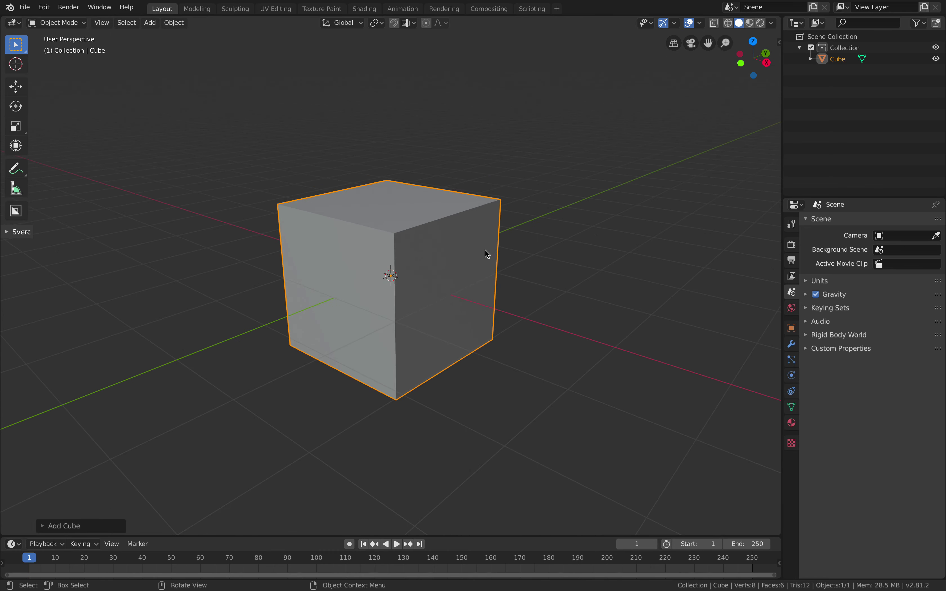
Step: Round the cube into a sphere with a Subdivision Surface modifier at level 3
key(ctrl+2)
key(ctrl+3)
mouse_move(466, 253)
middle_down()
mouse_move(483, 256)
mouse_move(461, 249)
mouse_move(473, 247)
middle_up()
scroll(483, 256, up, 2)
key(ctrl+4)
key(ctrl+3)
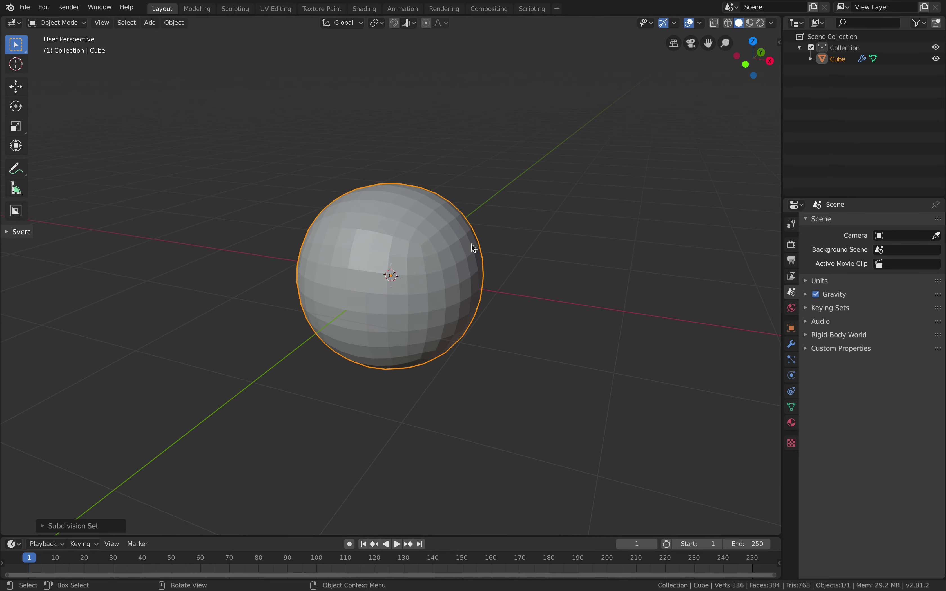
Step: Add a mesh torus at the origin around the rounded bell body
key(shift+a)
mouse_move(473, 247)
click(551, 322)
middle_drag(552, 323, 493, 279)
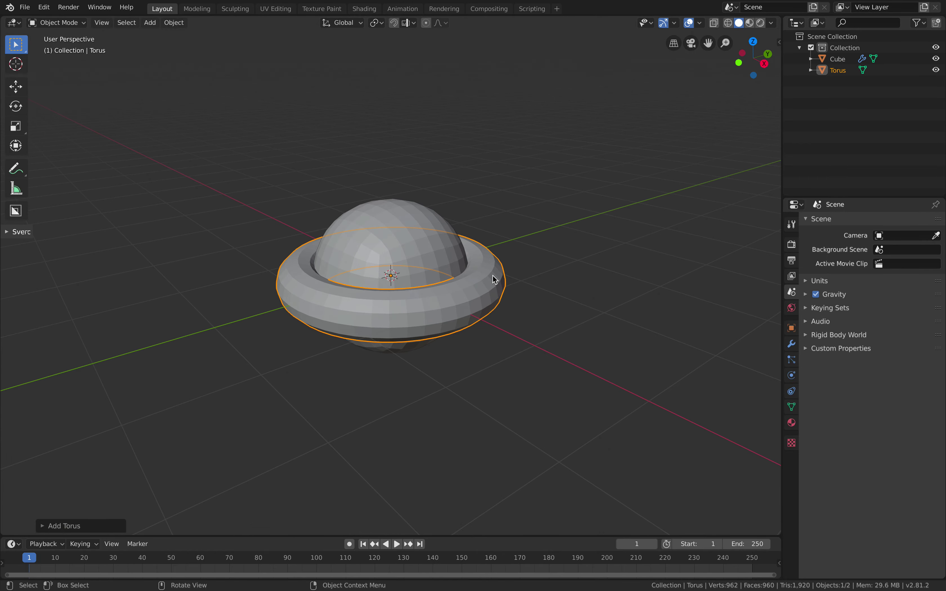
Step: Switch to the browser to check the reference photo of the Doraemon bell, and return to Blender
key(ctrl+Right)
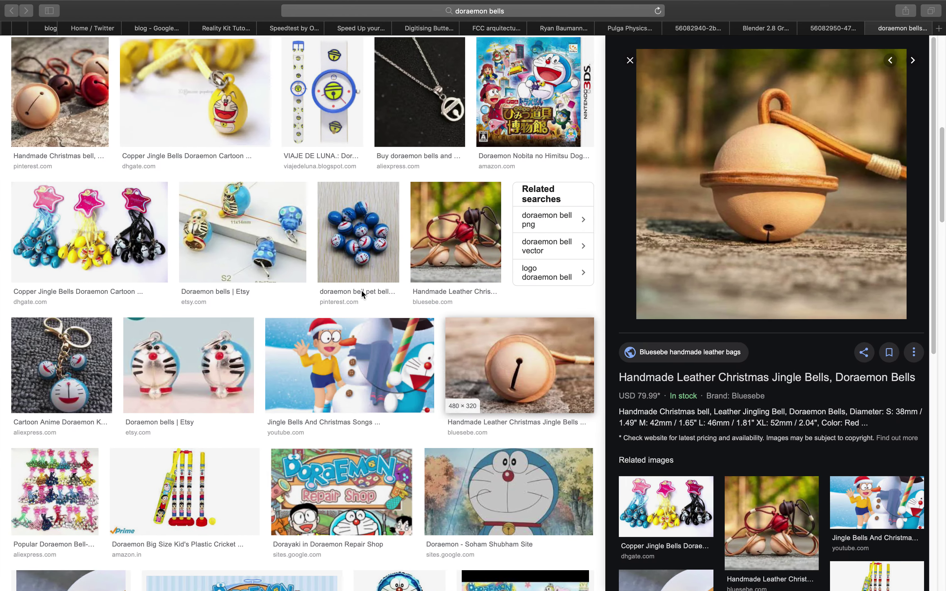
key(ctrl+Left)
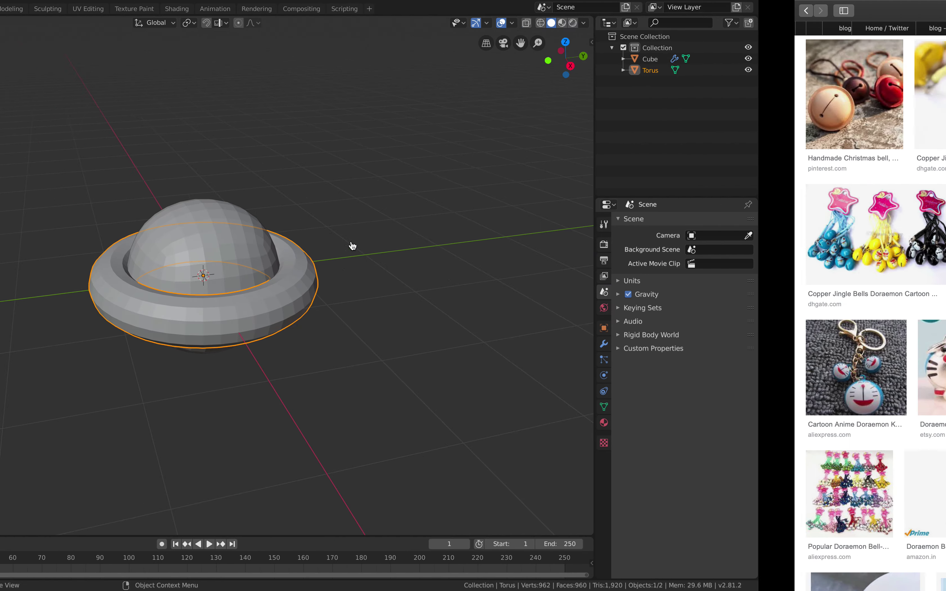
middle_drag(463, 244, 486, 243)
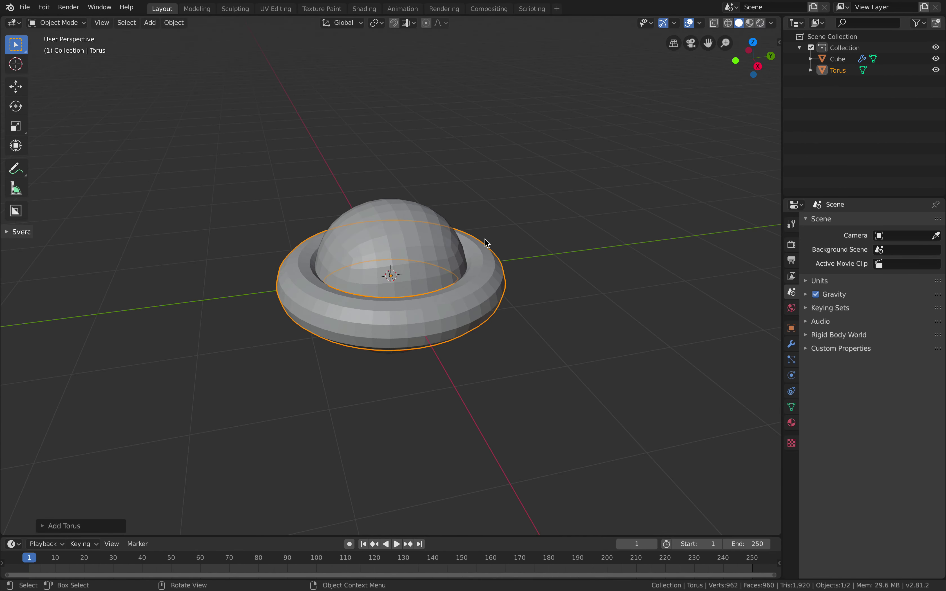
Step: Rotate the torus 90 degrees about the X axis so it stands upright
key(r)
key(z)
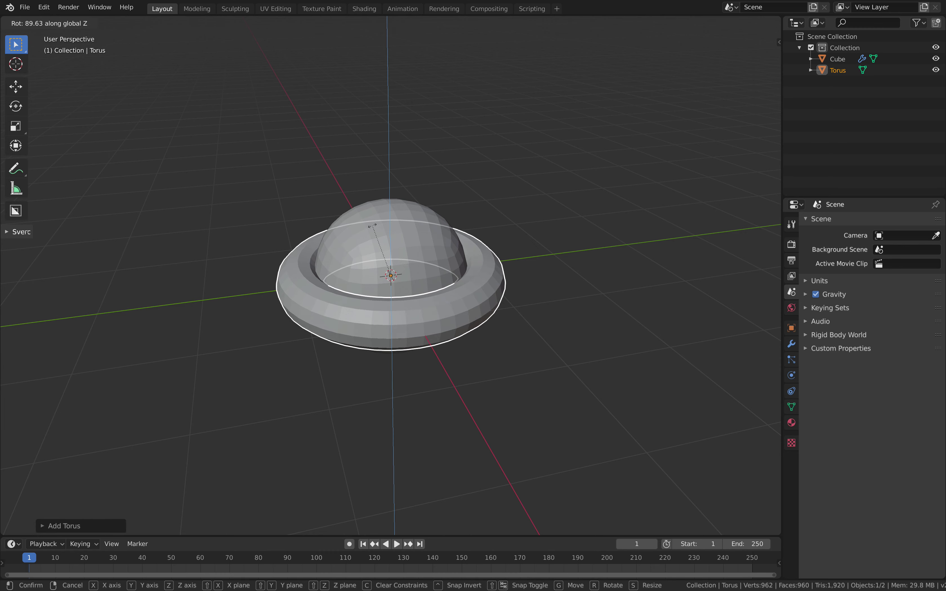
click(496, 245)
key(r)
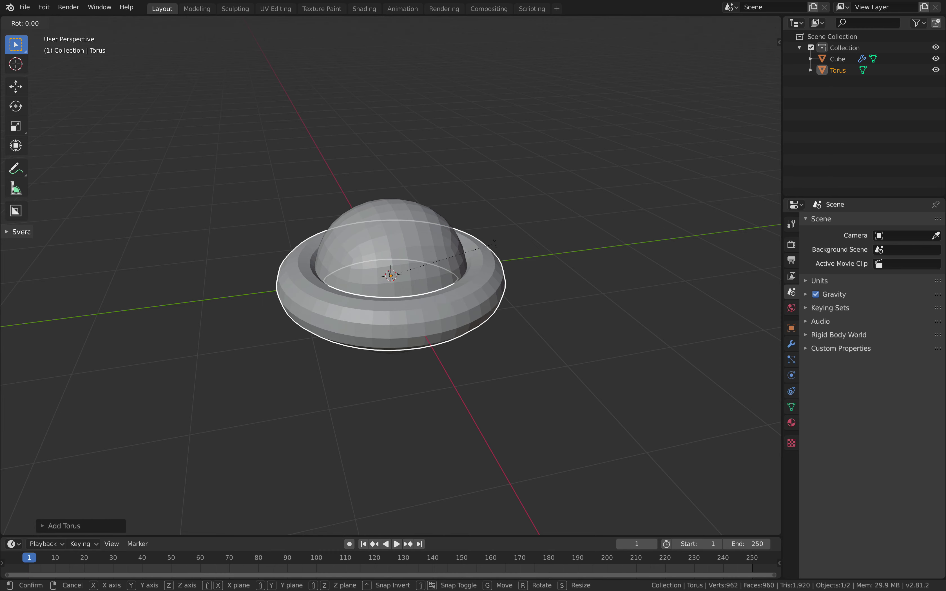
text(x90)
key(Return)
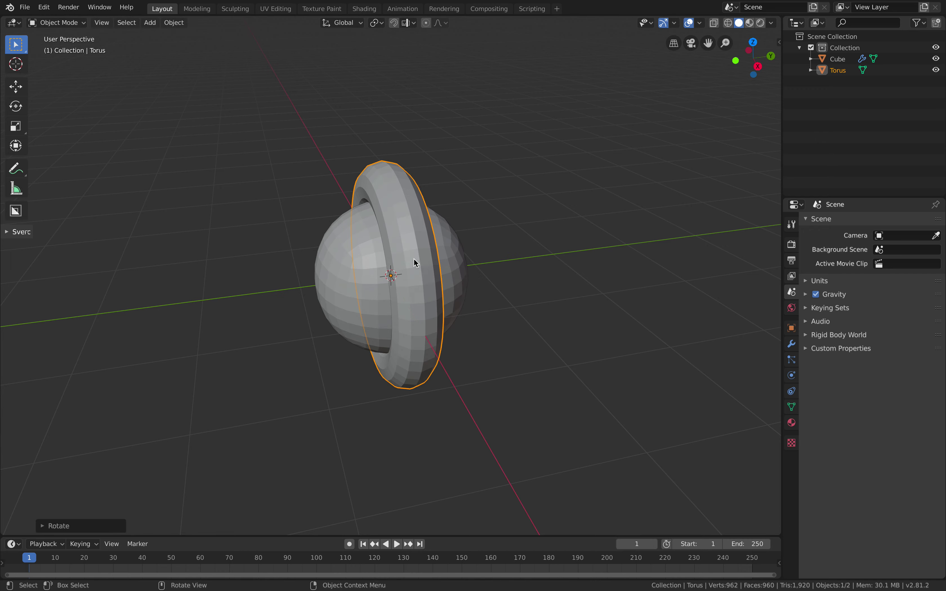
Step: Scale the torus down and raise it along Z to form the loop on top of the bell body
middle_drag(416, 263, 559, 259)
key(s)
click(467, 292)
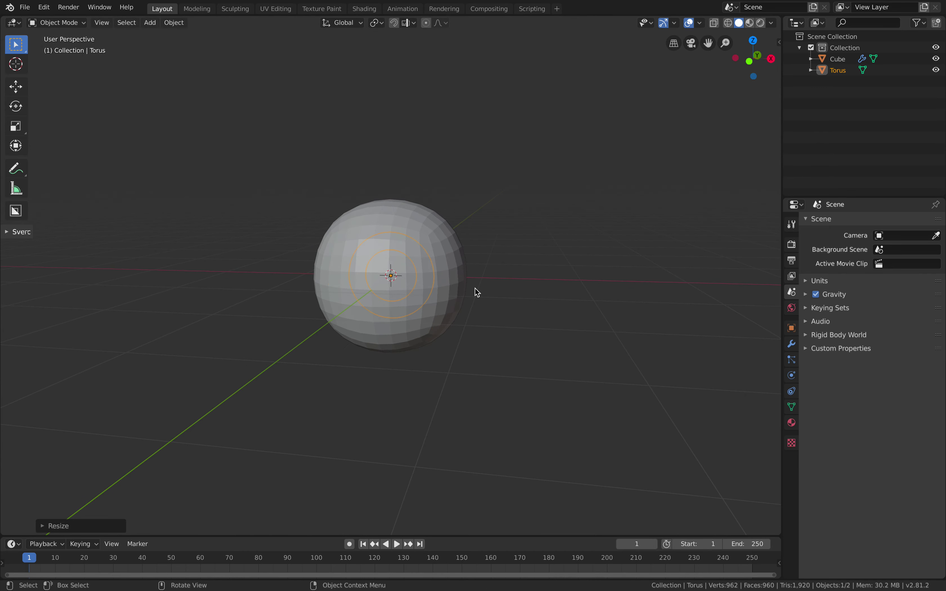
key(g)
key(z)
click(485, 228)
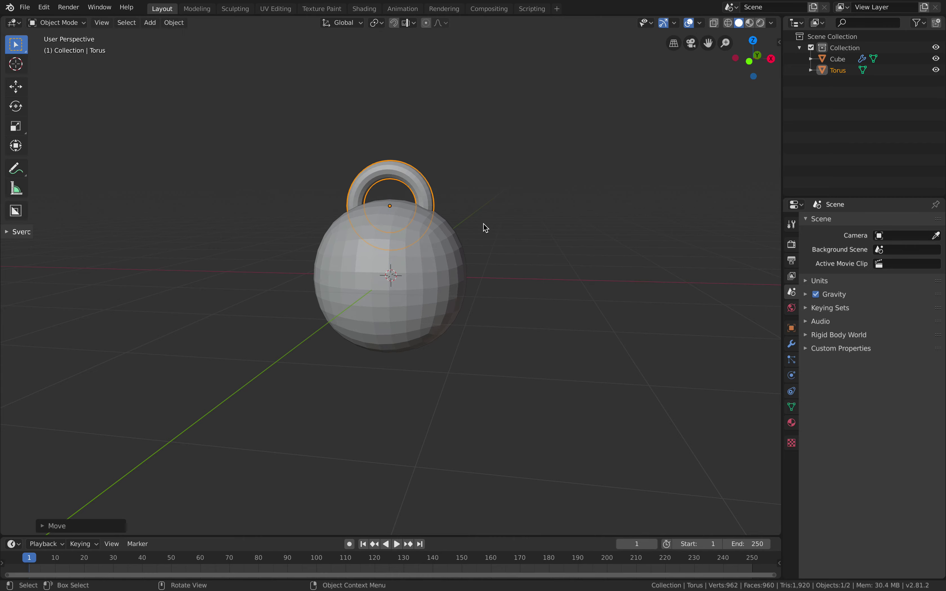
key(s)
click(500, 239)
Step: Add a mesh cylinder at the origin around the bell body
key(shift+a)
mouse_move(461, 260)
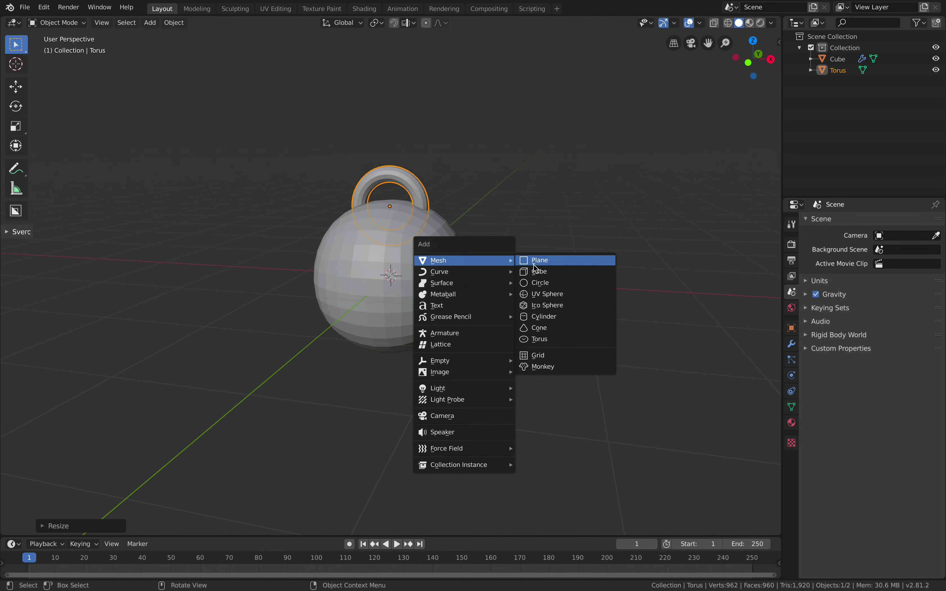
click(545, 317)
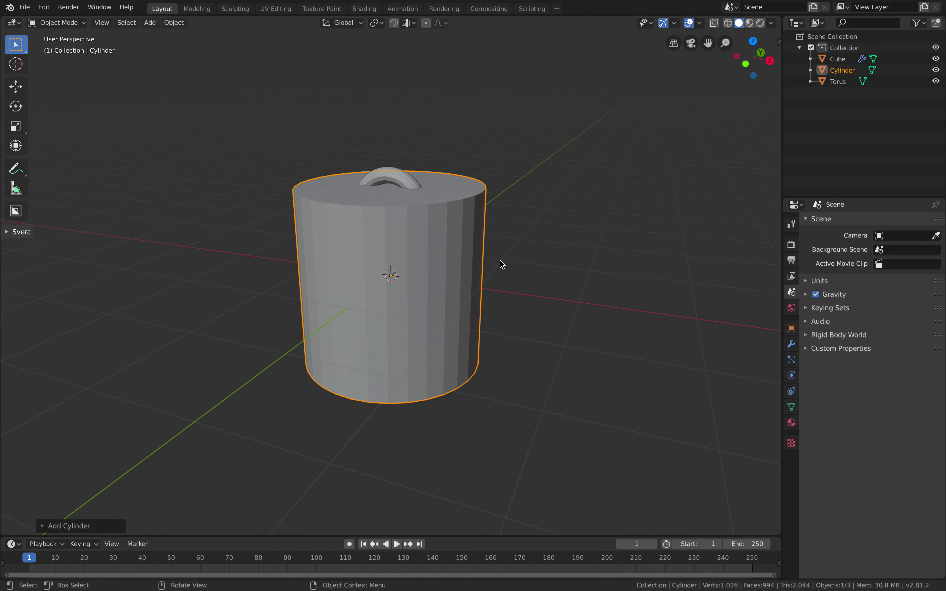
Step: Flatten the cylinder along Z into a thin band around the middle of the bell body
key(s)
key(z)
key(Return)
middle_drag(430, 251, 382, 249)
middle_drag(363, 289, 409, 300)
Step: Cut a narrow vertical slot into the lower front of the bell body with a BoxCutter box, redrawing the box after the first attempt
click(421, 258)
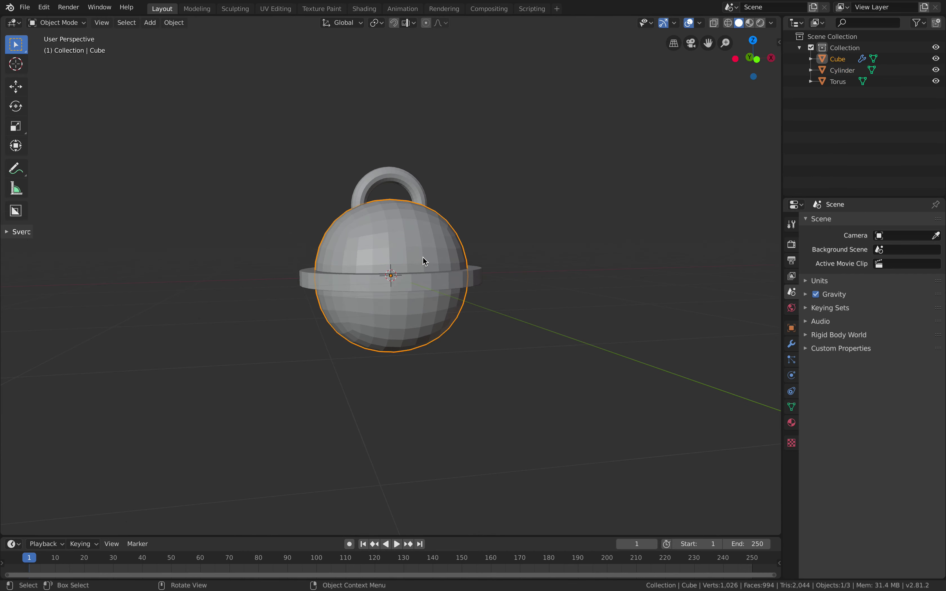
scroll(422, 261, up, 1)
middle_drag(433, 255, 428, 262)
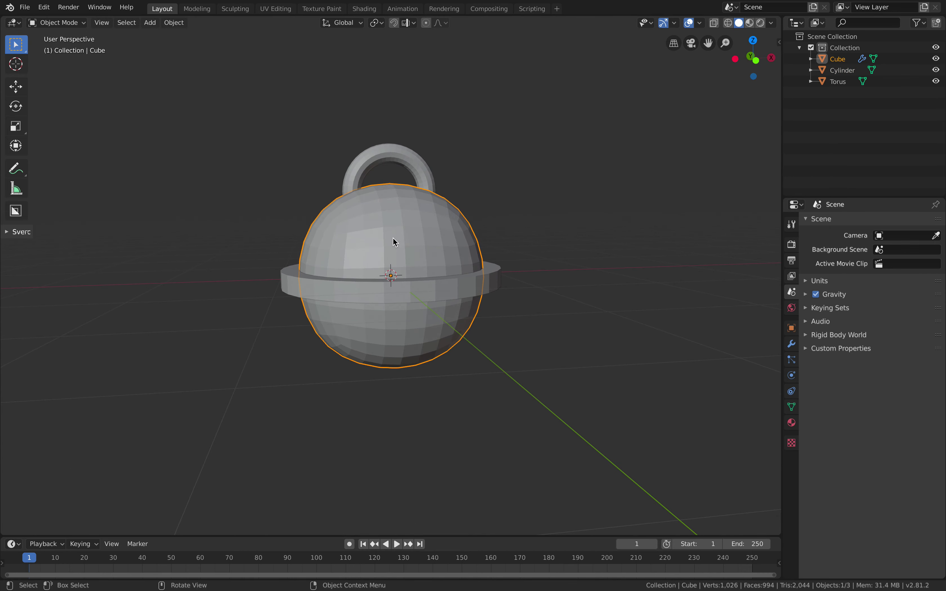
middle_drag(355, 212, 426, 256)
key(w)
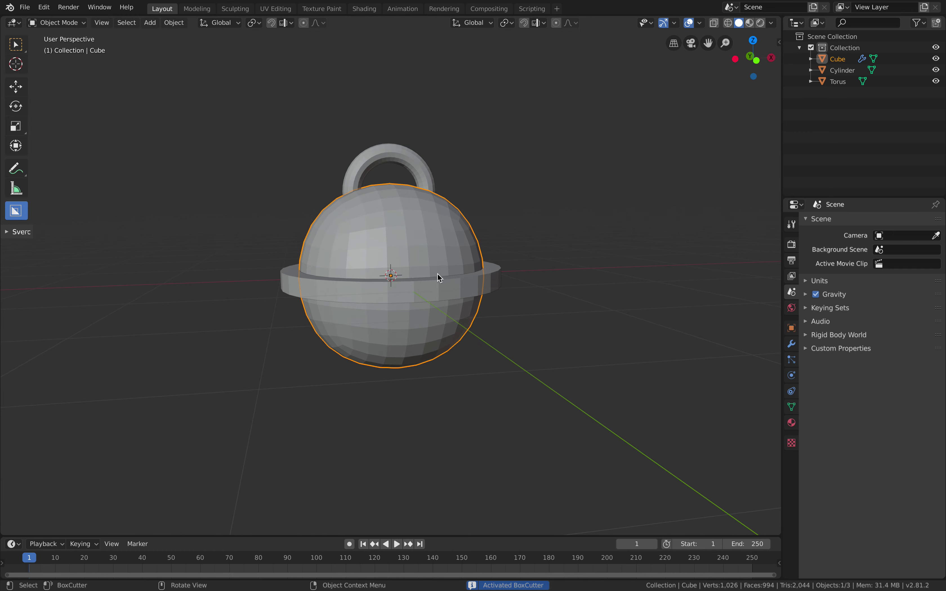
middle_drag(443, 299, 415, 248)
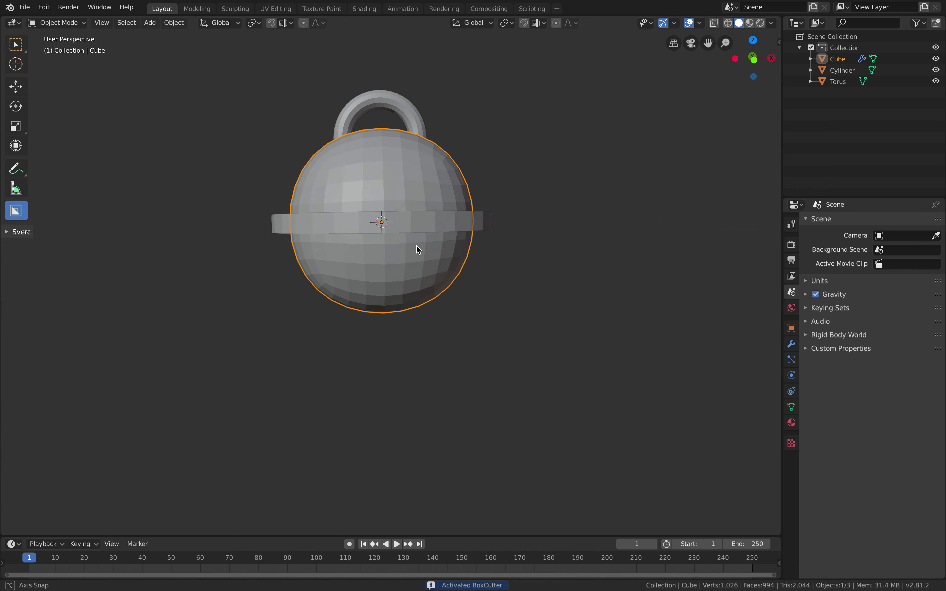
drag(376, 261, 386, 290)
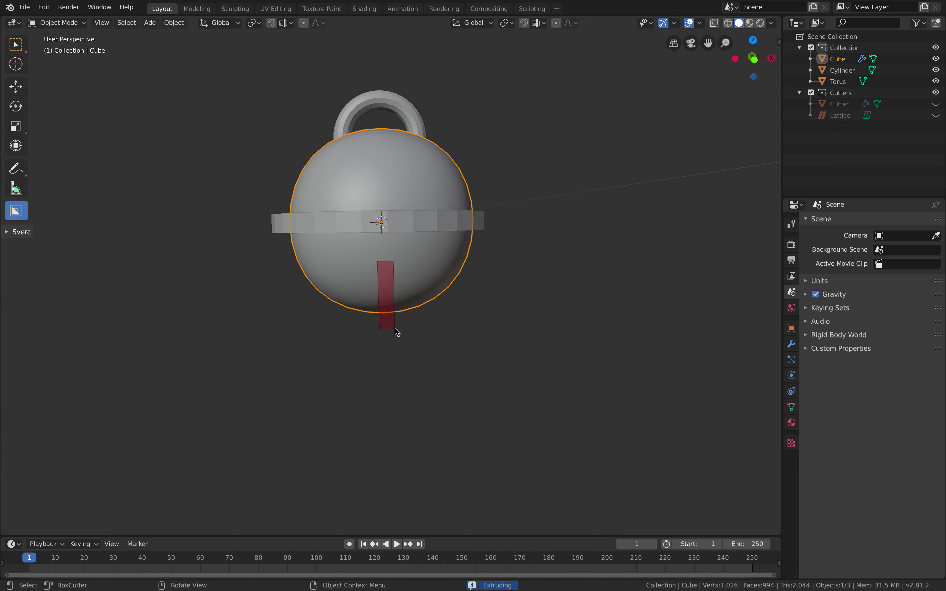
drag(397, 332, 396, 331)
middle_drag(319, 275, 299, 276)
key(ctrl+KP_Enter)
drag(374, 335, 389, 292)
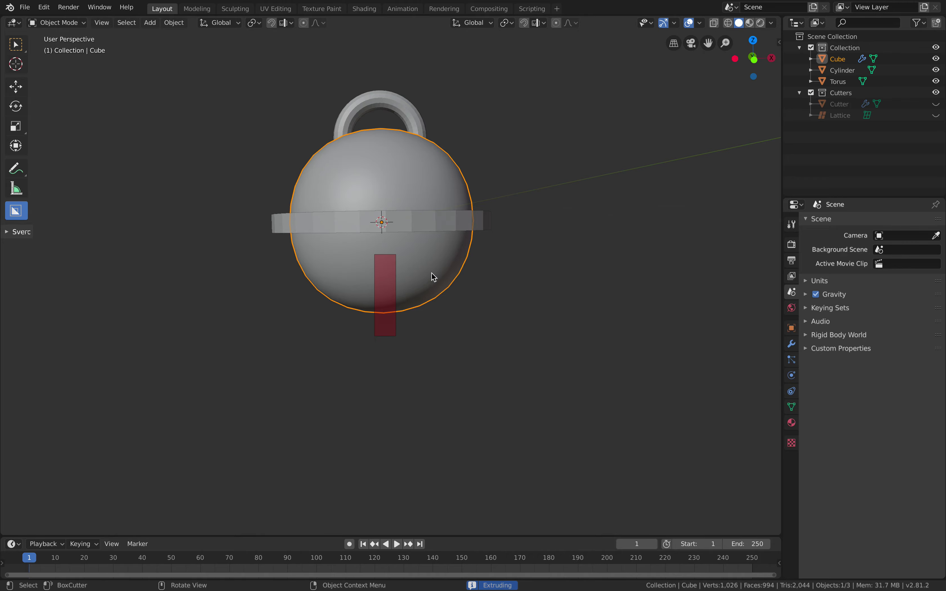
click(465, 287)
middle_drag(415, 291, 368, 276)
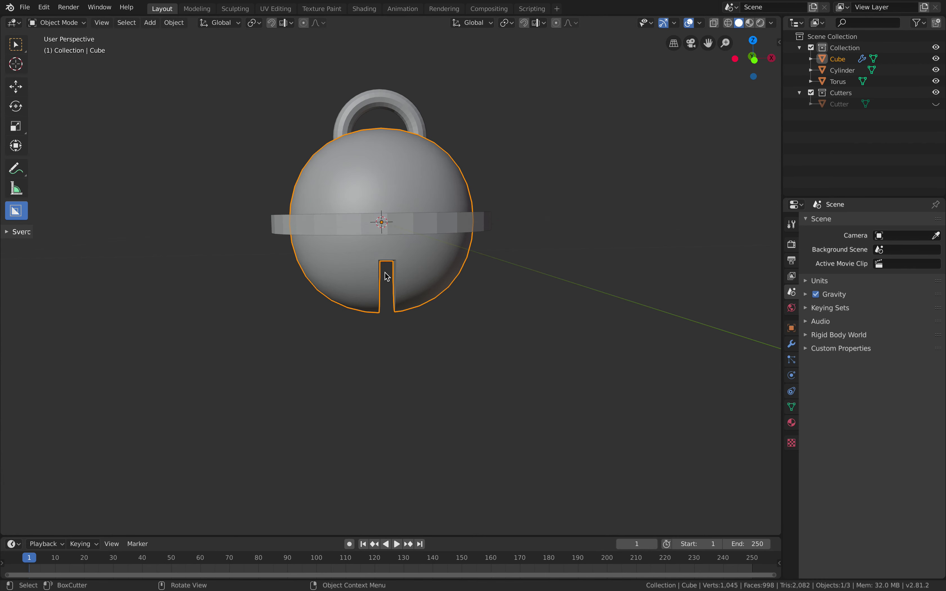
Step: Try to join the torus loop, bell body and cylinder band into one object, and undo the join
click(16, 44)
middle_drag(136, 110, 355, 143)
click(353, 137)
shift+click(356, 177)
shift+click(321, 260)
click(366, 150)
shift+click(392, 130)
shift+click(433, 205)
shift+click(483, 253)
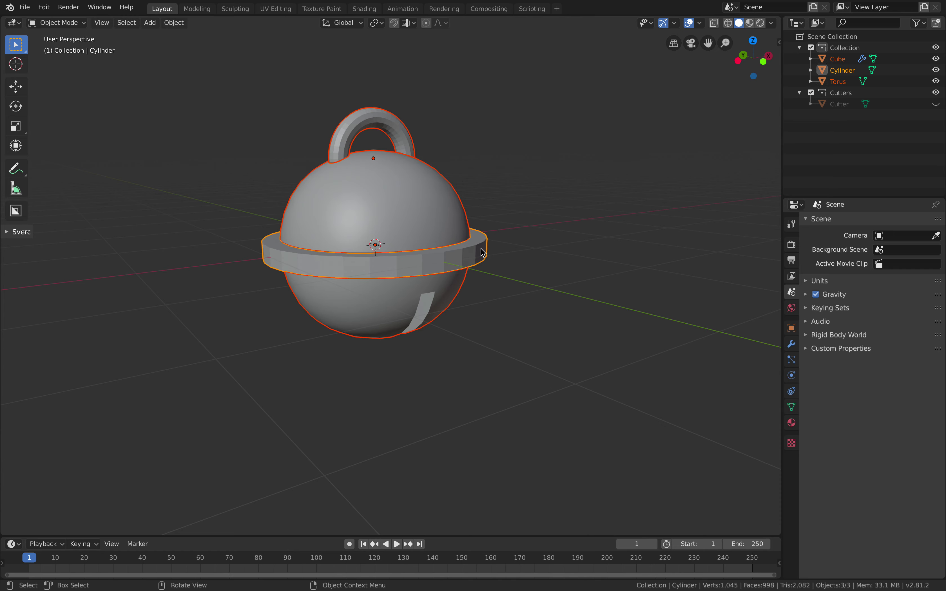
key(ctrl+j)
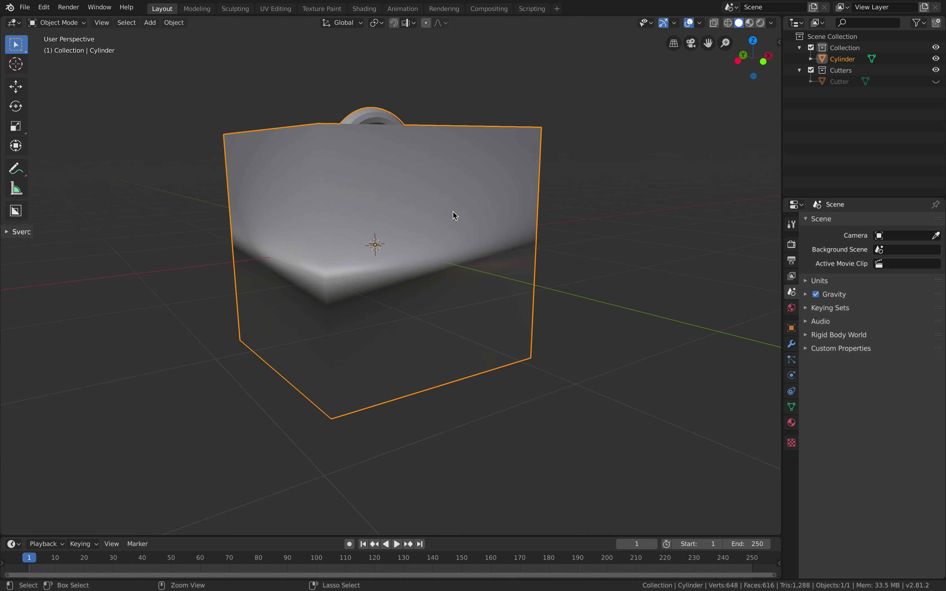
key(ctrl+z)
key(ctrl+z)
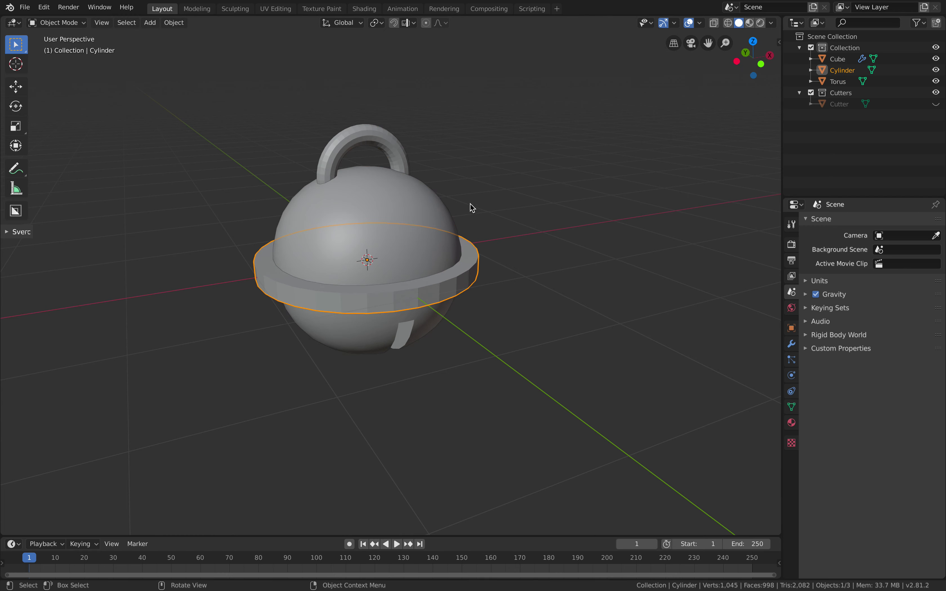
Step: Enable the display of Tool Settings in the 3D viewport header
scroll(470, 204, up, 1)
right_click(118, 29)
mouse_move(117, 28)
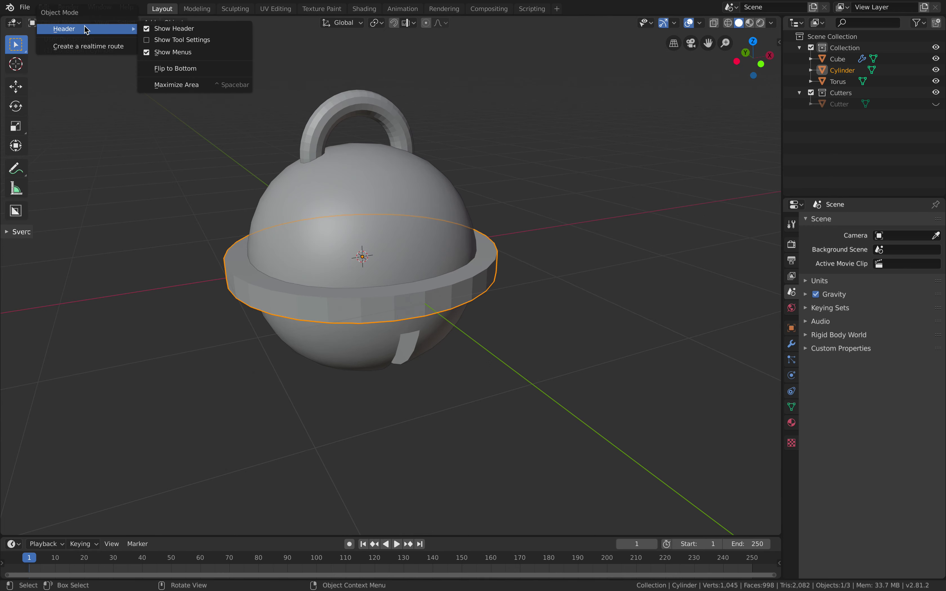
click(157, 38)
Step: Apply the Boolean modifier on the bell body so the slot becomes real geometry
click(401, 122)
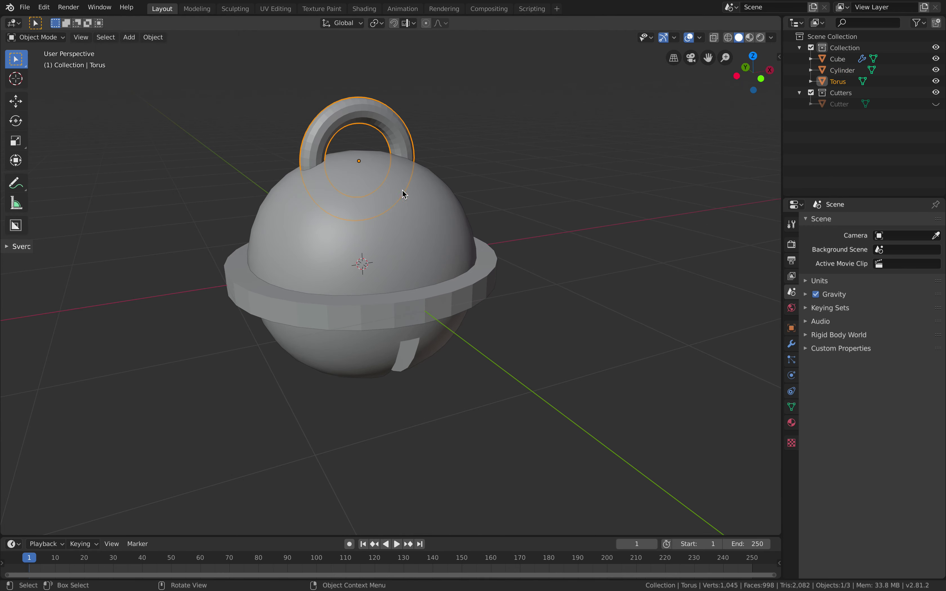
click(403, 199)
click(486, 255)
click(438, 226)
click(793, 347)
click(851, 257)
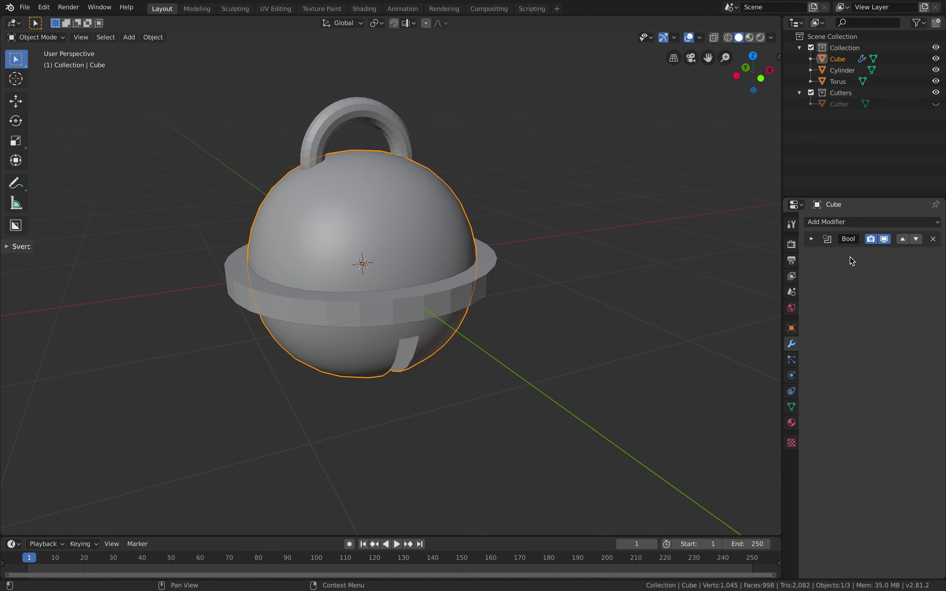
click(811, 239)
click(863, 261)
Step: Join the bell body, cylinder band and torus loop into a single object
middle_drag(461, 297, 457, 236)
shift+click(490, 266)
shift+click(398, 151)
middle_drag(399, 151, 539, 194)
key(ctrl+j)
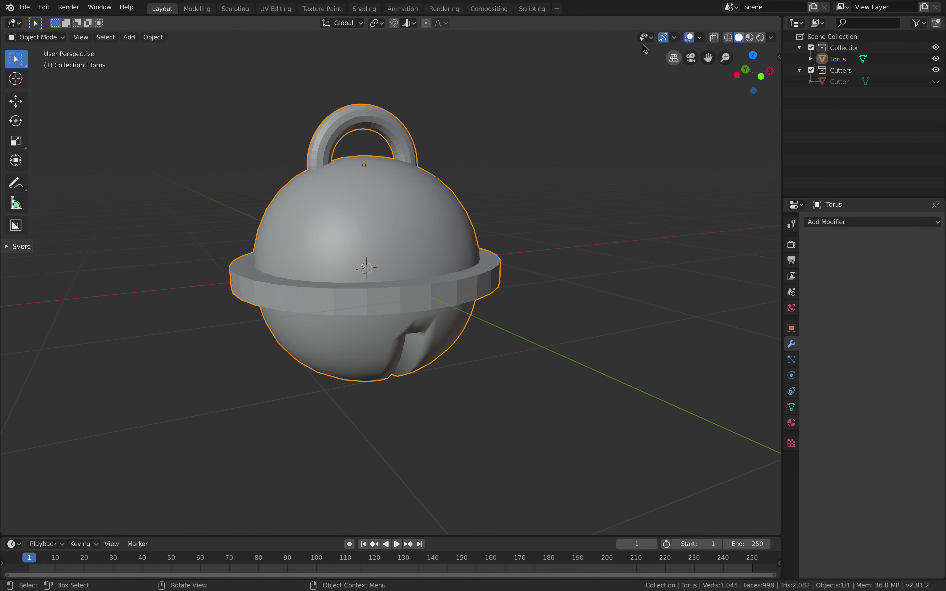
click(54, 39)
click(43, 73)
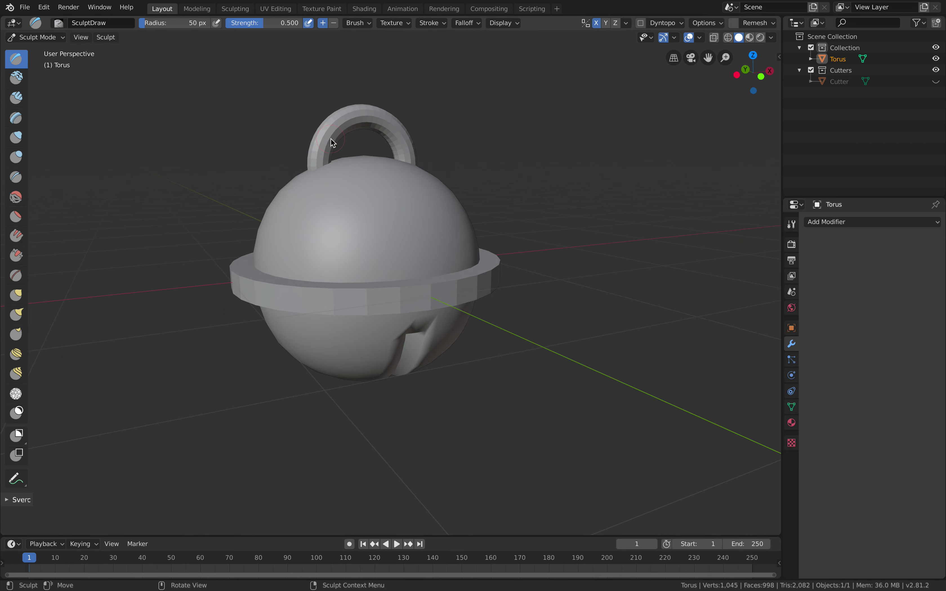
click(30, 38)
click(33, 50)
Step: Duplicate the joined bell and place the copy beside the original
scroll(359, 196, down, 2)
shift+middle_drag(408, 199, 299, 228)
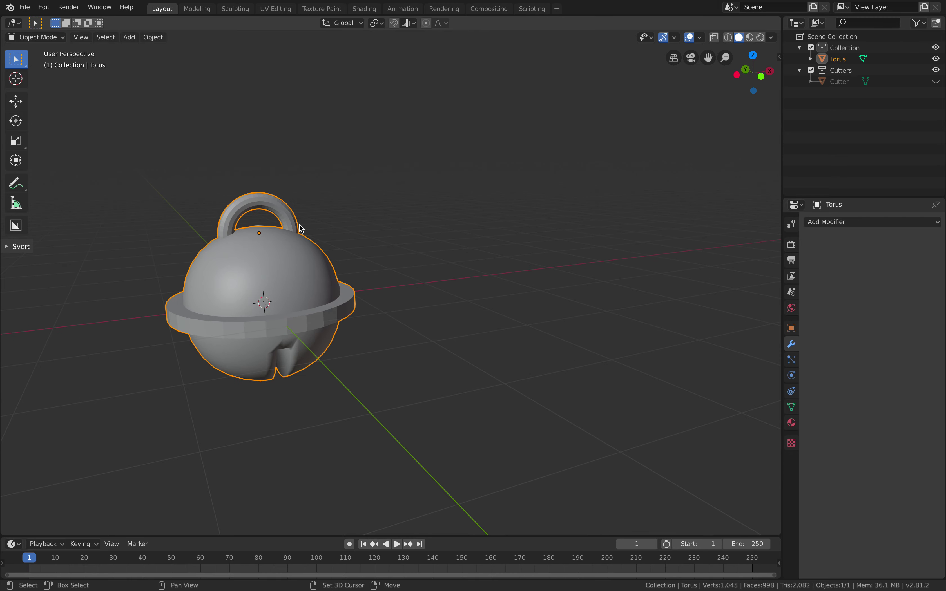
key(shift+d)
click(506, 207)
Step: Save the current file, and save the scene as a new version named doraemon_bell3.blend on the Desktop
key(ctrl+s)
scroll(430, 174, up, 2)
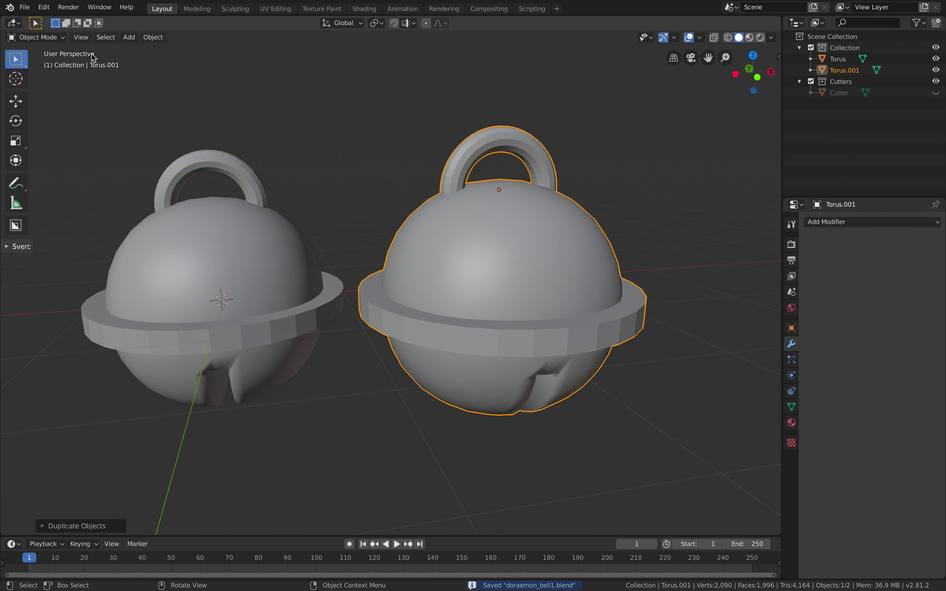
click(25, 7)
click(41, 93)
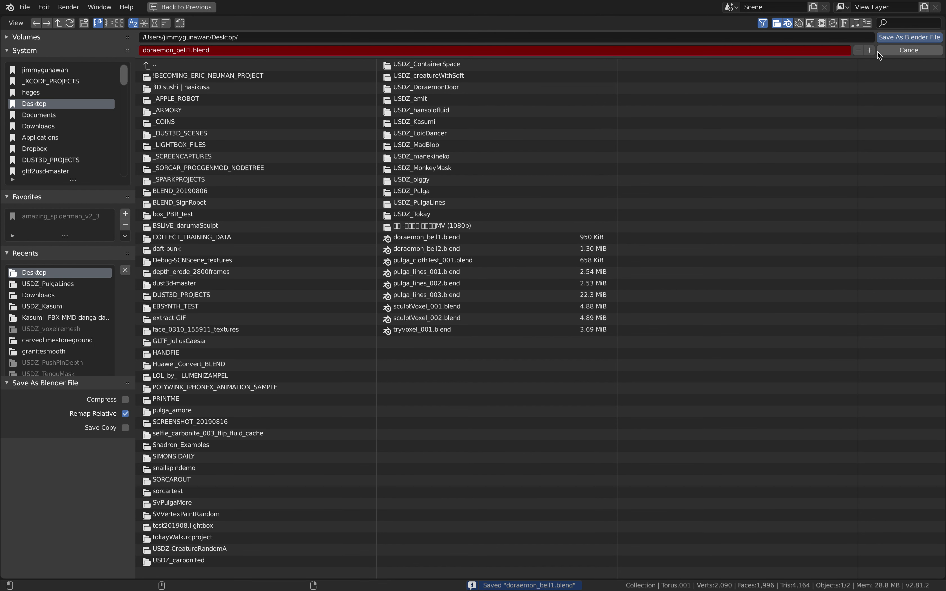
click(880, 51)
click(24, 7)
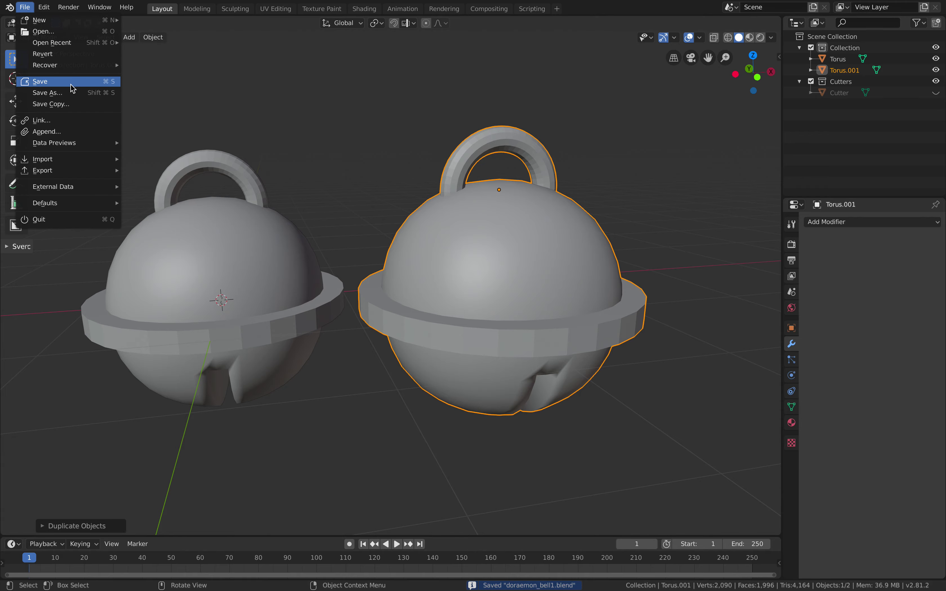
click(59, 93)
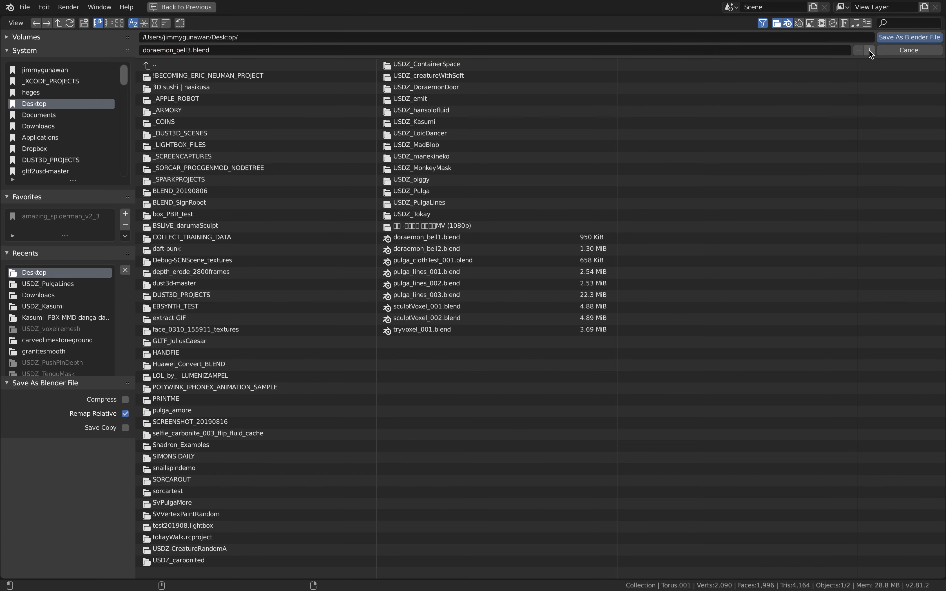
click(886, 38)
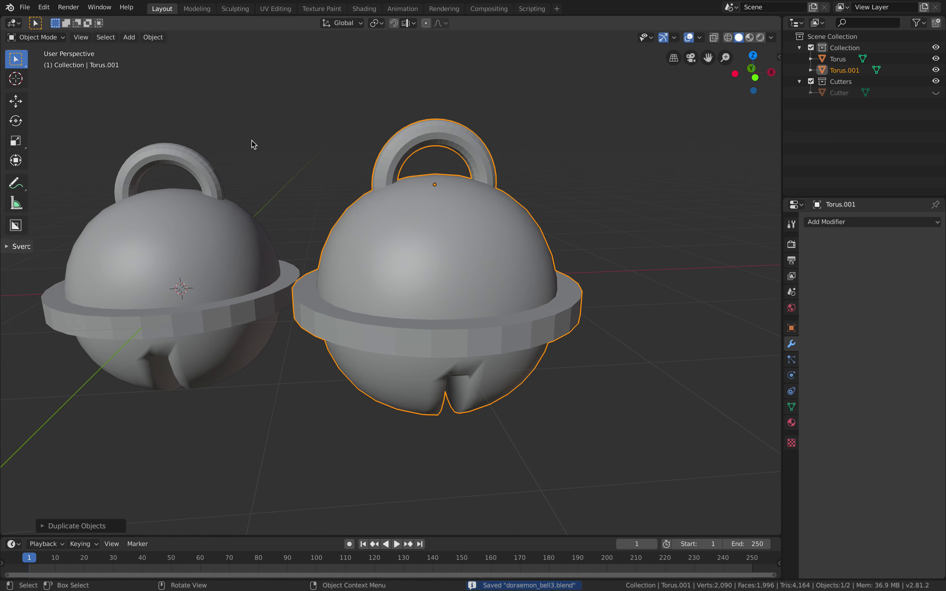
Step: Switch the duplicated bell to Sculpt Mode and voxel-remesh it with a smaller voxel size
click(58, 41)
click(59, 75)
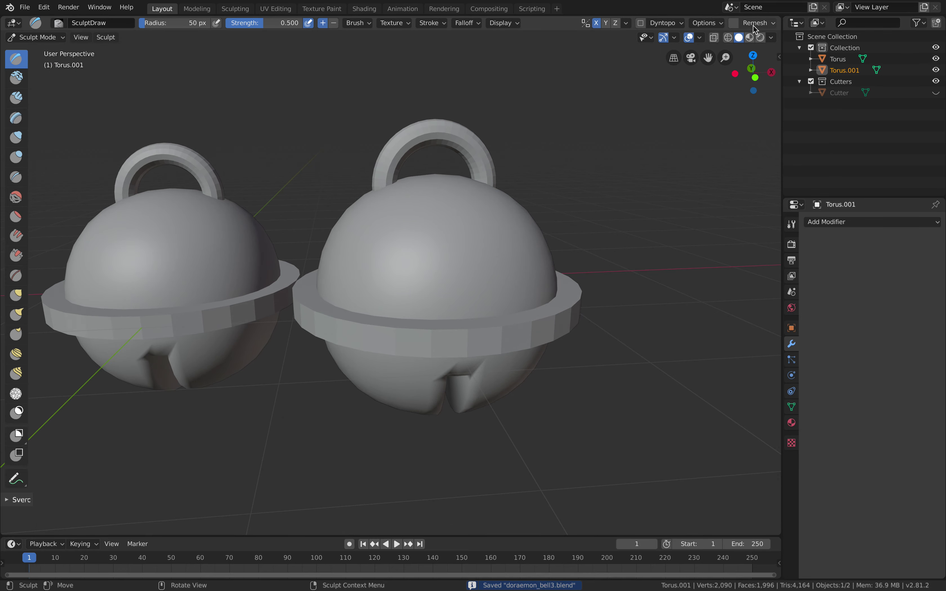
click(735, 24)
middle_drag(544, 226, 501, 229)
key(ctrl+z)
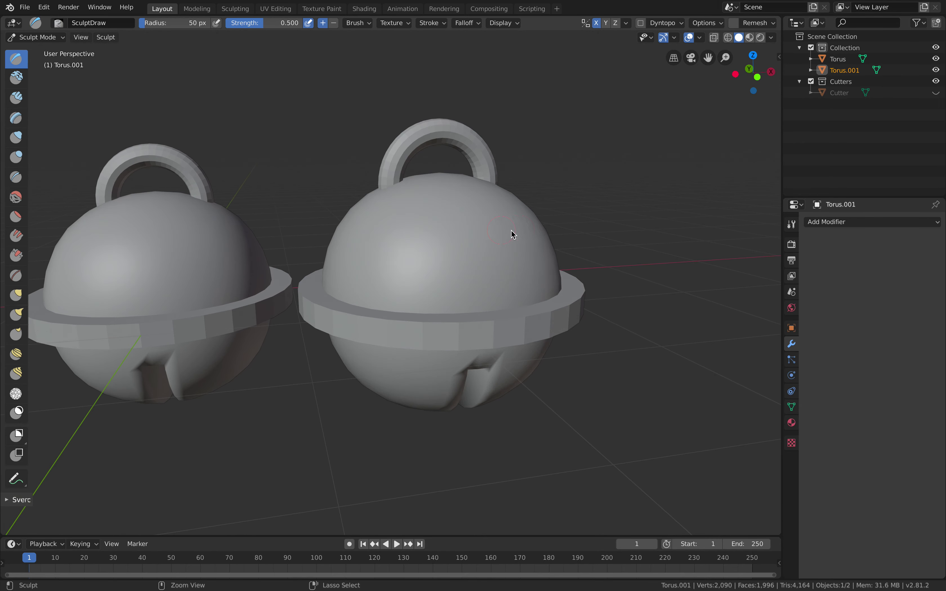
click(753, 27)
click(768, 43)
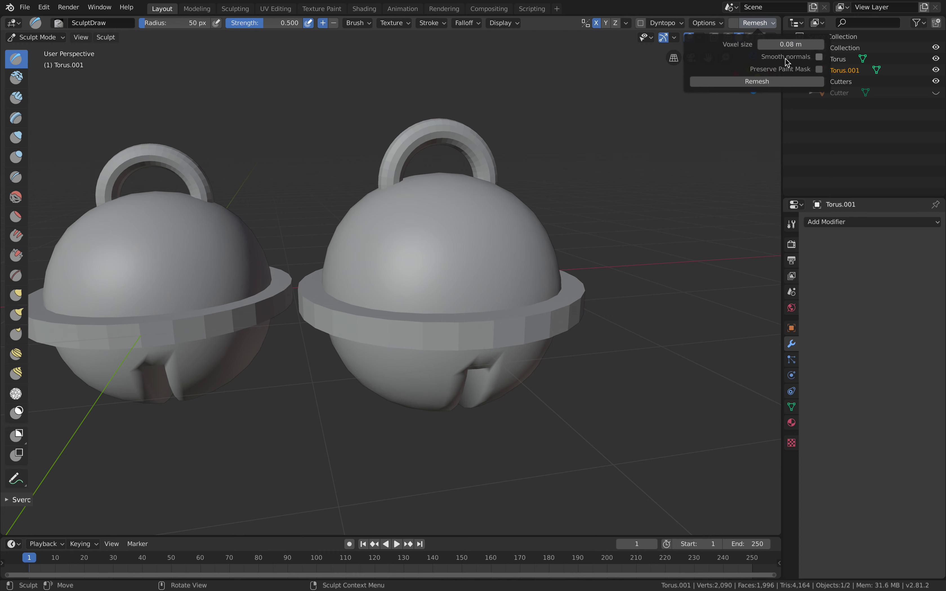
click(757, 82)
mouse_move(506, 200)
middle_down()
mouse_move(506, 184)
mouse_move(485, 191)
mouse_move(473, 173)
mouse_move(498, 253)
middle_up()
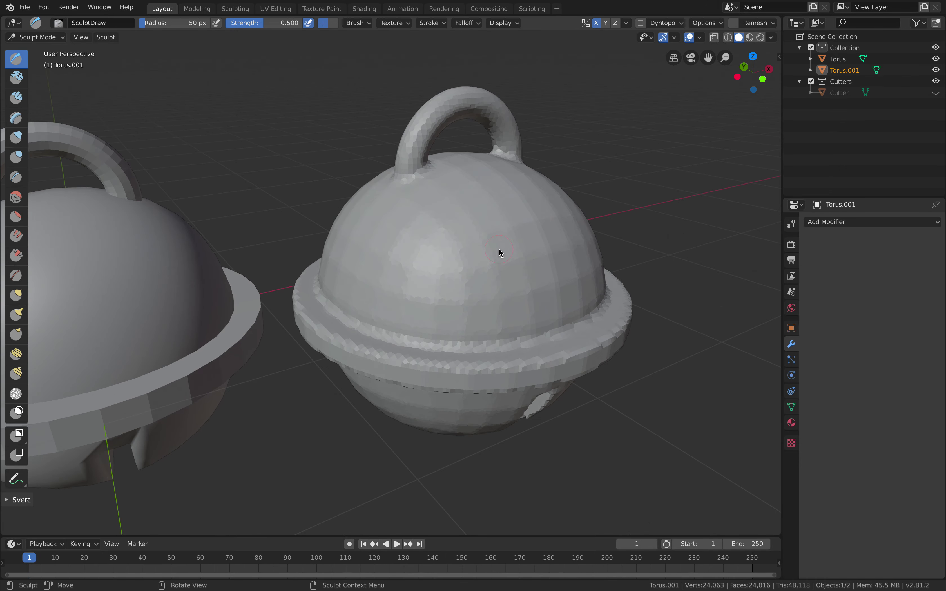
Step: Choose the Simplify sculpt brush and set its radius to 131 px
key(z)
click(530, 245)
click(15, 394)
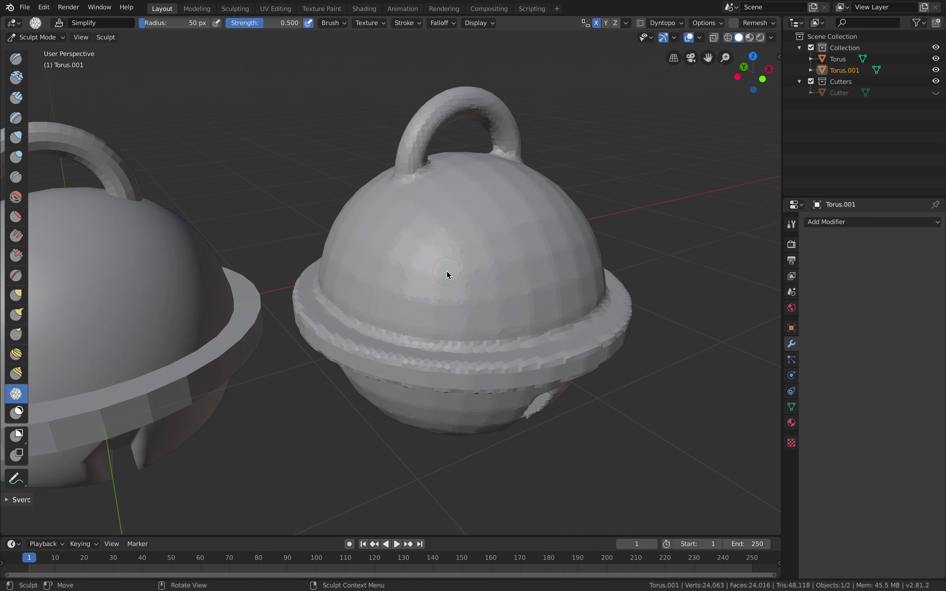
drag(512, 276, 449, 278)
mouse_move(515, 283)
middle_down()
mouse_move(439, 260)
mouse_move(458, 253)
middle_up()
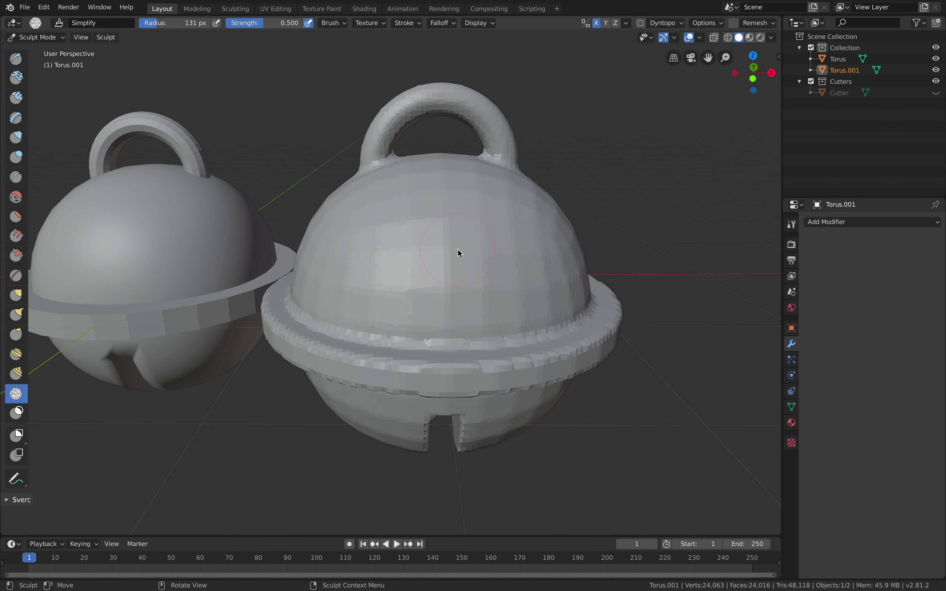
right_click(457, 252)
middle_drag(504, 205, 498, 209)
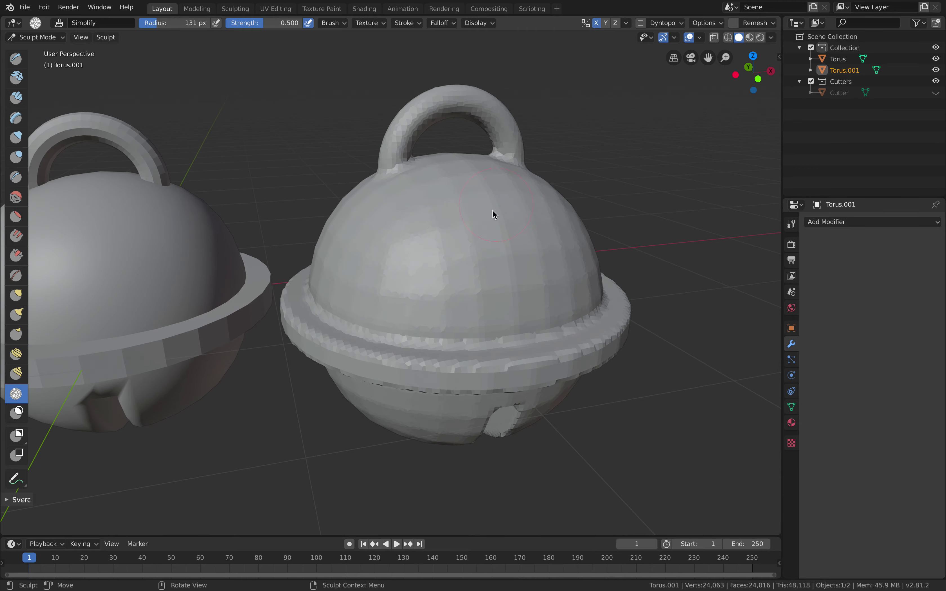
Step: Smooth the faceted surface of the remeshed bell with brush strokes over the dome and around the slot
mouse_move(431, 271)
middle_down()
mouse_move(480, 285)
mouse_move(432, 296)
mouse_move(521, 279)
mouse_move(435, 264)
mouse_move(438, 249)
mouse_move(366, 246)
middle_up()
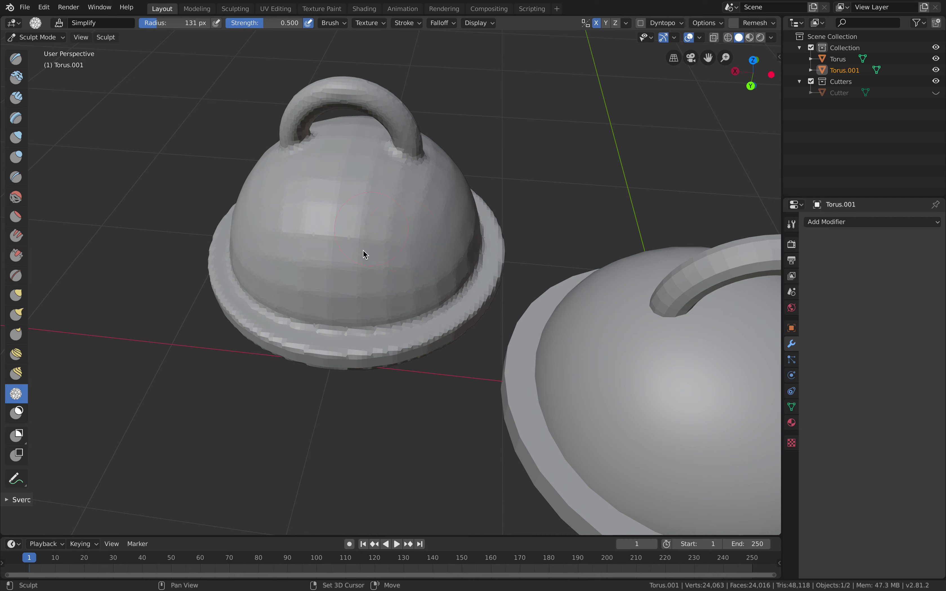
middle_drag(346, 213, 354, 191)
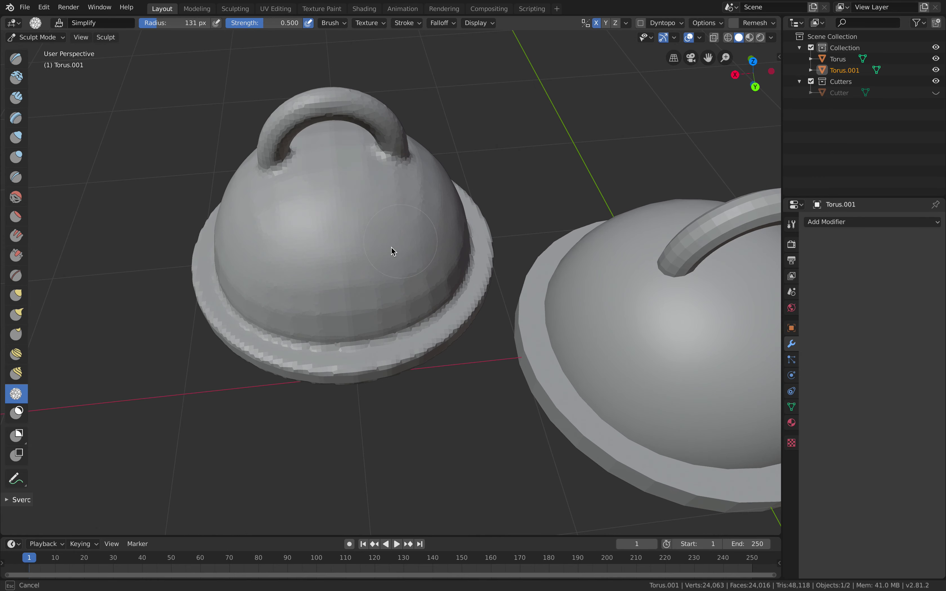
shift+middle_drag(392, 250, 430, 254)
middle_drag(388, 289, 358, 281)
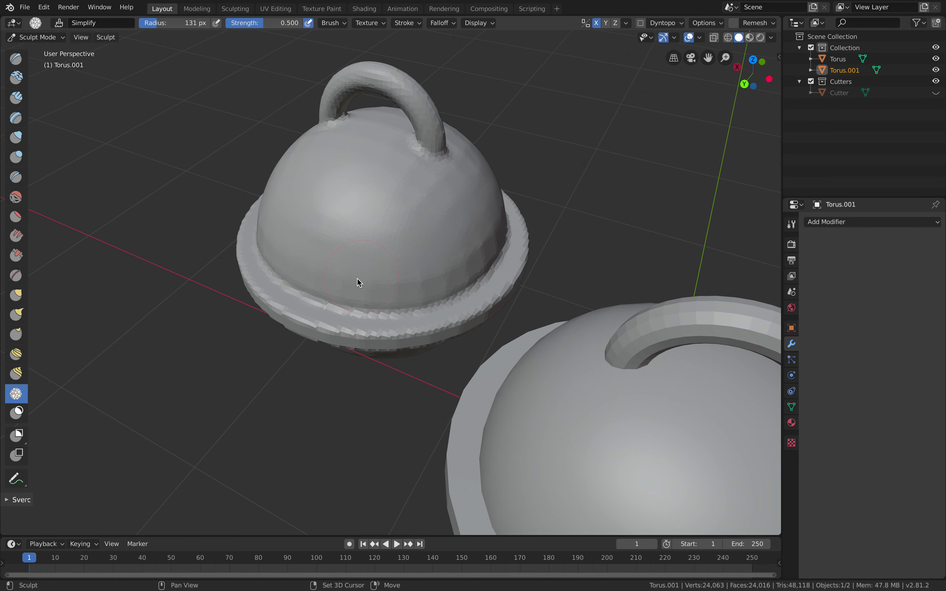
mouse_move(498, 261)
middle_down()
mouse_move(463, 302)
mouse_move(481, 295)
mouse_move(429, 325)
mouse_move(491, 312)
mouse_move(409, 298)
middle_up()
middle_drag(483, 290, 491, 240)
middle_drag(472, 289, 451, 277)
middle_drag(466, 201, 388, 221)
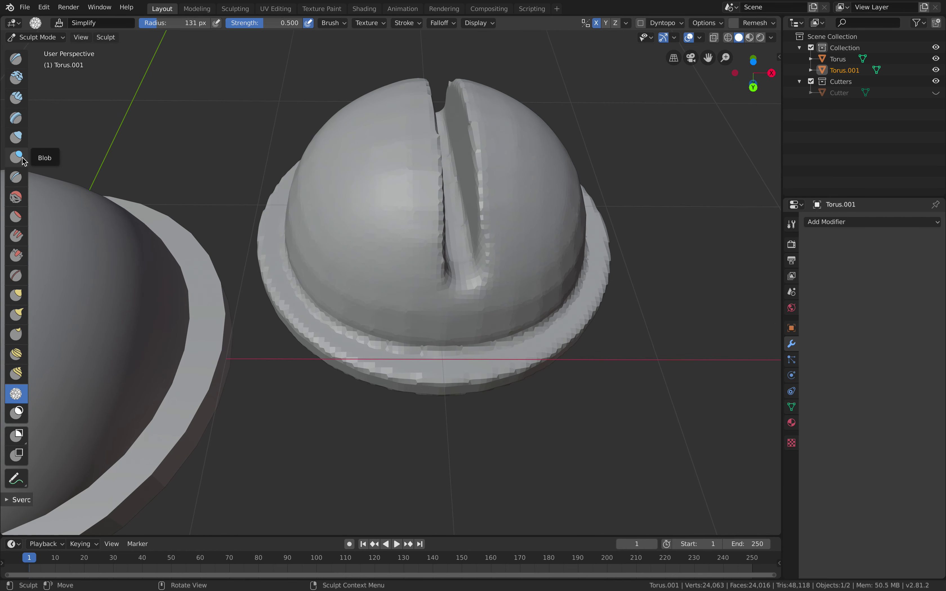
Step: Sculpt the closed end of the bell's slot with the Inflate and Blob brushes, and save the file
click(16, 137)
mouse_move(397, 264)
middle_down()
mouse_move(454, 253)
mouse_move(442, 259)
middle_up()
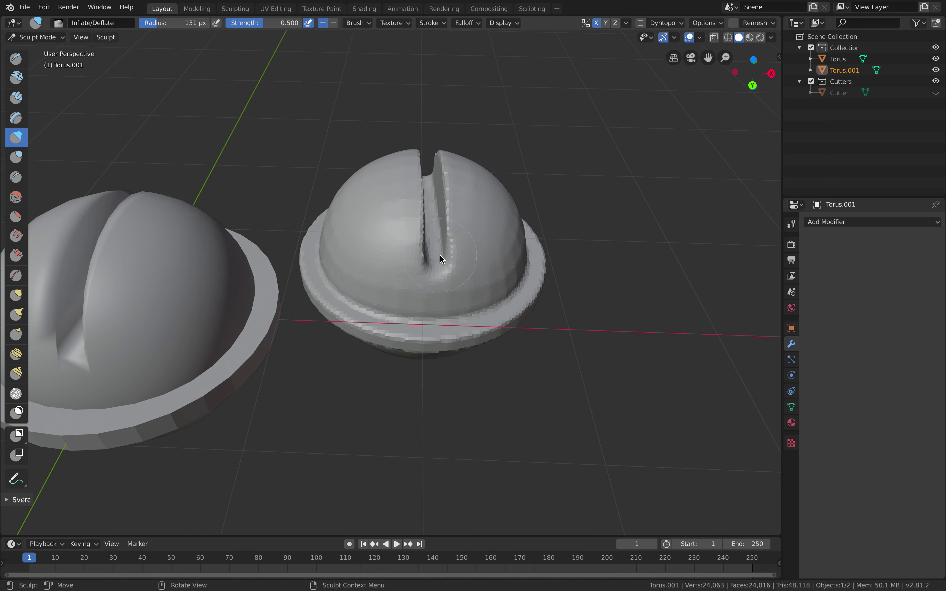
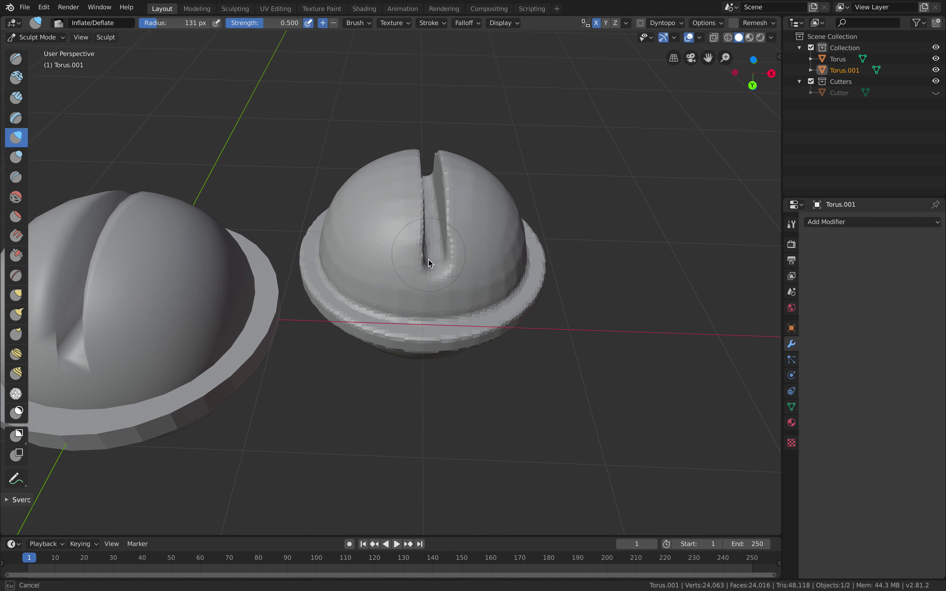
click(15, 158)
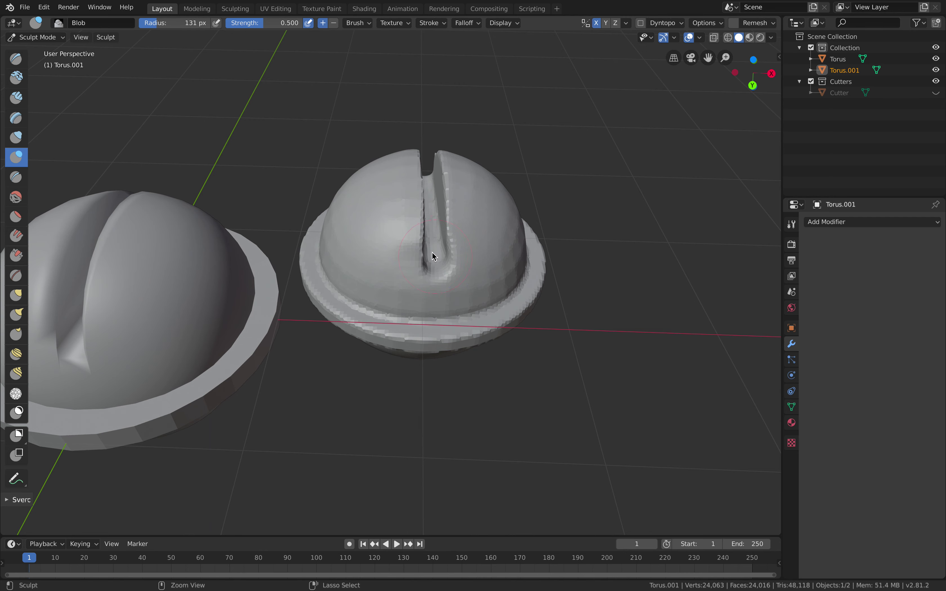
ctrl+drag(437, 255, 458, 241)
mouse_move(459, 241)
middle_down()
mouse_move(413, 317)
mouse_move(441, 341)
mouse_move(388, 330)
mouse_move(415, 321)
mouse_move(461, 341)
mouse_move(494, 288)
mouse_move(434, 259)
middle_up()
key(ctrl+s)
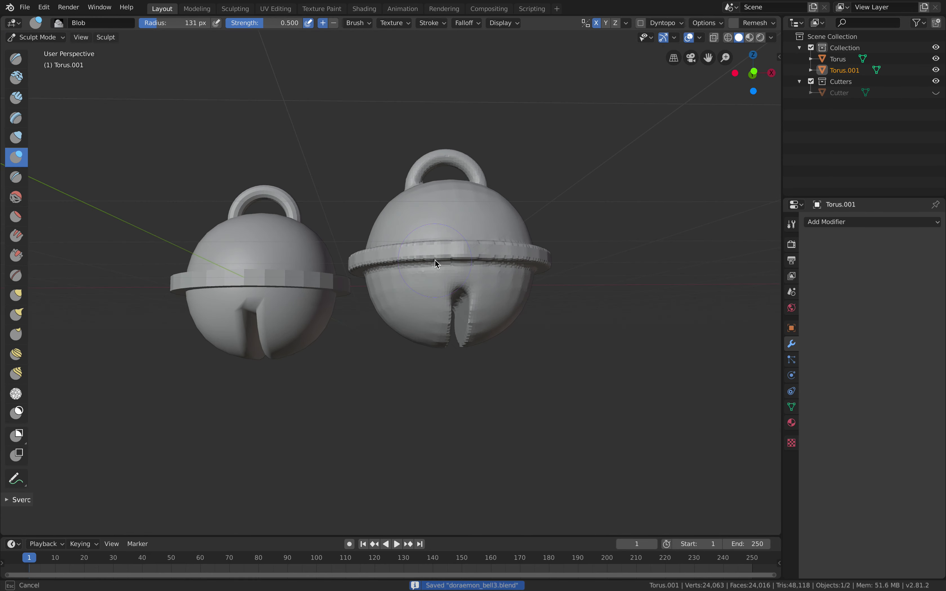
Step: Sculpt around the slot's closed end near the rim with inverted Draw brush strokes
drag(435, 259, 453, 281)
middle_drag(467, 286, 481, 238)
scroll(484, 277, up, 1)
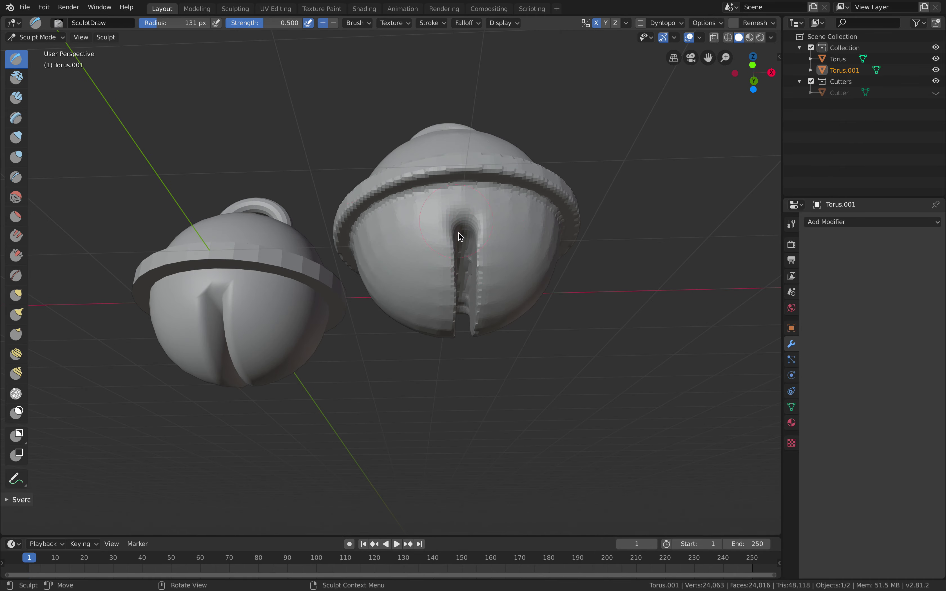
ctrl+drag(456, 231, 479, 232)
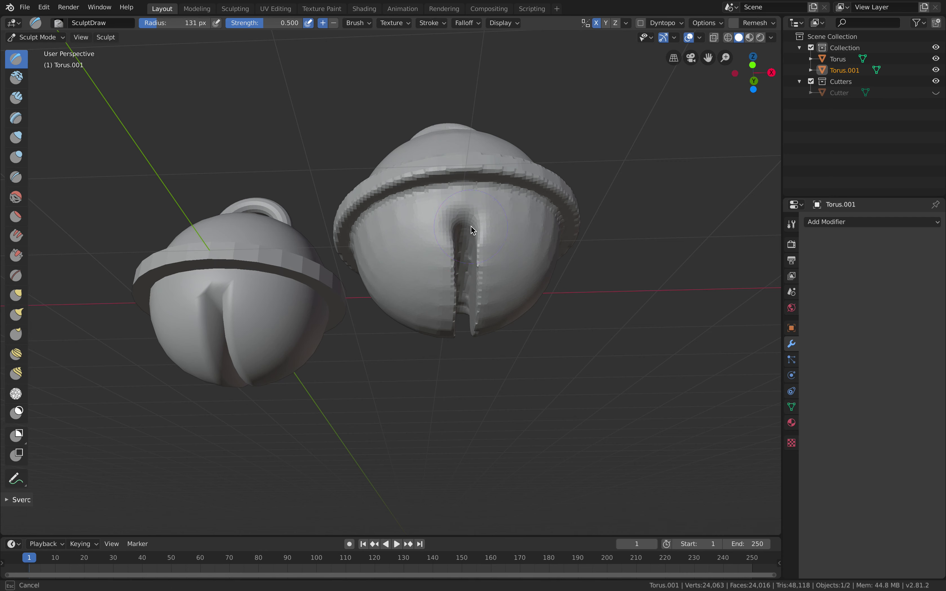
ctrl+drag(471, 228, 466, 227)
mouse_move(466, 227)
middle_down()
mouse_move(442, 199)
mouse_move(437, 209)
mouse_move(471, 214)
mouse_move(312, 214)
mouse_move(324, 280)
mouse_move(411, 264)
mouse_move(407, 318)
mouse_move(411, 306)
mouse_move(463, 291)
mouse_move(447, 243)
middle_up()
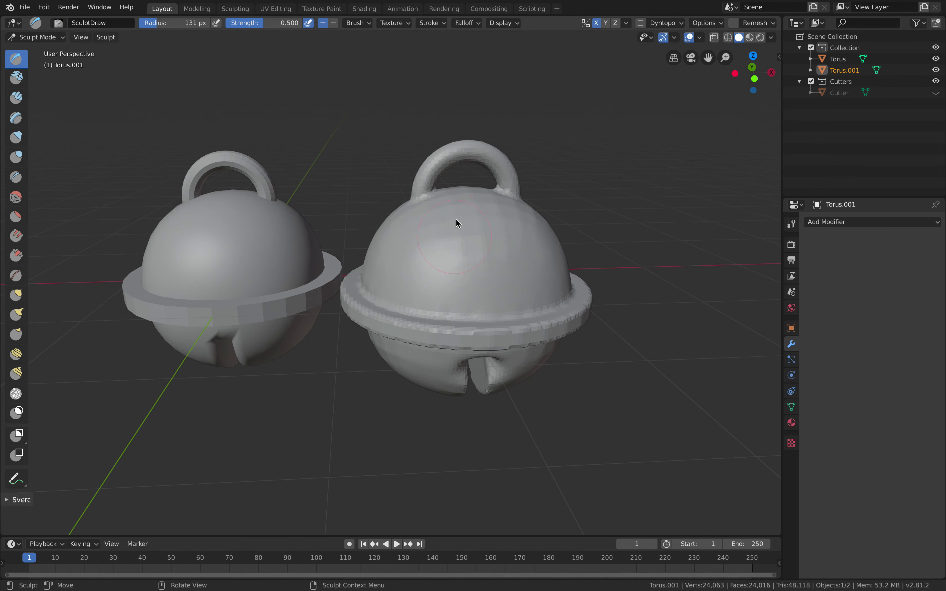
Step: Switch to the browser to examine the leather jingle bell reference photo and compare it with the sculpted bell
key(ctrl+Right)
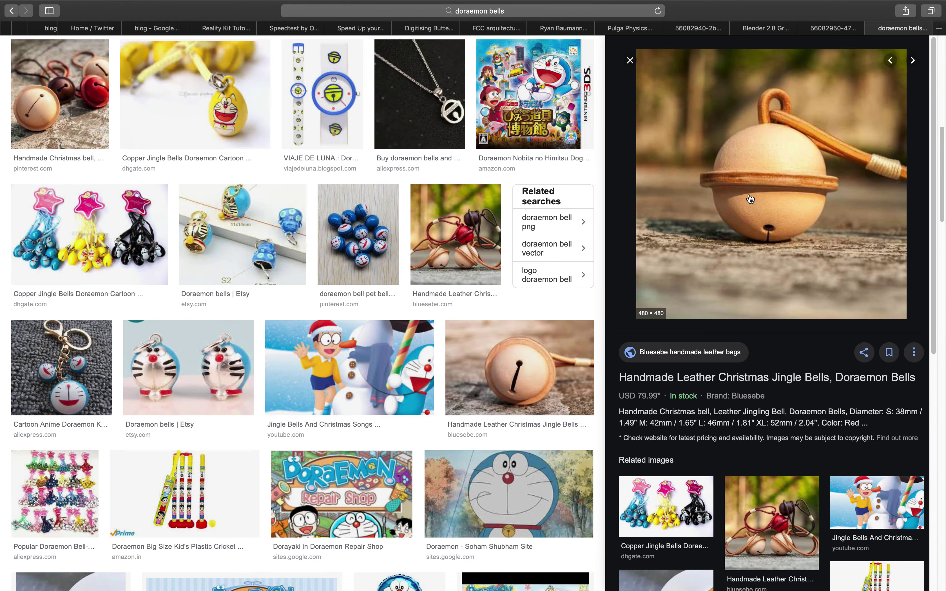
key(ctrl+Left)
middle_drag(433, 246, 508, 270)
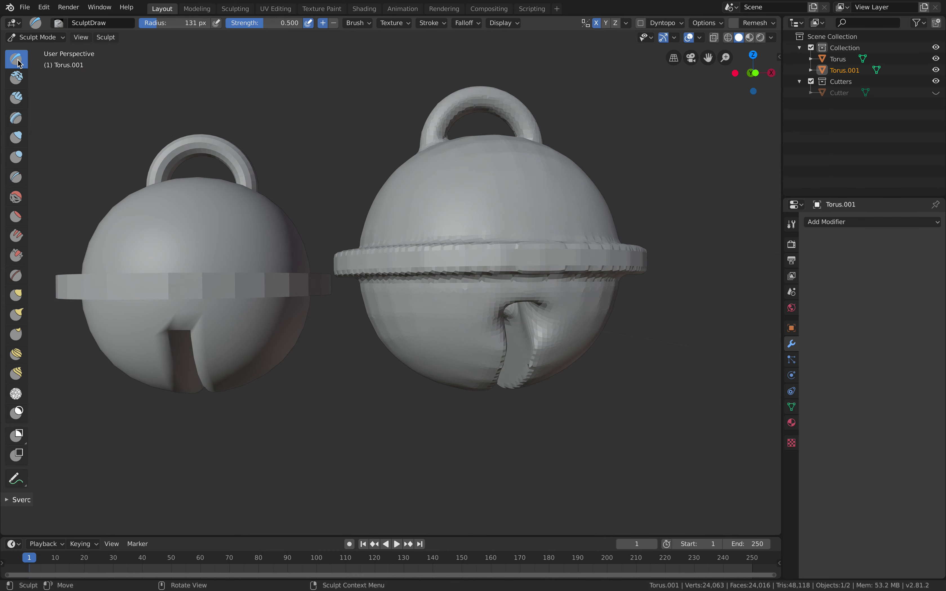
Step: Save the file and return the sculpted bell to Object Mode
click(33, 38)
click(39, 47)
mouse_move(394, 169)
middle_down()
mouse_move(363, 200)
mouse_move(403, 197)
mouse_move(436, 219)
middle_up()
key(ctrl+Tab)
scroll(401, 186, down, 3)
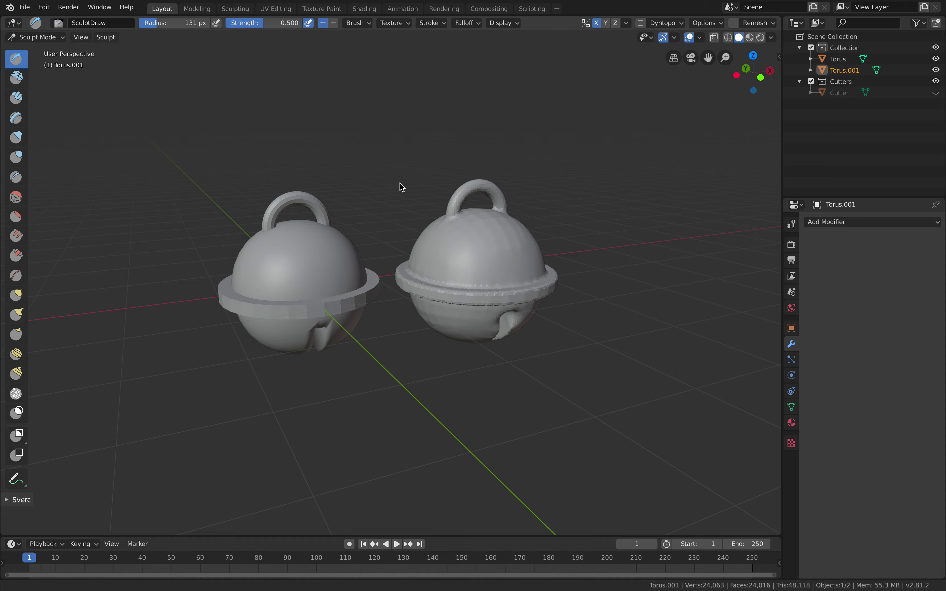
key(ctrl+s)
click(39, 41)
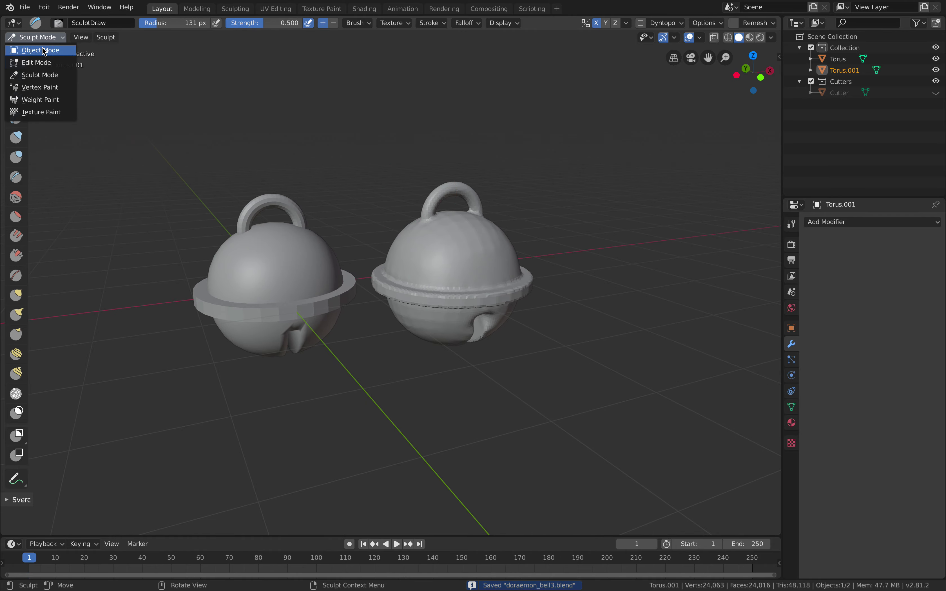
click(39, 50)
Step: In the browser's image results, open the Doraemon character picture to examine his collar bell, and return to Blender
key(ctrl+Right)
scroll(510, 376, up, 3)
scroll(510, 376, down, 3)
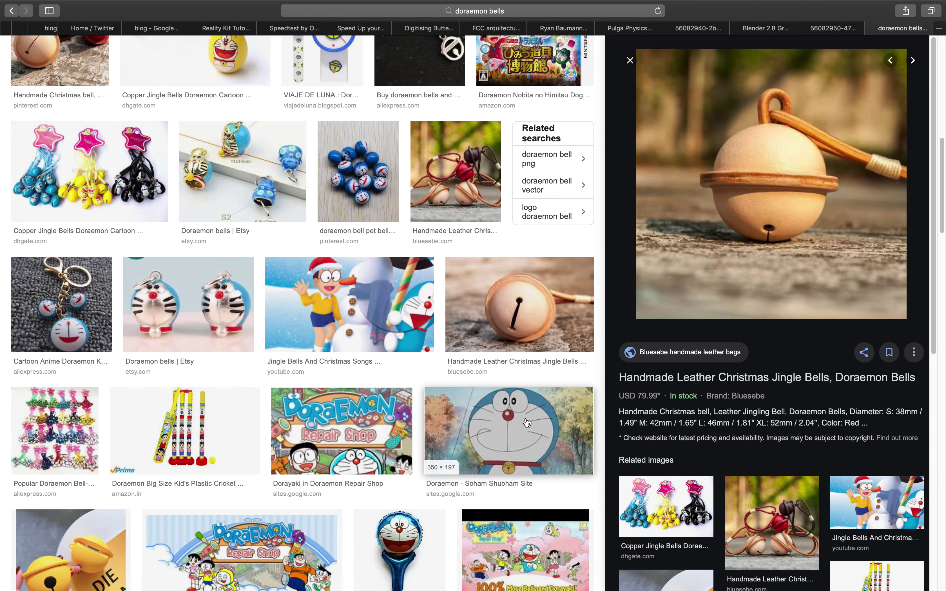
click(508, 430)
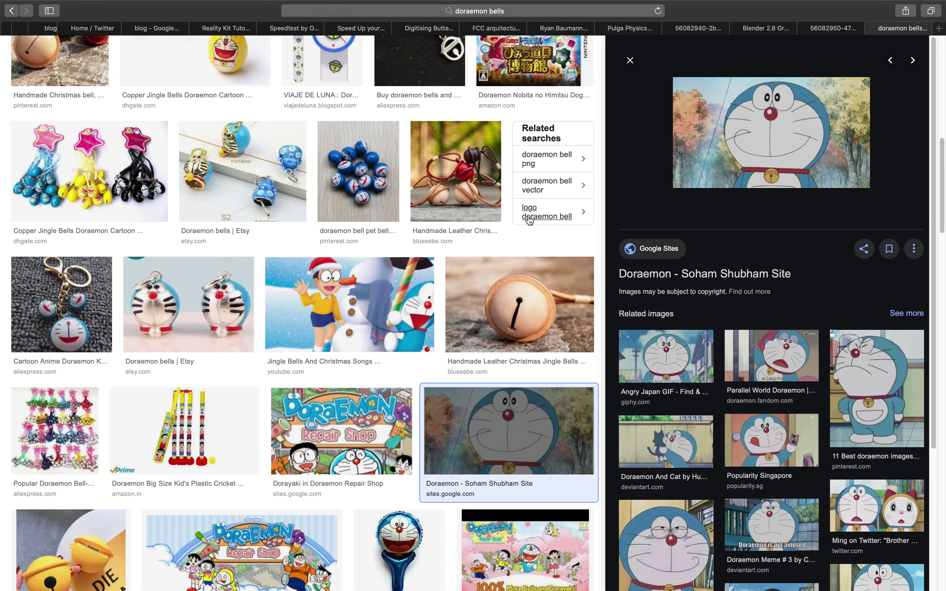
key(ctrl+Left)
scroll(503, 186, down, 2)
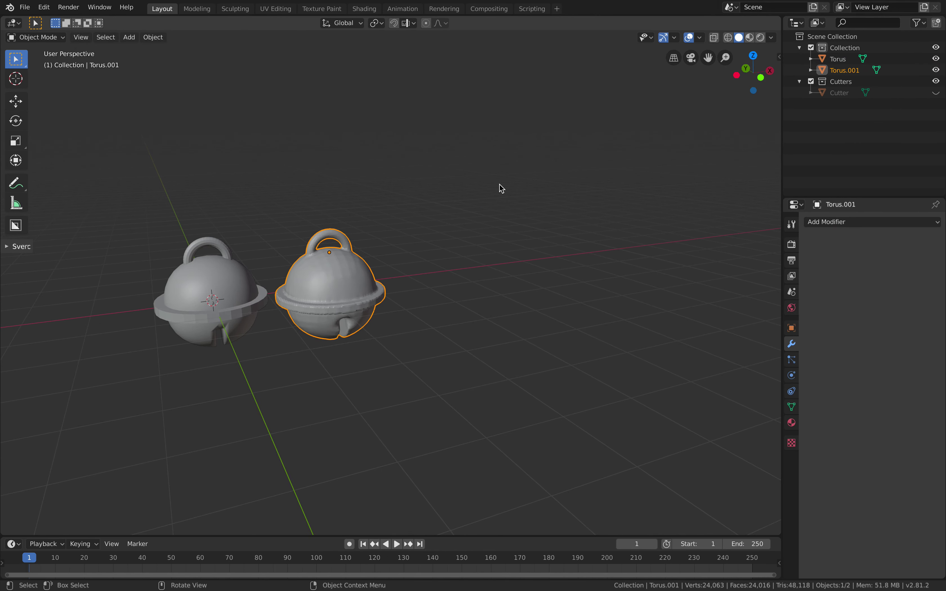
key(shift+a)
mouse_move(502, 185)
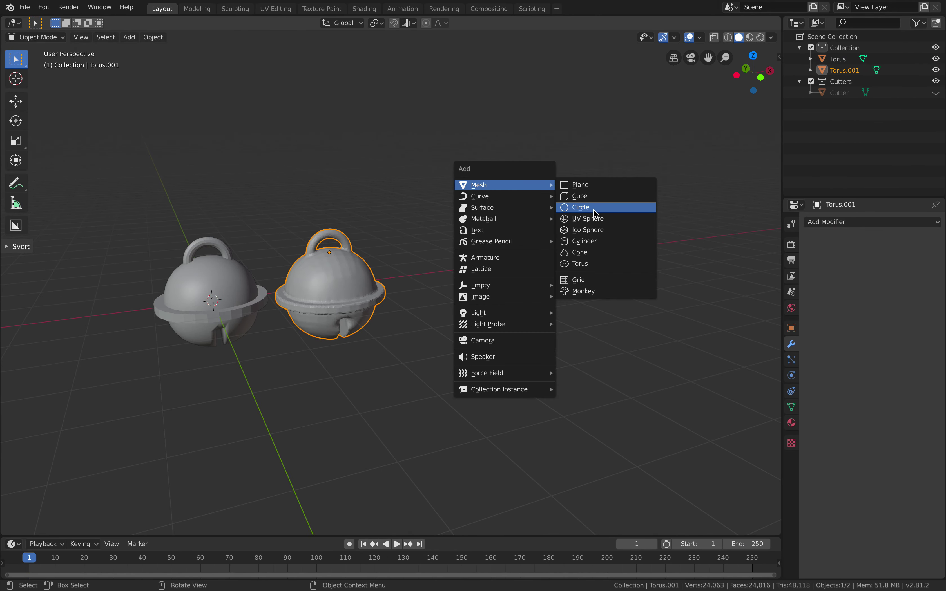
key(shift+a)
Step: Open the recent file sculptVoxel_002.blend and delete the two extra mesh objects, keeping only the node-generated one
click(25, 7)
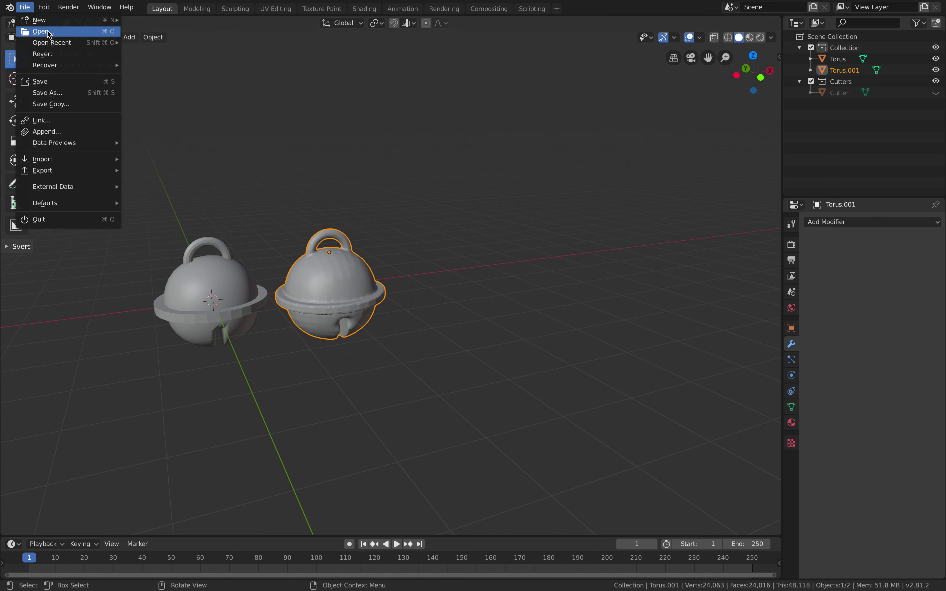
click(25, 7)
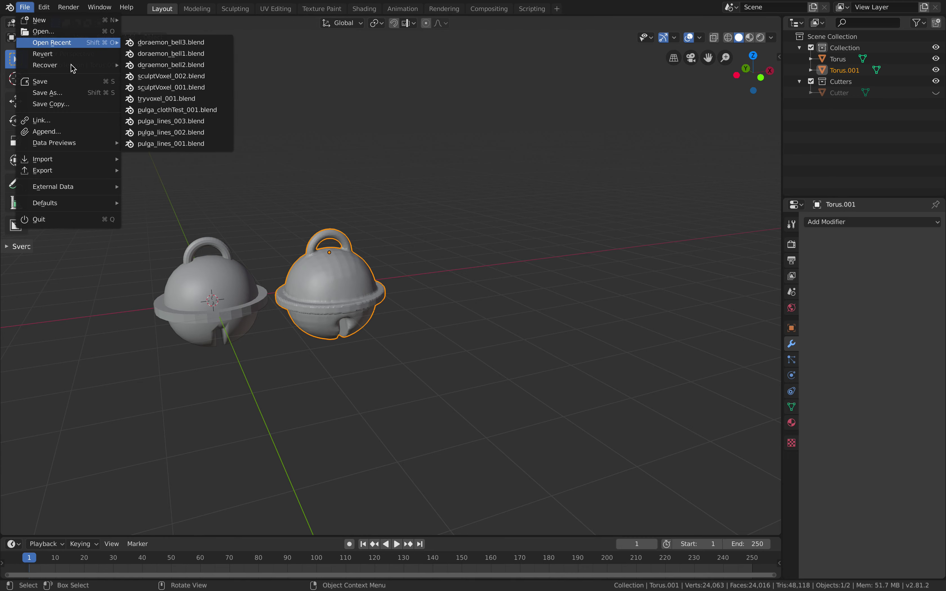
click(157, 77)
mouse_move(414, 351)
middle_down()
mouse_move(428, 363)
mouse_move(445, 350)
mouse_move(371, 378)
middle_up()
click(371, 378)
shift+click(424, 392)
key(Delete)
middle_drag(424, 392, 433, 363)
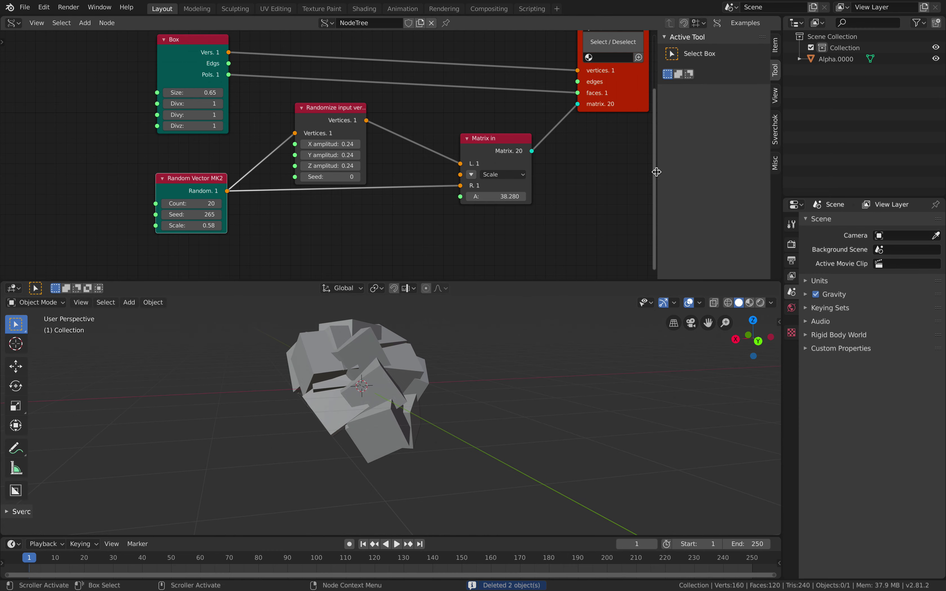
Step: Set the Box node's size to 0.57 with the node editor's sidebar hidden, and save the file
key(n)
scroll(401, 133, down, 1)
drag(240, 64, 198, 58)
drag(349, 105, 342, 113)
middle_drag(299, 189, 314, 213)
drag(238, 113, 229, 113)
key(ctrl+s)
middle_drag(154, 113, 158, 126)
Step: Duplicate the Randomize input vectors node into the Box's vertices link, set all three amplitudes to 0.16, and save the file
key(shift+a)
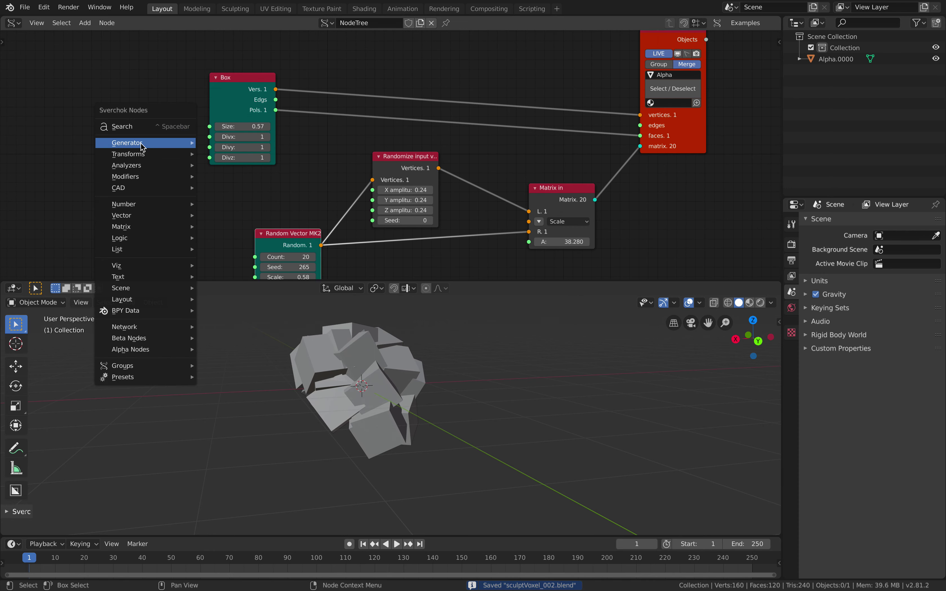
mouse_move(180, 148)
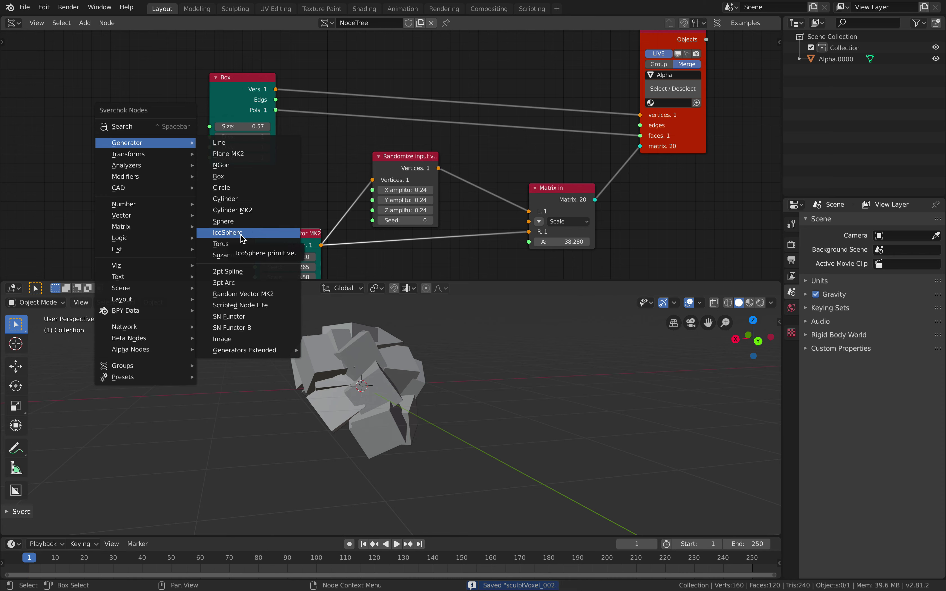
drag(261, 75, 239, 71)
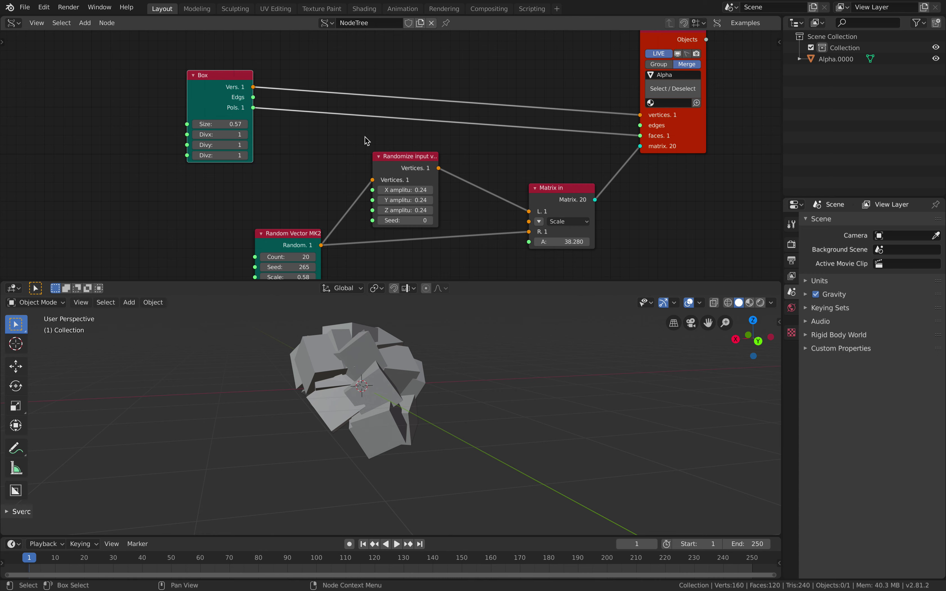
key(shift+d)
click(414, 97)
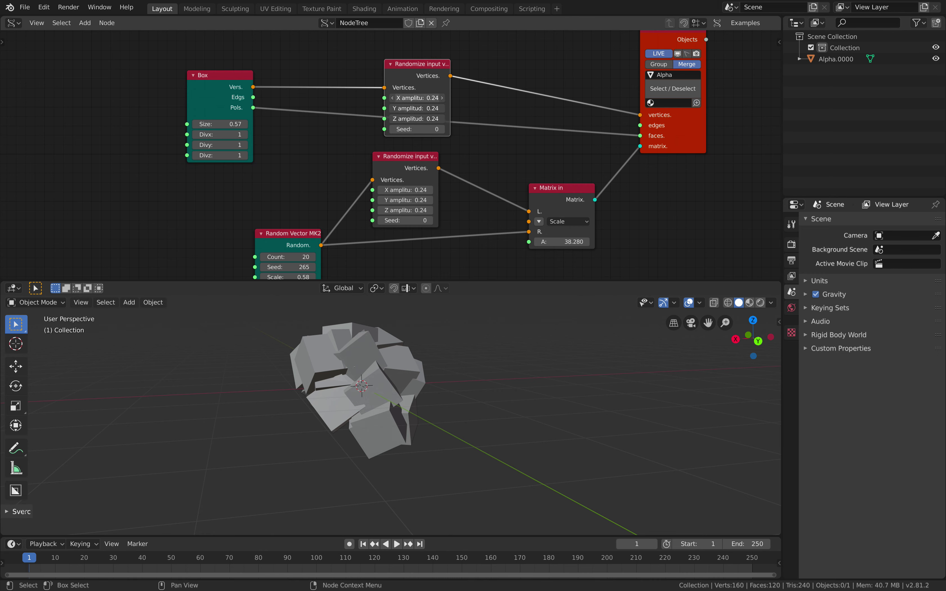
drag(415, 98, 392, 98)
middle_drag(393, 176, 392, 103)
drag(293, 156, 258, 172)
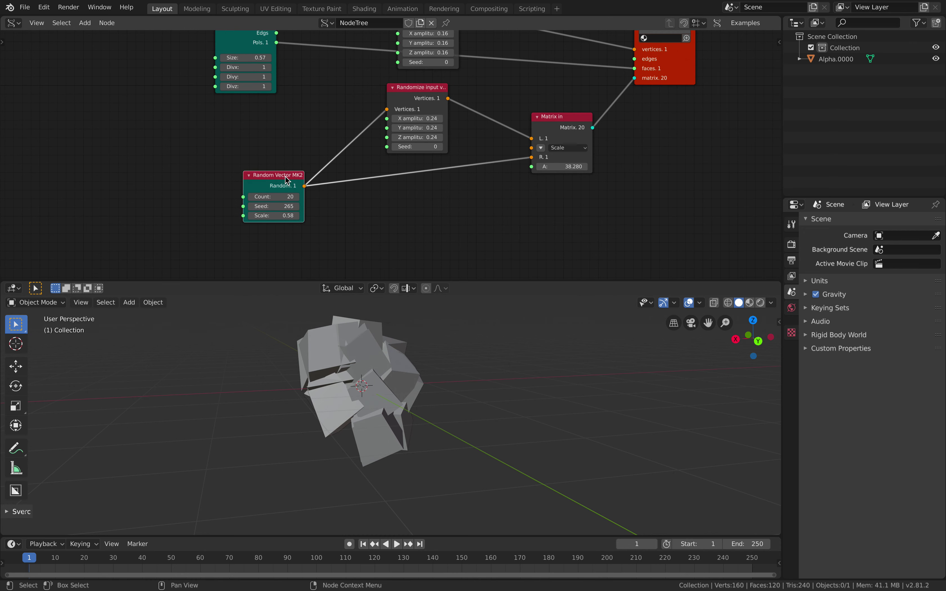
key(ctrl+s)
Step: Add a Range Int node in Count mode and link its Range output to the new Randomize node's Seed
scroll(206, 172, down, 1)
key(alt+space)
text(range int)
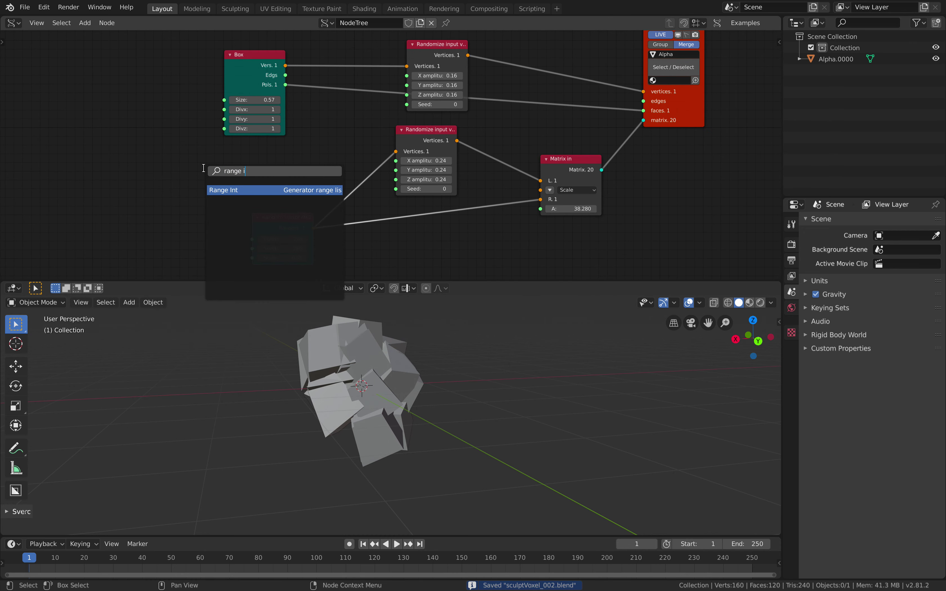
key(Return)
click(175, 146)
click(293, 244)
middle_drag(109, 179, 152, 173)
key(alt+space)
key(Escape)
click(273, 165)
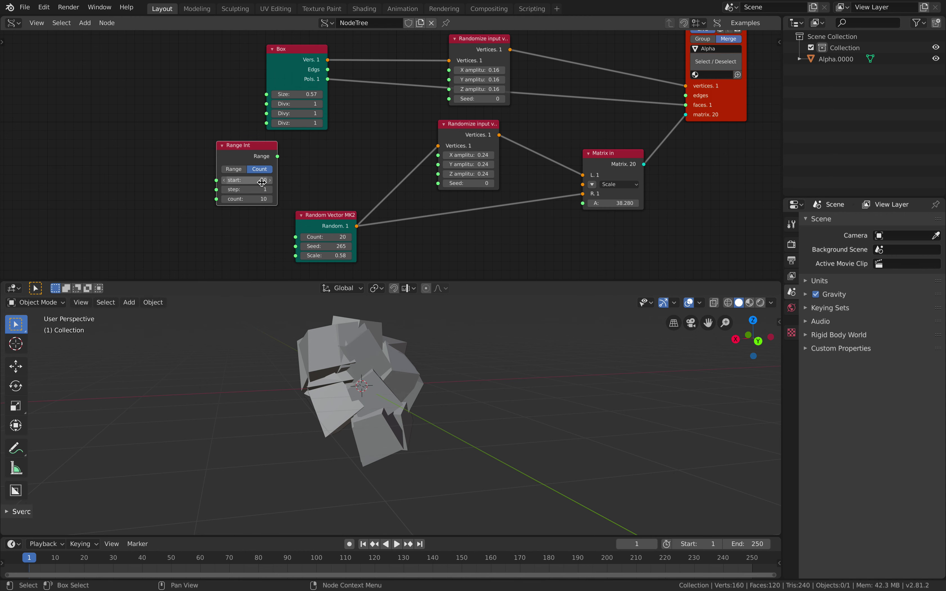
drag(277, 156, 448, 99)
middle_drag(467, 316, 438, 354)
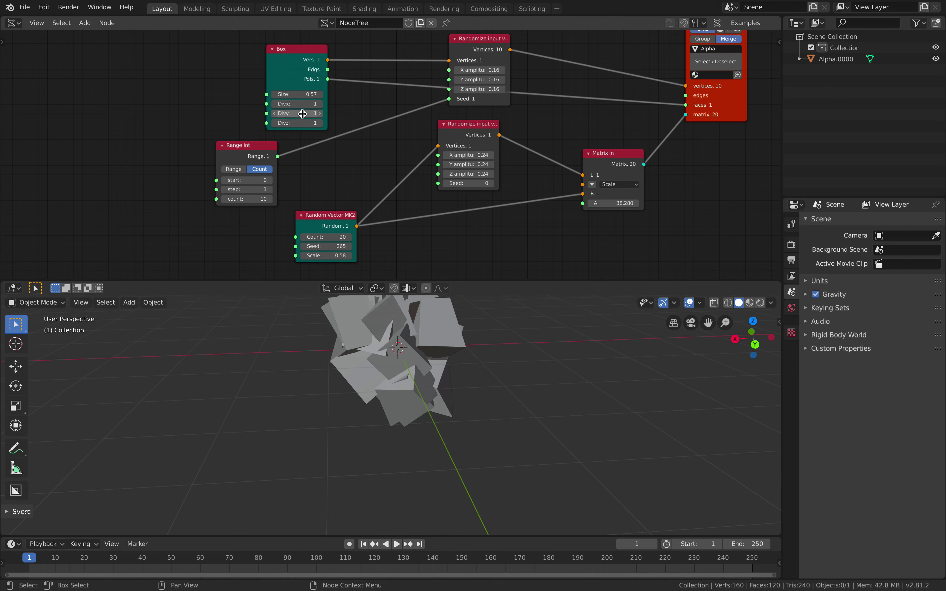
Step: Add an integer A Number node with value 20 and link it to the Range Int count and the Random Vector count
key(alt+space)
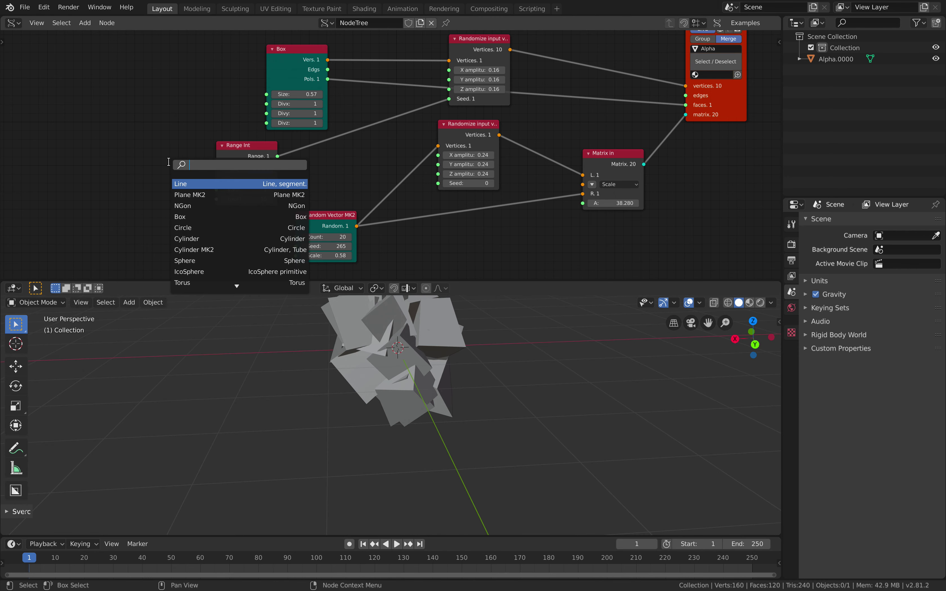
text(number)
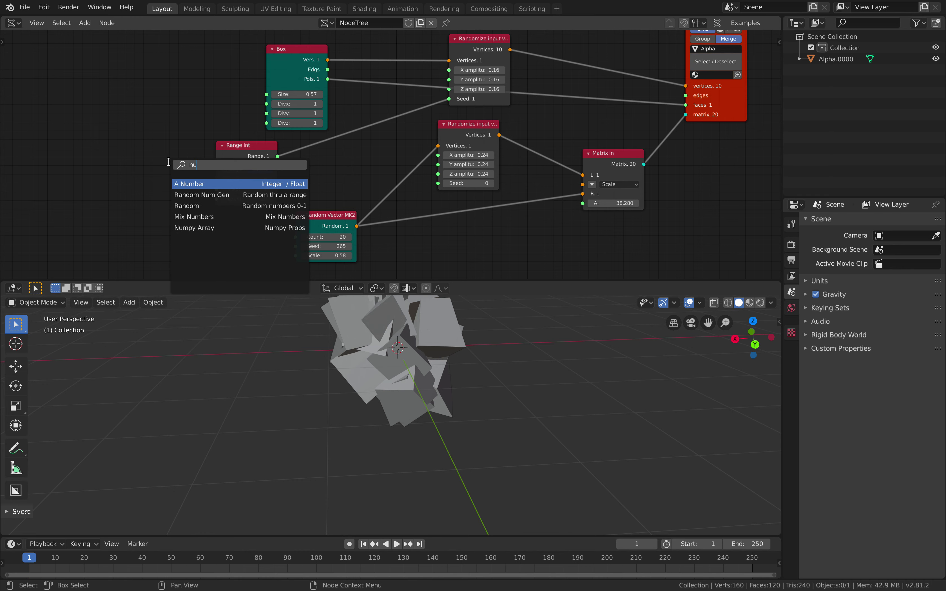
key(Return)
click(116, 192)
drag(141, 190, 145, 193)
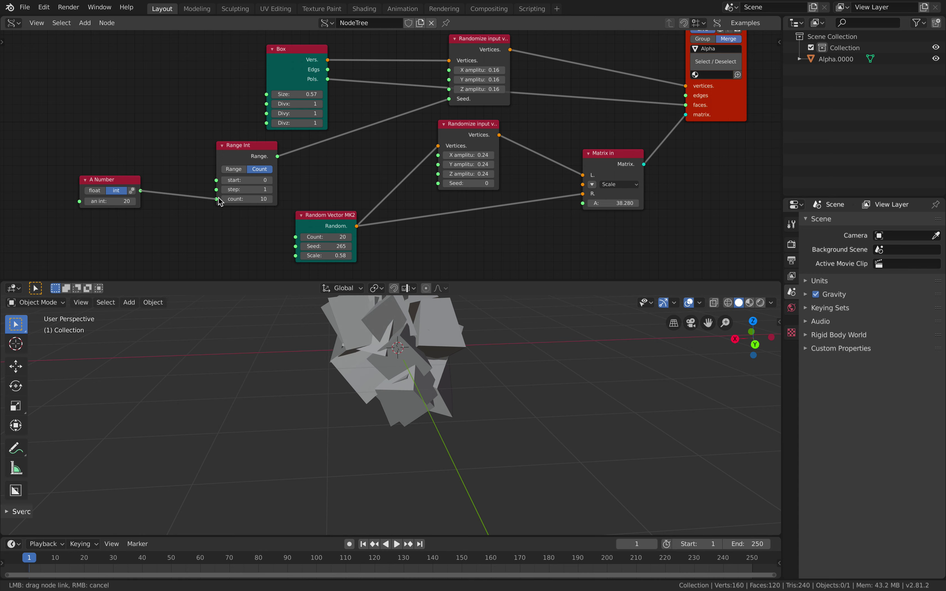
drag(220, 201, 219, 200)
drag(141, 190, 296, 237)
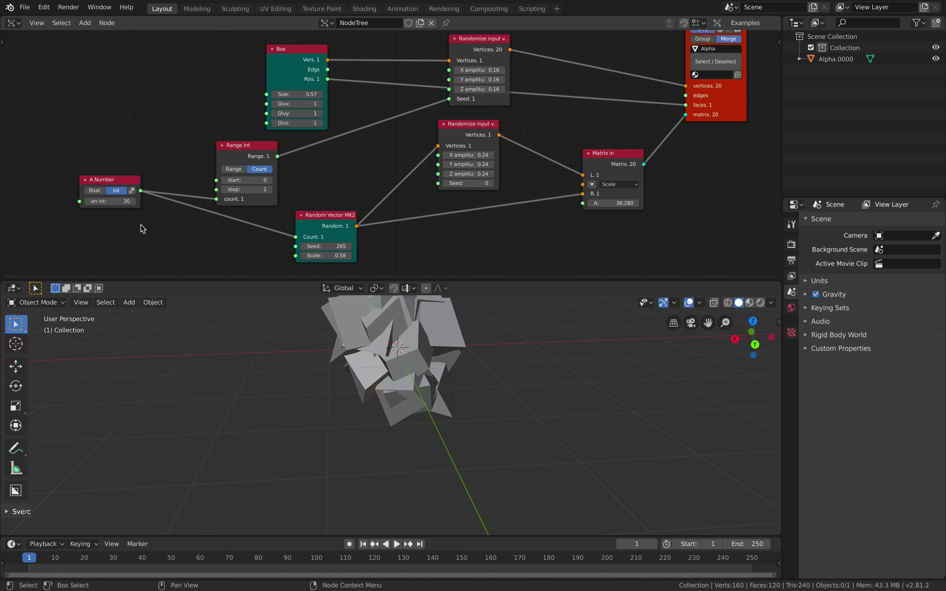
Step: Set the A Number node to 62 and the Random Vector node's seed to 295 and scale to 0.94
drag(119, 203, 150, 203)
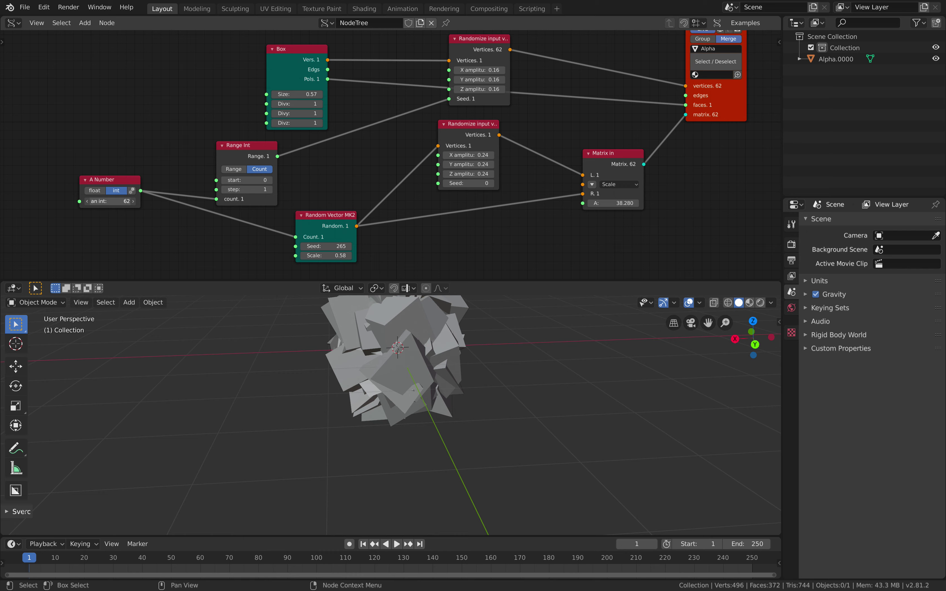
mouse_move(321, 246)
mouse_down()
mouse_move(371, 256)
mouse_move(335, 255)
mouse_up()
middle_drag(502, 391, 428, 431)
middle_drag(457, 320, 360, 322)
mouse_move(449, 344)
middle_down()
mouse_move(354, 364)
mouse_move(328, 359)
middle_up()
Step: Save the file, then duplicate the generated mesh beside the original and put the copy in Sculpt Mode
click(361, 349)
key(ctrl+s)
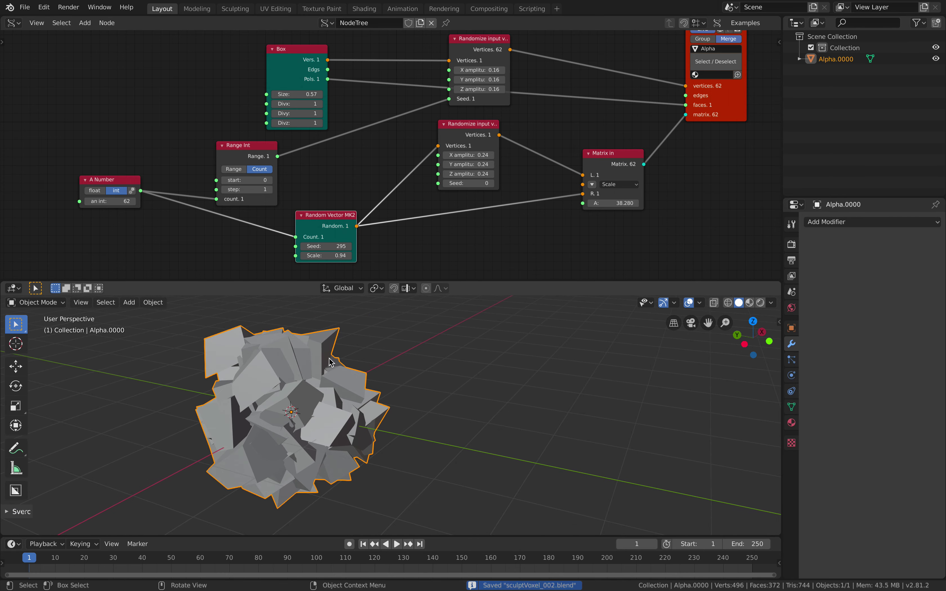
key(shift+d)
click(527, 369)
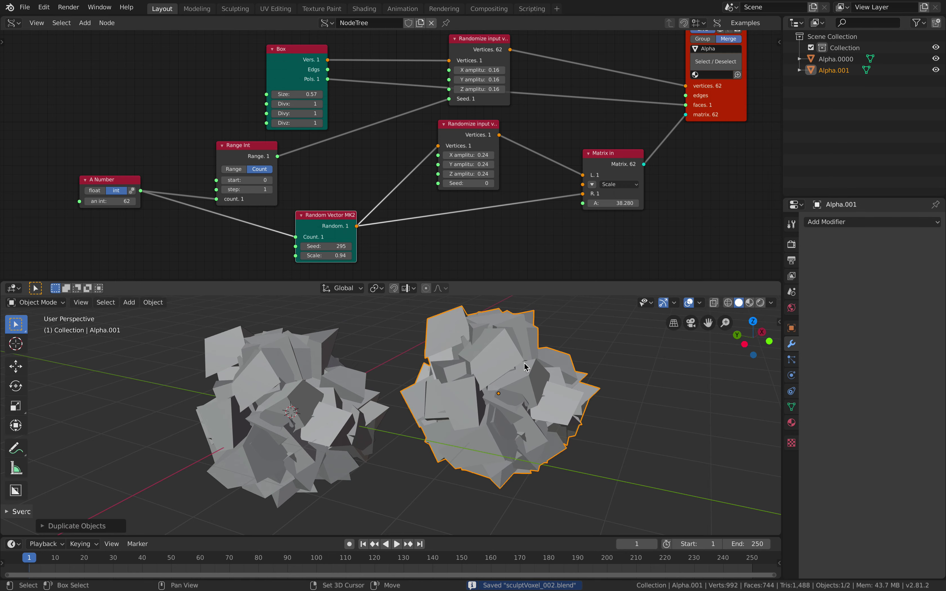
click(60, 308)
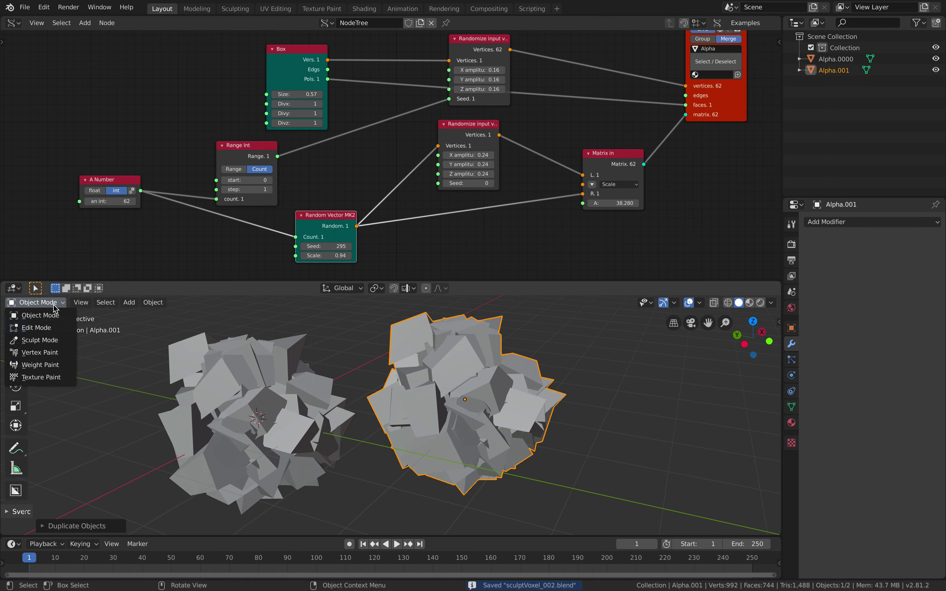
click(54, 340)
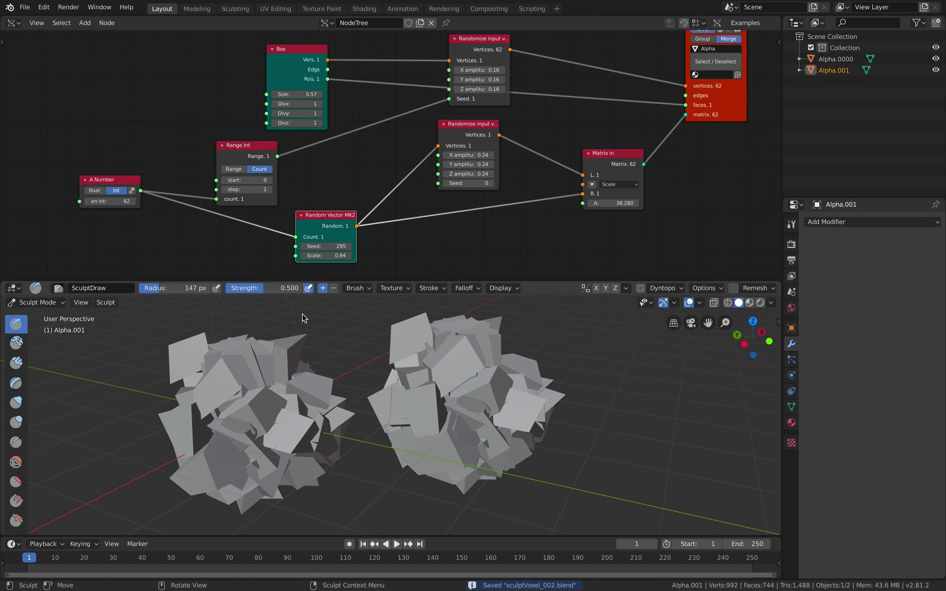
Step: Voxel-remesh the duplicated mesh and check its new topology in wireframe before returning to solid shading
click(737, 289)
shift+middle_drag(555, 371, 456, 373)
key(z)
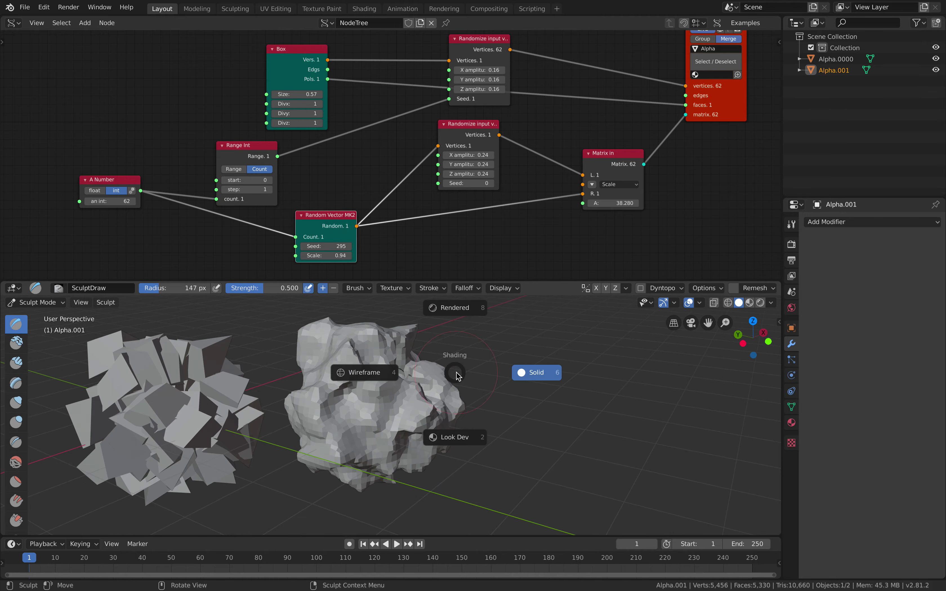
click(394, 374)
scroll(394, 374, up, 3)
mouse_move(394, 374)
middle_down()
mouse_move(375, 390)
mouse_move(445, 355)
mouse_move(484, 357)
mouse_move(361, 448)
mouse_move(434, 383)
mouse_move(407, 390)
mouse_move(472, 368)
mouse_move(502, 343)
mouse_move(432, 363)
mouse_move(415, 400)
mouse_move(387, 387)
mouse_move(393, 375)
mouse_move(338, 414)
mouse_move(360, 409)
middle_up()
key(z)
click(456, 380)
mouse_move(419, 377)
middle_down()
mouse_move(445, 379)
mouse_move(434, 351)
mouse_move(447, 301)
middle_up()
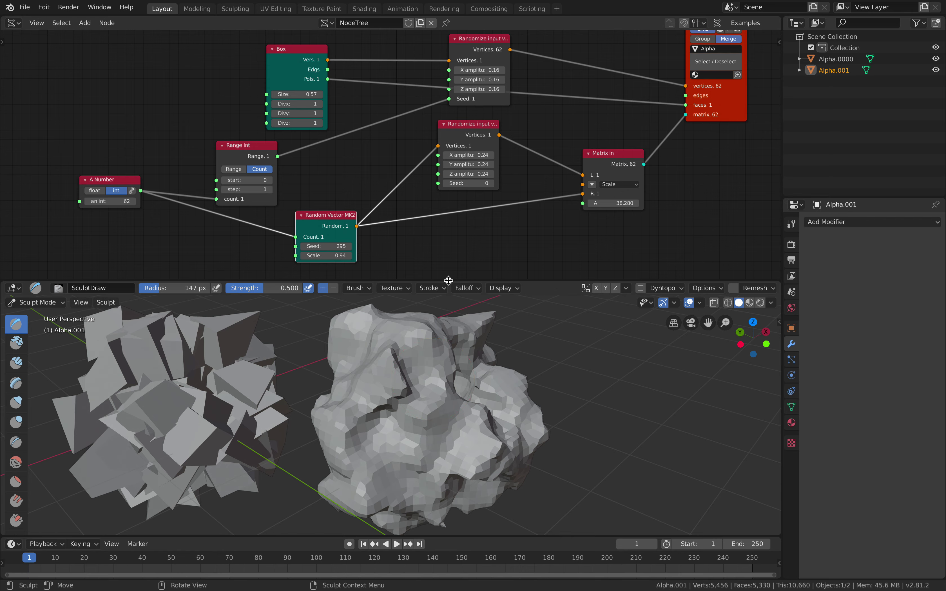
Step: Enlarge the 3D viewport over the node editor to give the remeshed object more room
drag(449, 284, 443, 168)
mouse_move(435, 290)
middle_down()
mouse_move(397, 337)
mouse_move(396, 315)
mouse_move(363, 327)
mouse_move(394, 382)
mouse_move(385, 370)
mouse_move(335, 375)
mouse_move(373, 363)
mouse_move(430, 378)
mouse_move(434, 360)
mouse_move(463, 350)
mouse_move(675, 301)
middle_up()
shift+middle_drag(525, 244, 622, 254)
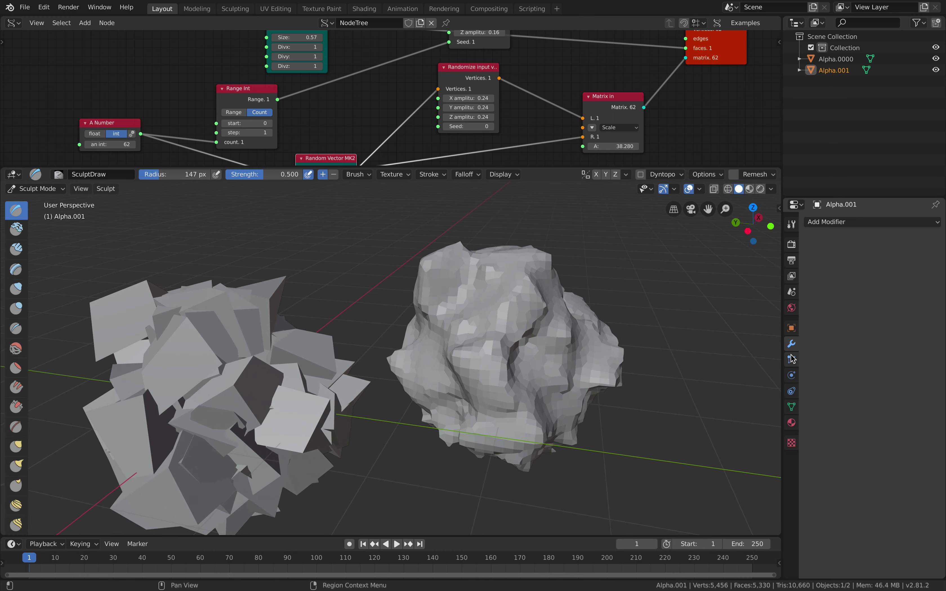
Step: Create a new material on the remeshed object with Metallic 0.303 and Roughness 0.207
click(791, 422)
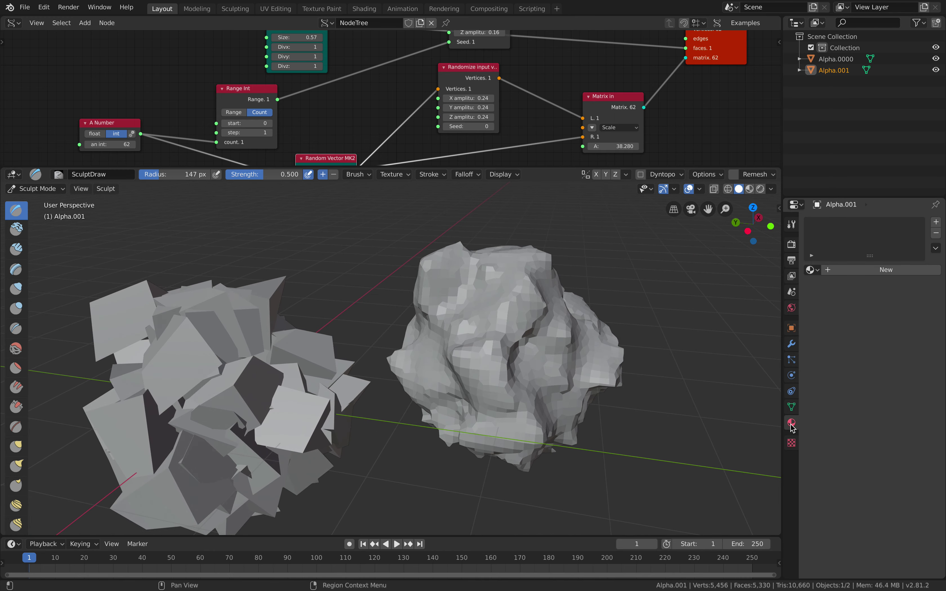
click(847, 270)
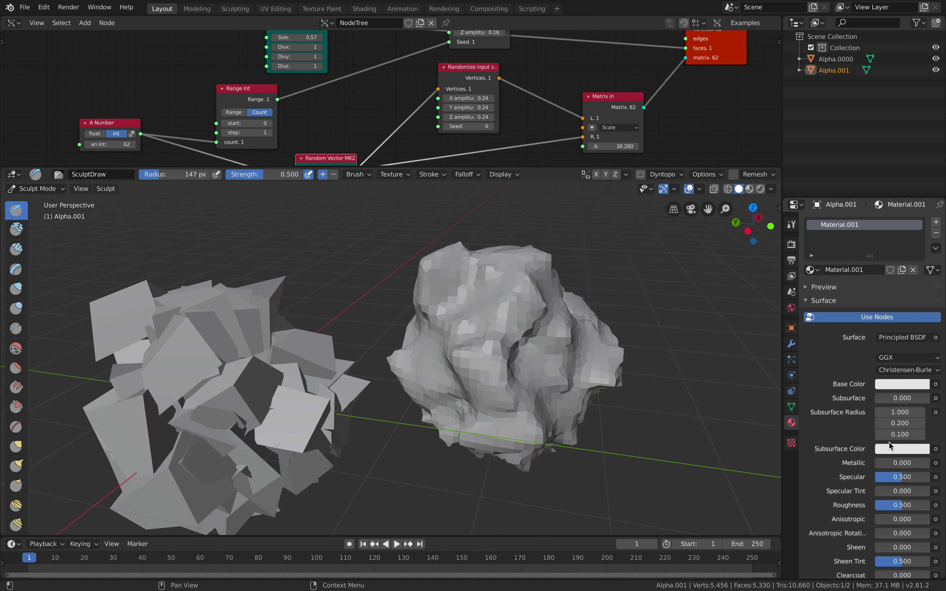
shift+middle_drag(705, 416, 654, 404)
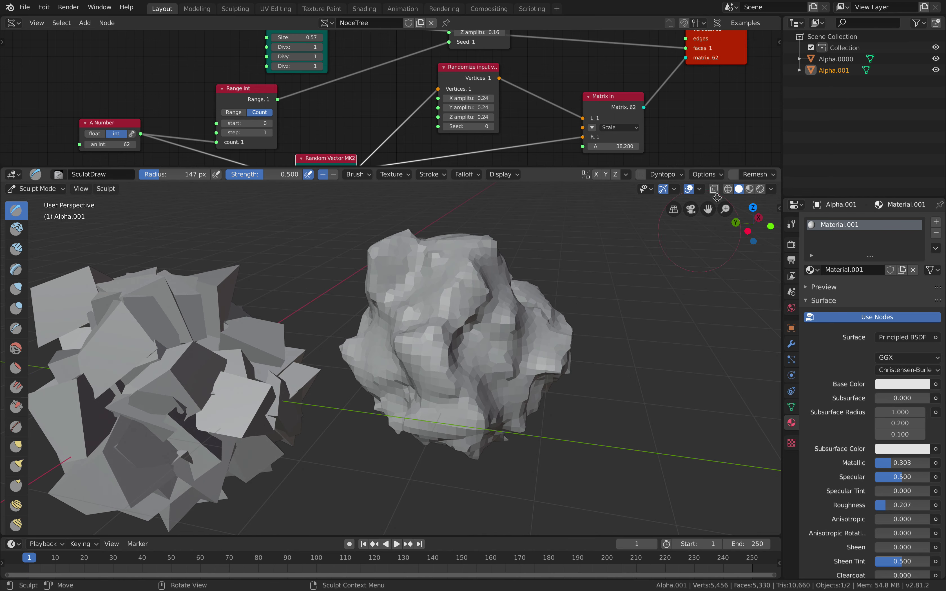
Step: Preview the material in Look Dev shading, return to solid shading and change the solid-mode lighting
click(749, 189)
middle_drag(596, 301, 571, 297)
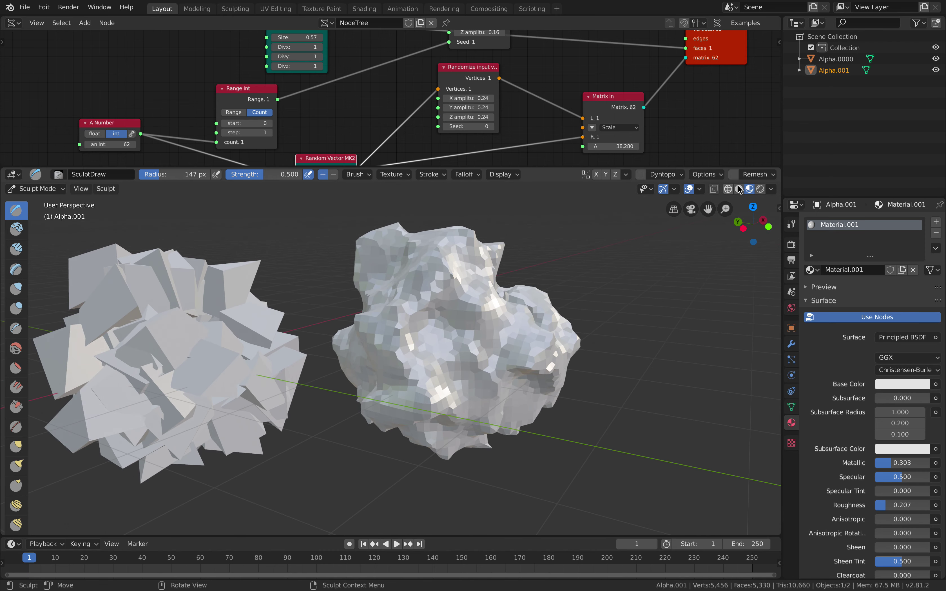
click(737, 189)
click(772, 189)
click(760, 242)
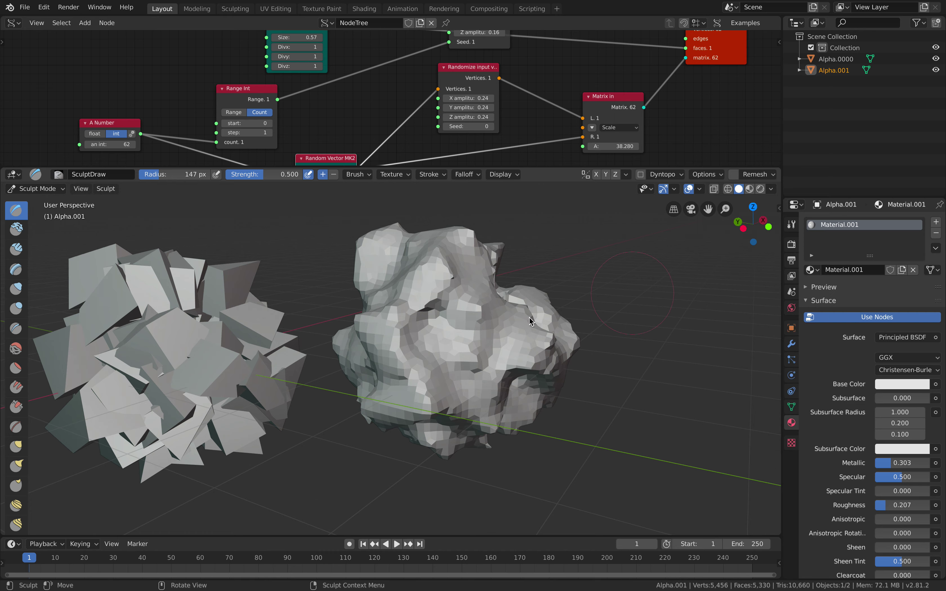
Step: Enable Dyntopo and build up and smooth a rounded face area on the upper front with the SculptDraw brush
middle_drag(501, 305, 441, 306)
mouse_move(433, 352)
middle_down()
mouse_move(416, 327)
mouse_move(423, 315)
middle_up()
click(640, 175)
scroll(390, 334, up, 3)
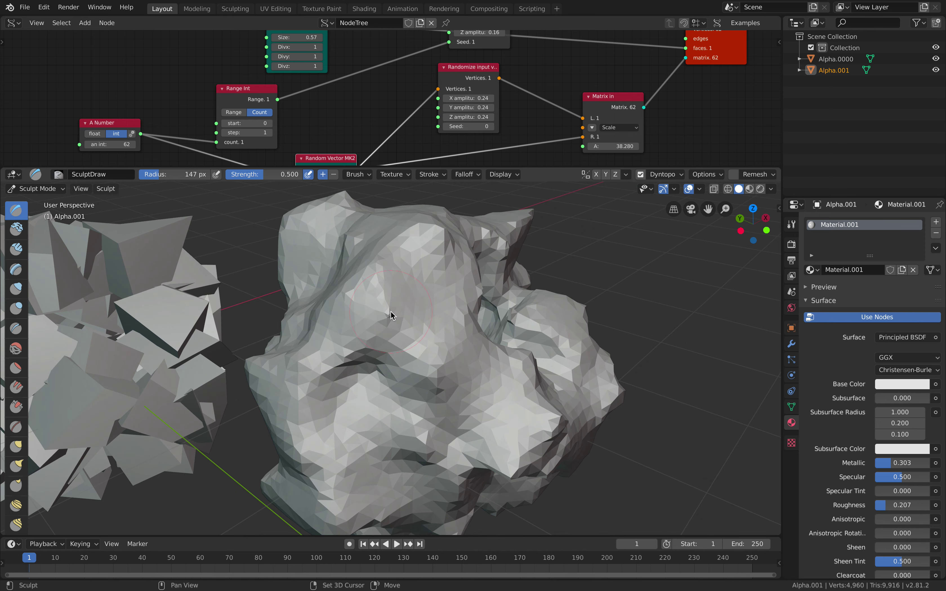
scroll(390, 311, up, 1)
shift+middle_drag(390, 296, 435, 309)
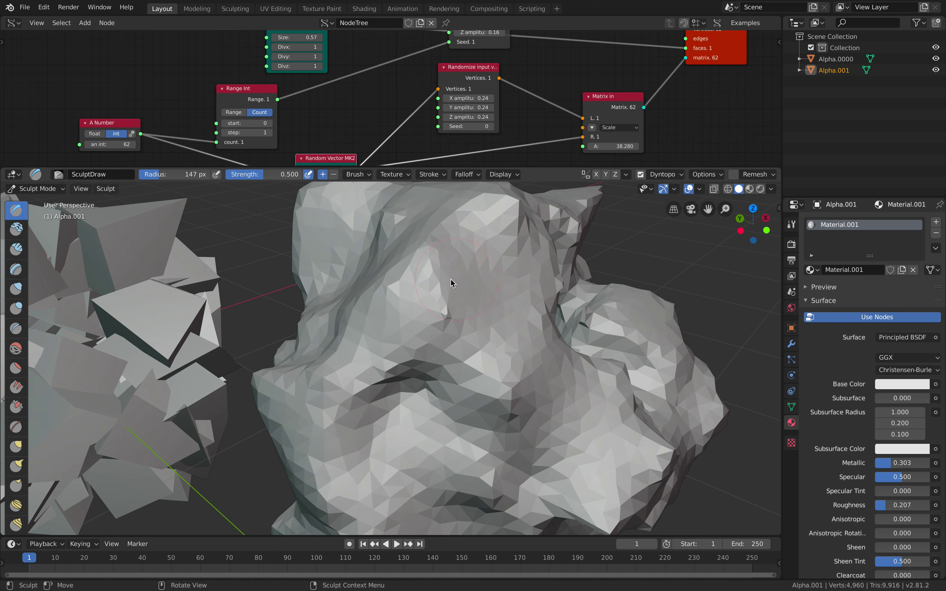
scroll(451, 282, up, 1)
mouse_move(448, 253)
mouse_down()
mouse_move(469, 327)
mouse_move(469, 253)
mouse_move(479, 244)
mouse_move(463, 309)
mouse_up()
shift+drag(528, 268, 503, 296)
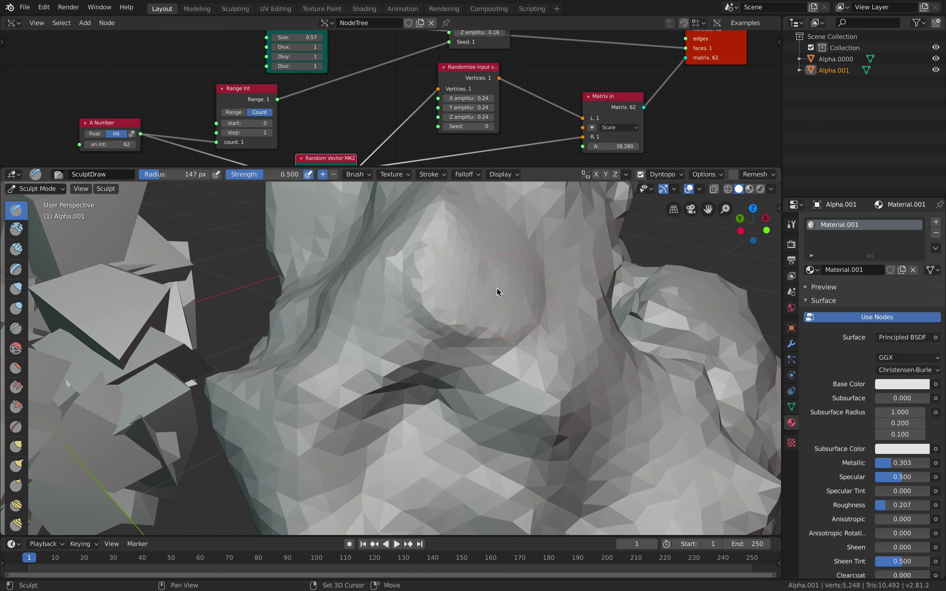
mouse_move(452, 260)
shift+mouse_down()
mouse_move(453, 320)
mouse_move(483, 331)
mouse_move(482, 313)
shift+mouse_up()
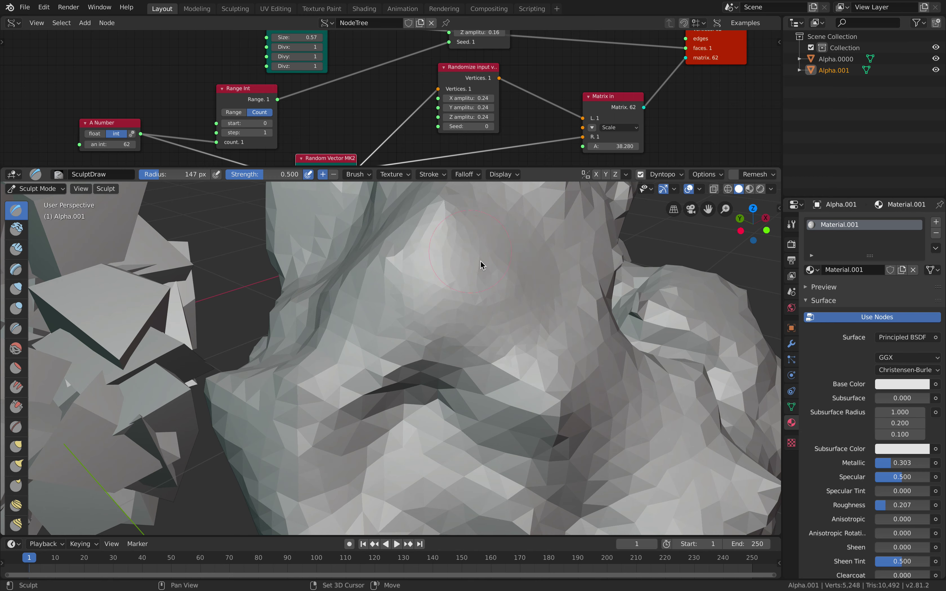
Step: Carve an upward-curving smile into the smoothed face area with inverted SculptDraw strokes
middle_drag(476, 256, 448, 283)
scroll(447, 284, up, 3)
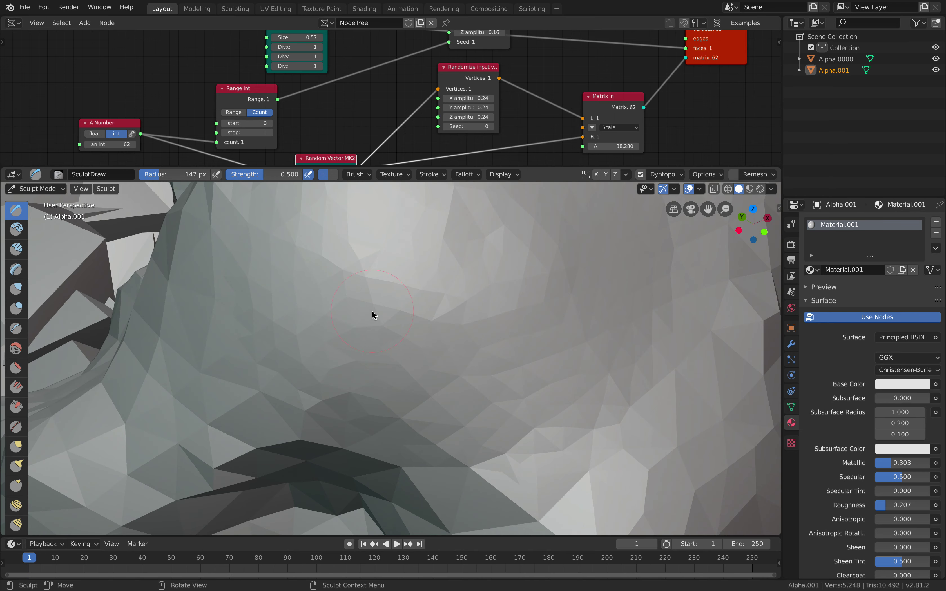
mouse_move(370, 311)
ctrl+mouse_down()
mouse_move(483, 347)
mouse_move(589, 274)
mouse_move(401, 329)
mouse_move(602, 270)
mouse_move(445, 338)
mouse_move(396, 300)
ctrl+mouse_up()
scroll(395, 300, down, 3)
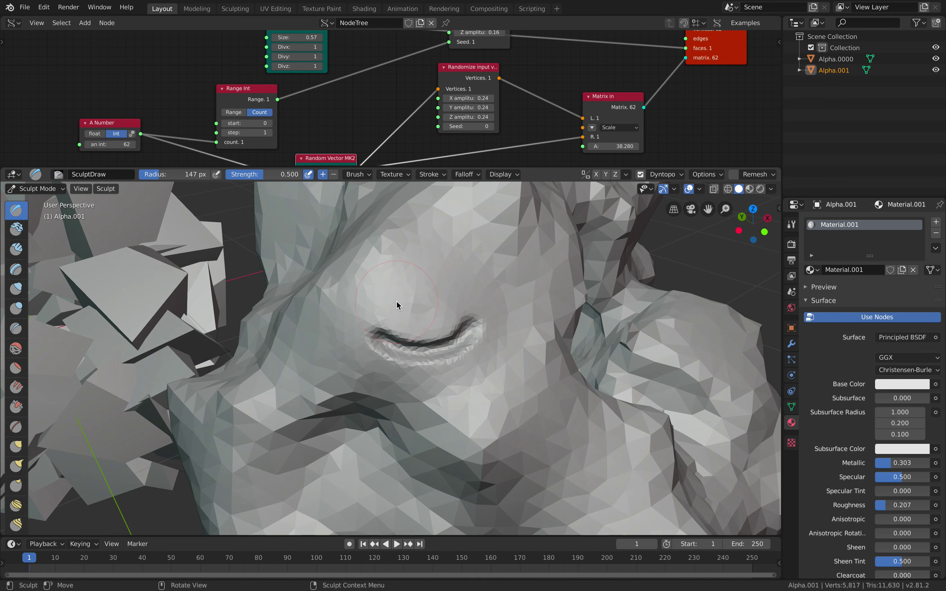
scroll(409, 265, up, 2)
scroll(400, 254, up, 1)
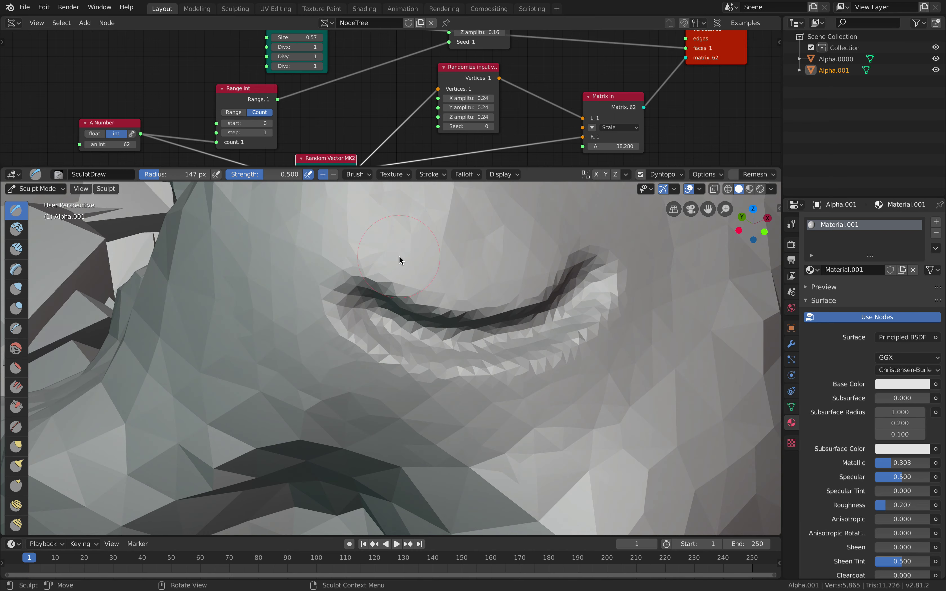
Step: Carve two round eye sockets above the smile and deepen them with inverted SculptDraw strokes
shift+middle_drag(398, 251, 396, 273)
ctrl+drag(390, 311, 406, 309)
ctrl+click(536, 292)
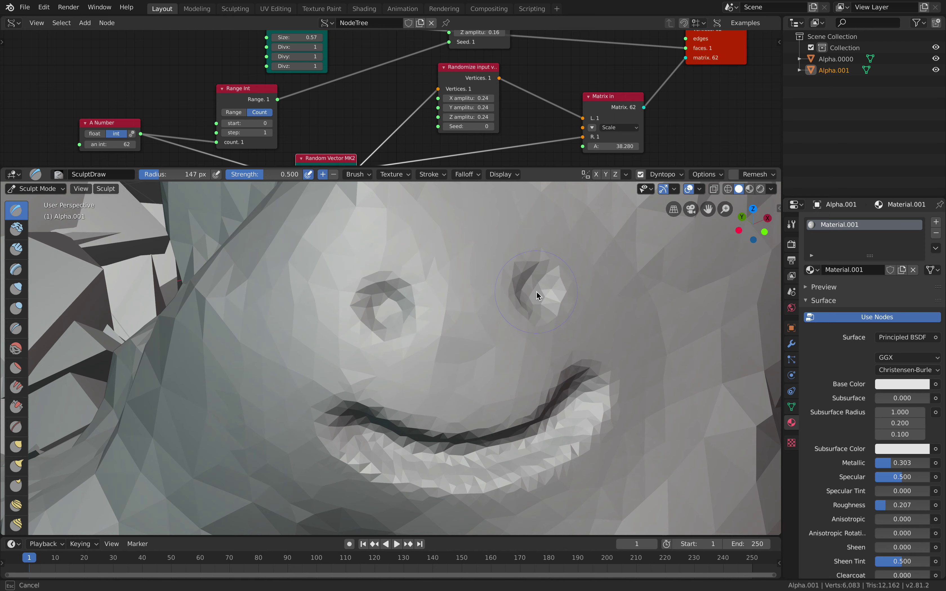
scroll(457, 295, up, 3)
scroll(456, 295, down, 3)
shift+middle_drag(396, 289, 357, 314)
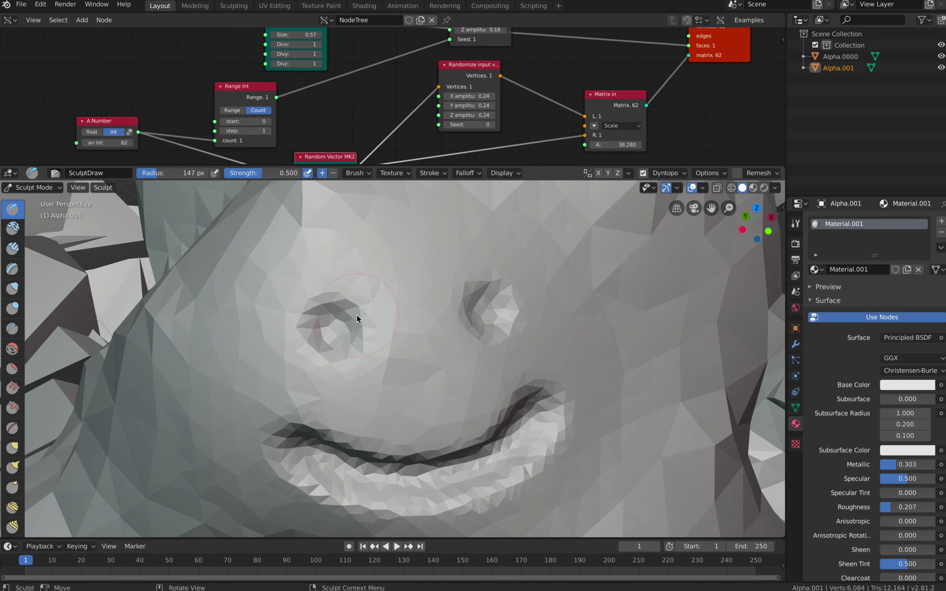
ctrl+click(328, 332)
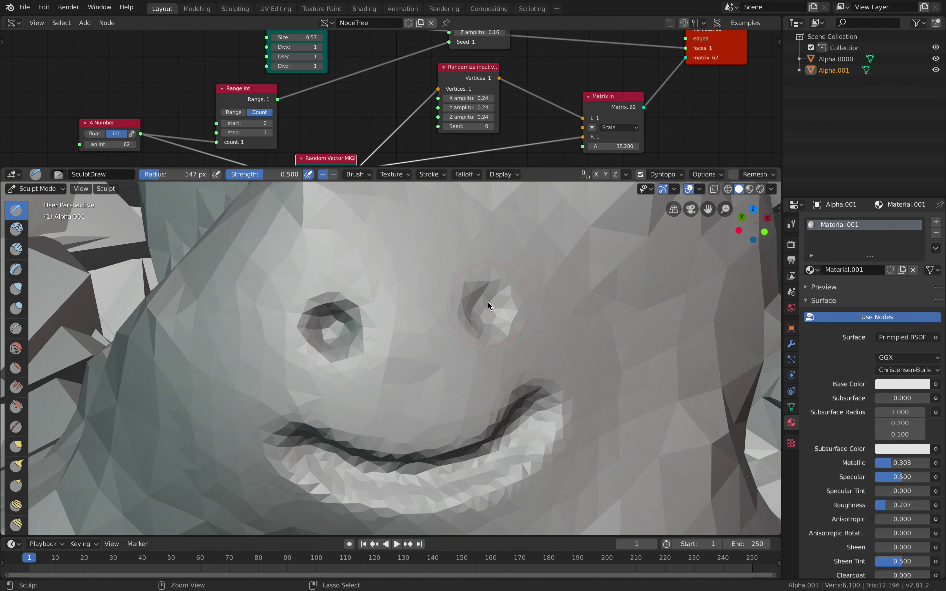
ctrl+drag(488, 302, 487, 304)
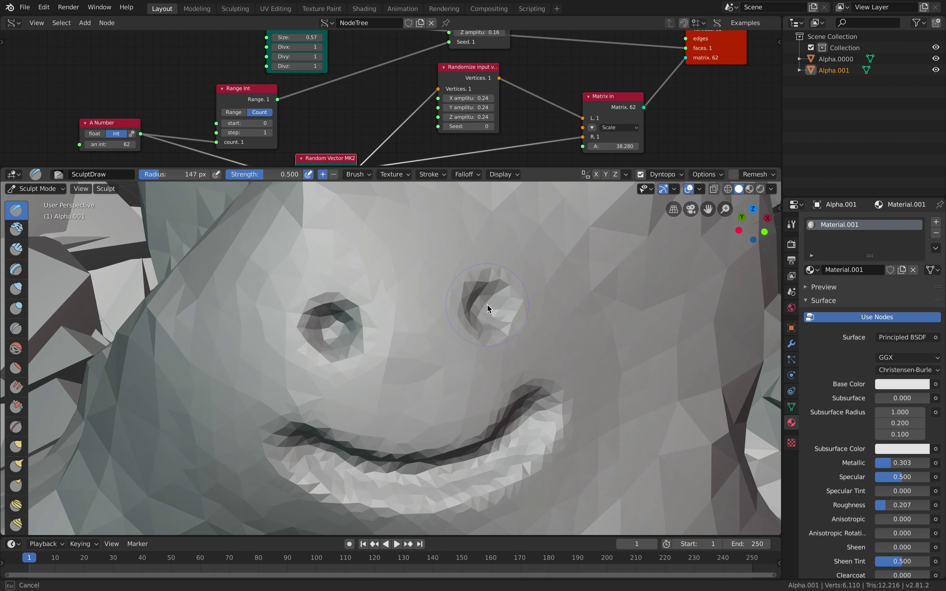
ctrl+drag(327, 323, 329, 322)
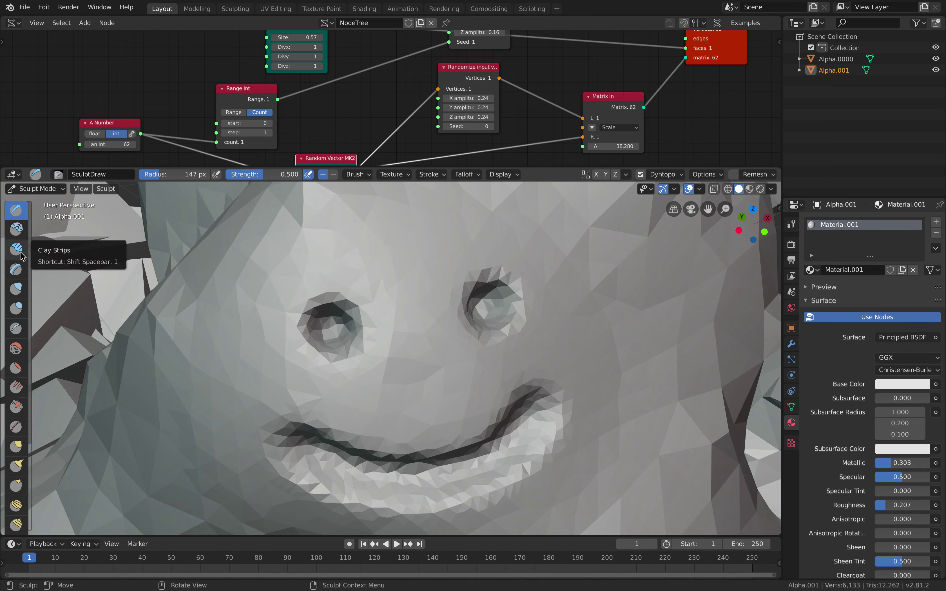
Step: Sculpt two small horn-like shapes above the eyes with the Layer brush at a radius of 85 px
click(16, 269)
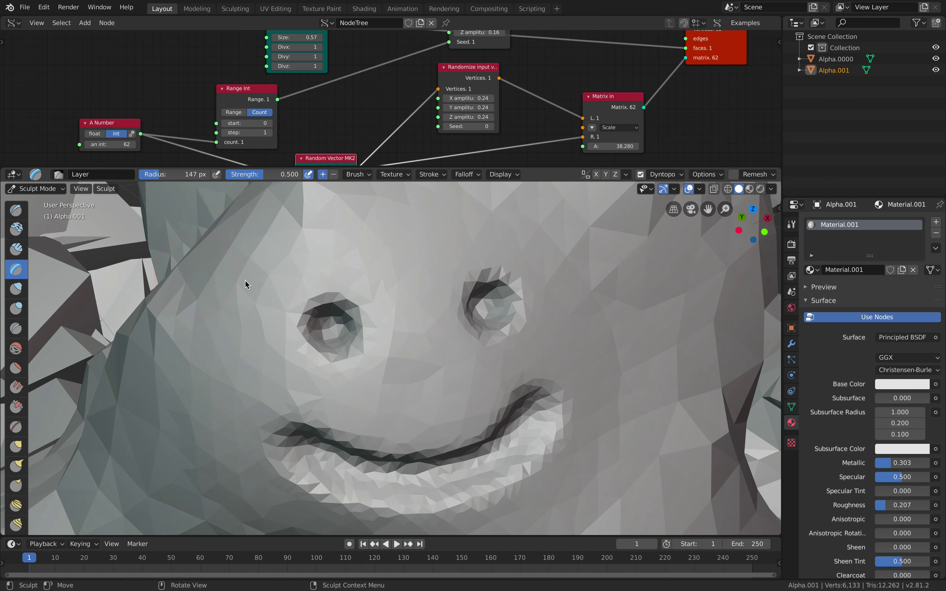
scroll(270, 292, down, 3)
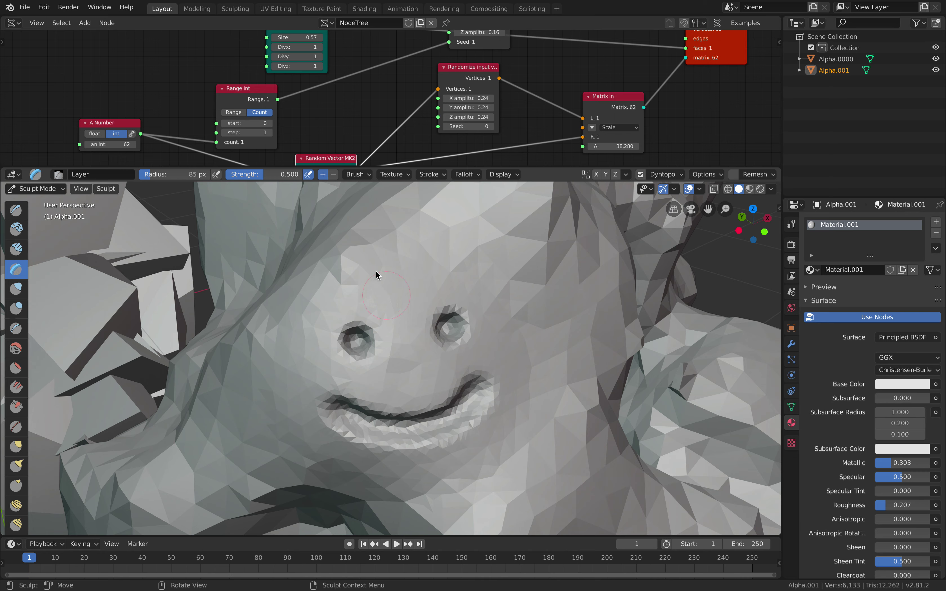
drag(353, 265, 363, 205)
mouse_move(392, 258)
ctrl+mouse_down()
mouse_move(373, 257)
mouse_move(384, 213)
mouse_move(496, 239)
mouse_move(552, 282)
ctrl+mouse_up()
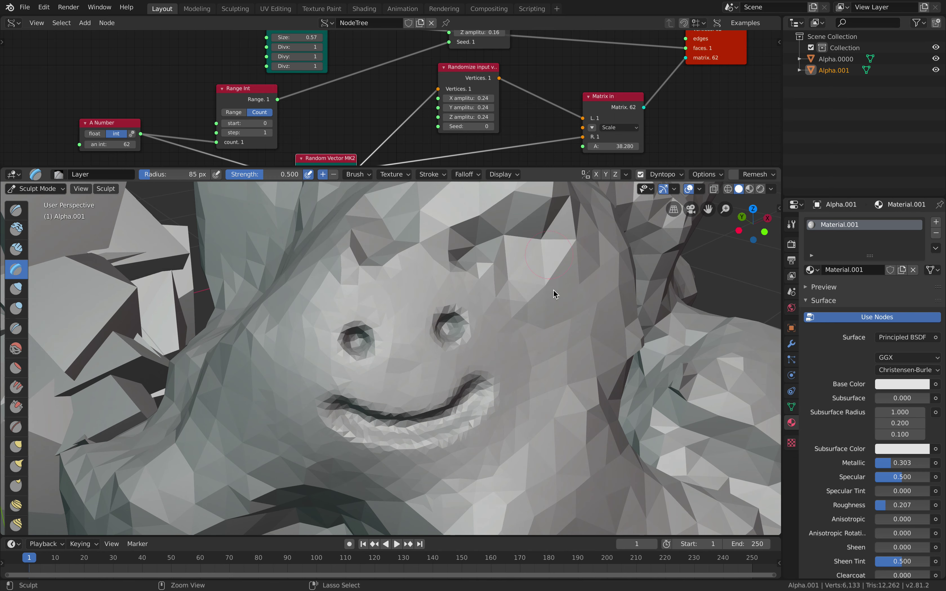
Step: Add inverted Layer brush strokes beside the eyes, along the cheeks and below the mouth
ctrl+drag(344, 320, 265, 351)
ctrl+drag(555, 365, 561, 434)
ctrl+drag(251, 437, 242, 453)
shift+middle_drag(301, 450, 303, 319)
mouse_move(326, 363)
ctrl+mouse_down()
mouse_move(416, 400)
mouse_move(547, 358)
ctrl+mouse_up()
scroll(547, 358, down, 7)
mouse_move(447, 332)
ctrl+mouse_down()
mouse_move(430, 364)
mouse_move(391, 376)
ctrl+mouse_up()
middle_drag(391, 375, 471, 361)
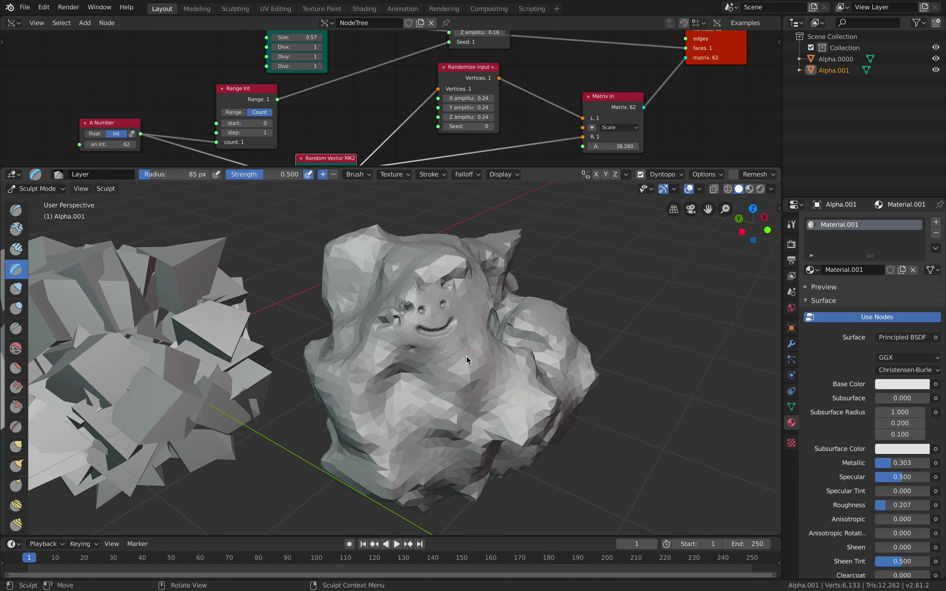
scroll(468, 360, up, 2)
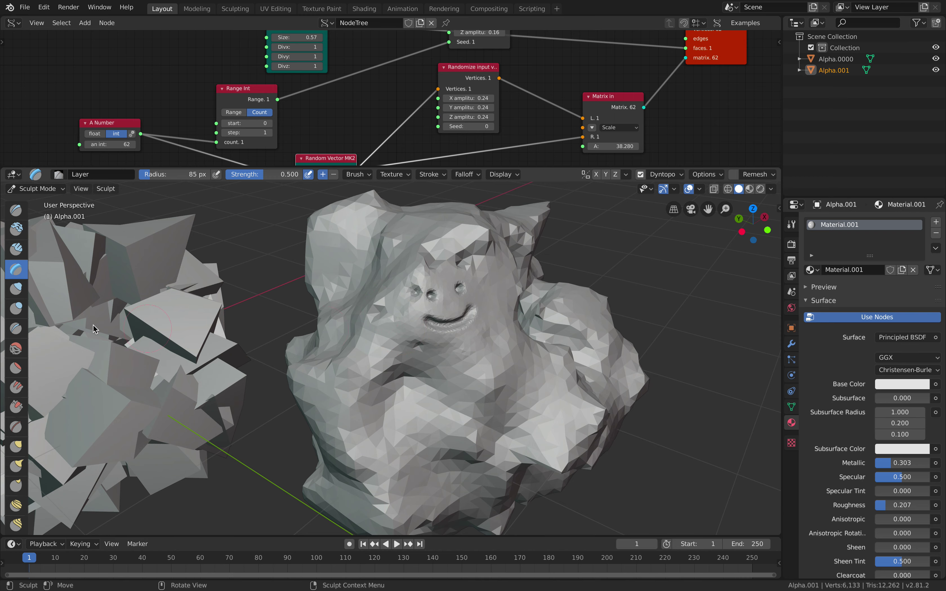
Step: Raise a small round bump on the body below the smile with the Inflate/Deflate brush
click(16, 289)
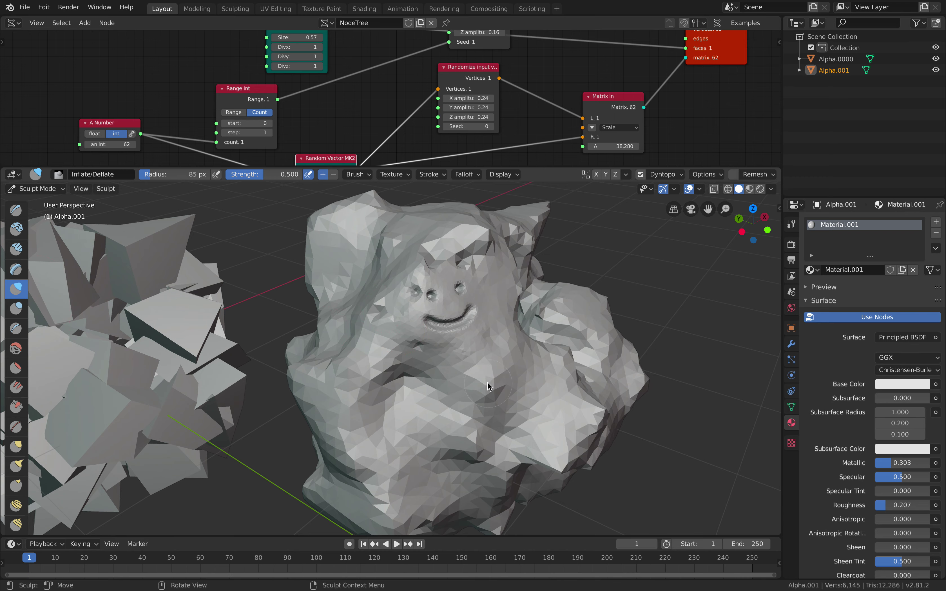
scroll(490, 386, up, 5)
drag(513, 386, 557, 399)
scroll(521, 374, up, 4)
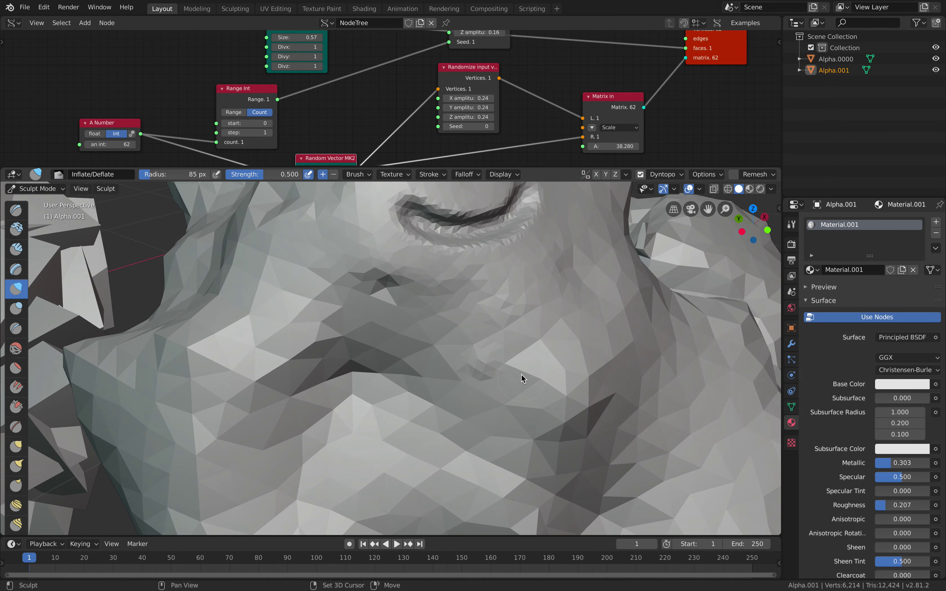
drag(533, 361, 530, 343)
mouse_move(511, 384)
mouse_down()
mouse_move(561, 357)
mouse_move(532, 362)
mouse_move(522, 385)
mouse_move(533, 364)
mouse_move(515, 345)
mouse_move(502, 347)
mouse_up()
scroll(517, 340, down, 8)
middle_drag(502, 347, 401, 251)
middle_drag(417, 286, 405, 321)
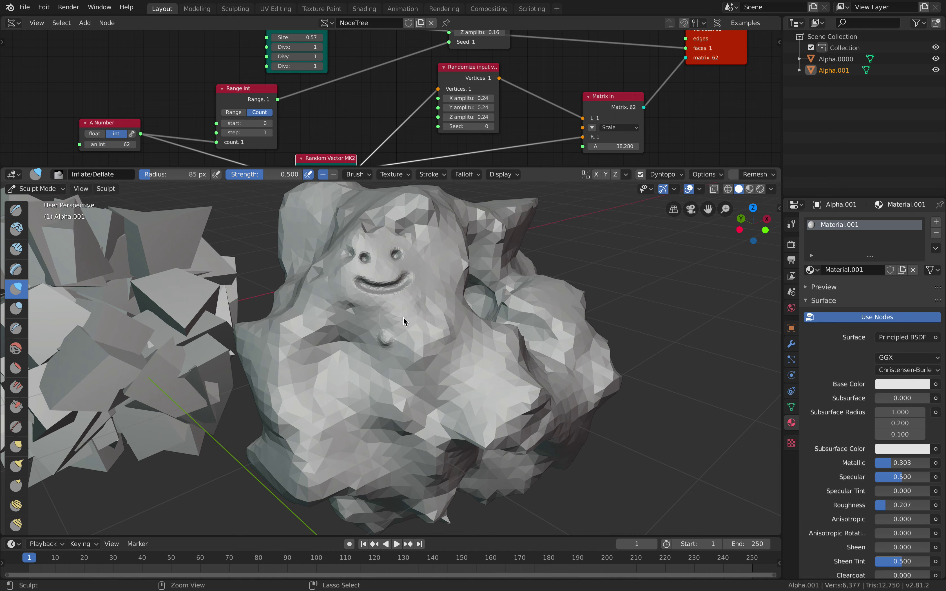
Step: Smooth away the round bump below the smile
mouse_move(388, 328)
mouse_down()
mouse_move(388, 342)
mouse_move(395, 336)
mouse_move(374, 276)
mouse_up()
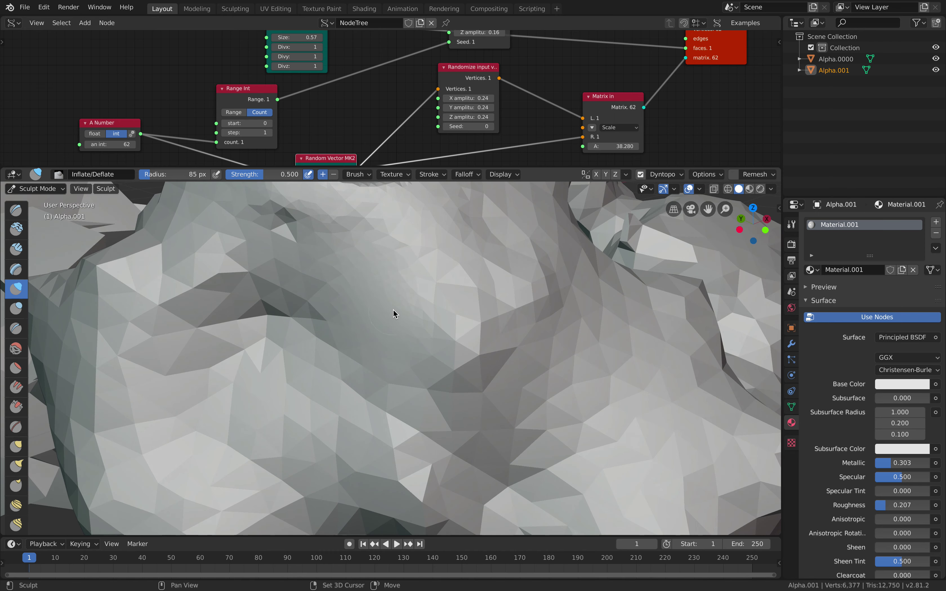
key(Escape)
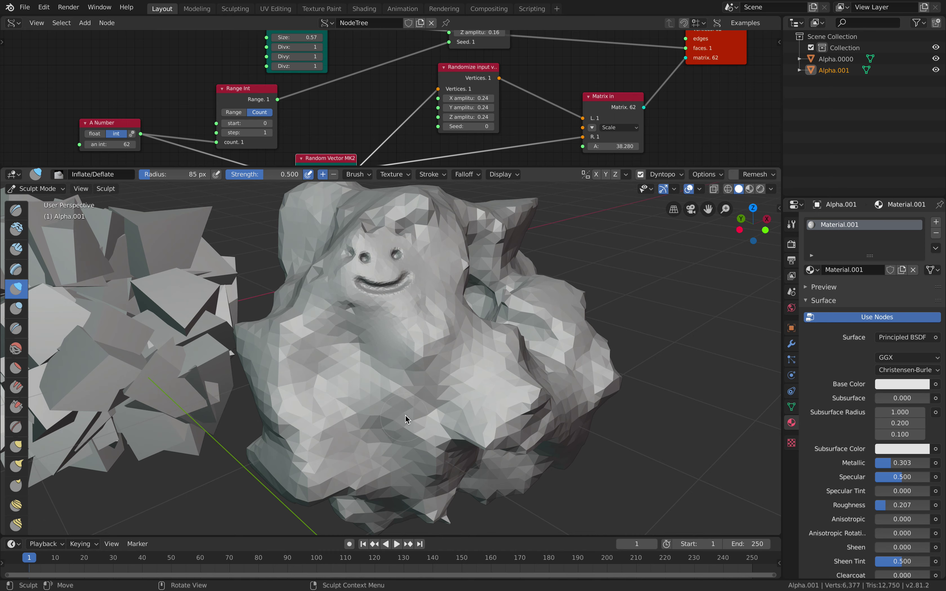
scroll(407, 395, down, 3)
middle_drag(406, 395, 346, 359)
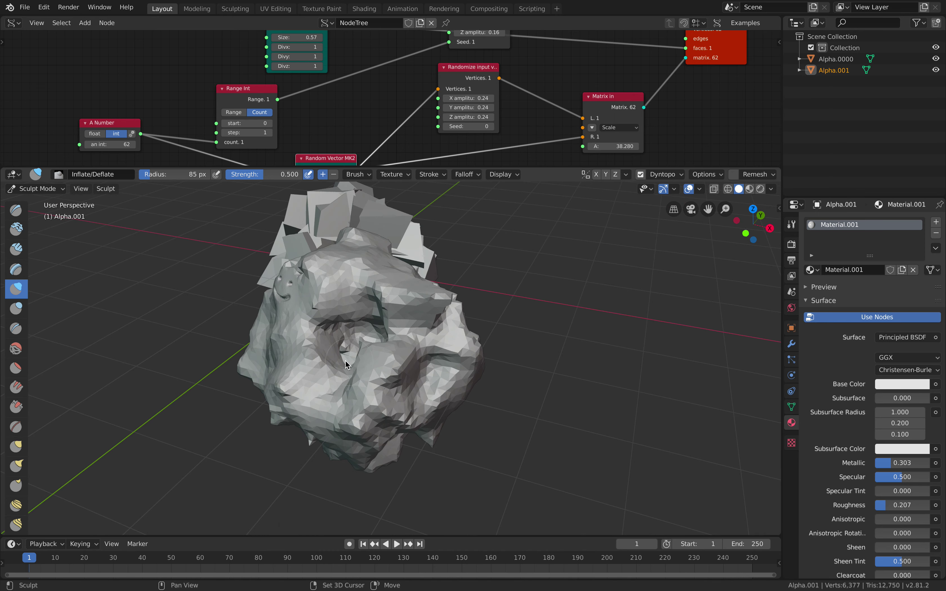
scroll(317, 303, up, 3)
middle_drag(284, 319, 351, 343)
scroll(16, 489, down, 5)
Step: Enlarge the 3D viewport further and simplify part of the sculpt's mesh with the Simplify brush
click(16, 455)
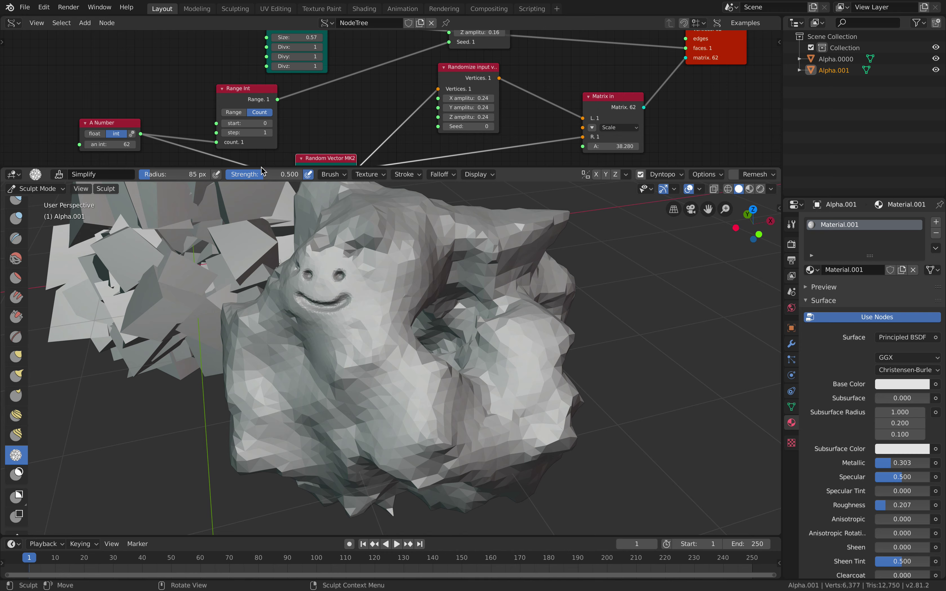
drag(265, 165, 265, 73)
mouse_move(359, 336)
middle_down()
mouse_move(395, 320)
mouse_move(375, 282)
middle_up()
scroll(406, 299, down, 2)
mouse_move(462, 333)
middle_down()
mouse_move(416, 280)
mouse_move(437, 332)
mouse_move(326, 274)
middle_up()
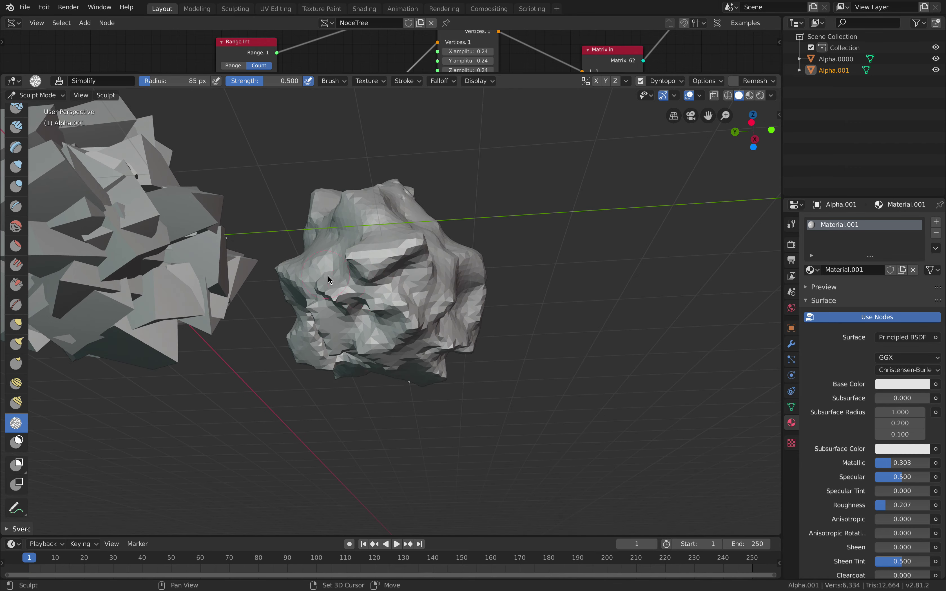
scroll(326, 273, up, 1)
mouse_move(415, 299)
middle_down()
mouse_move(373, 294)
mouse_move(390, 319)
middle_up()
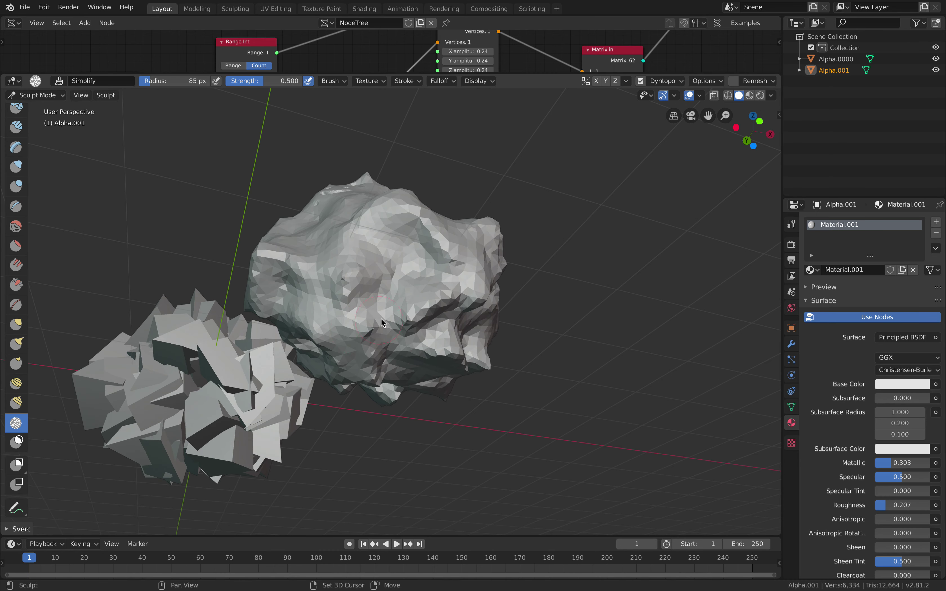
mouse_move(368, 354)
middle_down()
mouse_move(328, 337)
mouse_move(420, 344)
mouse_move(459, 296)
mouse_move(391, 293)
mouse_move(422, 267)
mouse_move(436, 276)
mouse_move(461, 233)
mouse_move(363, 172)
middle_up()
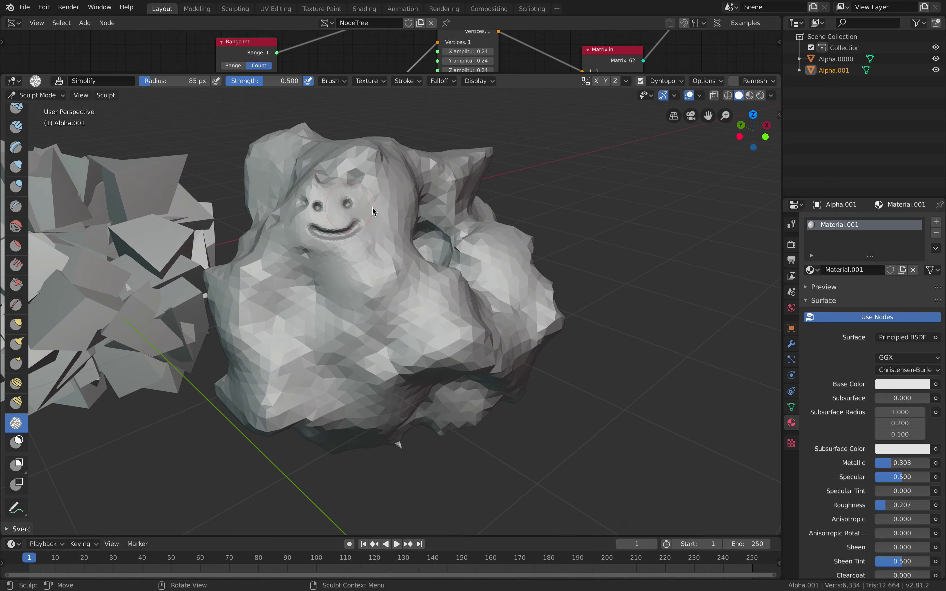
Step: Switch the viewport's solid shading to MatCap lighting with the dark blue-grey metallic matcap that has orange highlights
mouse_move(389, 212)
middle_down()
mouse_move(365, 337)
mouse_move(432, 339)
mouse_move(306, 268)
mouse_move(357, 255)
mouse_move(363, 329)
mouse_move(322, 328)
mouse_move(501, 330)
mouse_move(513, 359)
mouse_move(534, 332)
middle_up()
middle_drag(503, 244, 532, 253)
scroll(532, 253, up, 3)
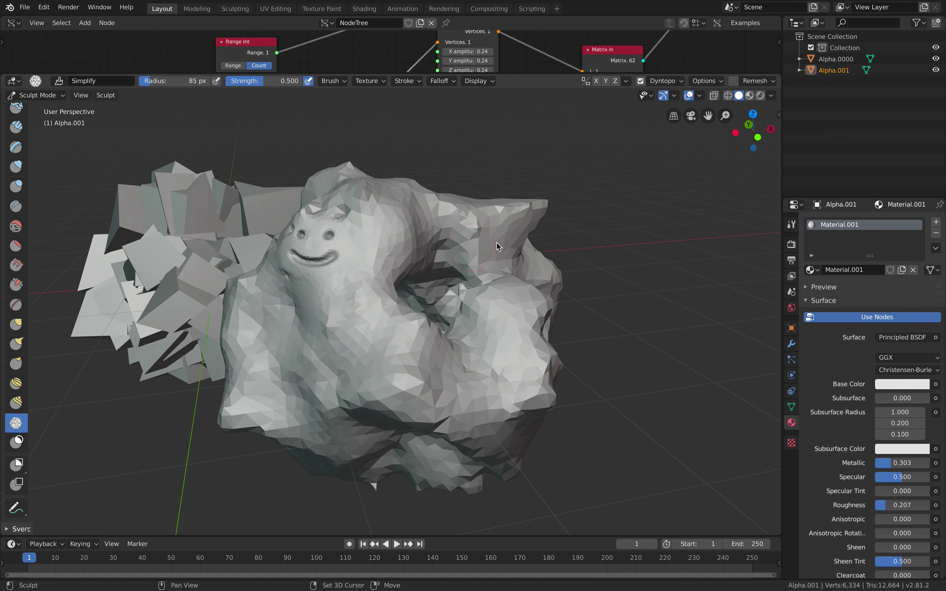
click(770, 96)
click(765, 149)
click(767, 180)
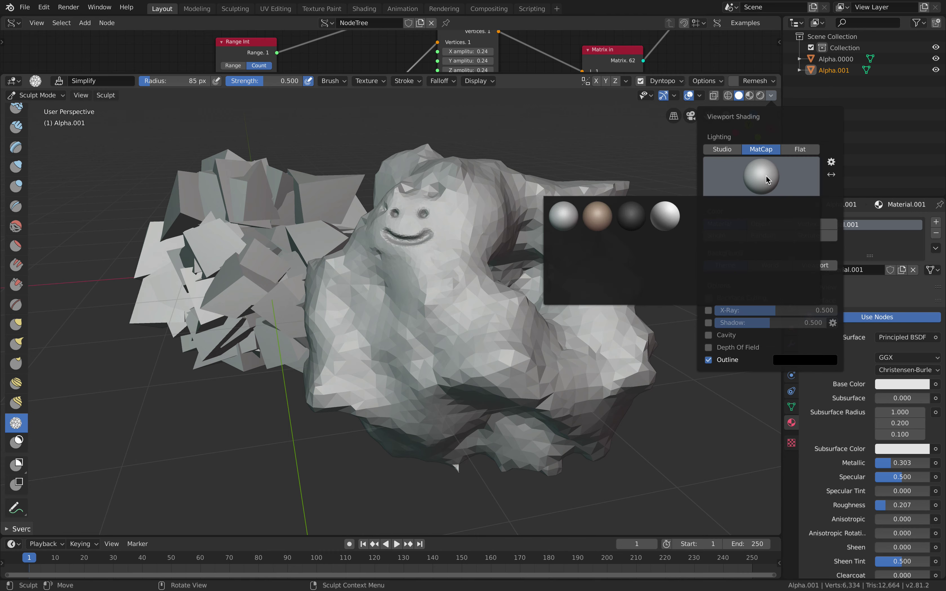
click(766, 249)
click(761, 178)
click(633, 279)
middle_drag(446, 177, 446, 219)
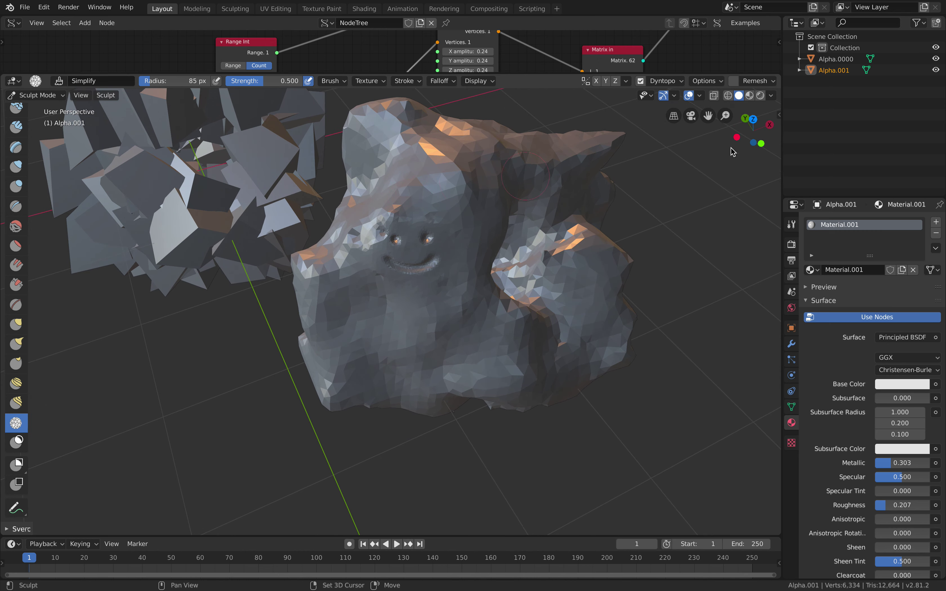
Step: Enable screen-space Cavity in the viewport shading with Ridge at 0.733 and Valley at 1.167
click(770, 95)
click(712, 336)
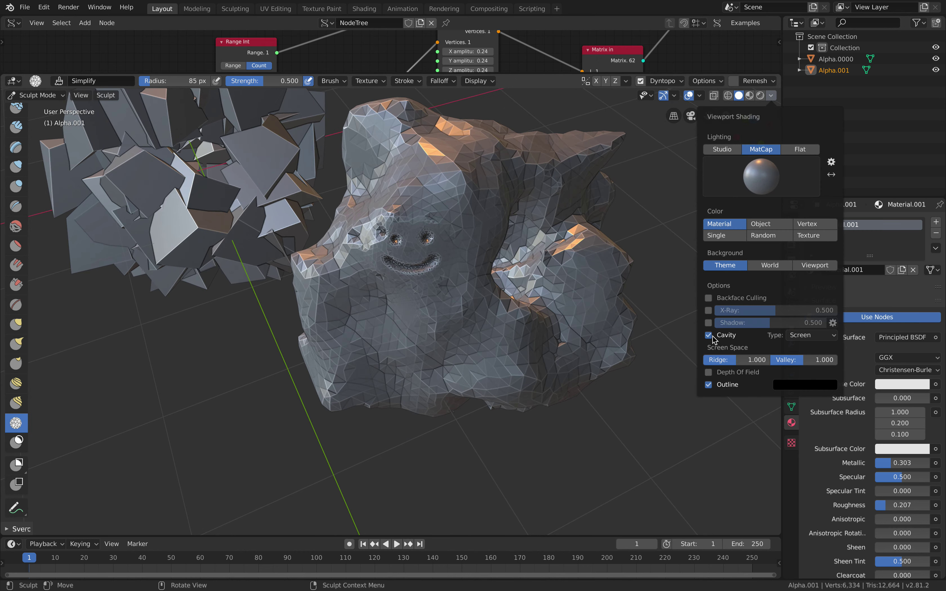
drag(732, 359, 721, 360)
drag(781, 359, 793, 359)
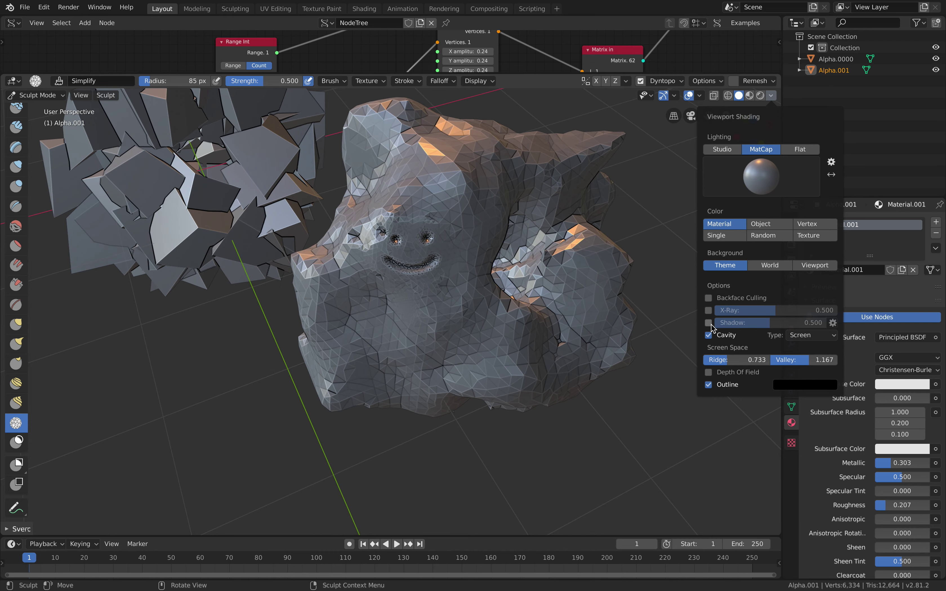
Step: Examine the sculpt's facets, carved face and creases under the new shading, both close up and beside the original box mesh
mouse_move(508, 211)
middle_down()
mouse_move(463, 208)
mouse_move(379, 294)
middle_up()
scroll(449, 344, up, 5)
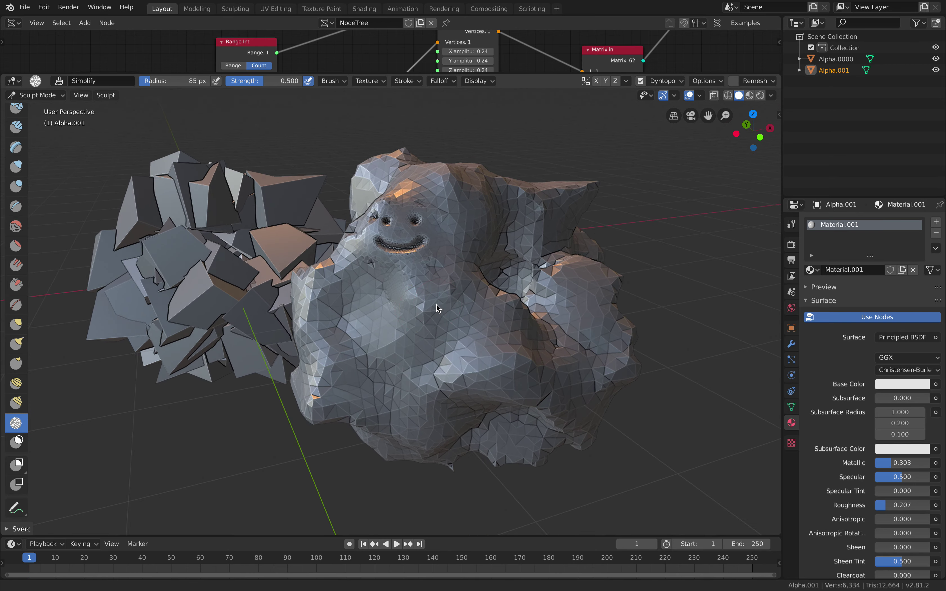
scroll(469, 274, down, 5)
mouse_move(485, 315)
middle_down()
mouse_move(432, 307)
mouse_move(526, 311)
mouse_move(494, 298)
mouse_move(506, 295)
middle_up()
scroll(507, 296, up, 6)
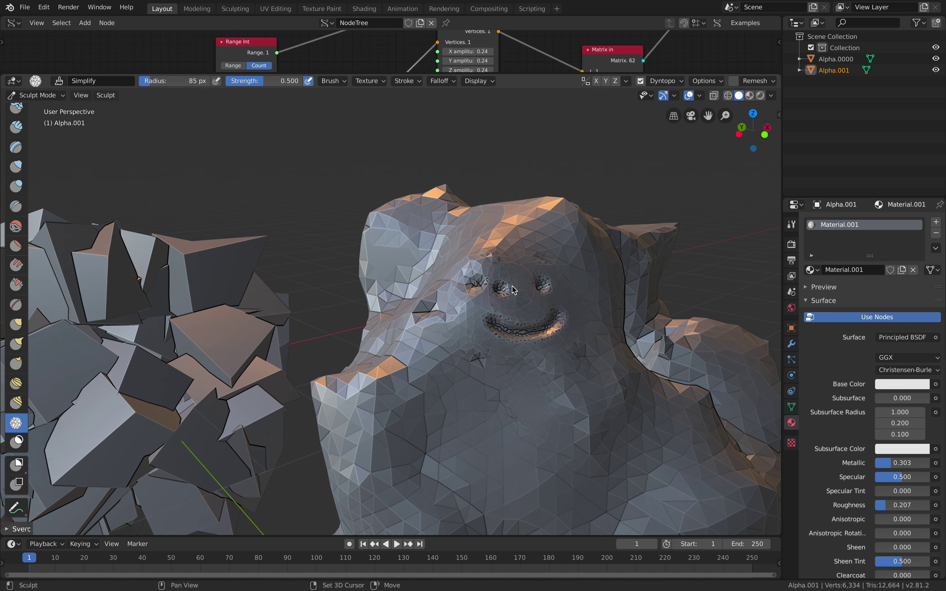
scroll(514, 289, up, 3)
mouse_move(539, 257)
mouse_down()
mouse_move(570, 259)
mouse_move(598, 223)
mouse_up()
scroll(622, 192, down, 2)
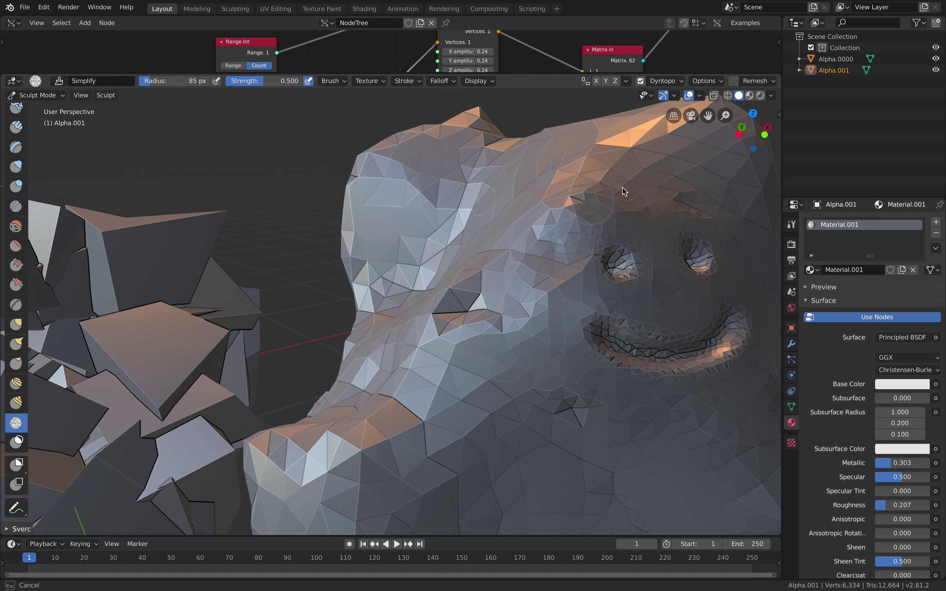
scroll(555, 258, down, 4)
mouse_move(452, 346)
middle_down()
mouse_move(439, 379)
mouse_move(517, 289)
mouse_move(536, 245)
mouse_move(454, 237)
mouse_move(465, 240)
middle_up()
scroll(472, 274, down, 2)
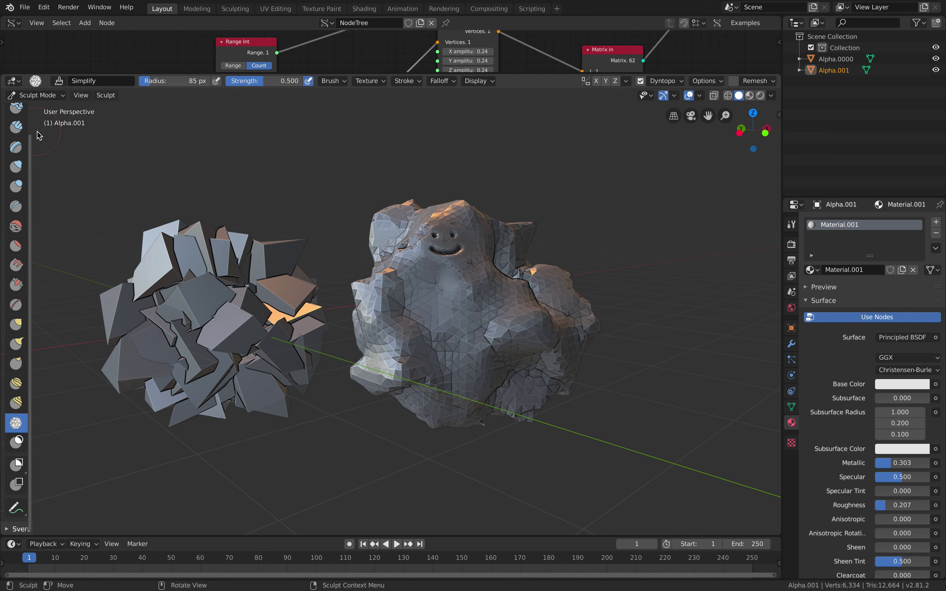
Step: Widen the sculpt brush toolbar to two columns and return it to a single column
scroll(33, 132, up, 2)
drag(33, 124, 54, 125)
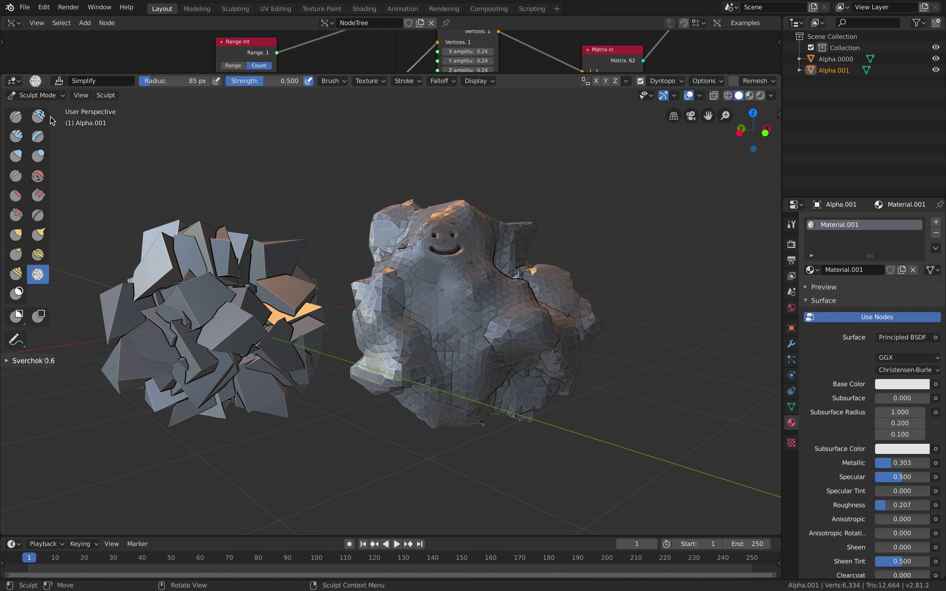
drag(54, 116, 16, 137)
Step: Make the node editor above the 3D viewport slightly taller
middle_drag(245, 195, 264, 242)
scroll(499, 190, up, 1)
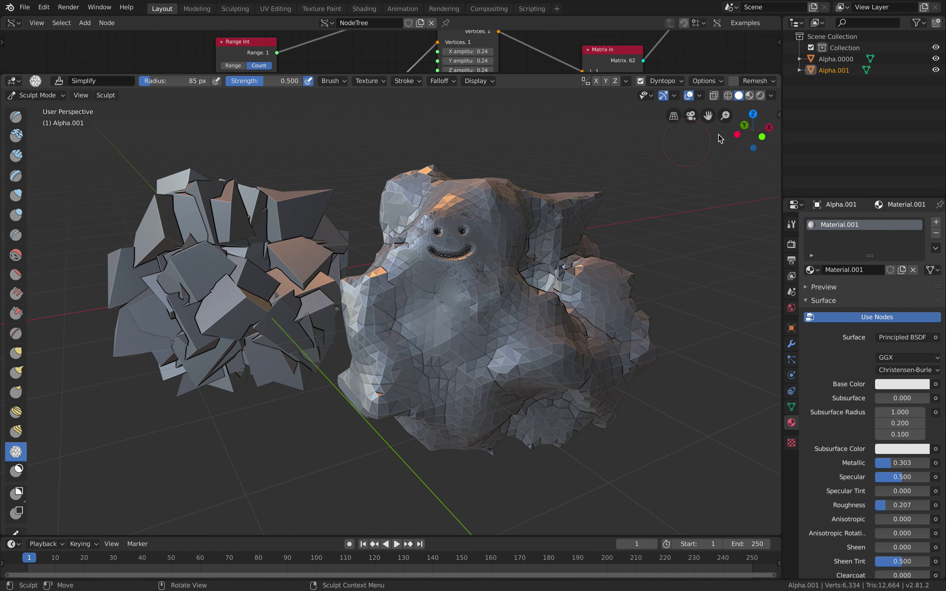
click(760, 84)
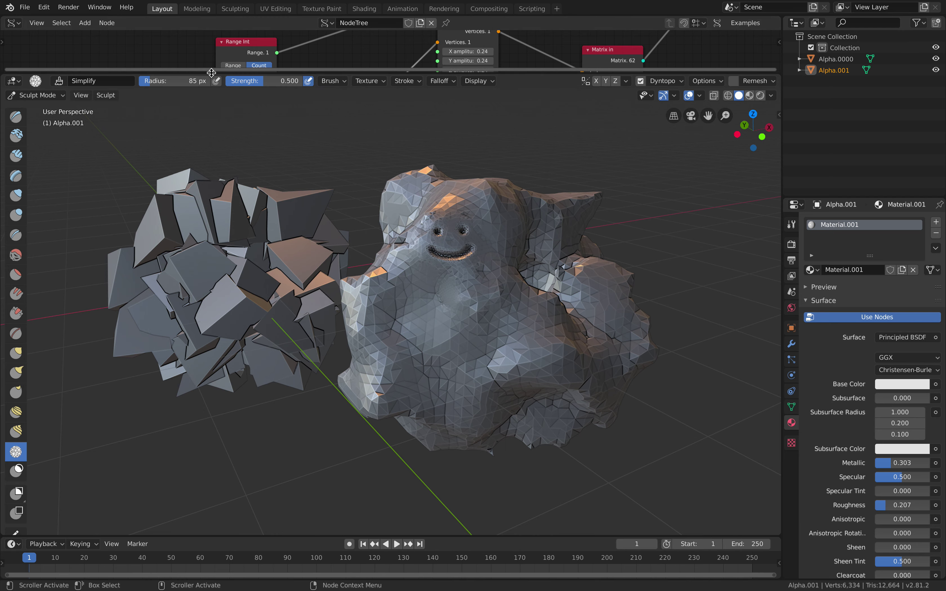
drag(211, 74, 211, 89)
middle_drag(414, 234, 443, 243)
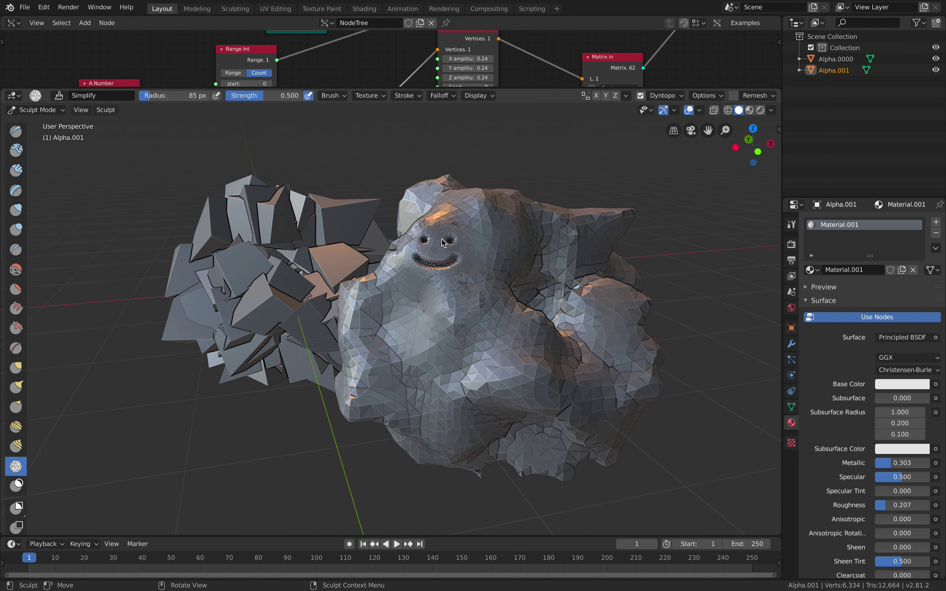